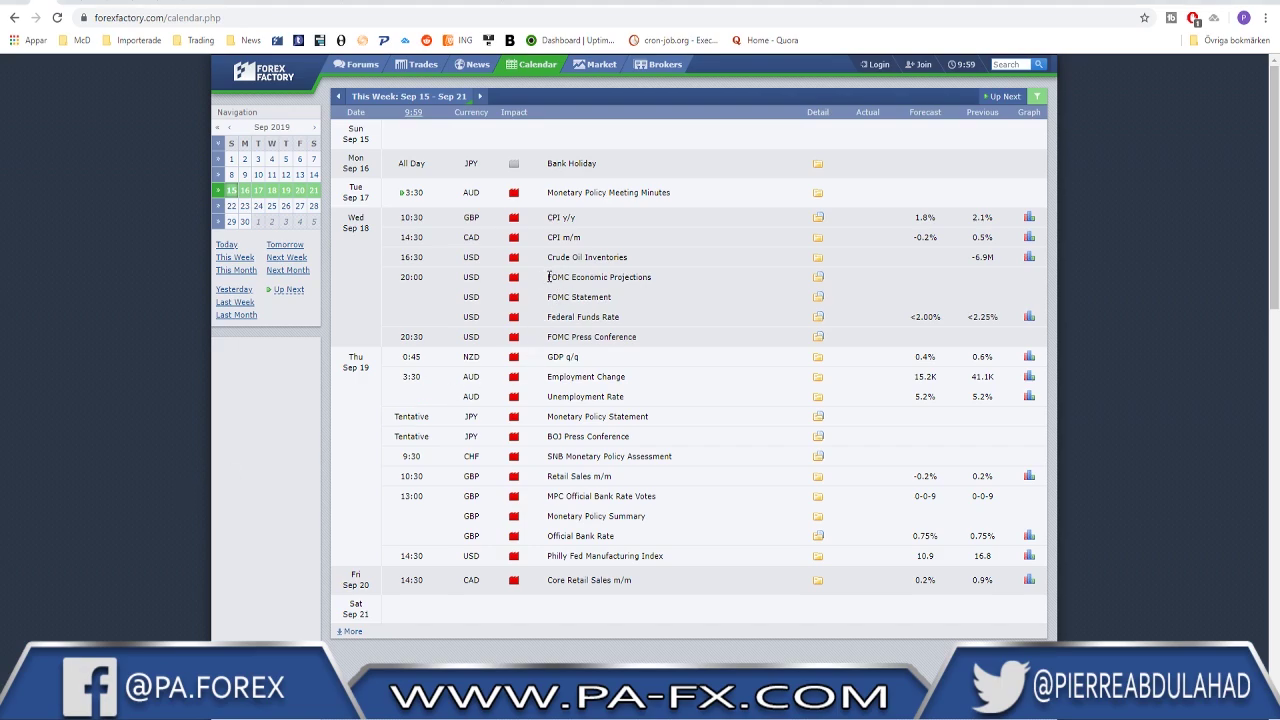
Step: Highlight the FOMC projection rows and the 0-0-9 MPC vote forecasts, then go to the DXY chart
left_click_drag(548, 277, 656, 318)
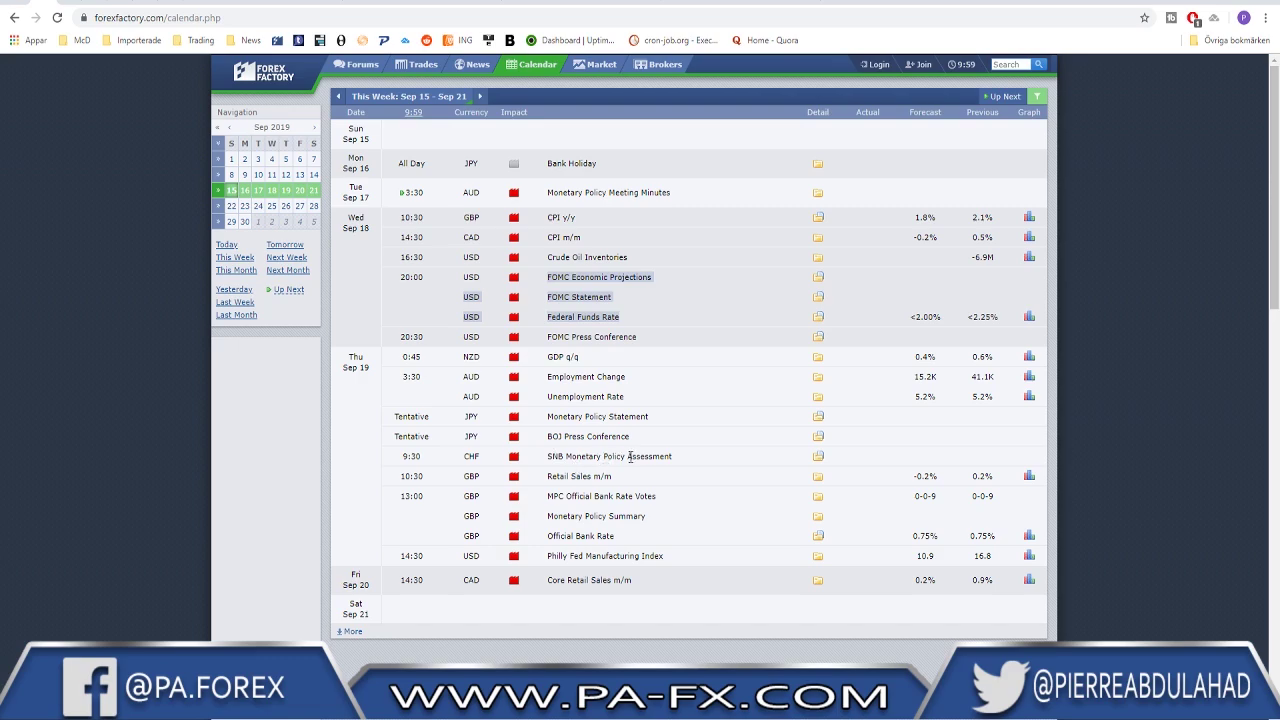
scroll(608, 455, "down", 1)
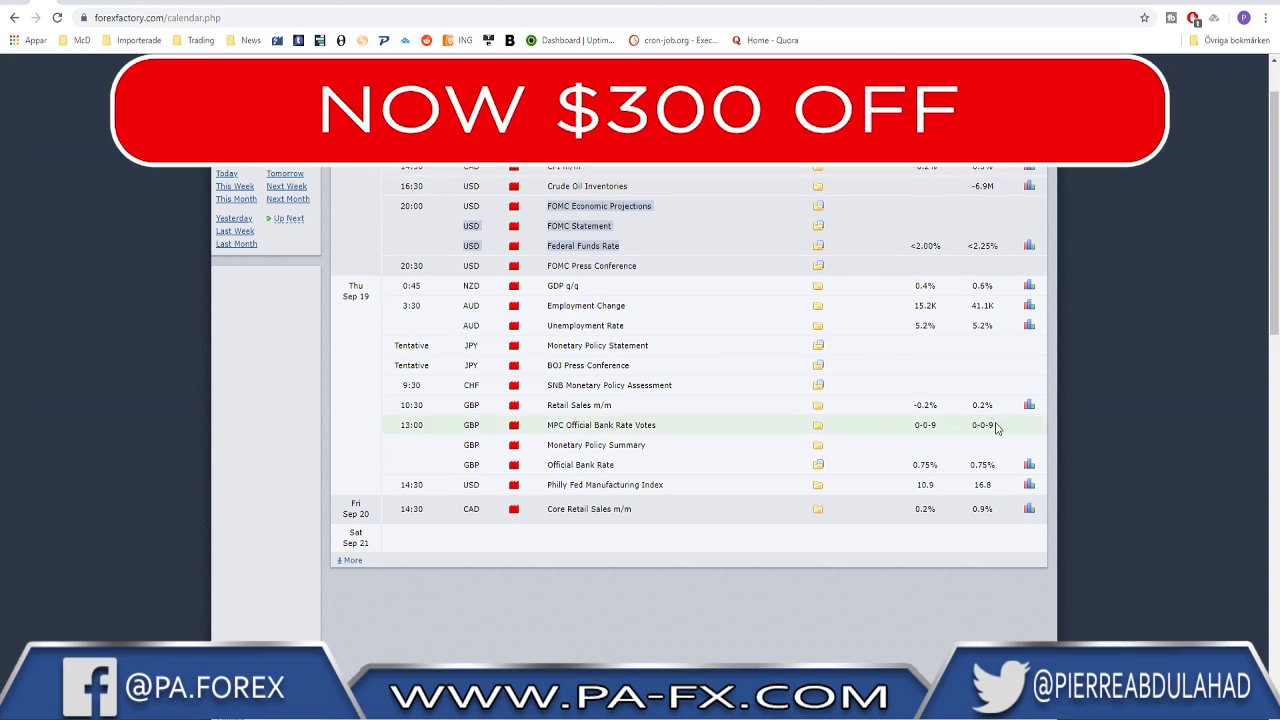
left_click_drag(995, 428, 908, 427)
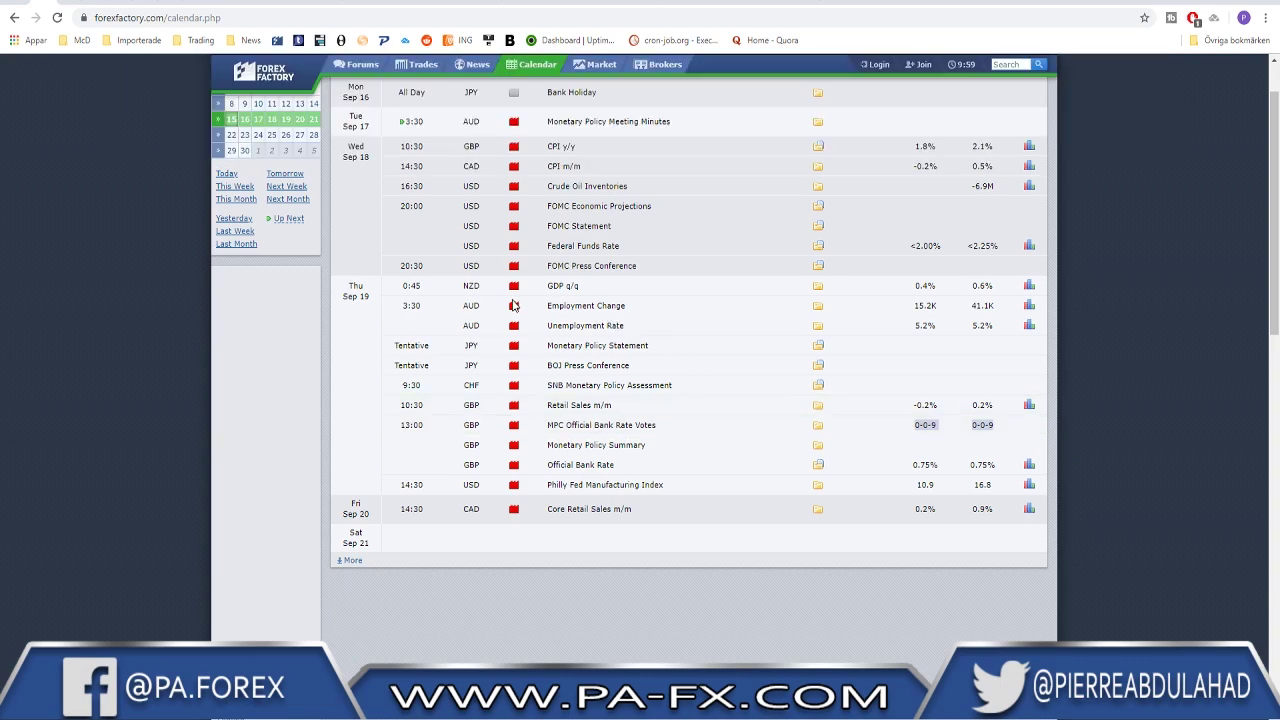
scroll(543, 220, "up", 1)
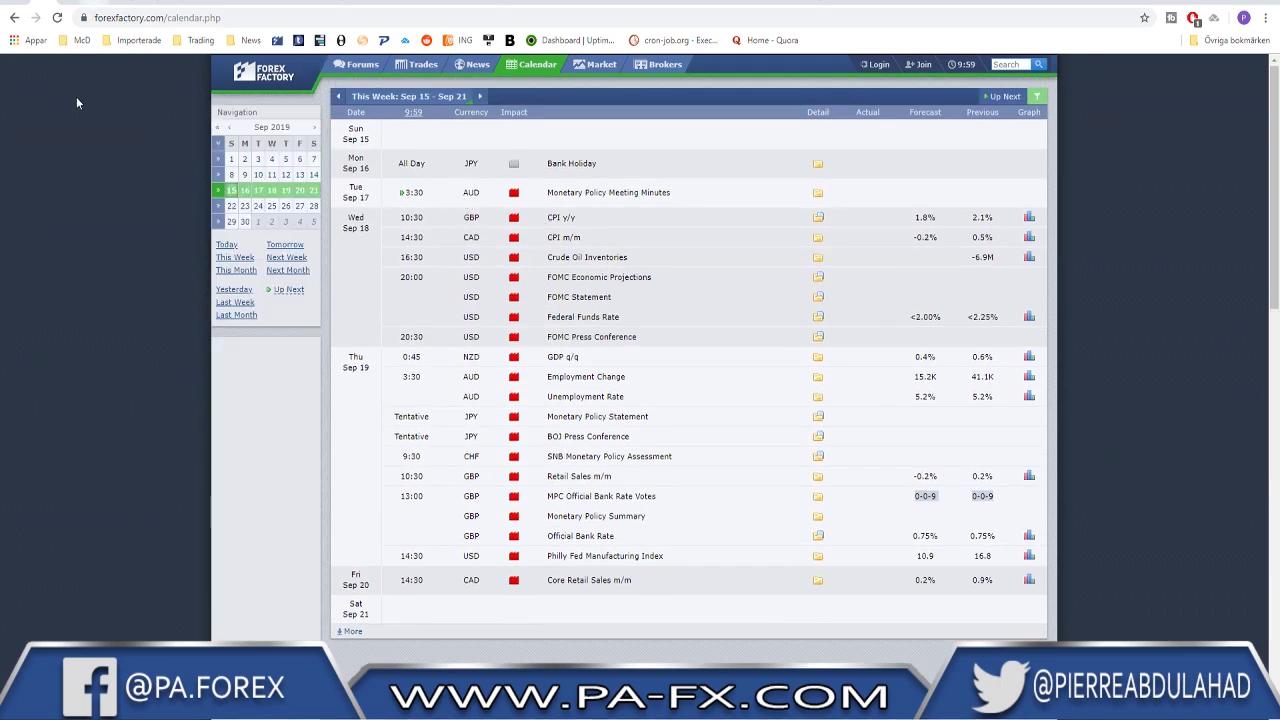
key("ctrl+Tab")
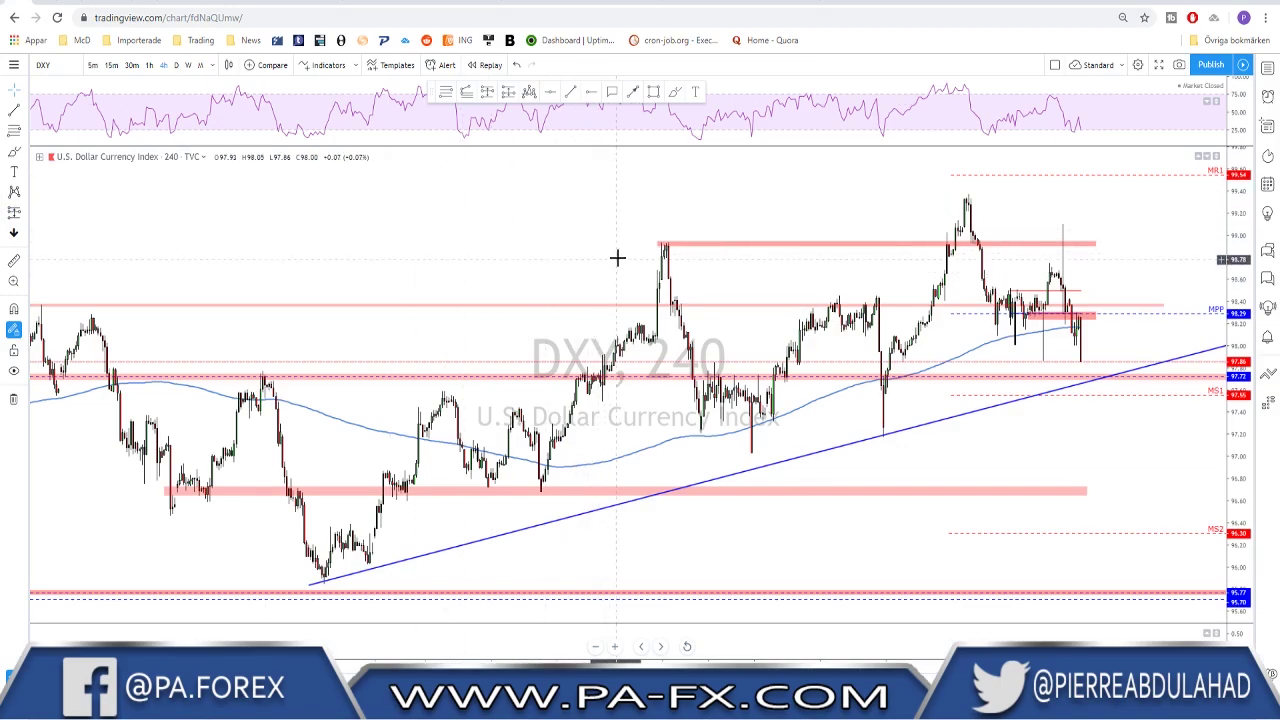
Step: Circle four DXY candle lows on the trend line and moving average, then go to Investing.com
left_click(676, 94)
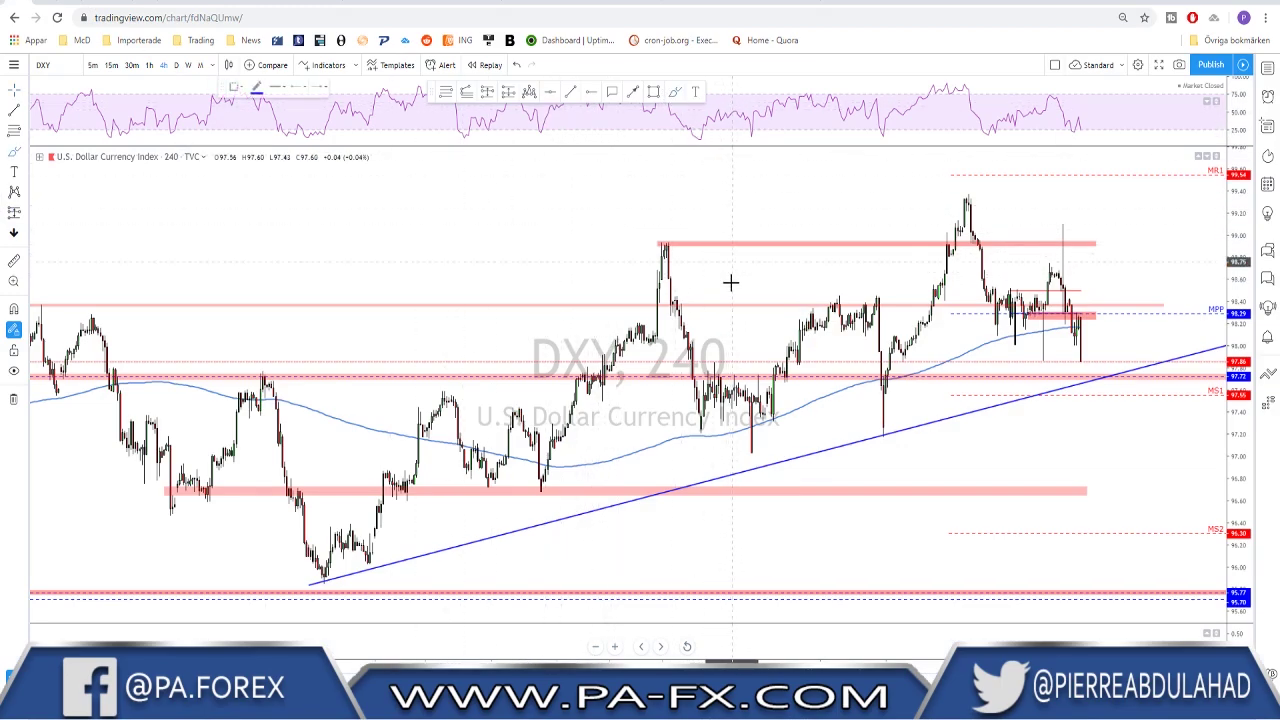
mouse_move(762, 412)
left_mouse_down()
mouse_move(745, 462)
mouse_move(768, 425)
mouse_move(742, 410)
left_mouse_up()
mouse_move(884, 390)
left_mouse_down()
mouse_move(872, 425)
mouse_move(890, 388)
left_mouse_up()
mouse_move(1085, 323)
left_mouse_down()
mouse_move(1072, 362)
mouse_move(1088, 325)
mouse_move(1030, 335)
mouse_move(1055, 327)
left_mouse_up()
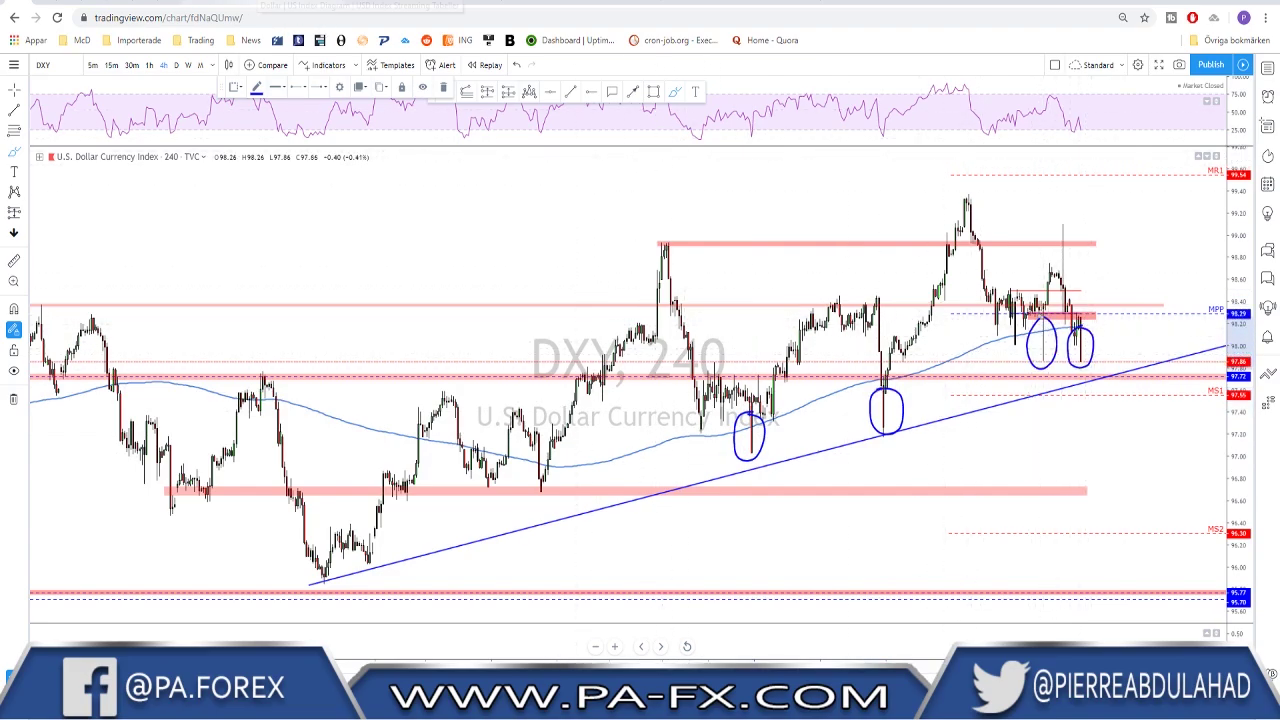
left_click(300, 2)
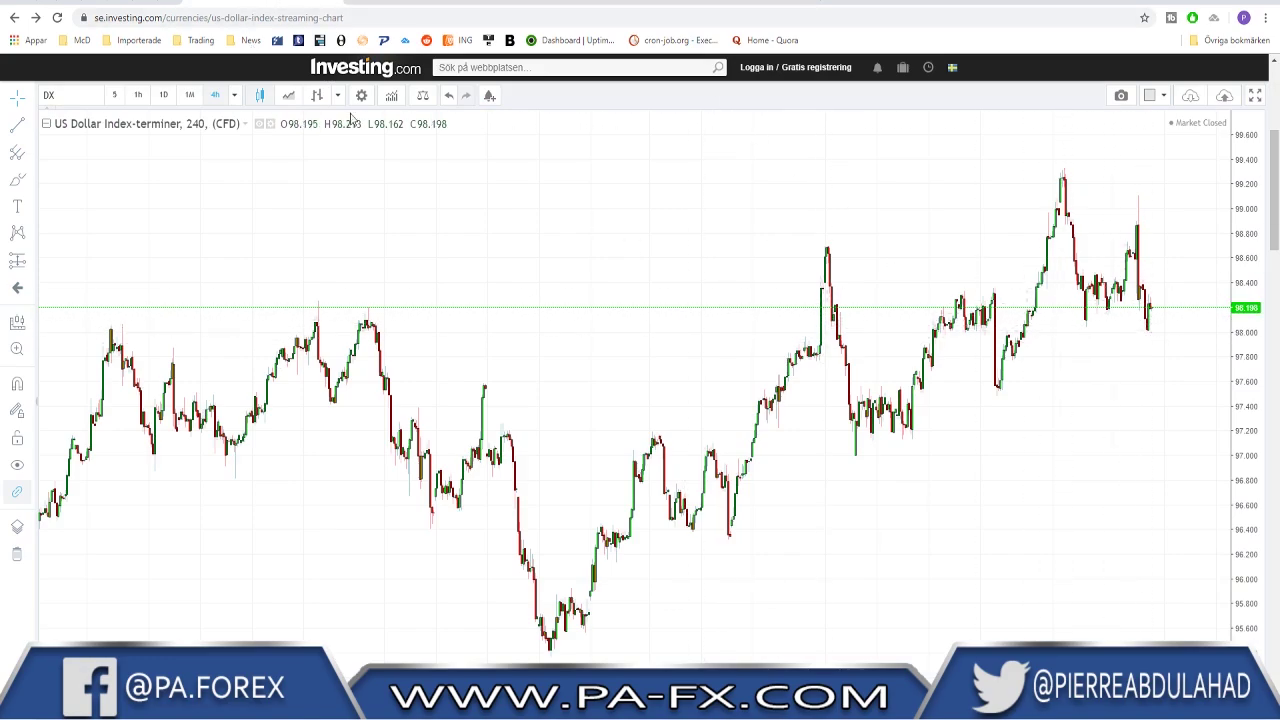
Step: Circle the latest dollar index candles at the chart's right end with the brush
scroll(1145, 315, "up", 1)
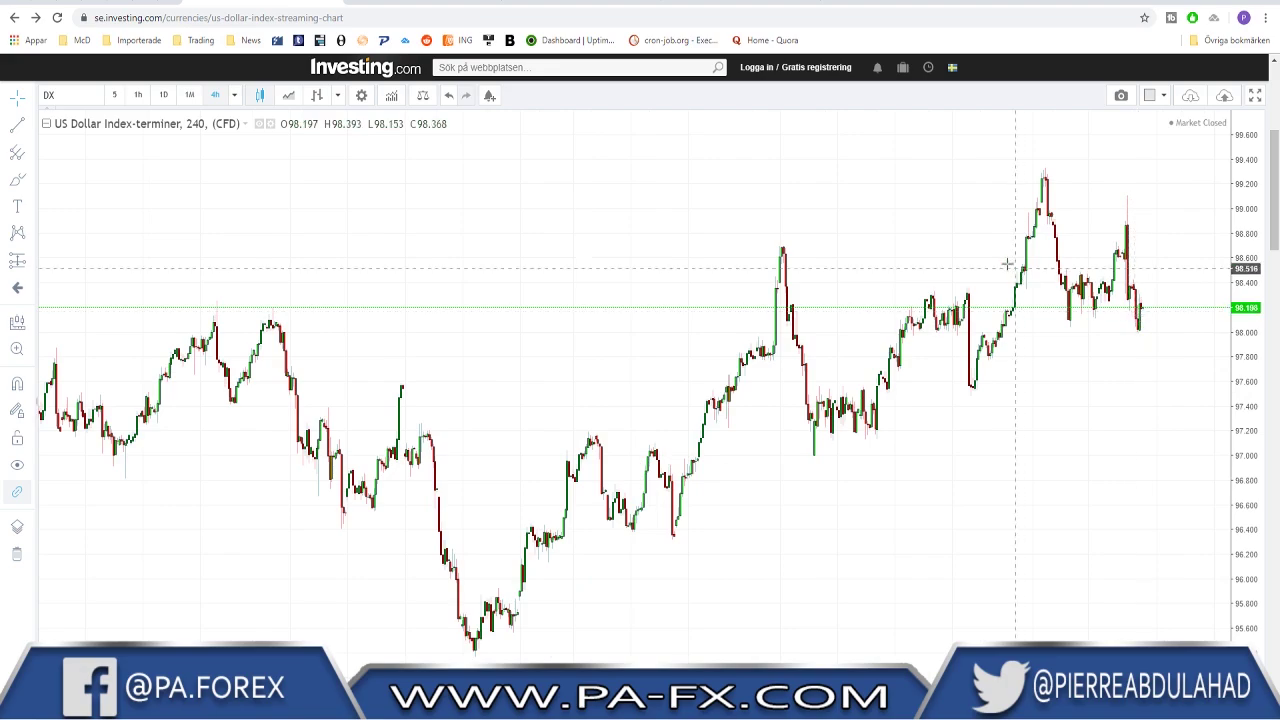
left_click(17, 180)
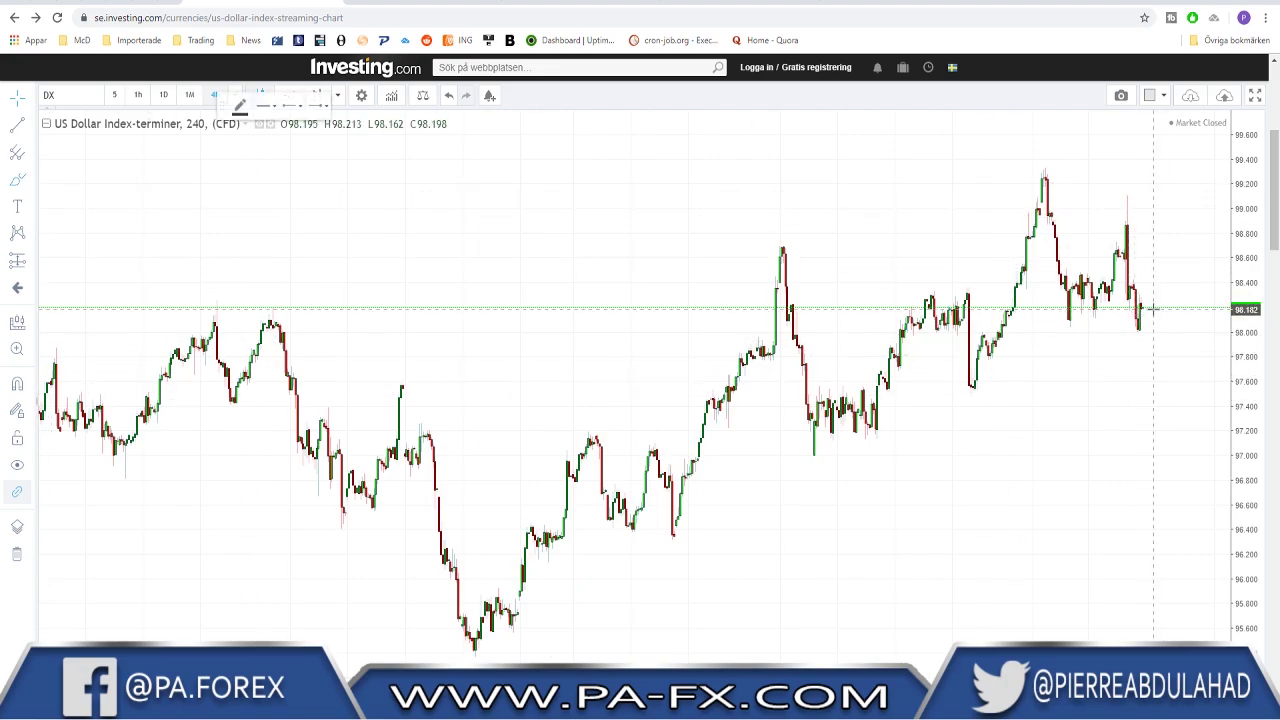
mouse_move(1147, 304)
left_mouse_down()
mouse_move(1140, 338)
mouse_move(1165, 320)
mouse_move(1142, 304)
left_mouse_up()
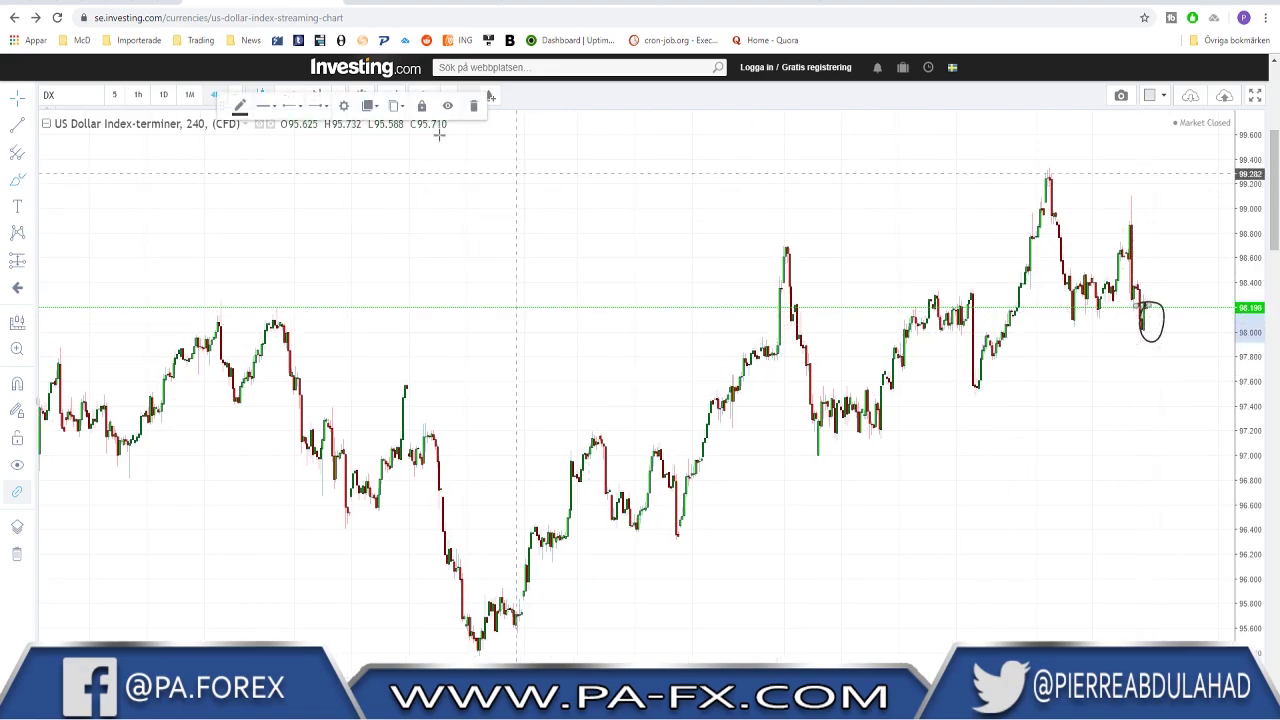
left_click(50, 3)
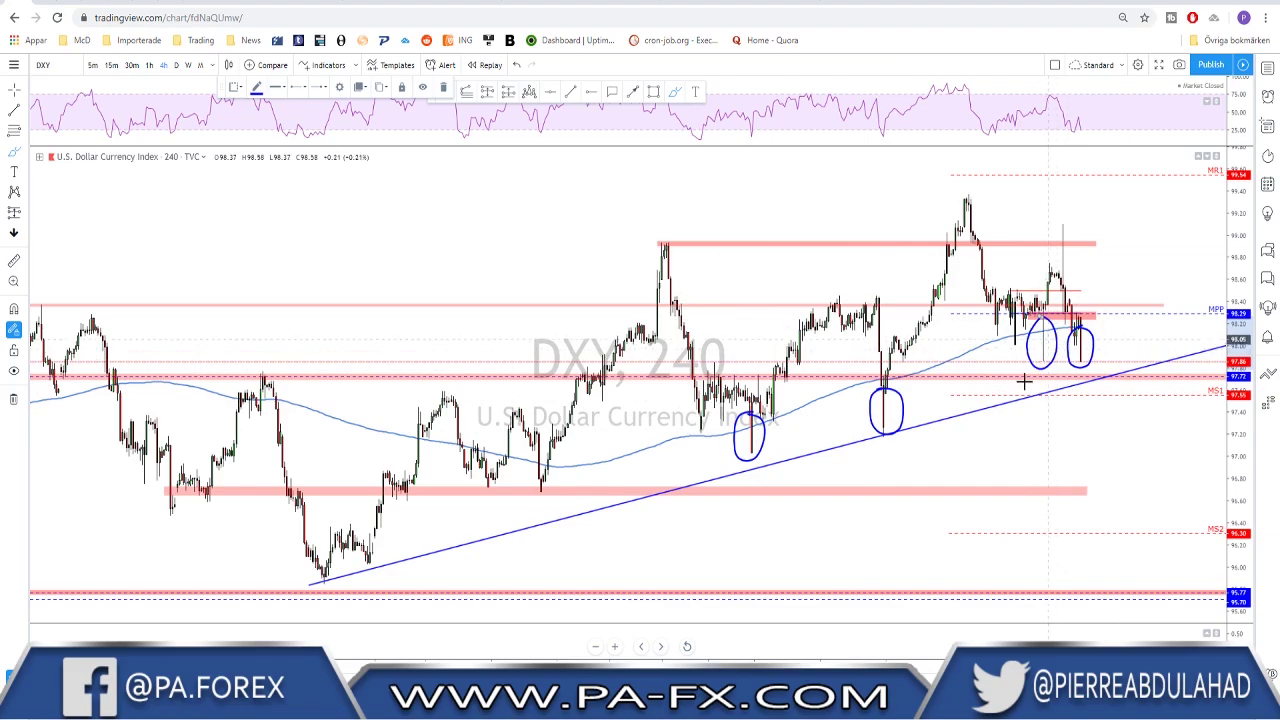
Step: Start a trend line at the lowest Investing.com candle, cancel it, and return to TradingView
left_click(700, 5)
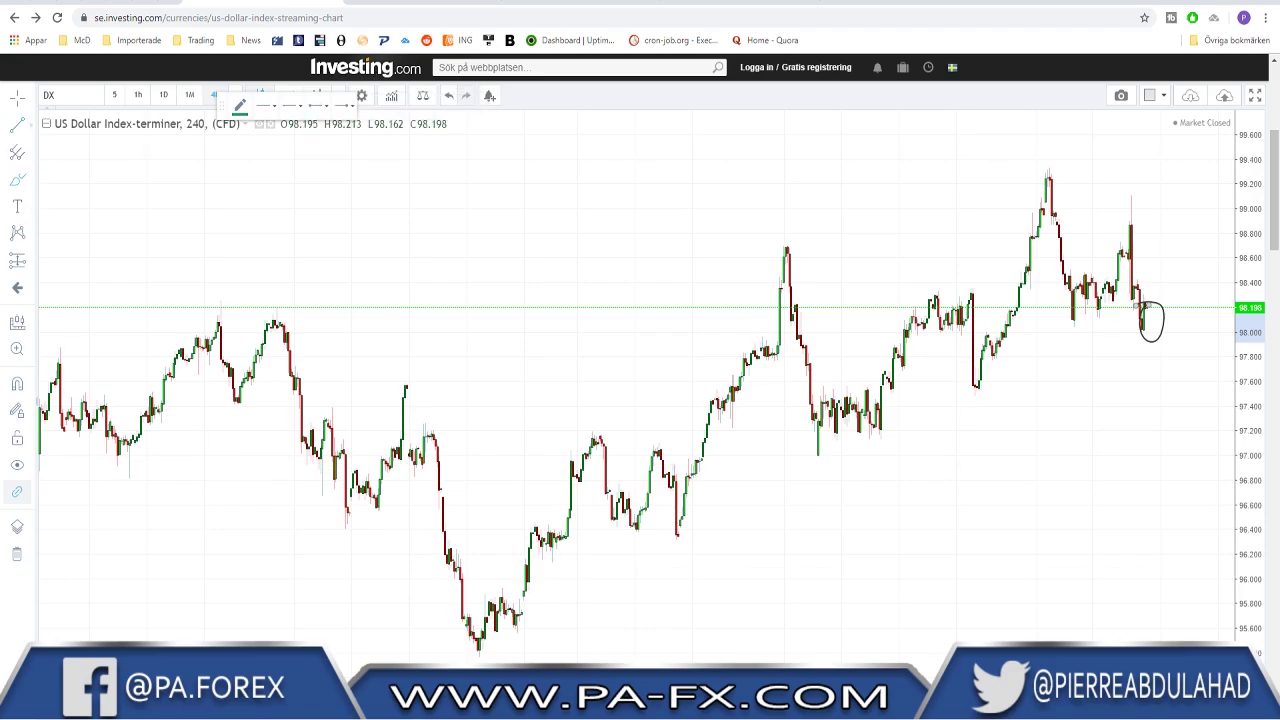
left_click(478, 657)
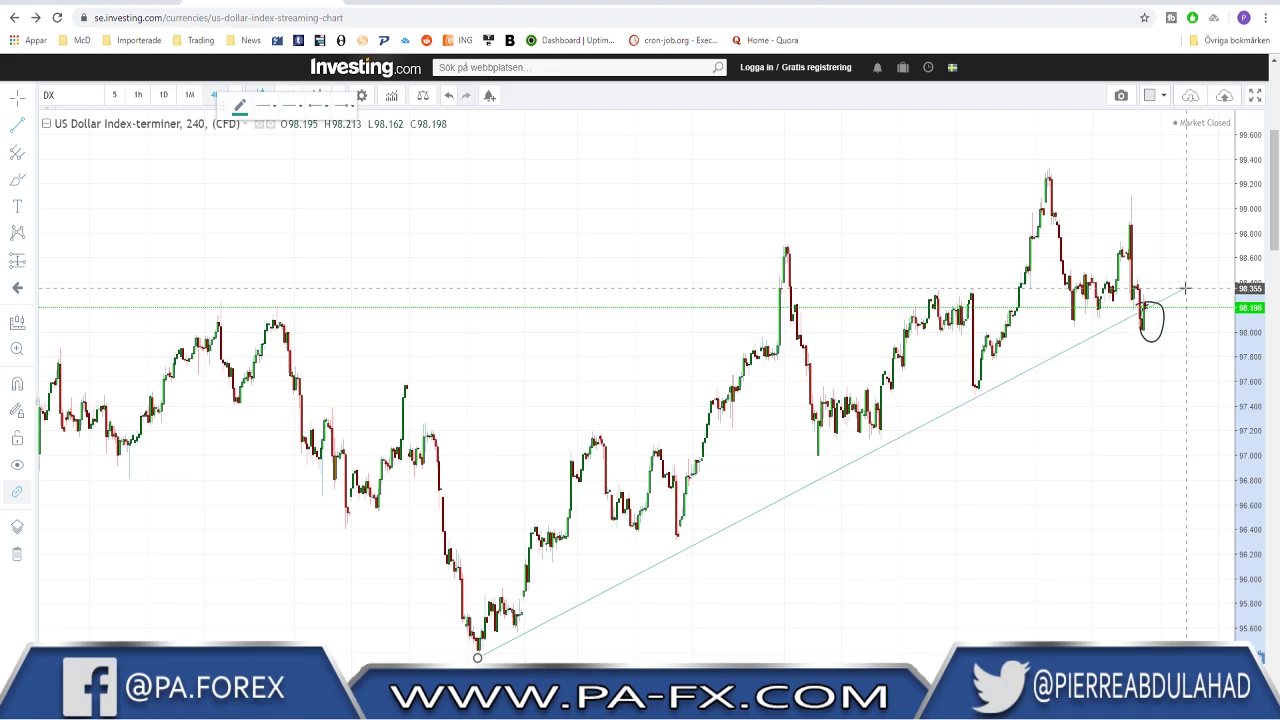
key("Escape")
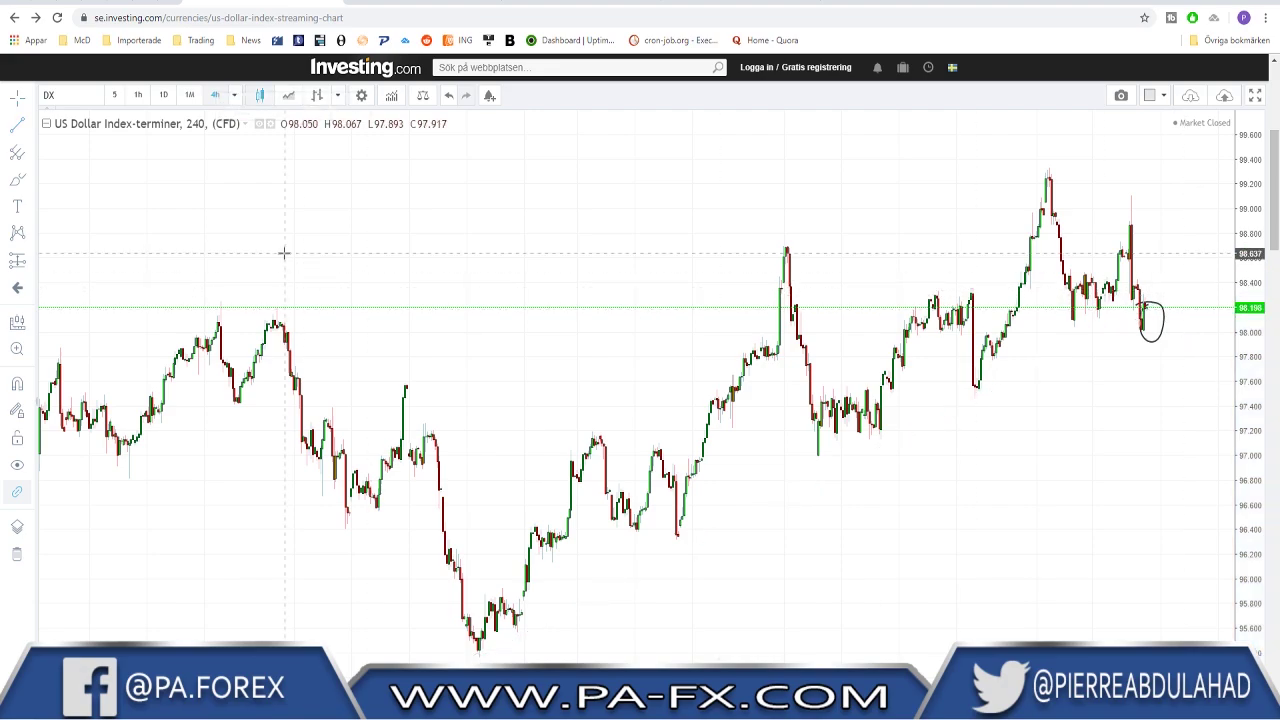
left_click(27, 3)
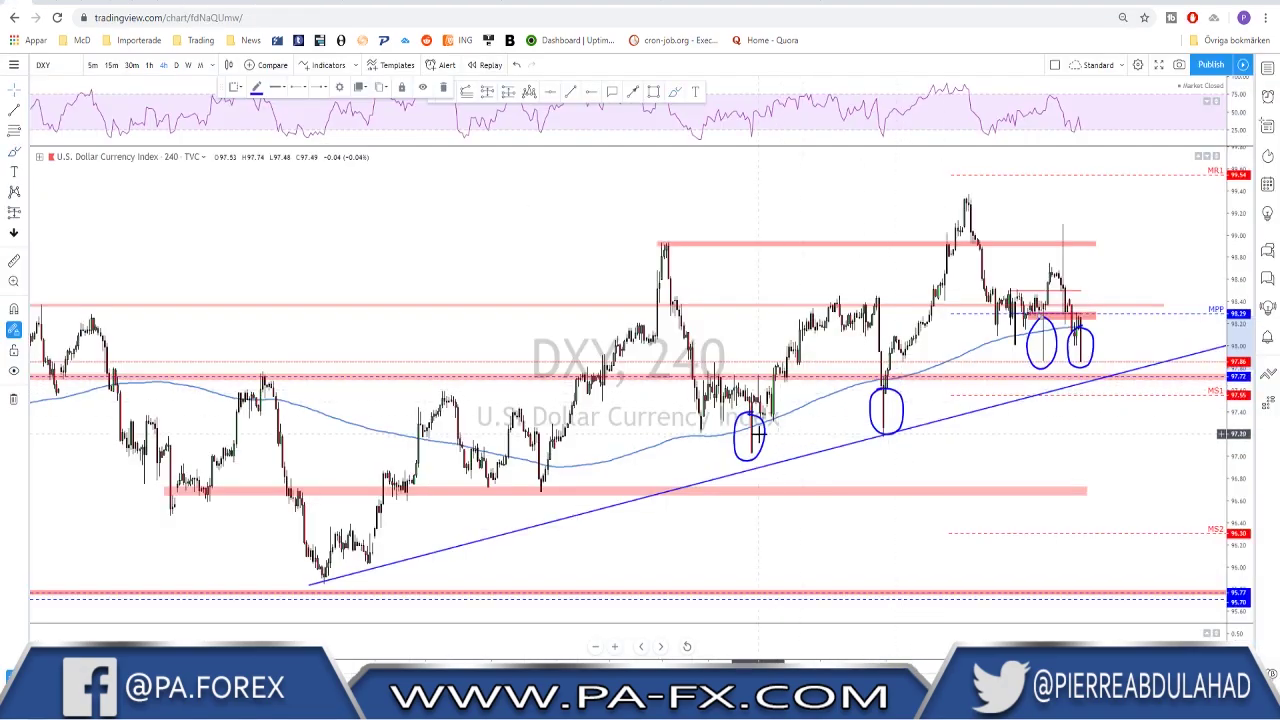
Step: Delete all four blue brush circles from the DXY chart
key("Delete")
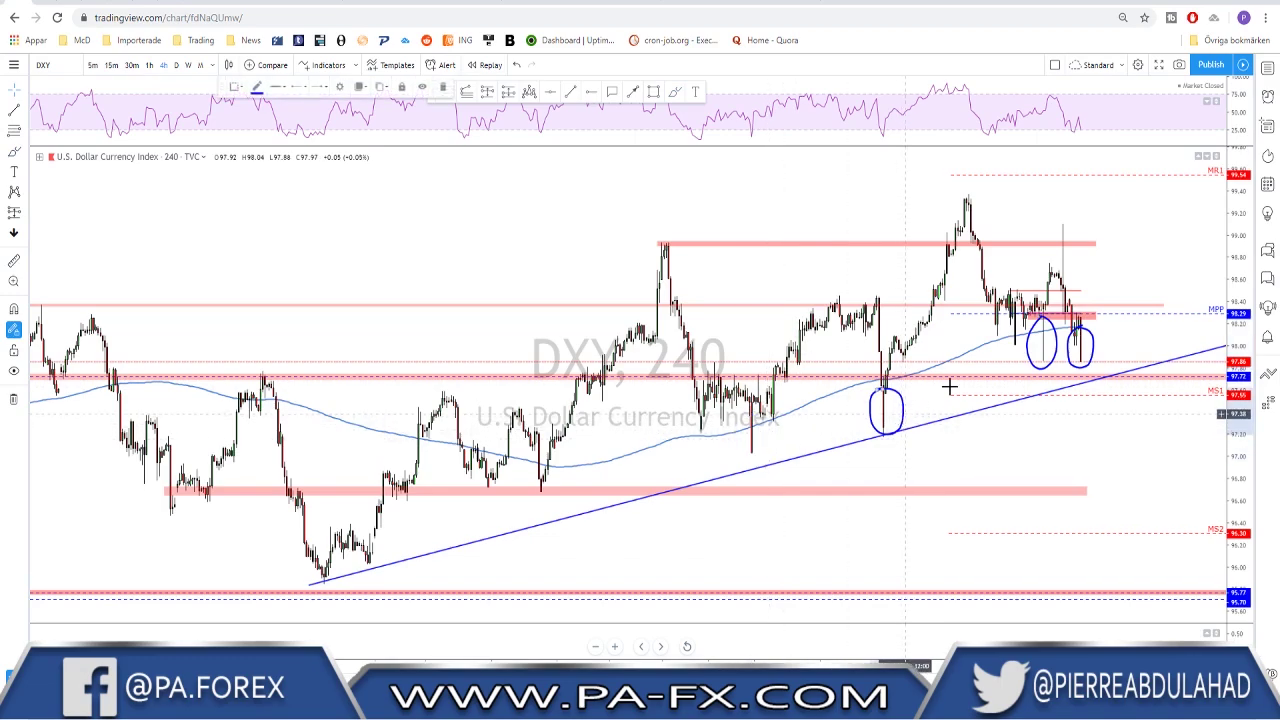
key("Delete")
left_click(1055, 345)
key("Delete")
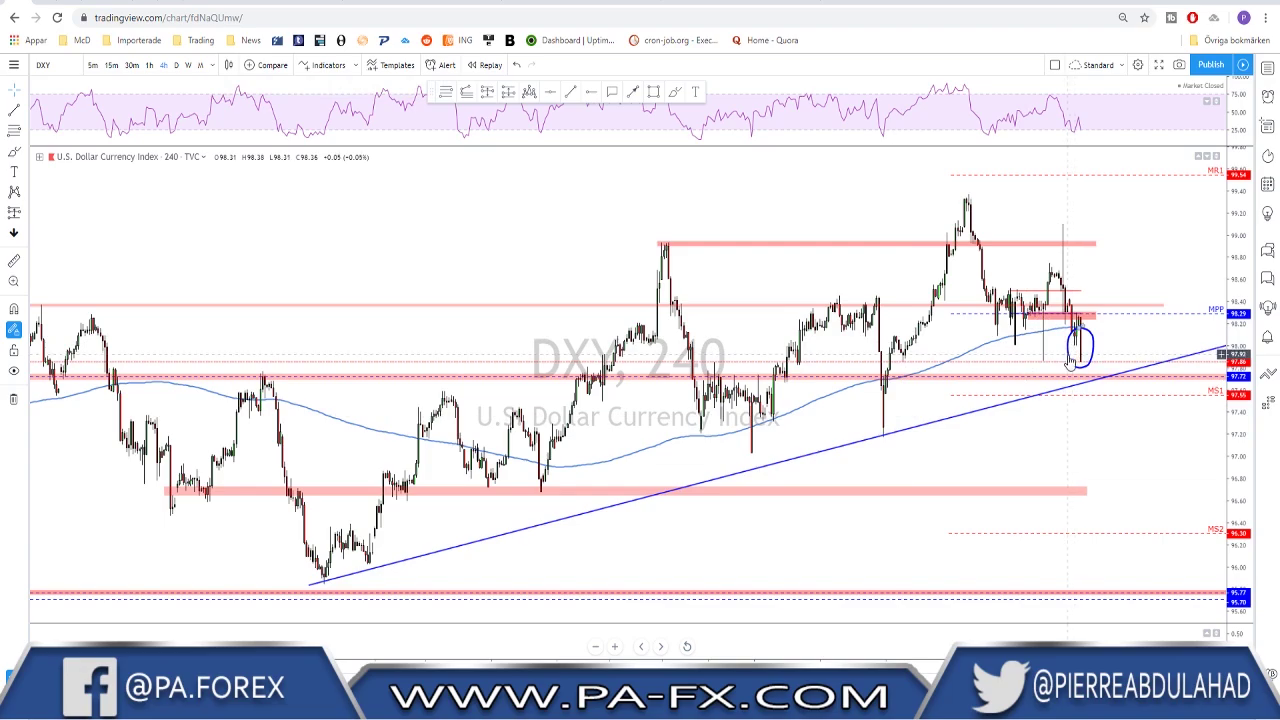
left_click(1075, 350)
key("Delete")
scroll(1026, 382, "up", 3)
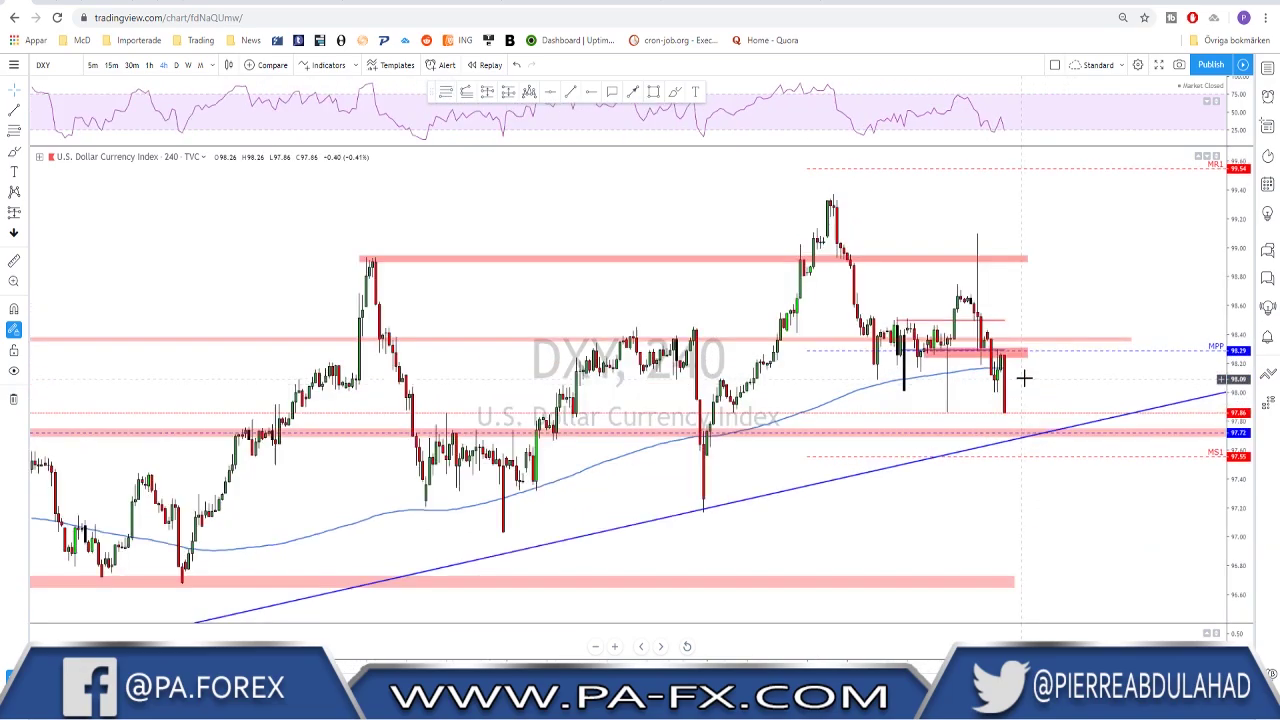
Step: Review the DXY hourly candles, then return to the 4-hour chart
left_click(149, 65)
scroll(791, 240, "up", 2)
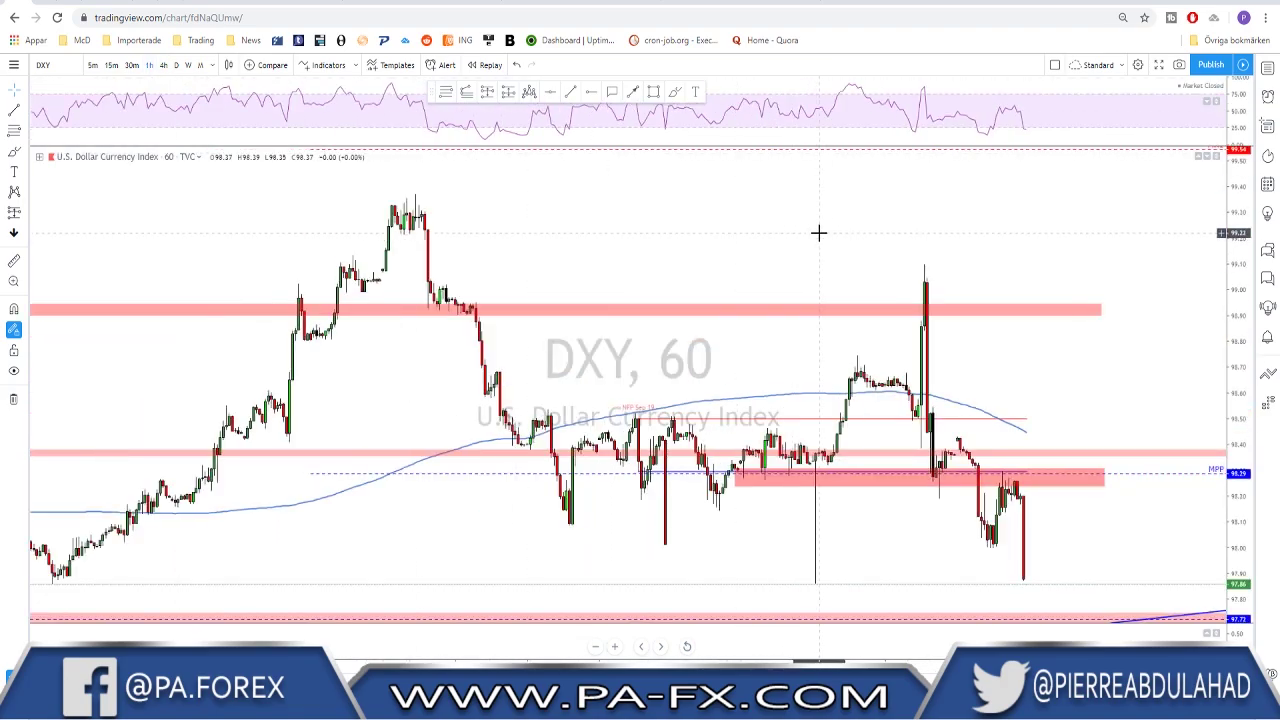
scroll(828, 233, "down", 2)
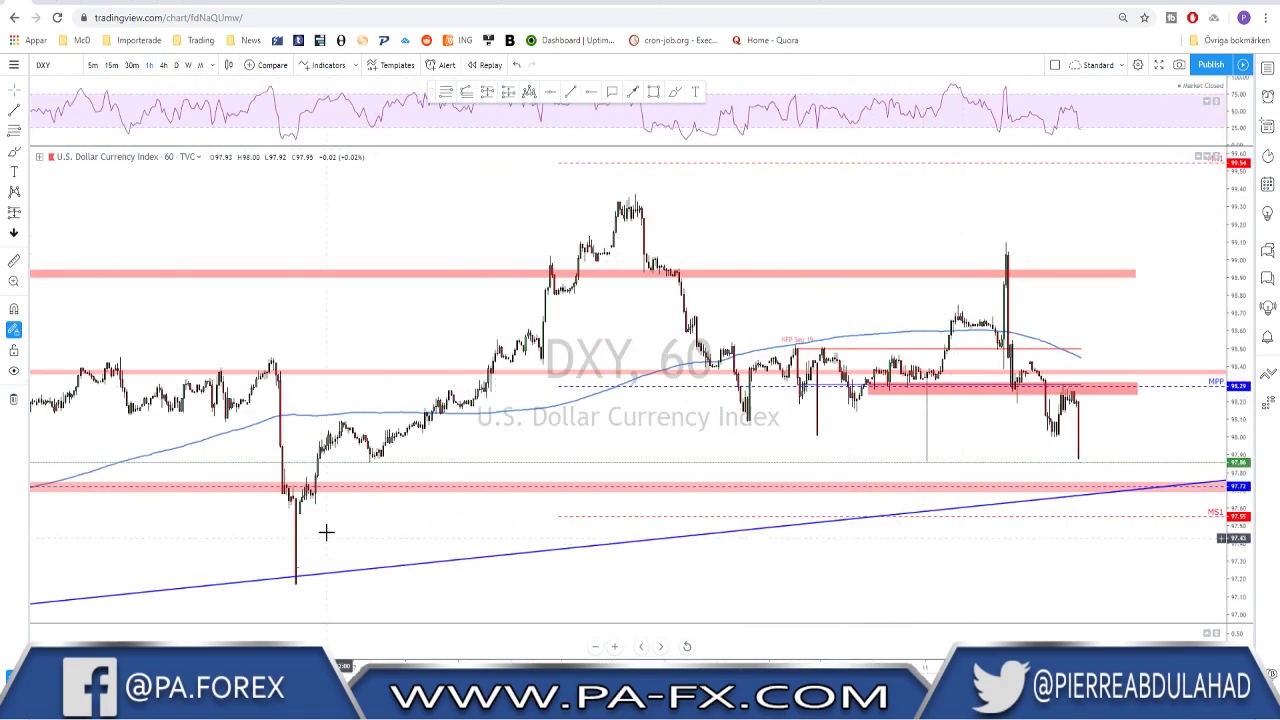
left_click_drag(305, 560, 289, 560)
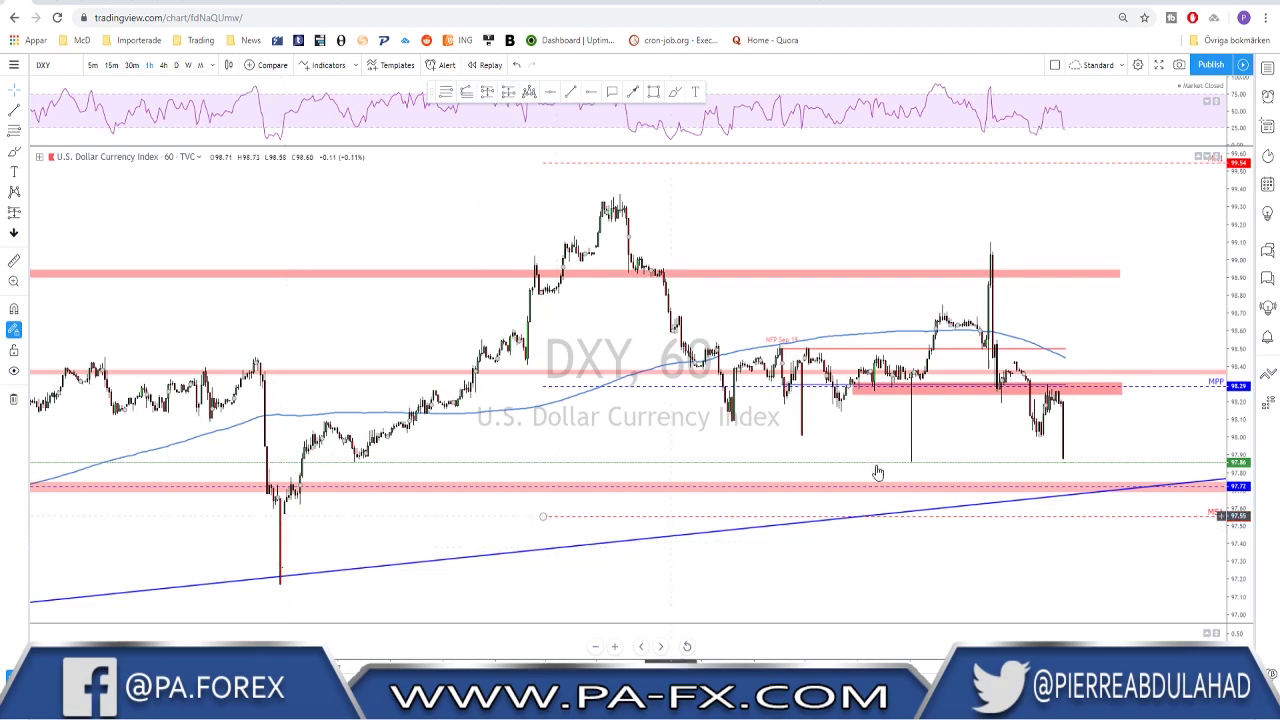
scroll(1063, 432, "up", 2)
right_click(1030, 515)
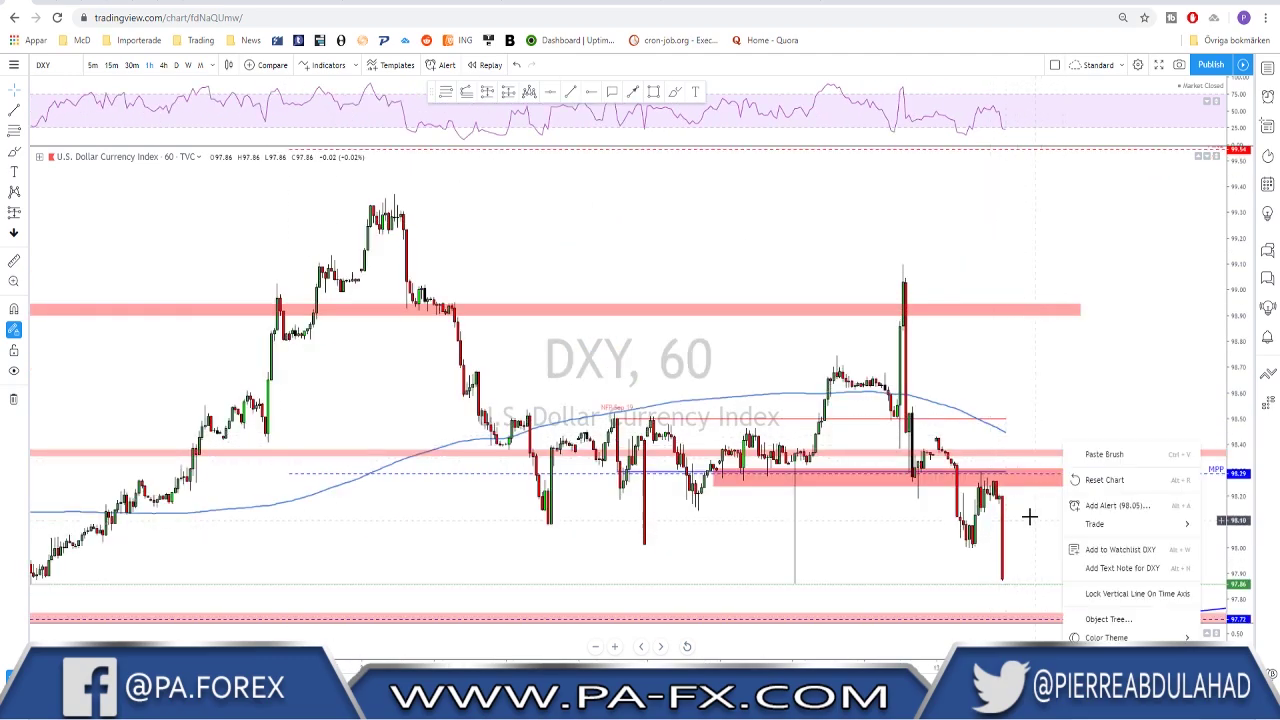
left_click(1010, 514)
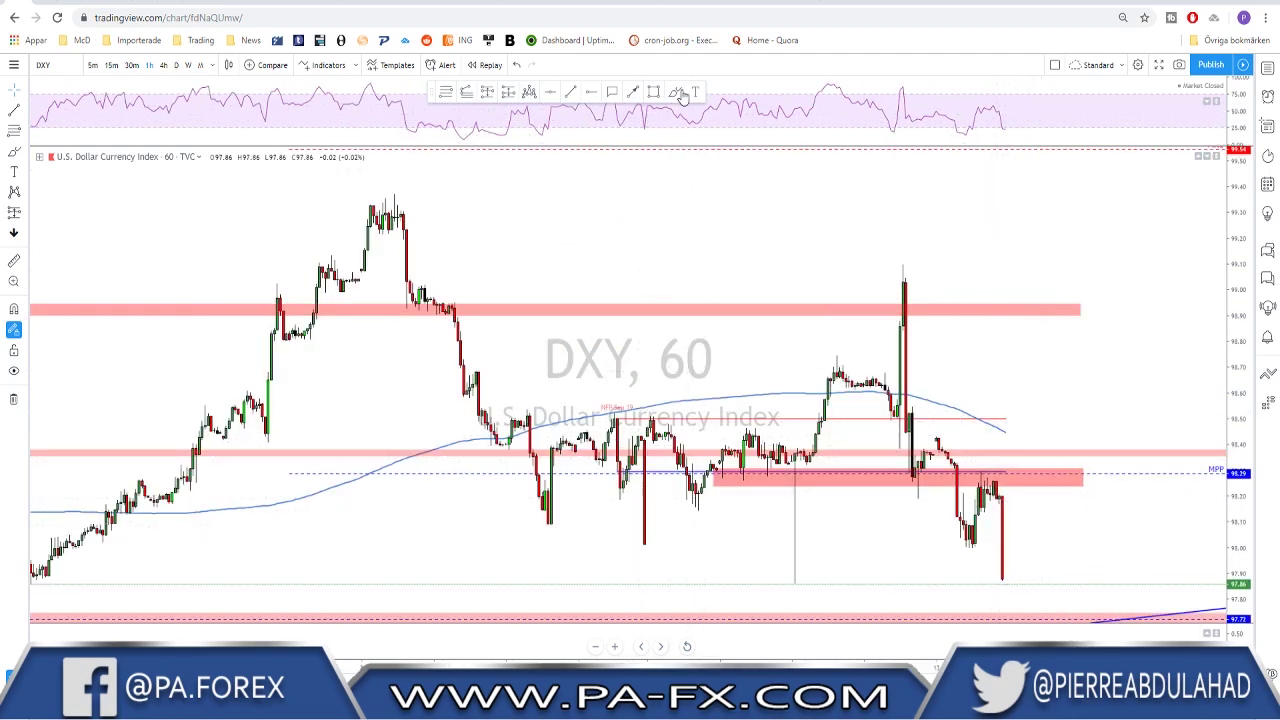
left_click(163, 65)
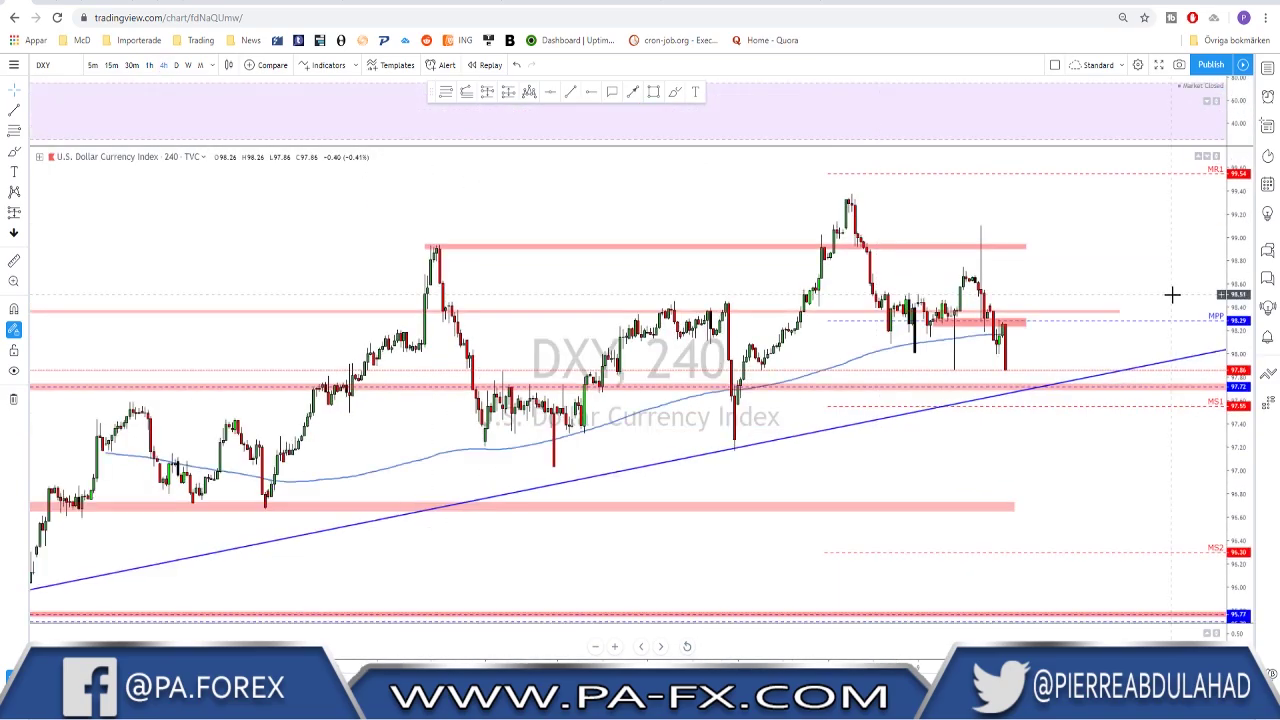
scroll(1023, 323, "up", 2)
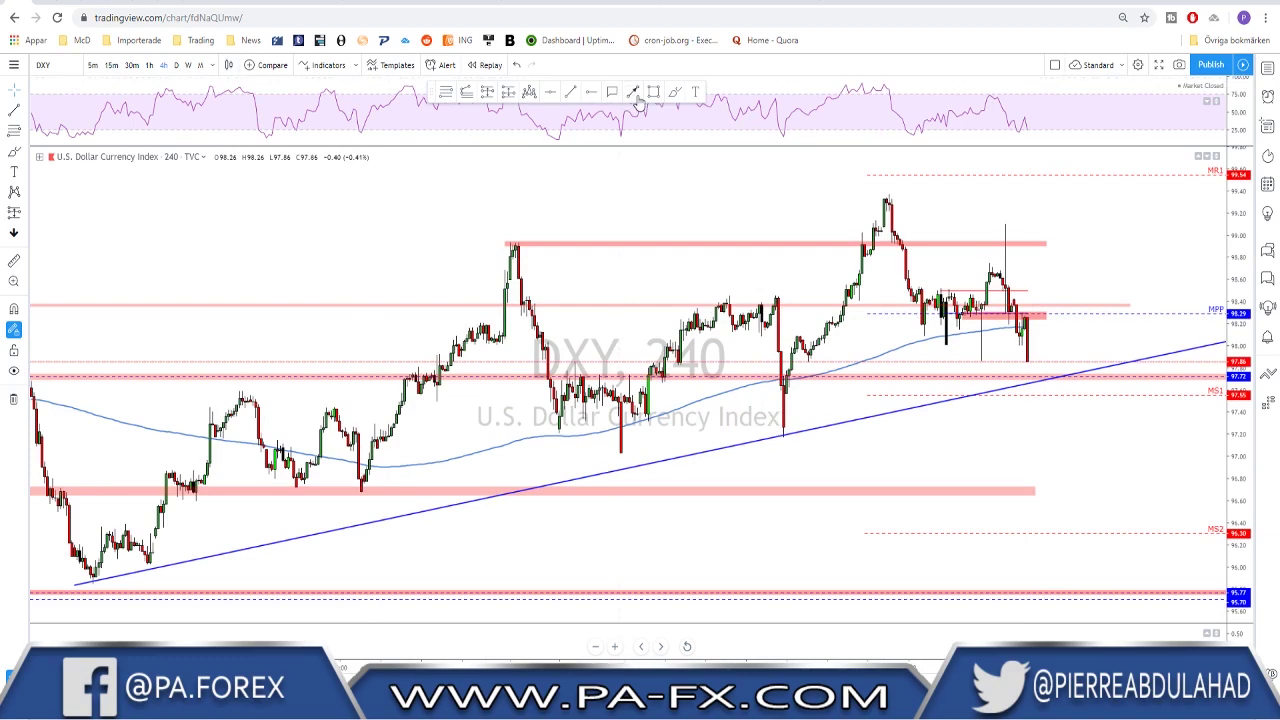
left_click(677, 93)
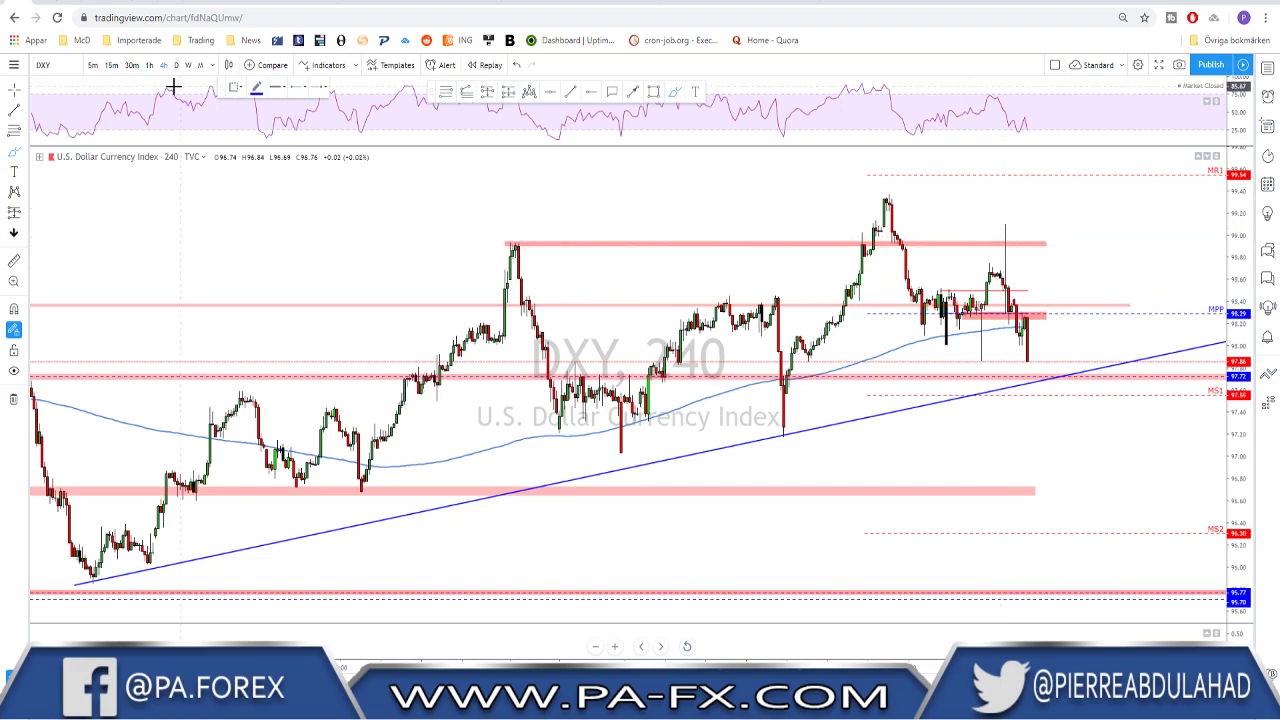
Step: On the hourly chart, circle the earlier peak at the upper red zone
left_click(151, 64)
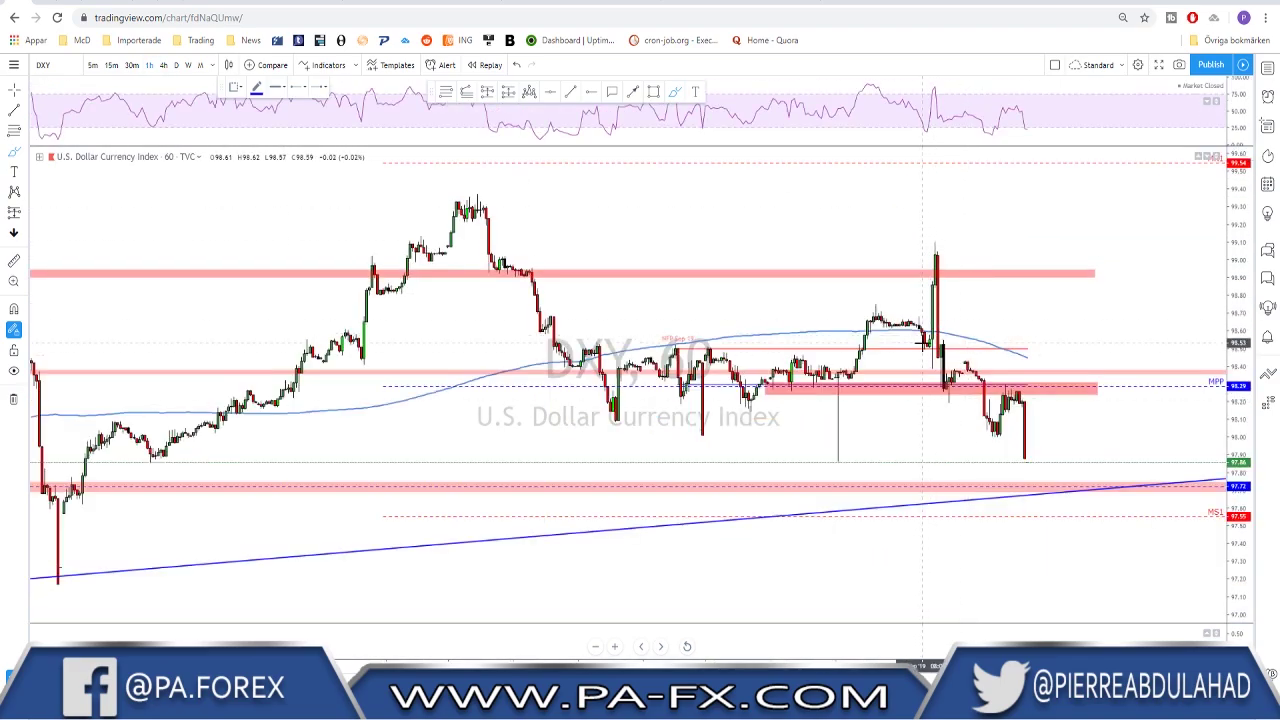
scroll(854, 306, "down", 6)
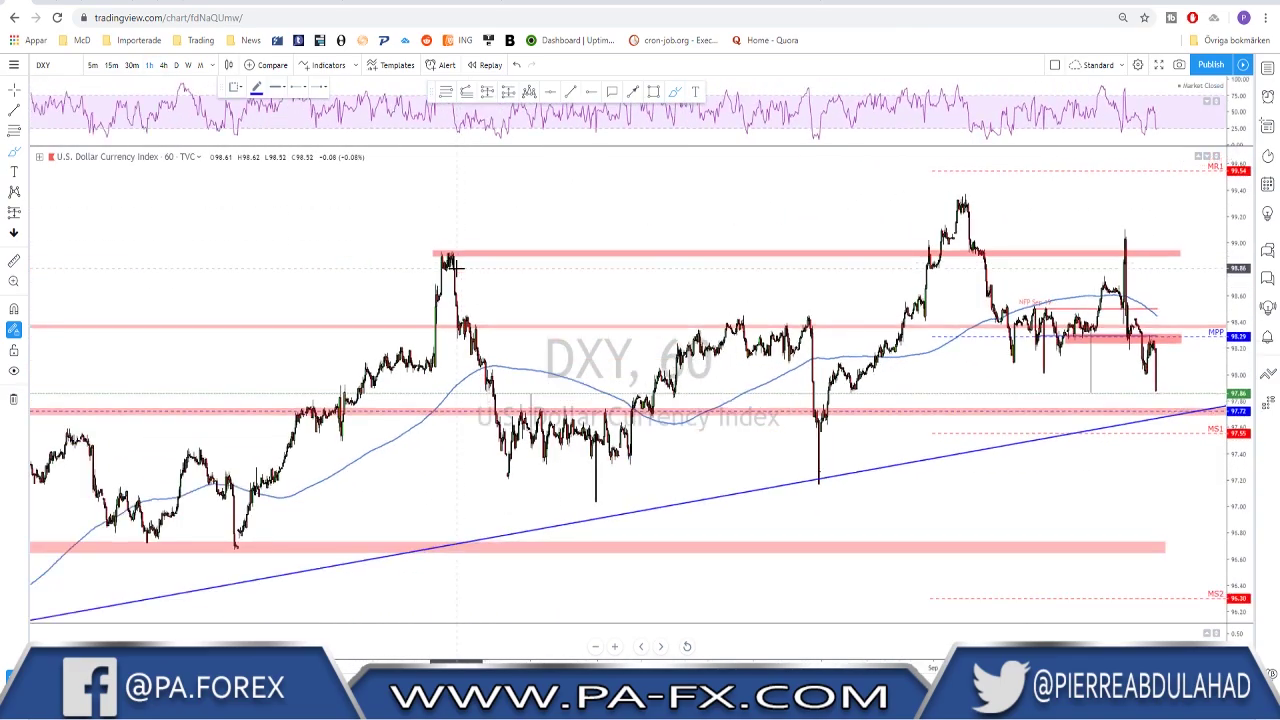
left_click_drag(445, 243, 450, 245)
scroll(1054, 263, "up", 4)
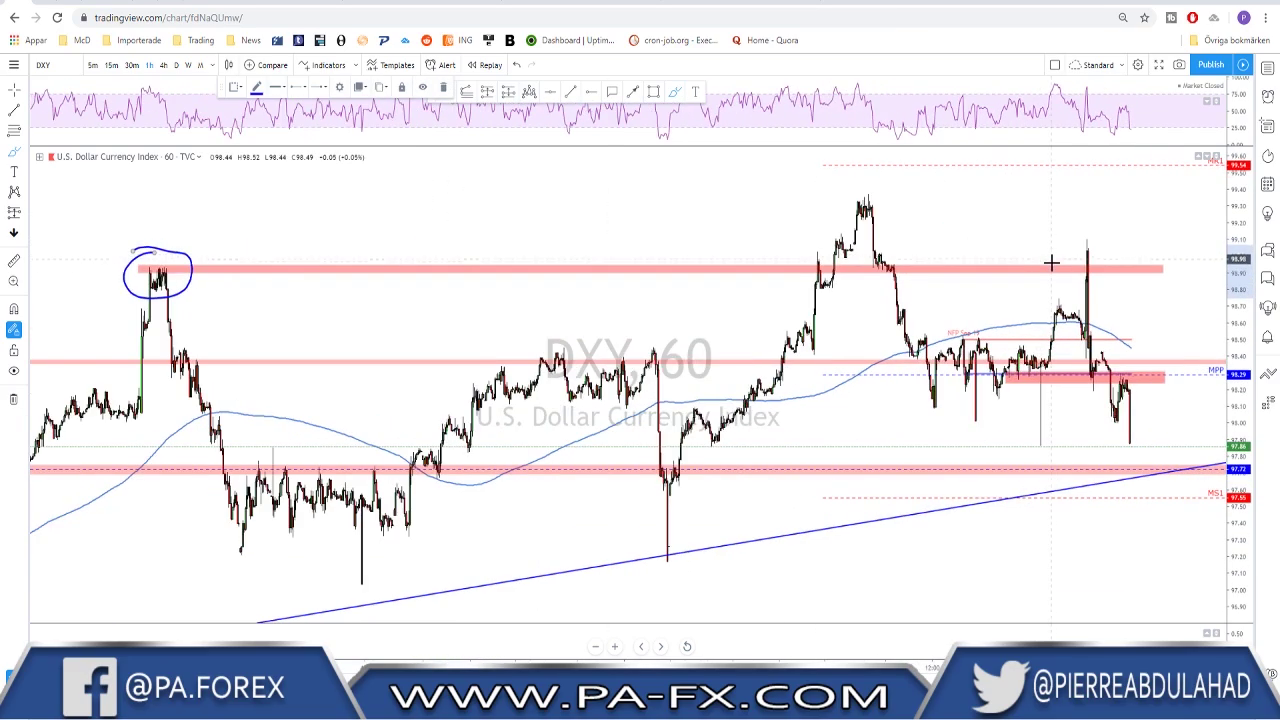
scroll(1054, 295, "up", 4)
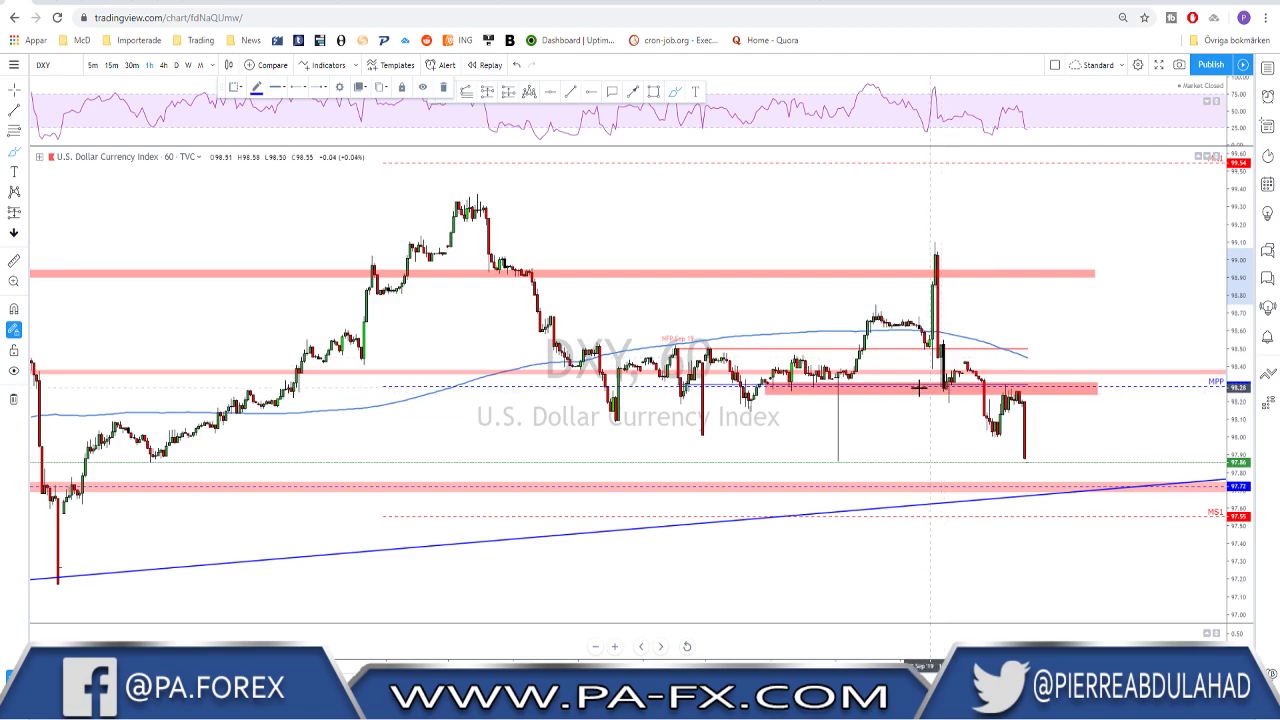
mouse_move(762, 387)
left_mouse_down()
mouse_move(950, 389)
mouse_move(970, 368)
mouse_move(992, 437)
mouse_move(1019, 386)
left_mouse_up()
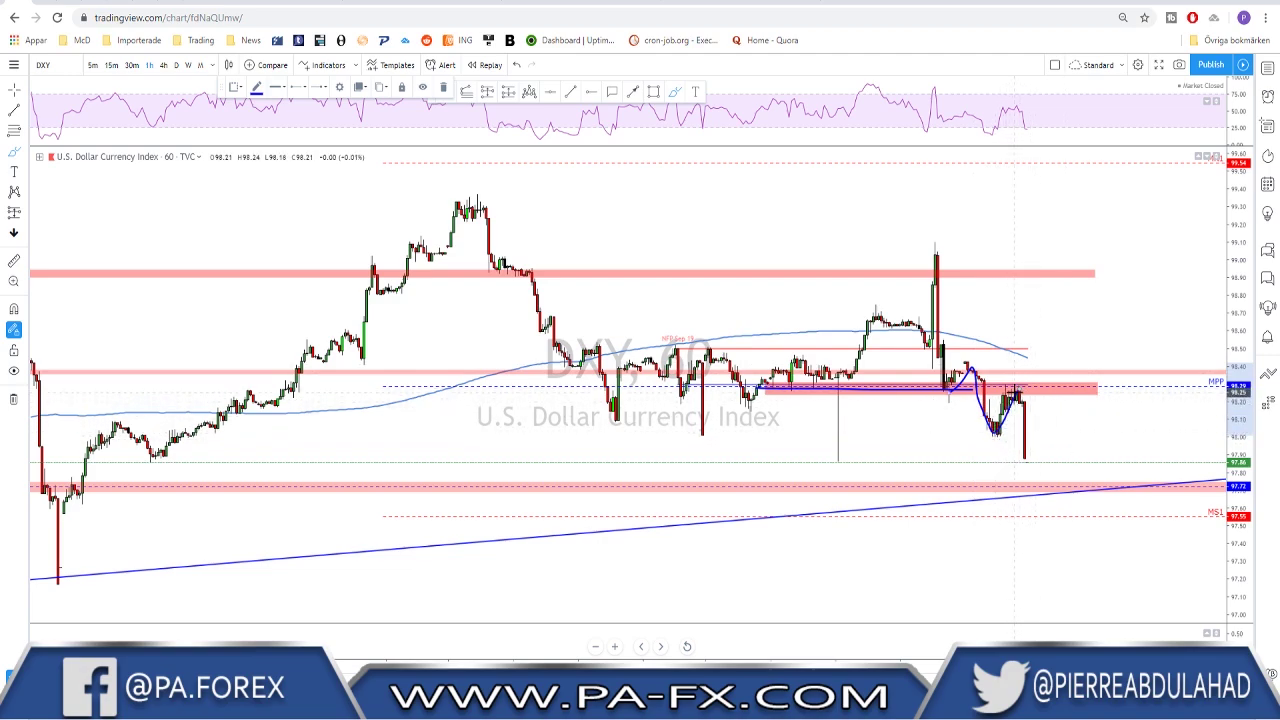
key("ctrl+z")
mouse_move(1032, 400)
left_mouse_down()
mouse_move(1040, 451)
mouse_move(1049, 417)
left_mouse_up()
key("ctrl+z")
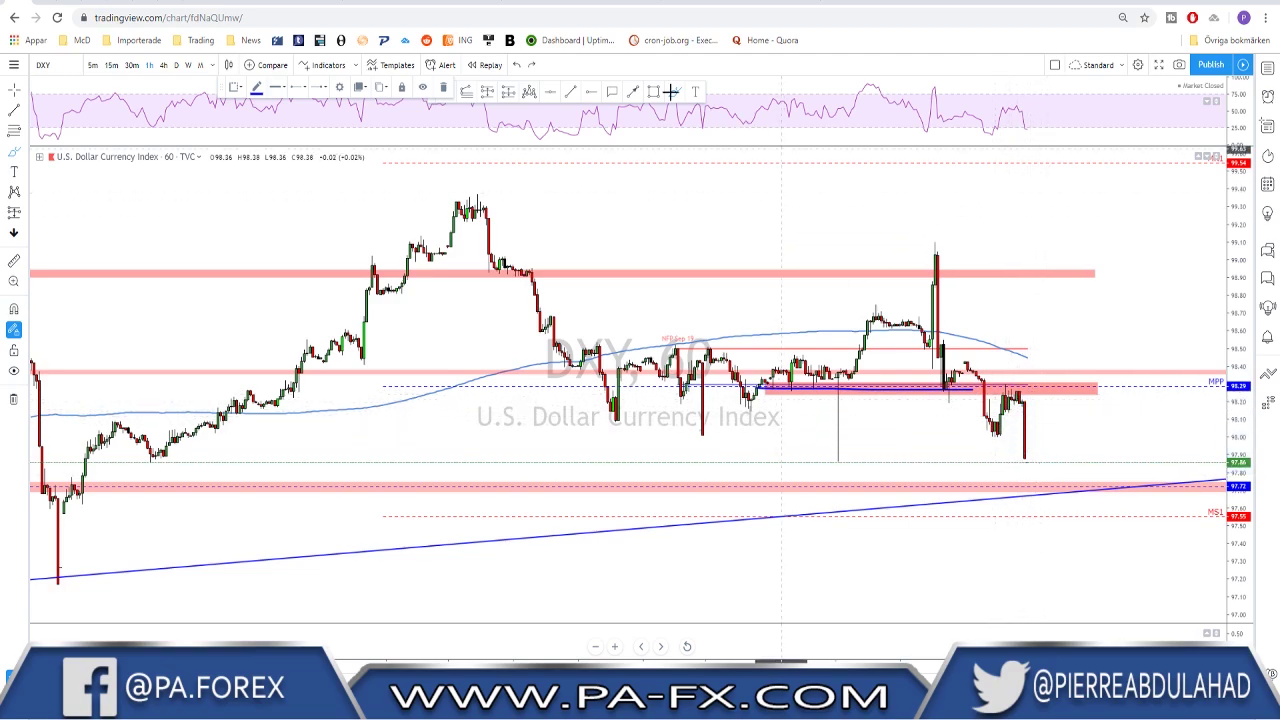
Step: Try zigzag and rising projected-path sketches near the latest bars, undoing each
left_click_drag(966, 364, 1004, 434)
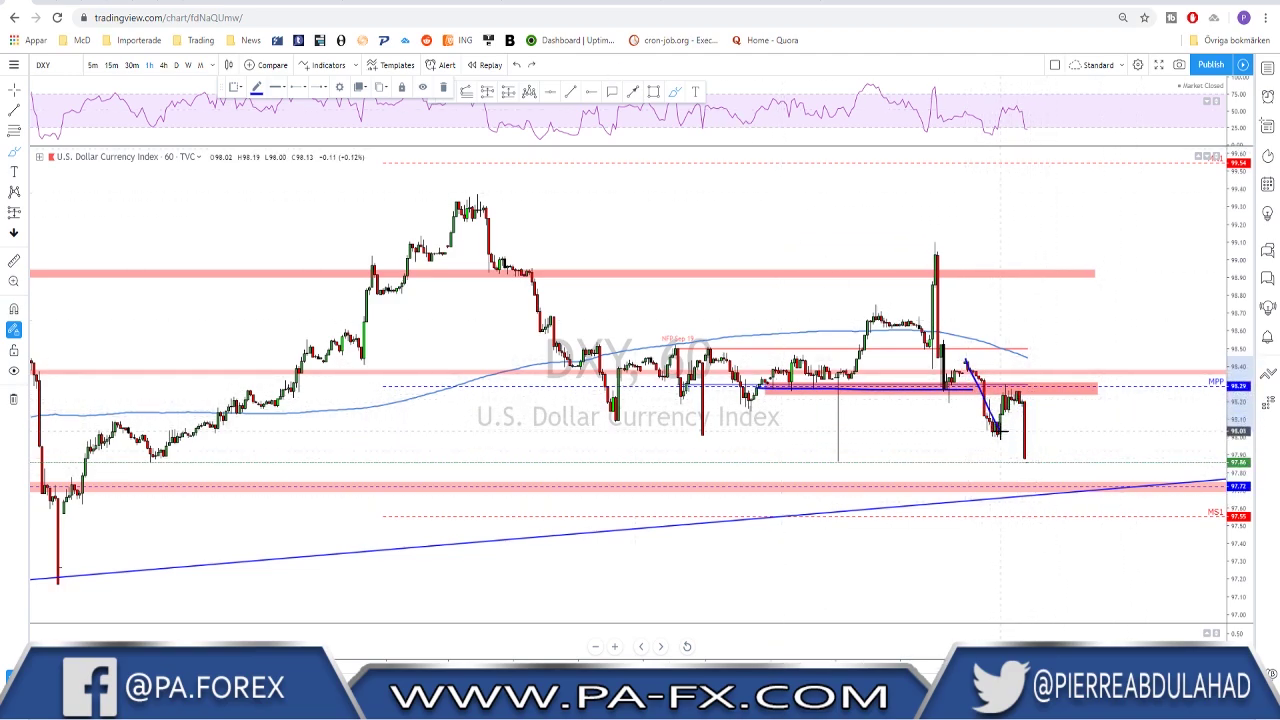
left_click_drag(945, 388, 1043, 388)
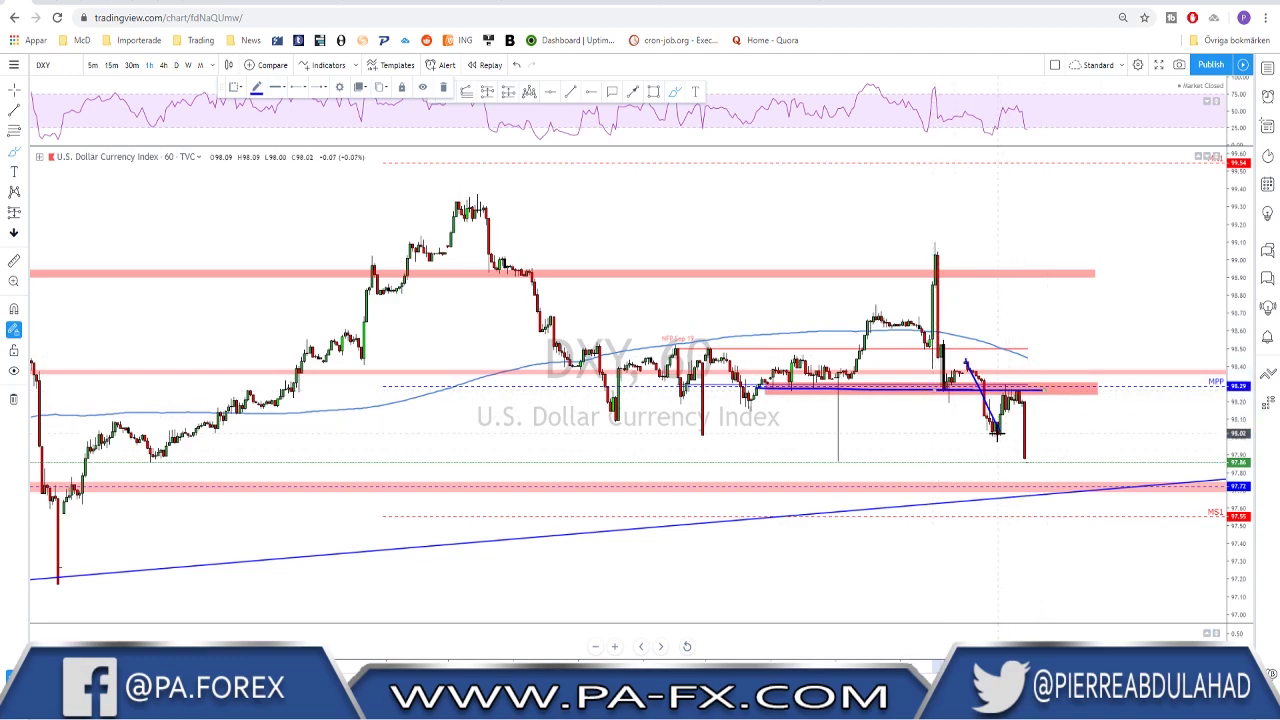
mouse_move(998, 433)
left_mouse_down()
mouse_move(1009, 397)
mouse_move(1019, 401)
mouse_move(1041, 490)
left_mouse_up()
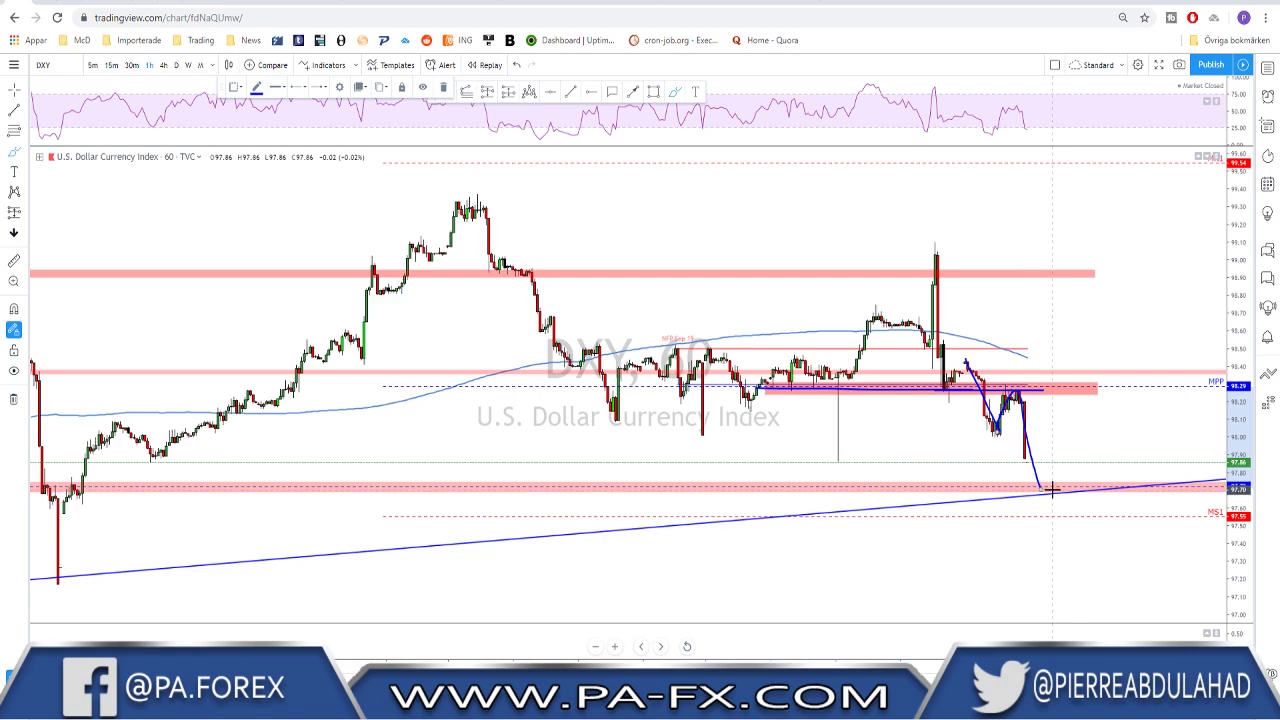
key("ctrl+z")
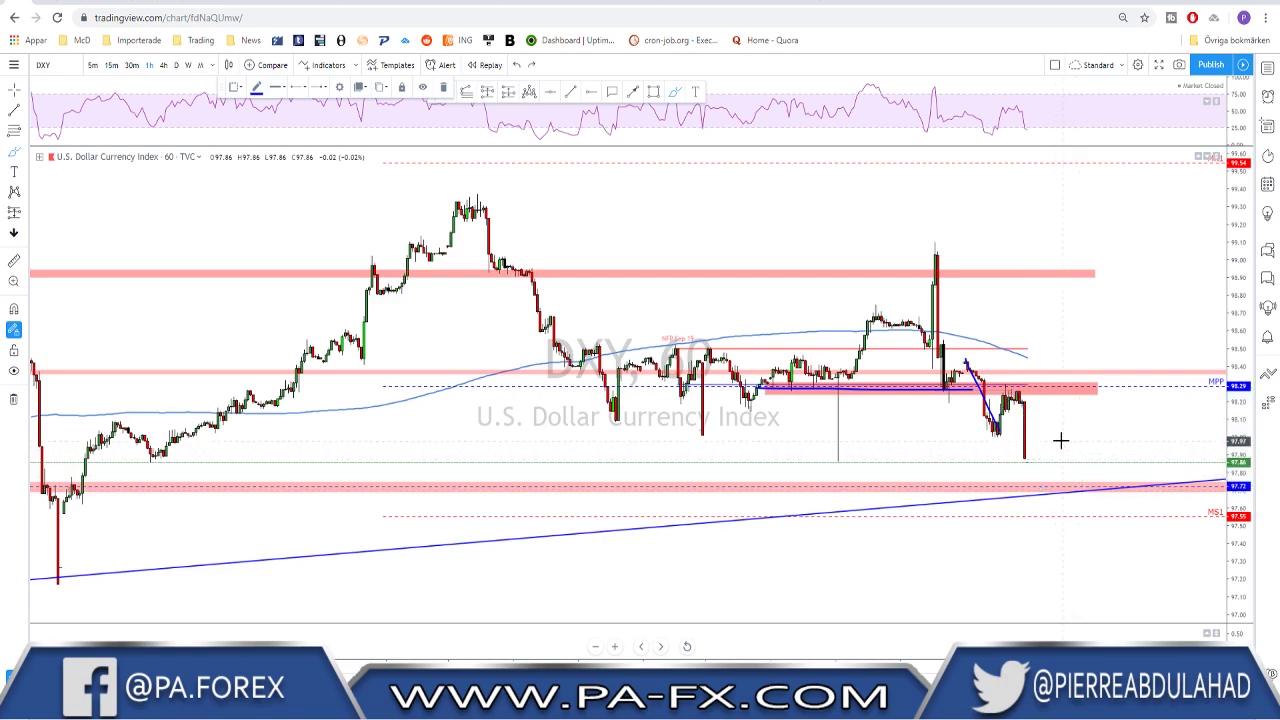
key("ctrl+z")
mouse_move(998, 430)
left_mouse_down()
mouse_move(1024, 362)
mouse_move(1038, 388)
mouse_move(1071, 280)
left_mouse_up()
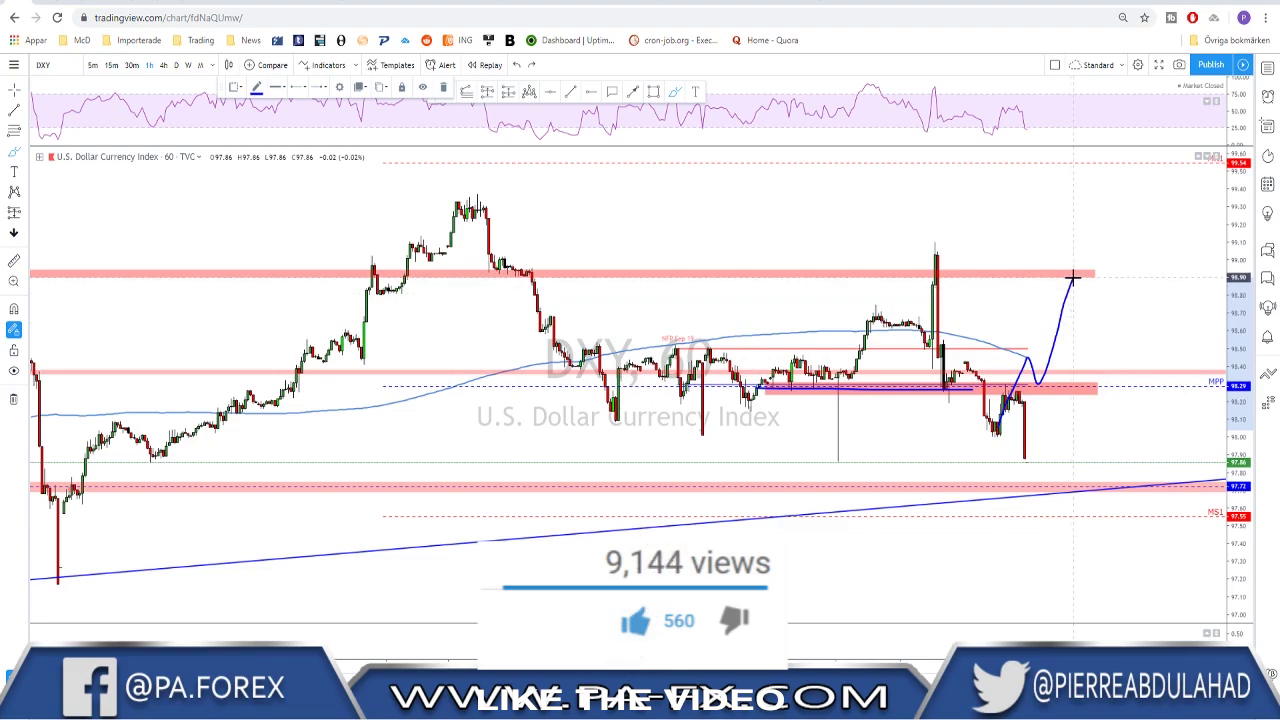
key("ctrl+z")
Step: Sketch a projected drop from the red zone down to the rising trendline
scroll(1082, 358, "down", 3)
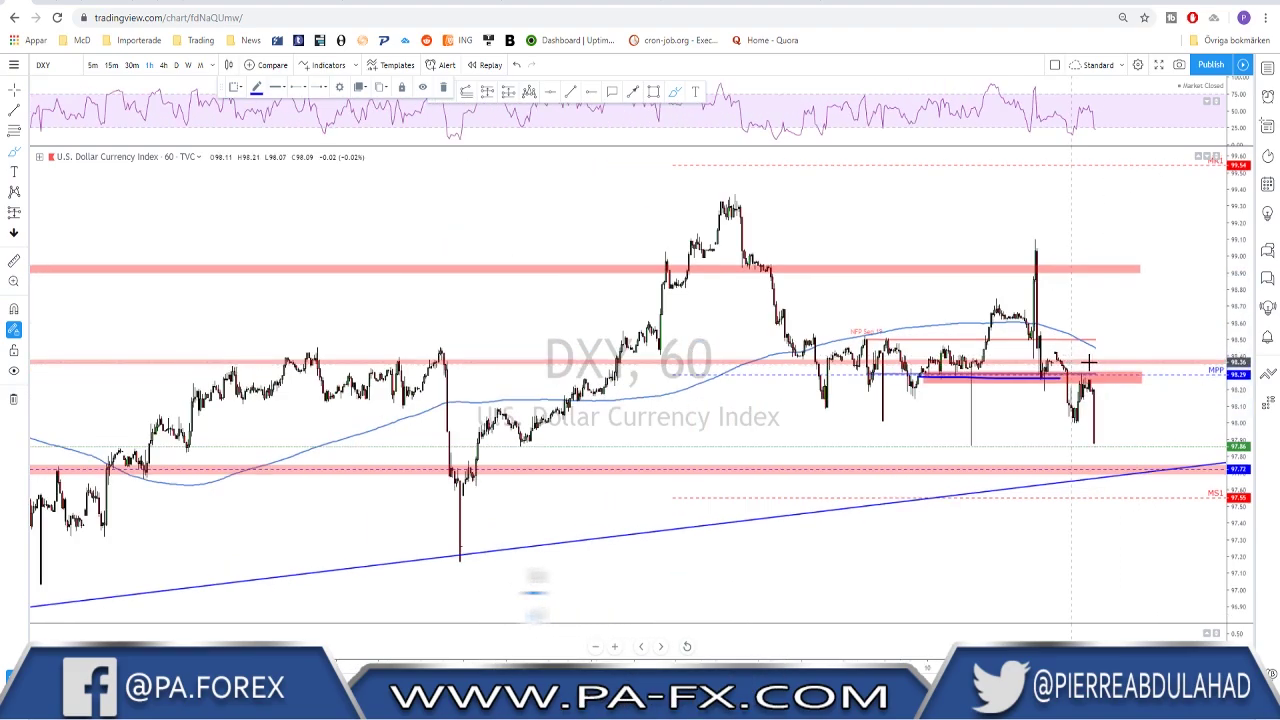
left_click_drag(1042, 388, 1078, 337)
key("ctrl+z")
scroll(1103, 429, "up", 2)
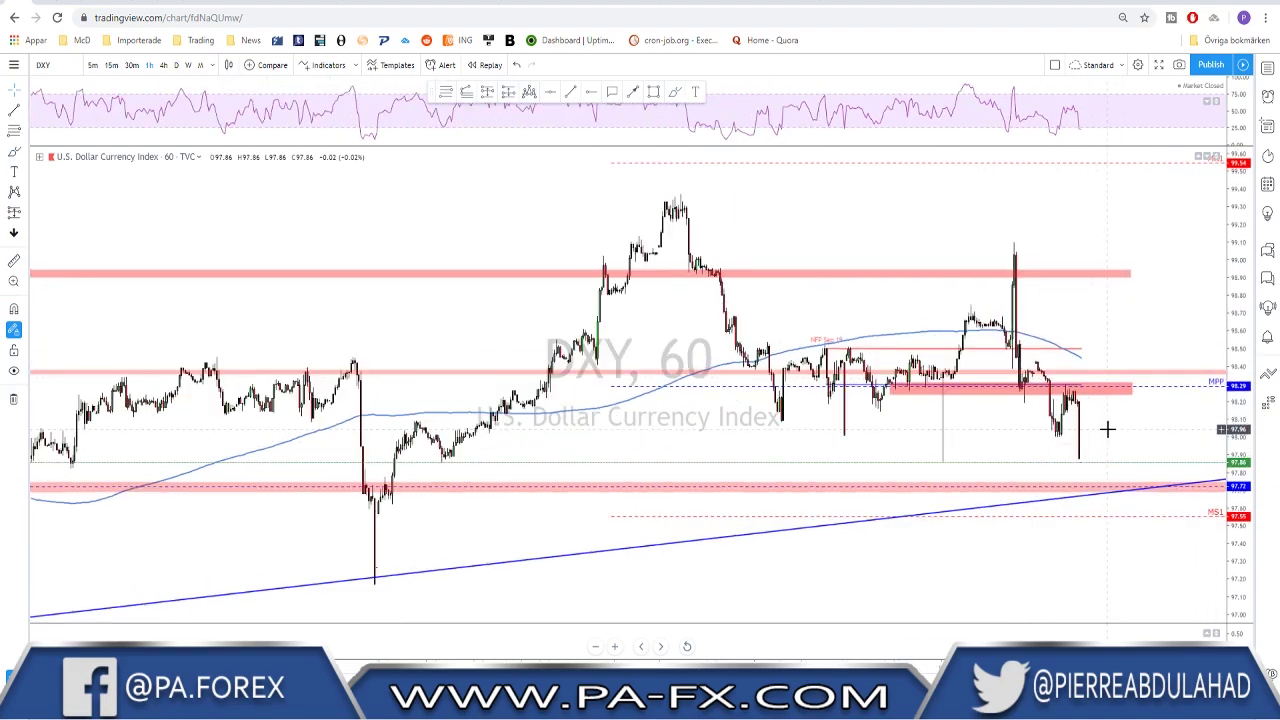
scroll(1060, 400, "down", 2)
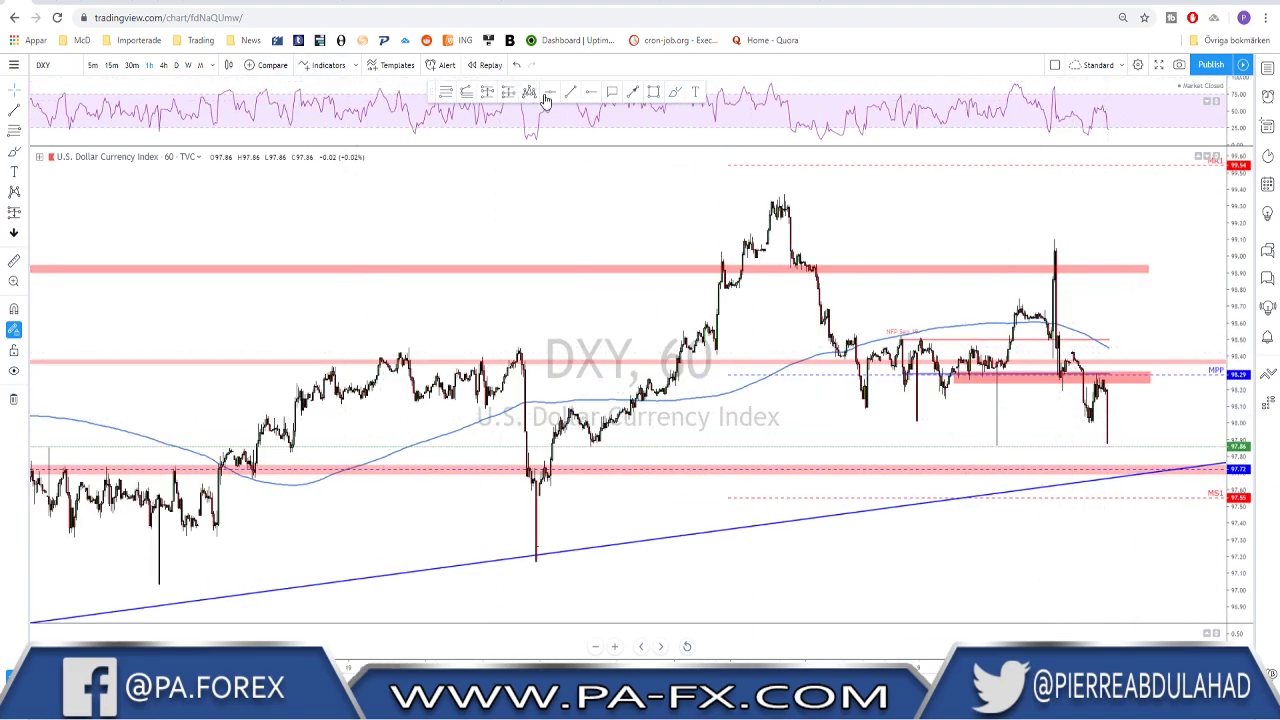
left_click(675, 93)
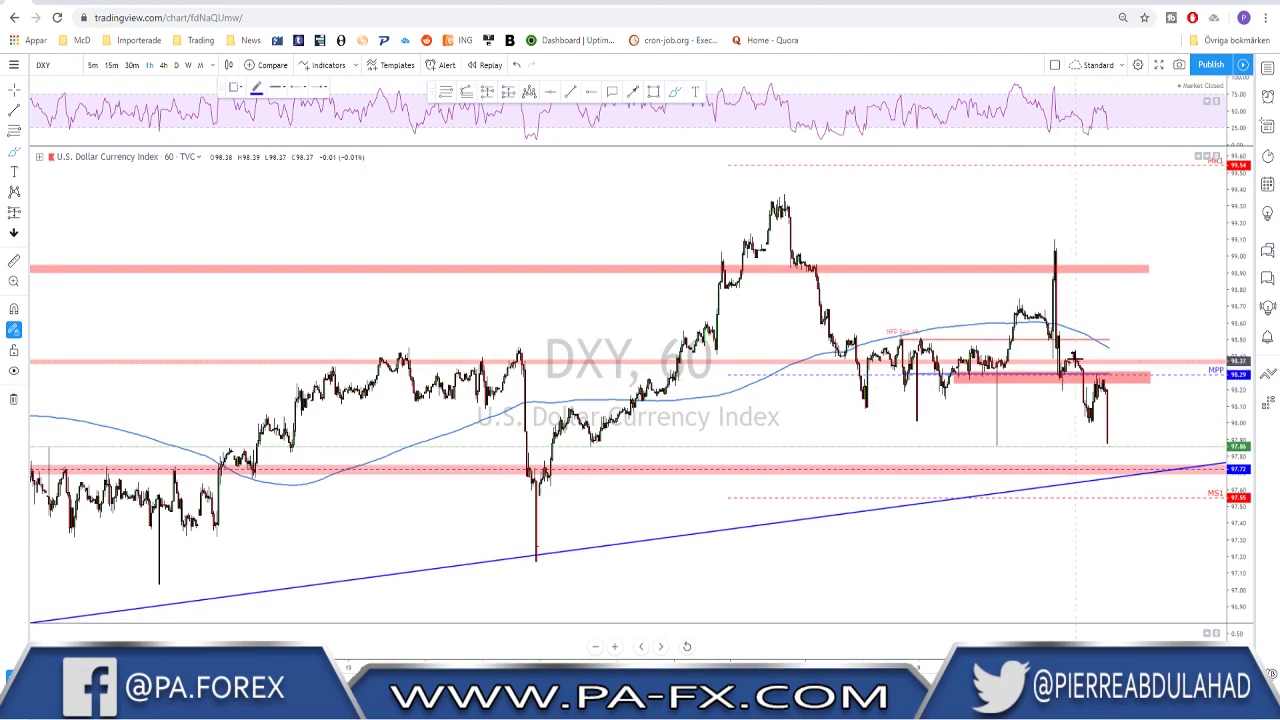
mouse_move(1070, 350)
left_mouse_down()
mouse_move(1098, 406)
mouse_move(1104, 377)
mouse_move(1121, 457)
left_mouse_up()
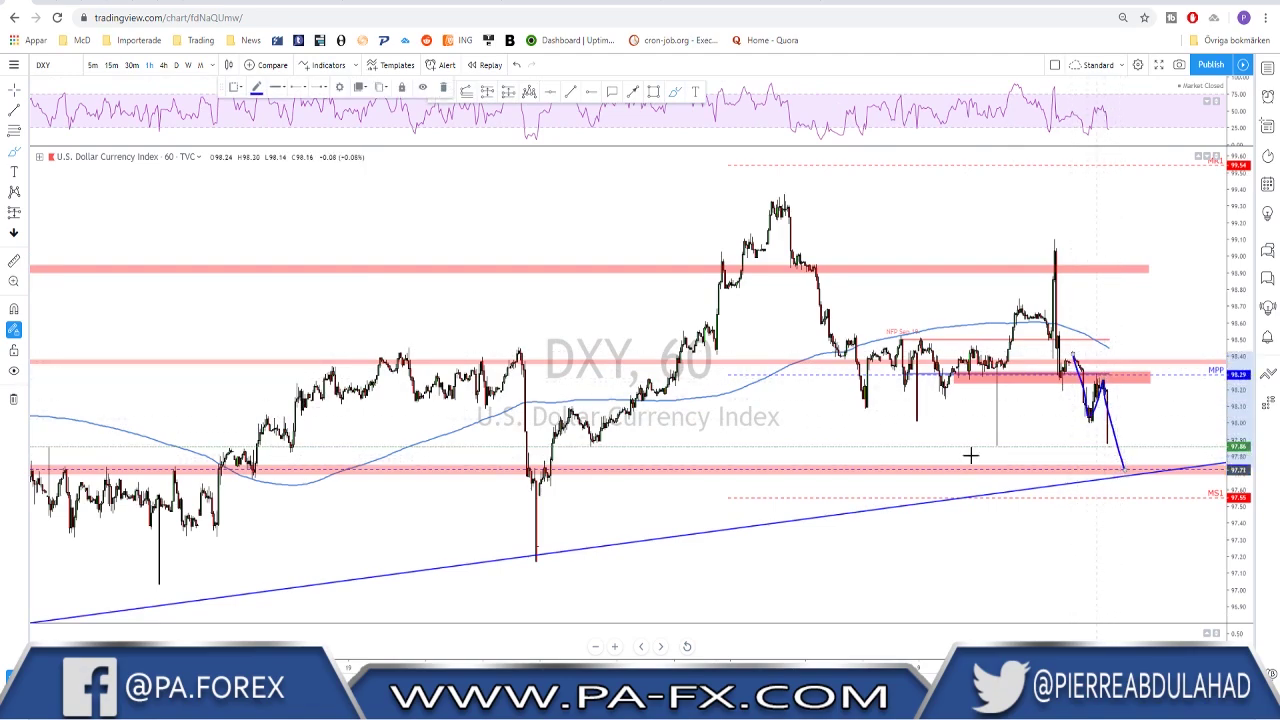
Step: Switch to the 240 interval and circle the swing low where the trendline starts
type("240")
key("Return")
scroll(1062, 385, "down", 3)
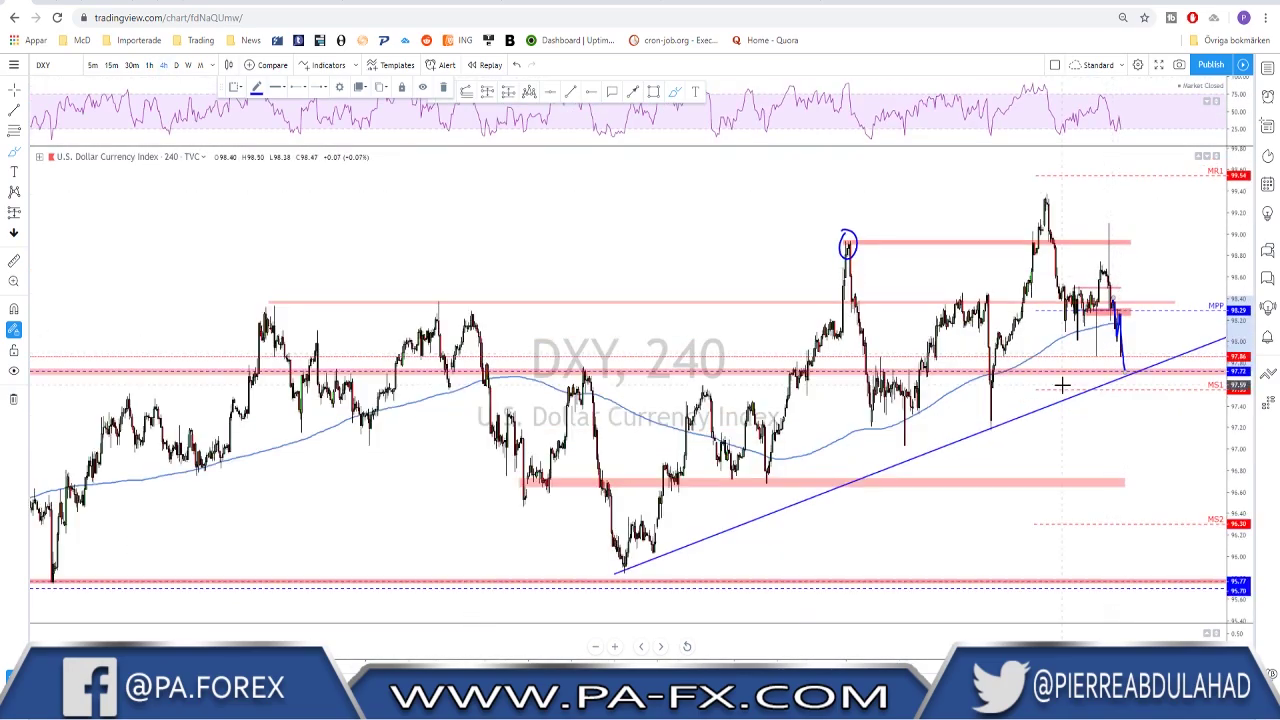
scroll(1062, 385, "down", 3)
mouse_move(815, 480)
left_mouse_down()
mouse_move(766, 512)
mouse_move(818, 482)
left_mouse_up()
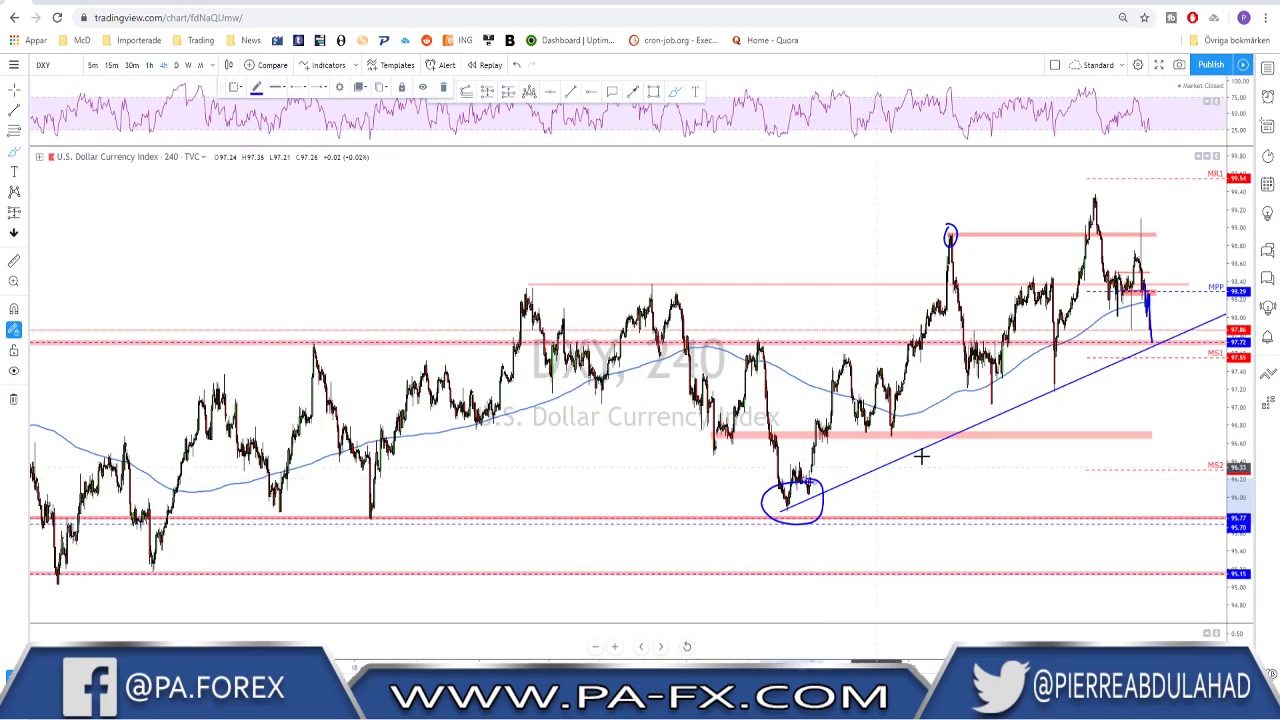
Step: Circle the trendline swing low and the old swing highs on the left, undoing the extra circle
left_click_drag(1074, 366, 1068, 373)
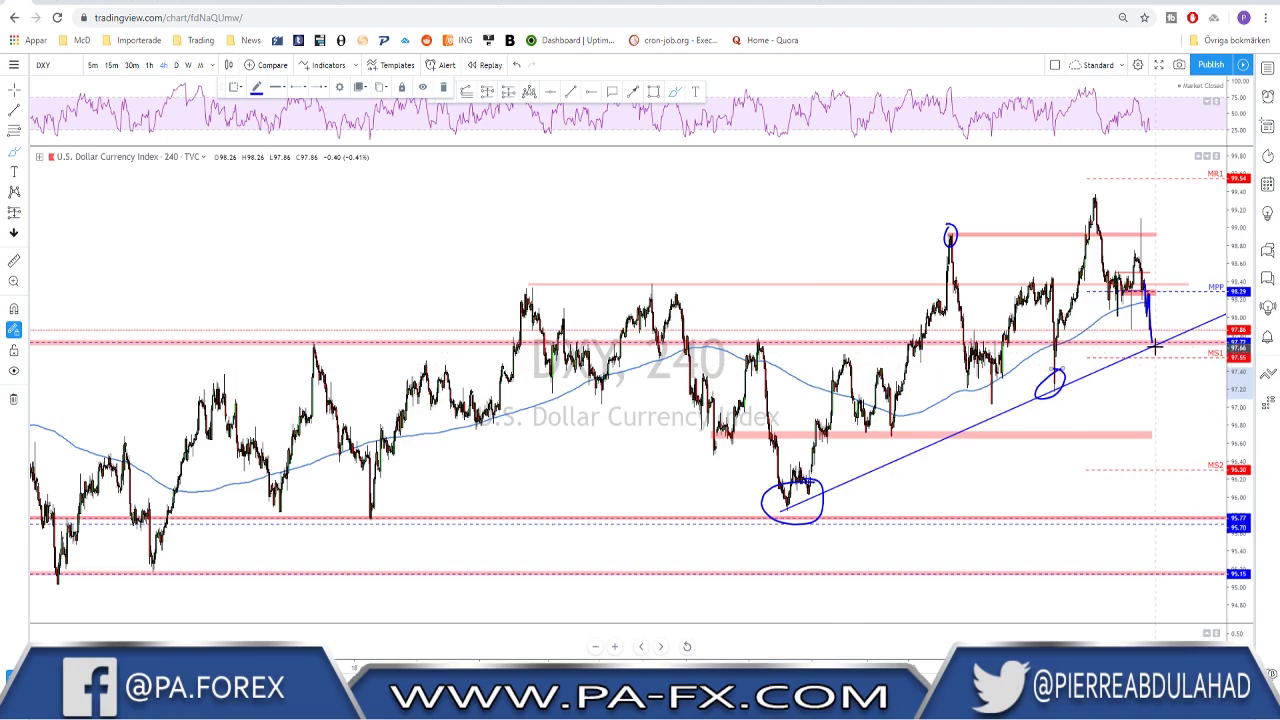
scroll(334, 292, "up", 5)
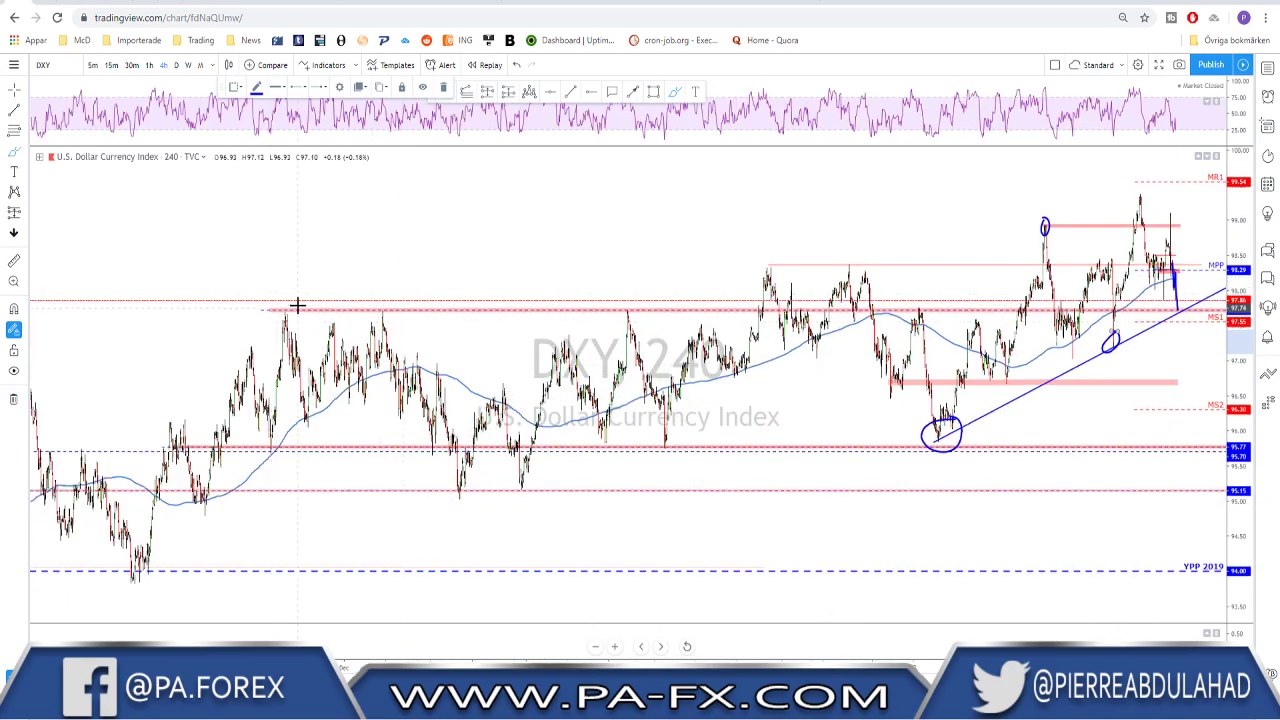
mouse_move(290, 300)
left_mouse_down()
mouse_move(265, 306)
mouse_move(386, 322)
mouse_move(357, 302)
left_mouse_up()
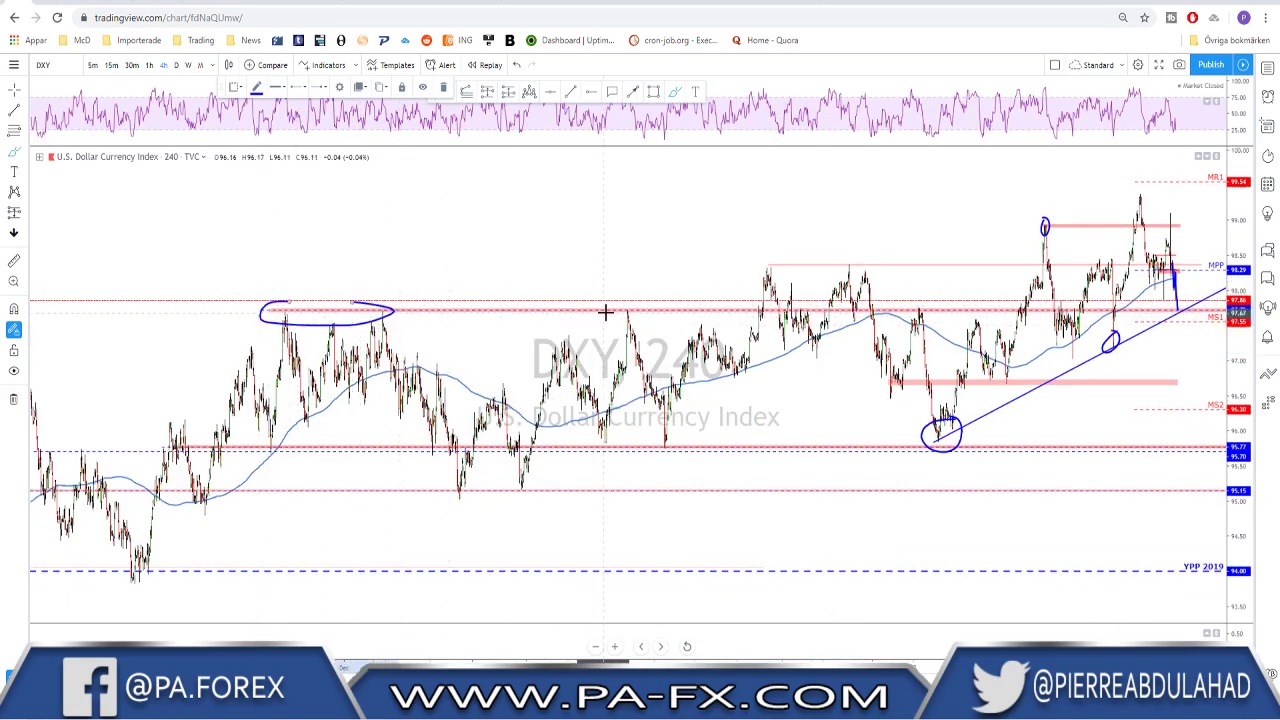
mouse_move(622, 301)
left_mouse_down()
mouse_move(609, 312)
mouse_move(645, 318)
mouse_move(624, 301)
left_mouse_up()
mouse_move(918, 296)
left_mouse_down()
mouse_move(902, 312)
mouse_move(920, 296)
left_mouse_up()
key("ctrl+z")
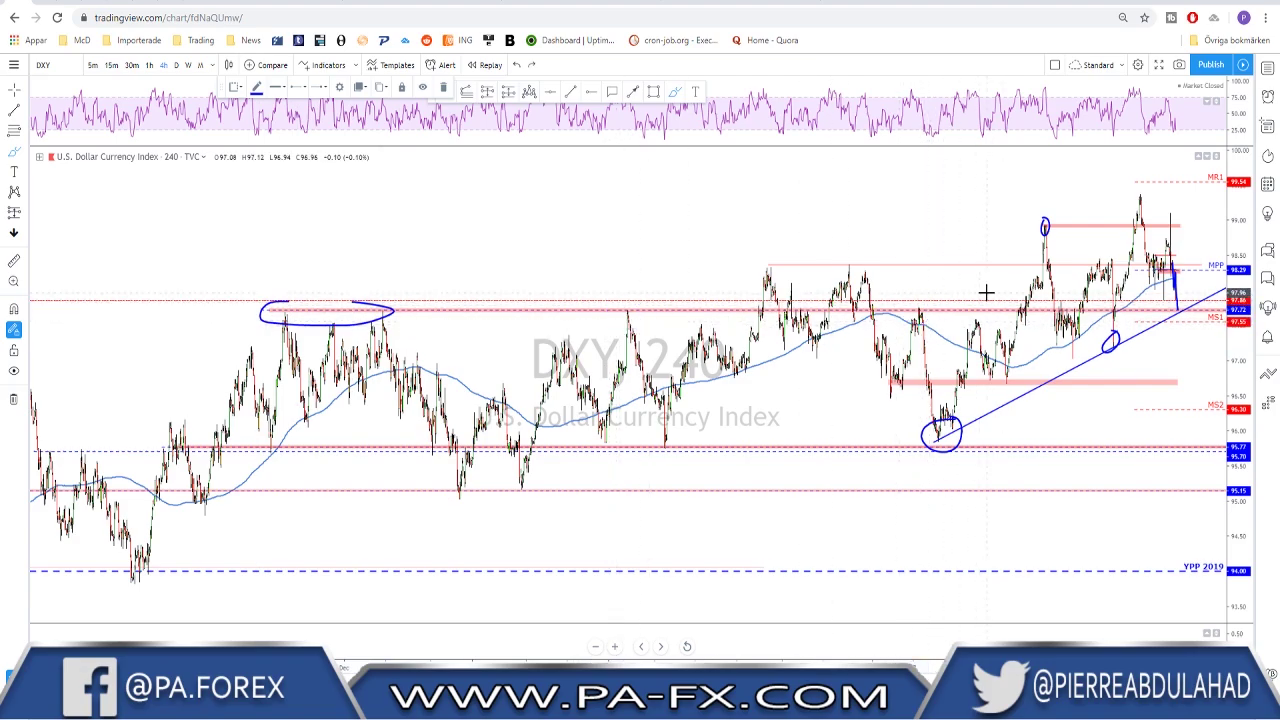
Step: Switch the DXY chart back to the 60-minute interval
scroll(986, 292, "up", 3)
scroll(997, 428, "up", 6)
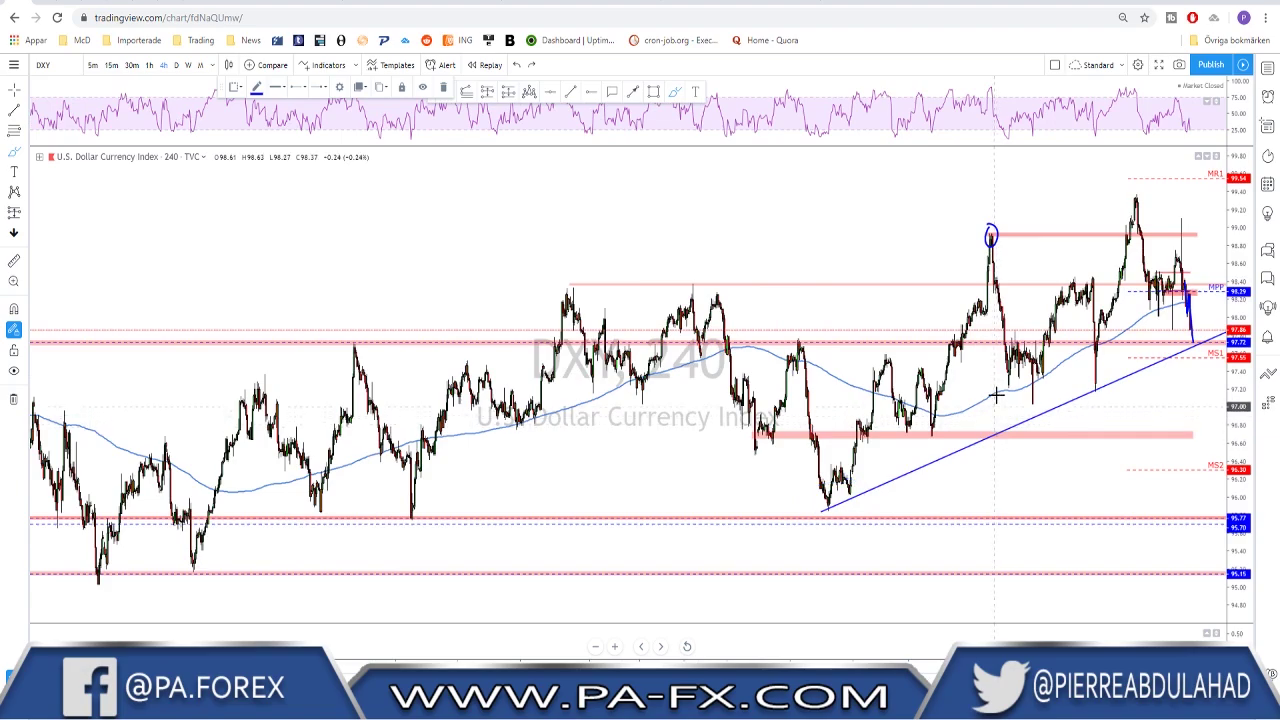
key("6")
key("0")
key("Return")
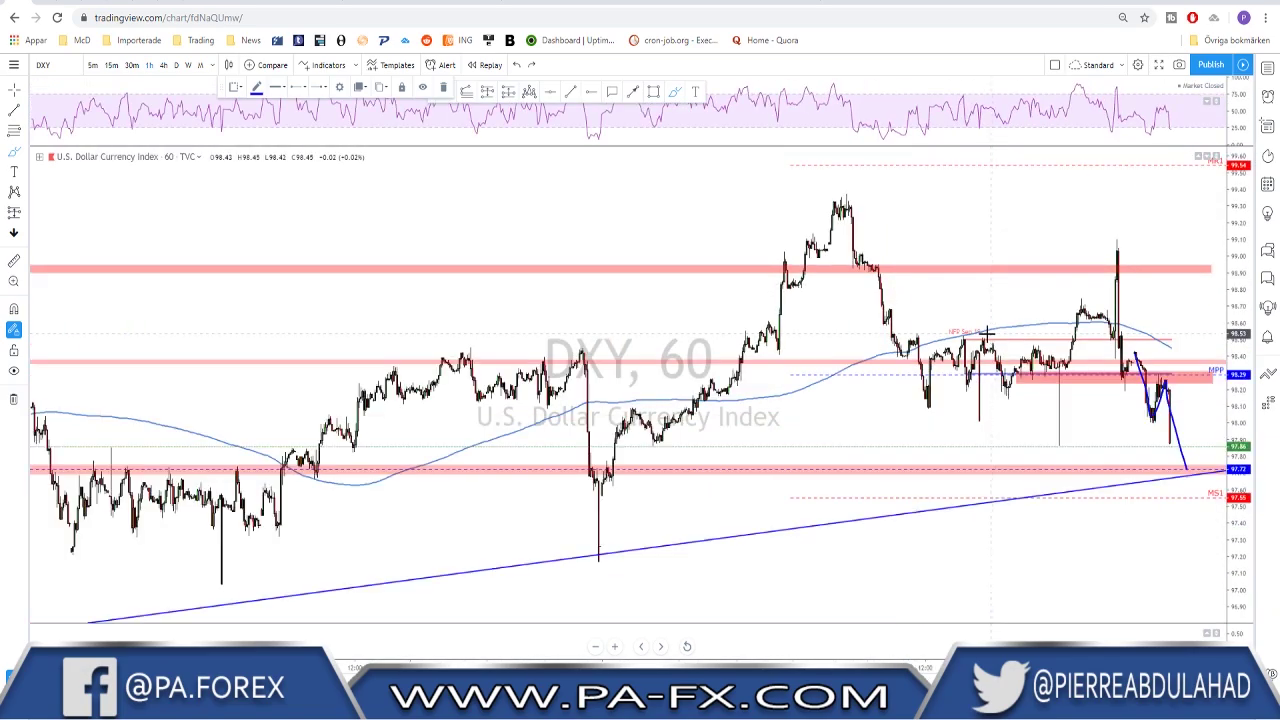
Step: Select the freehand projected-path sketch on the hourly DXY chart and delete it
scroll(1100, 420, "up", 2)
right_click(1168, 449)
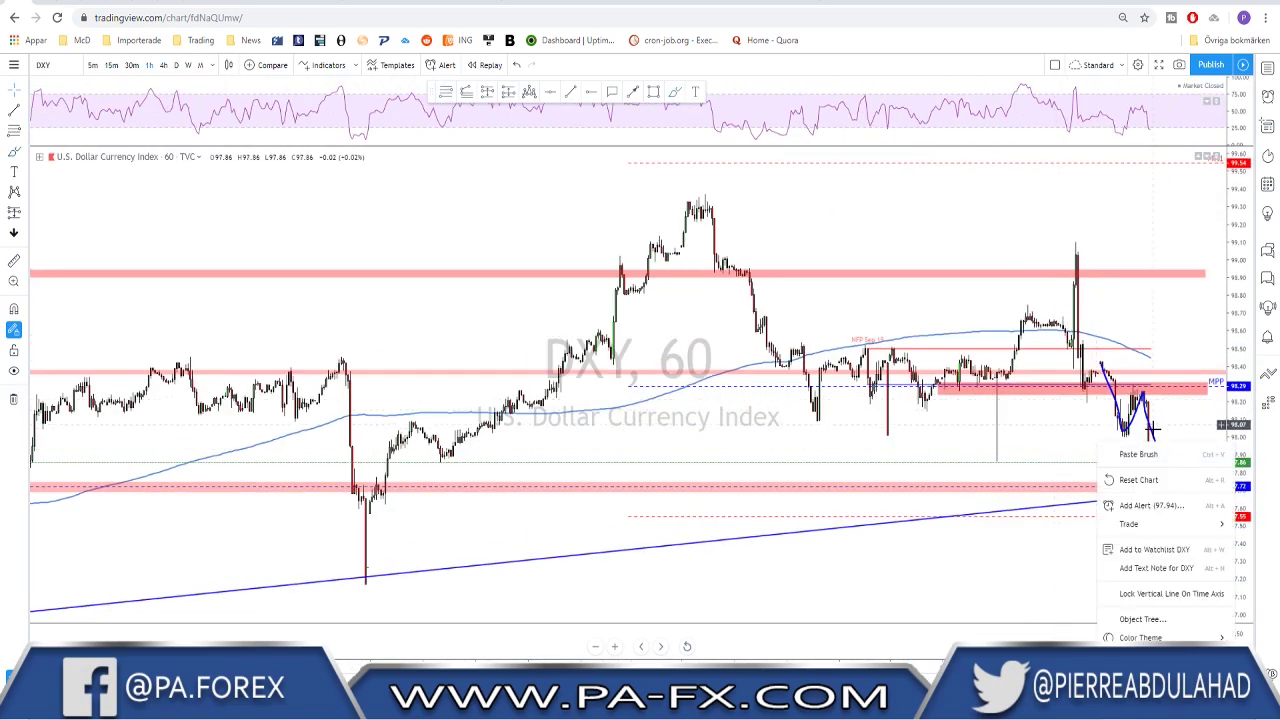
left_click(1148, 442)
key("Delete")
scroll(1140, 445, "up", 2)
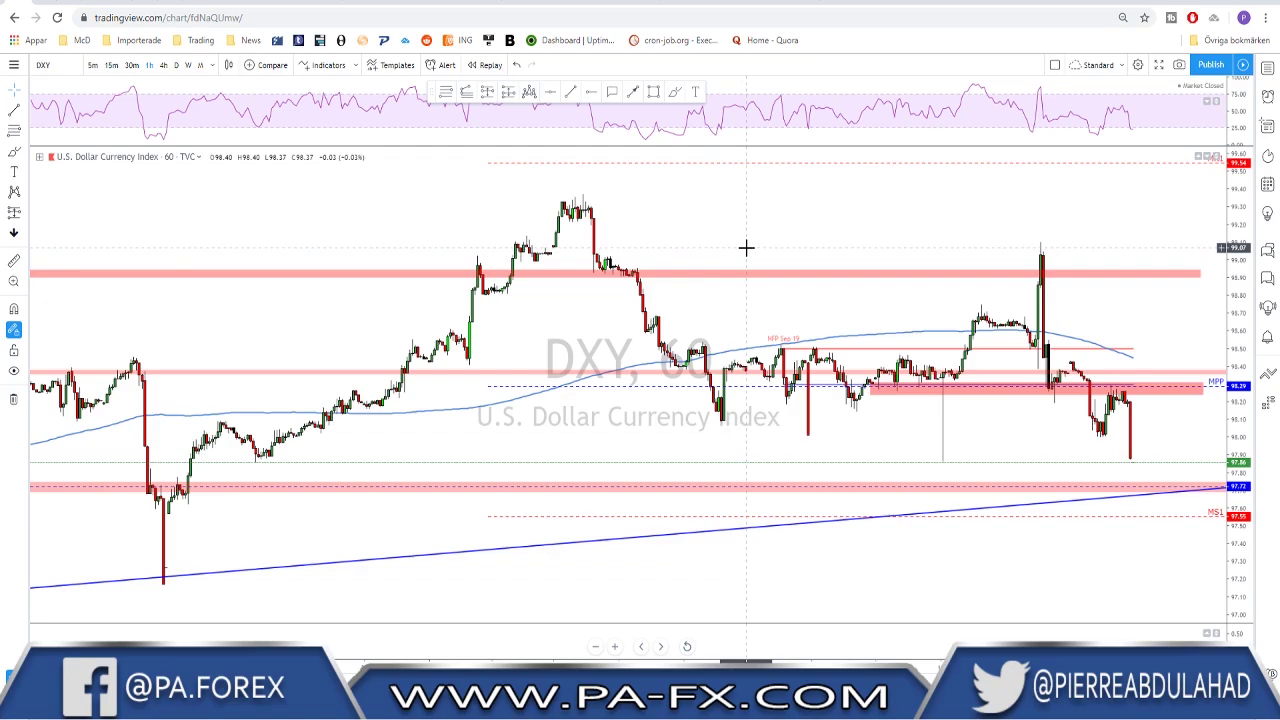
Step: Switch the chart to USOIL on the daily timeframe, then view the Bloomberg Aramco article
key("space")
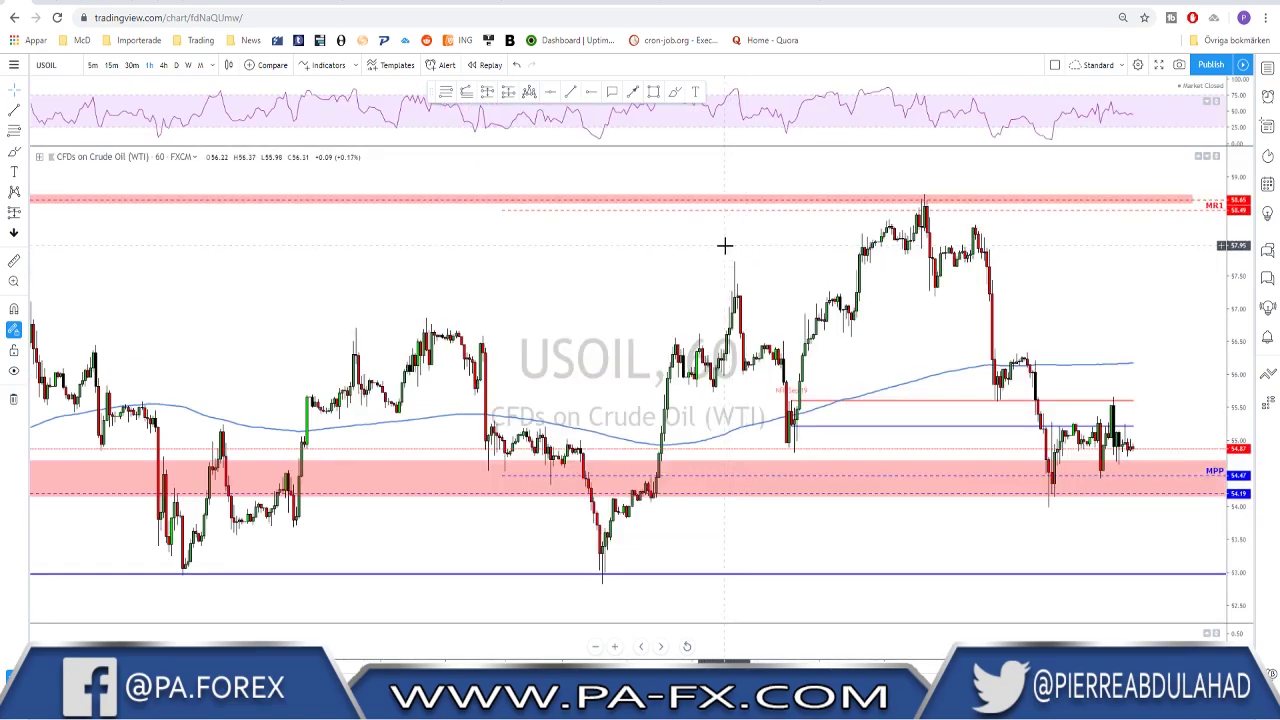
left_click(164, 65)
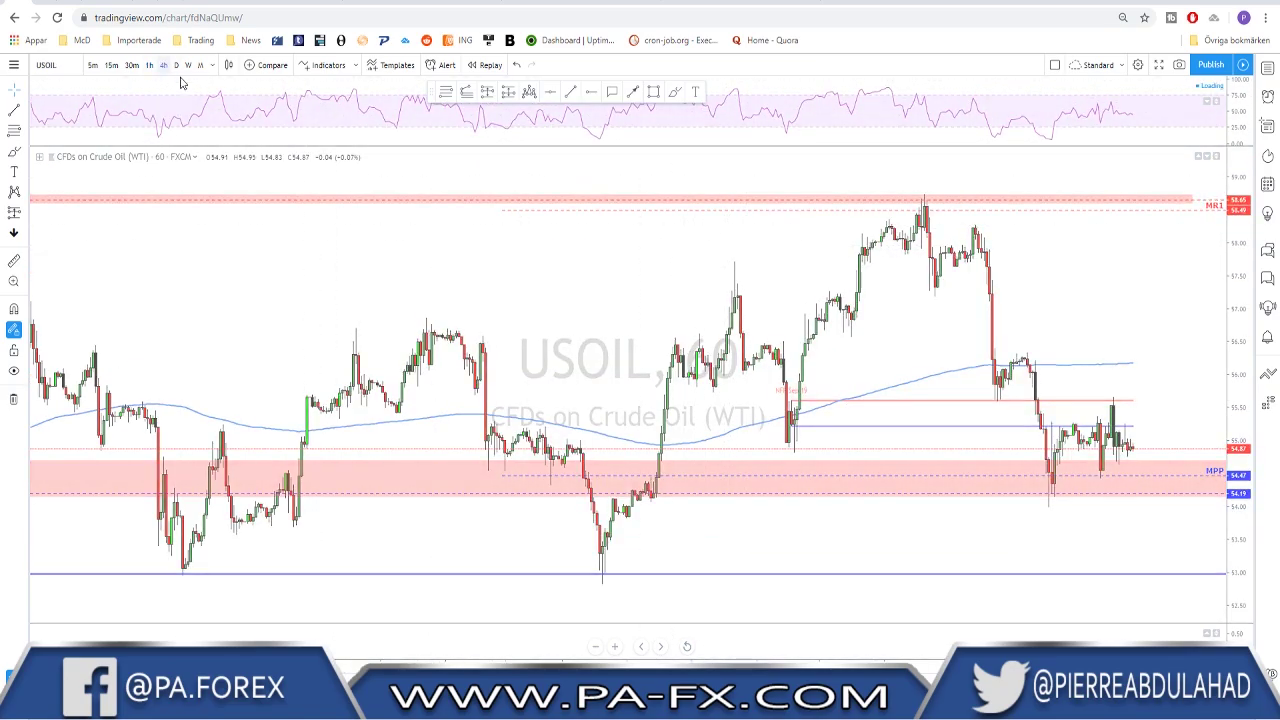
scroll(946, 346, "up", 2)
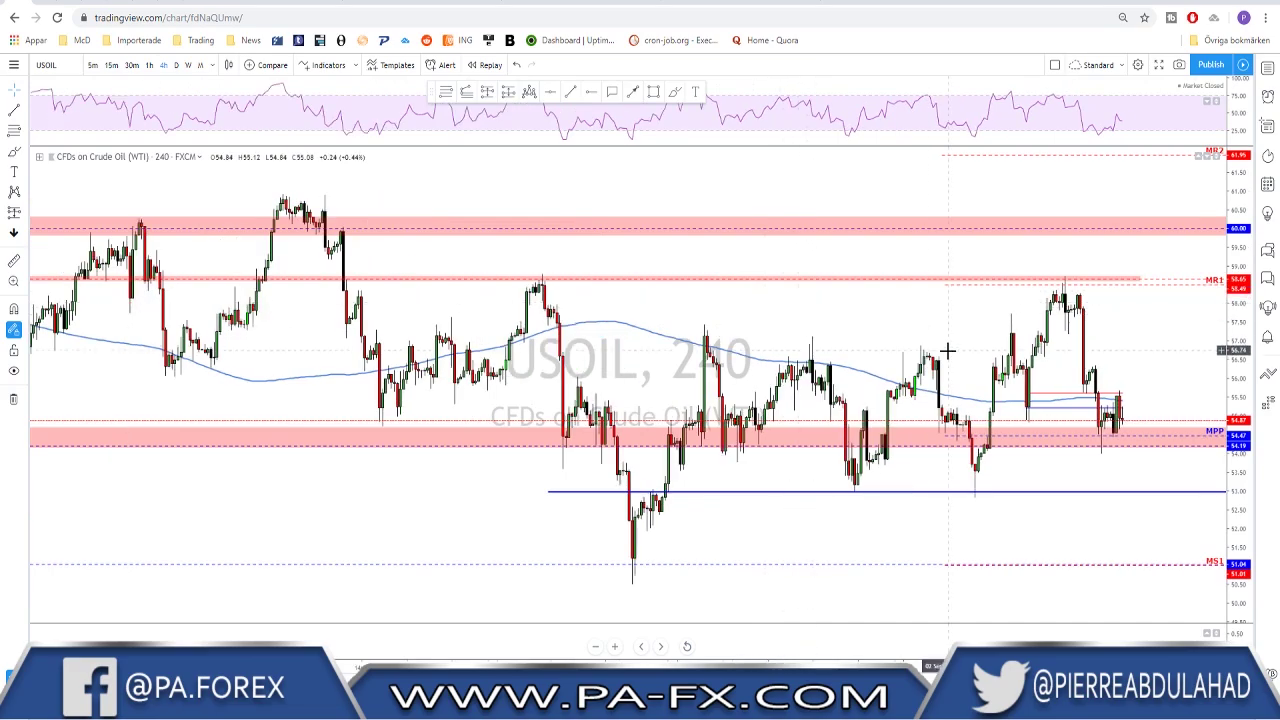
left_click(176, 65)
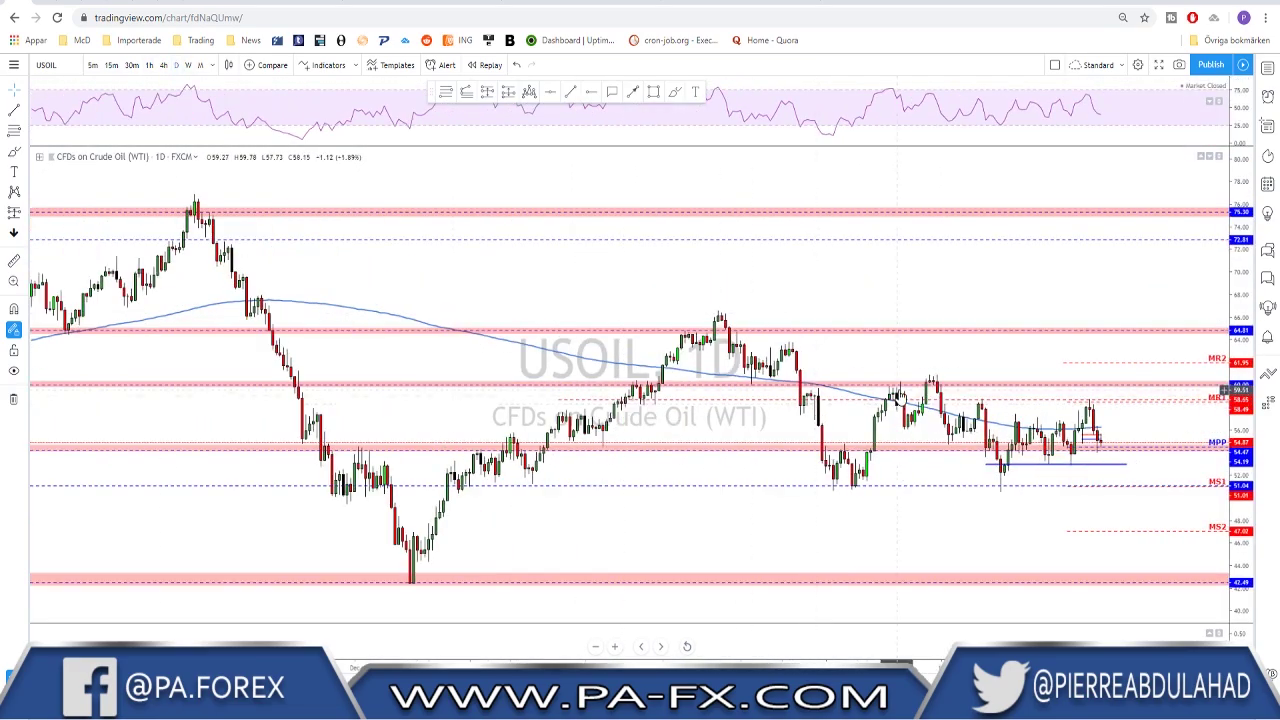
key("ctrl+Tab")
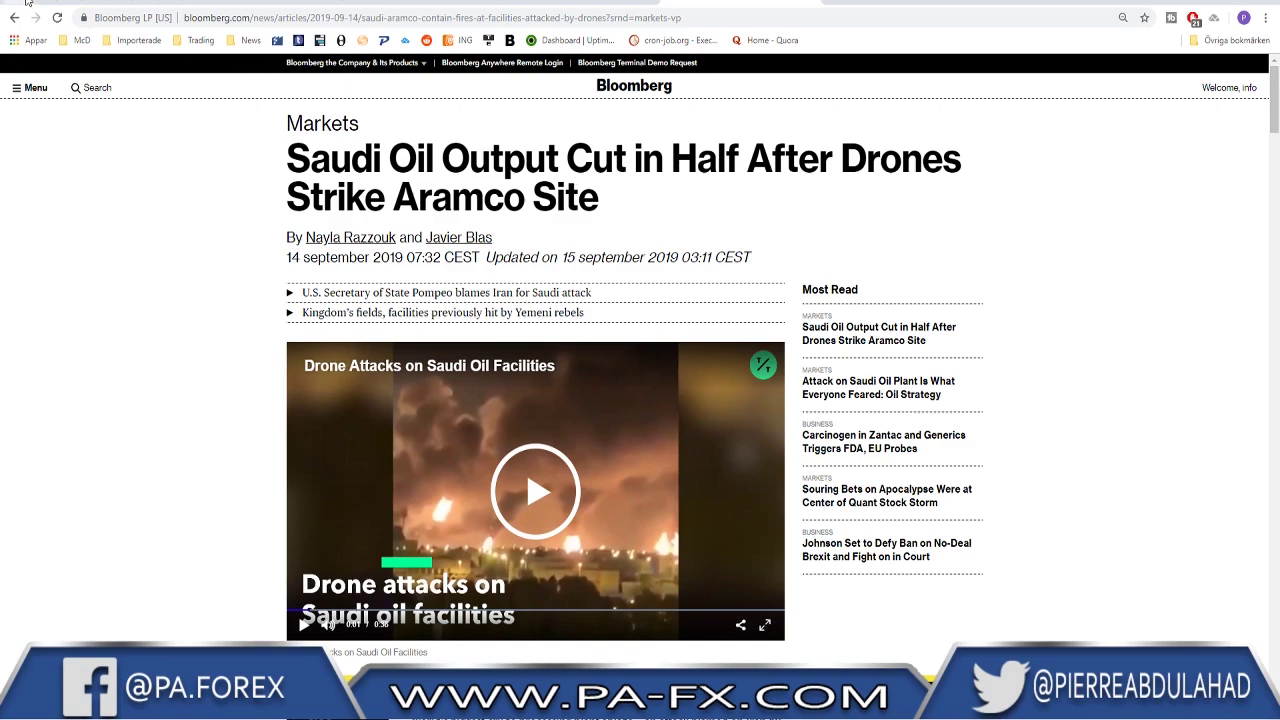
Step: Go back from the Bloomberg Aramco article to the TradingView USOIL daily chart
left_click(24, 3)
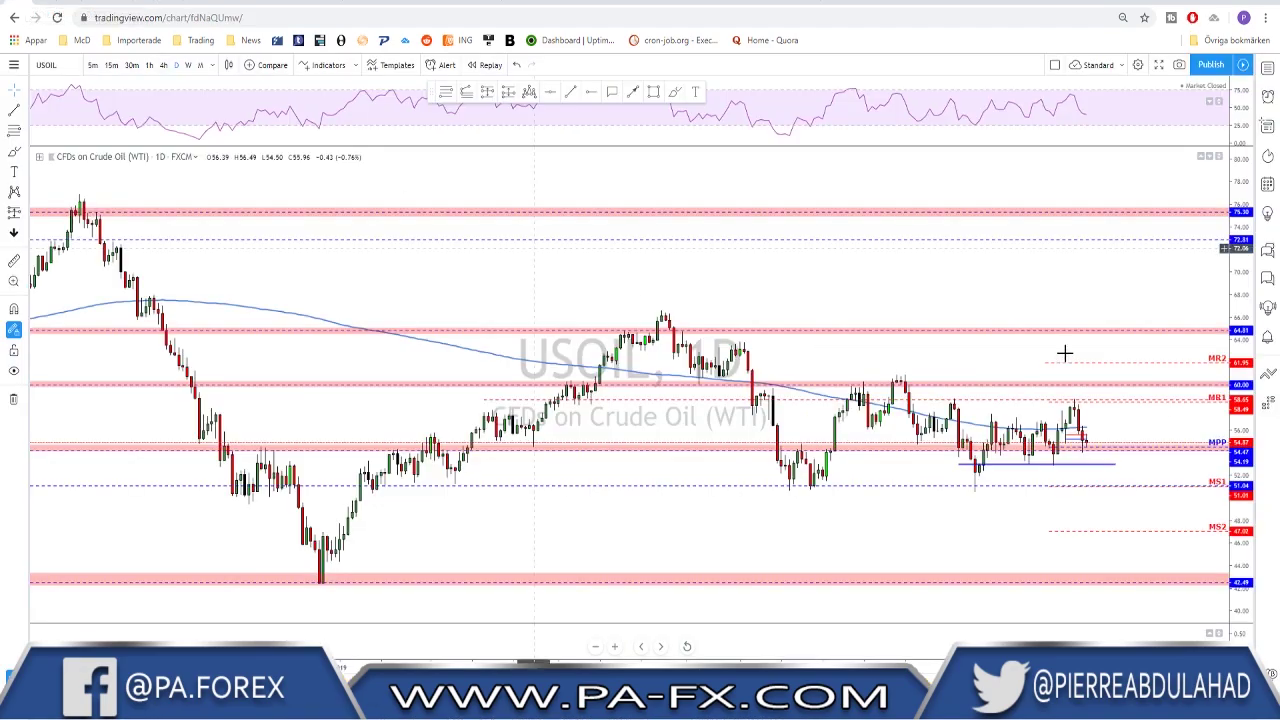
right_click(1036, 405)
left_click_drag(1053, 309, 937, 297)
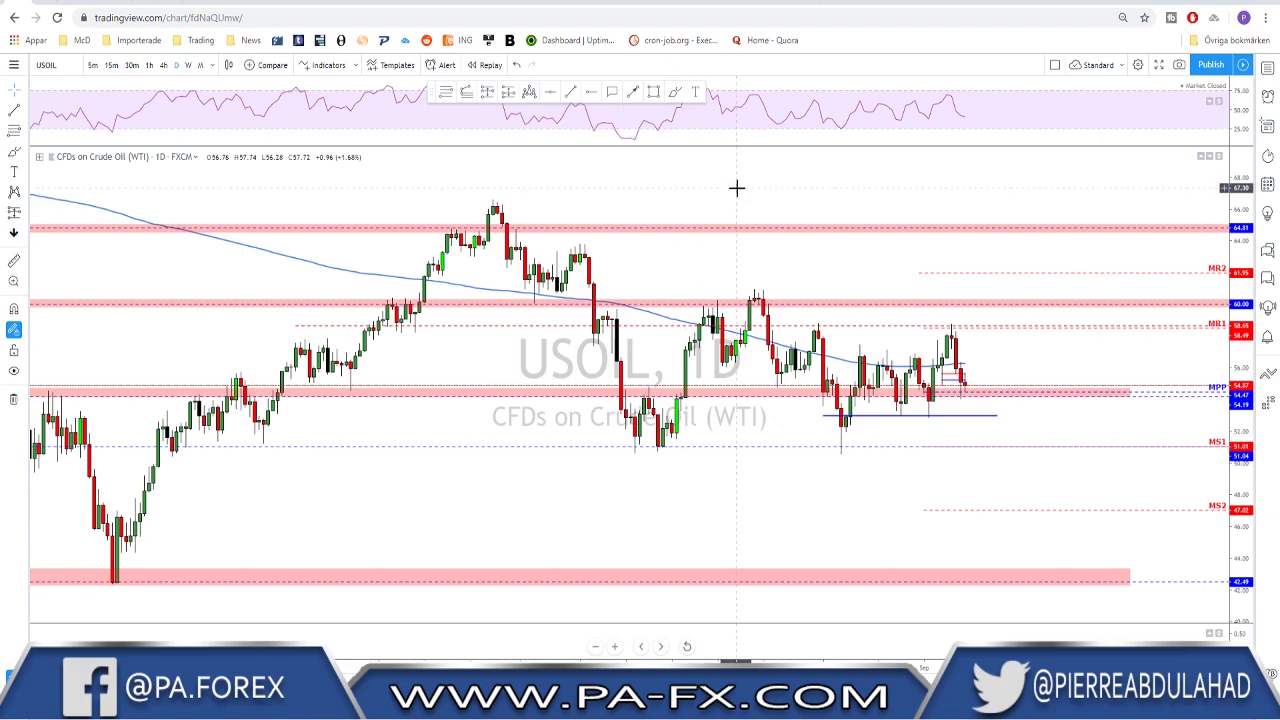
scroll(814, 240, "down", 2)
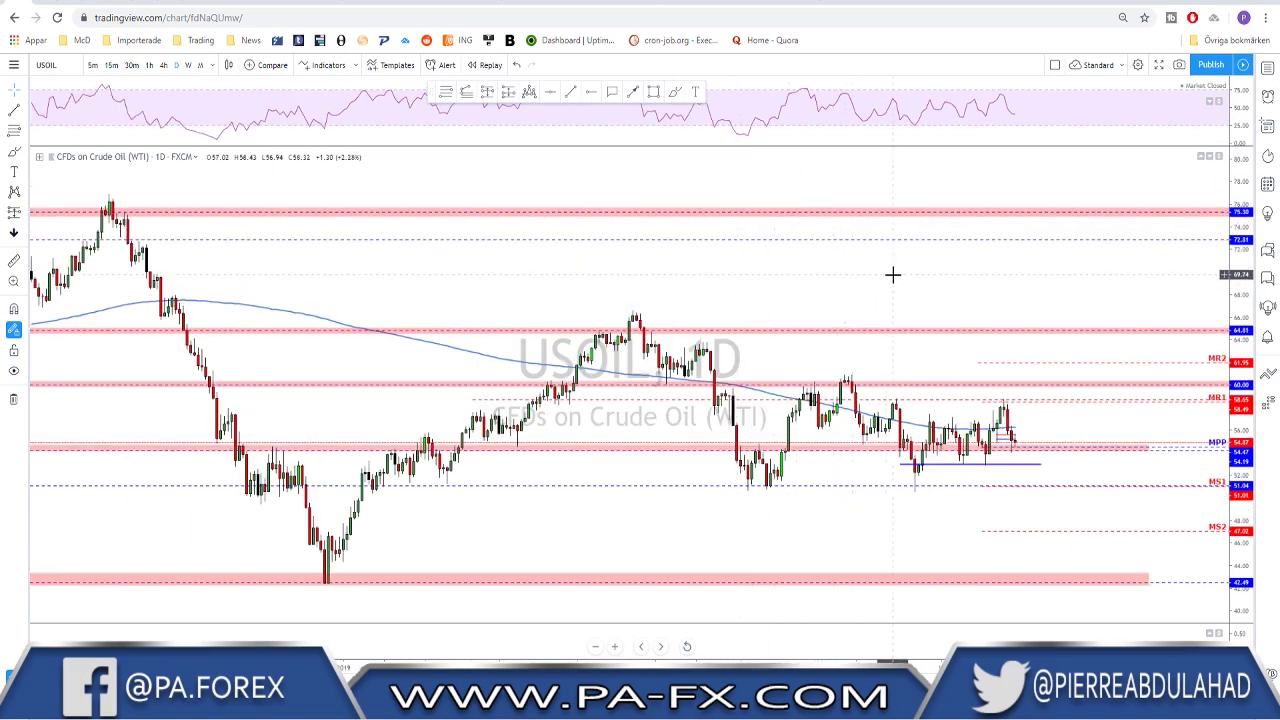
scroll(894, 274, "down", 3)
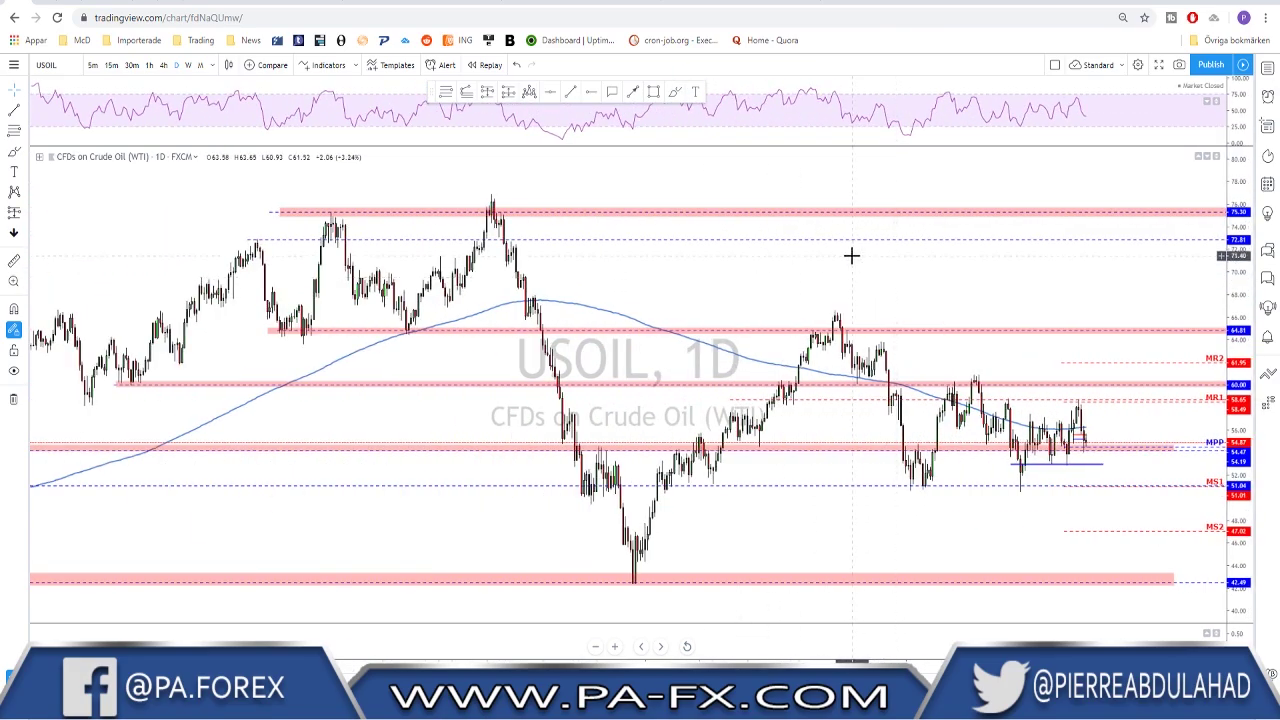
scroll(820, 285, "up", 1)
scroll(796, 289, "up", 1)
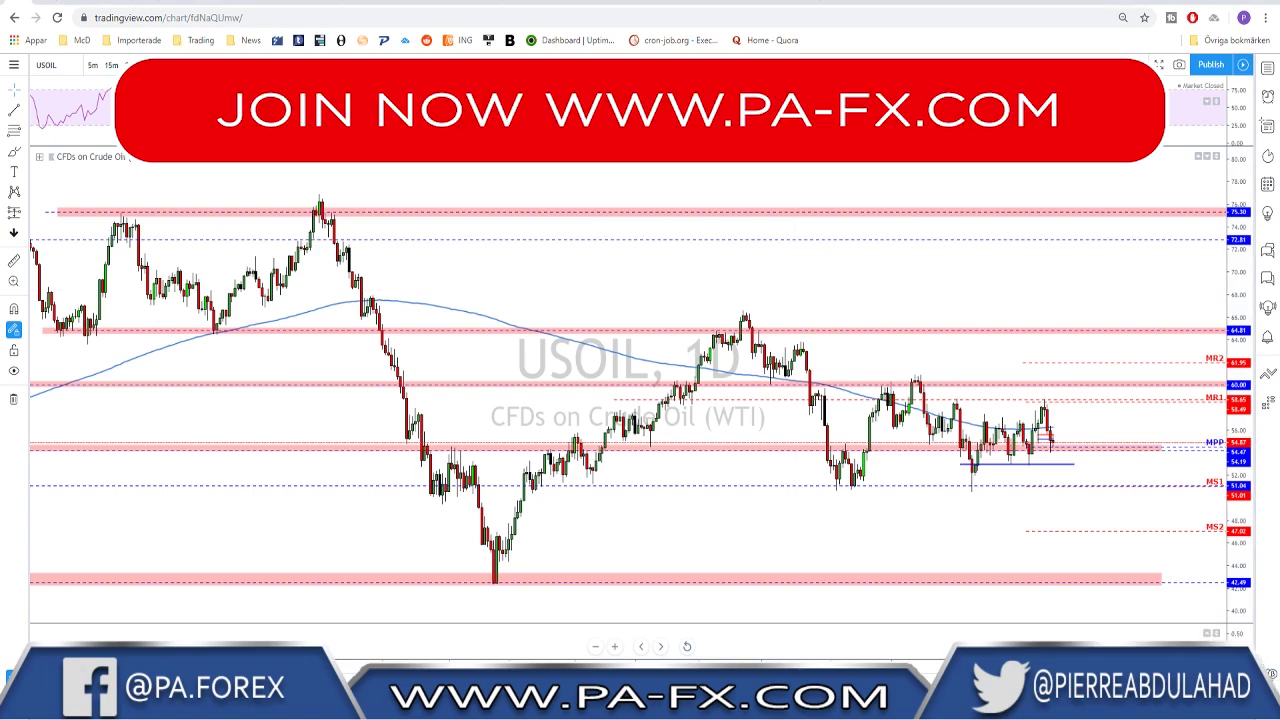
left_click(1265, 712)
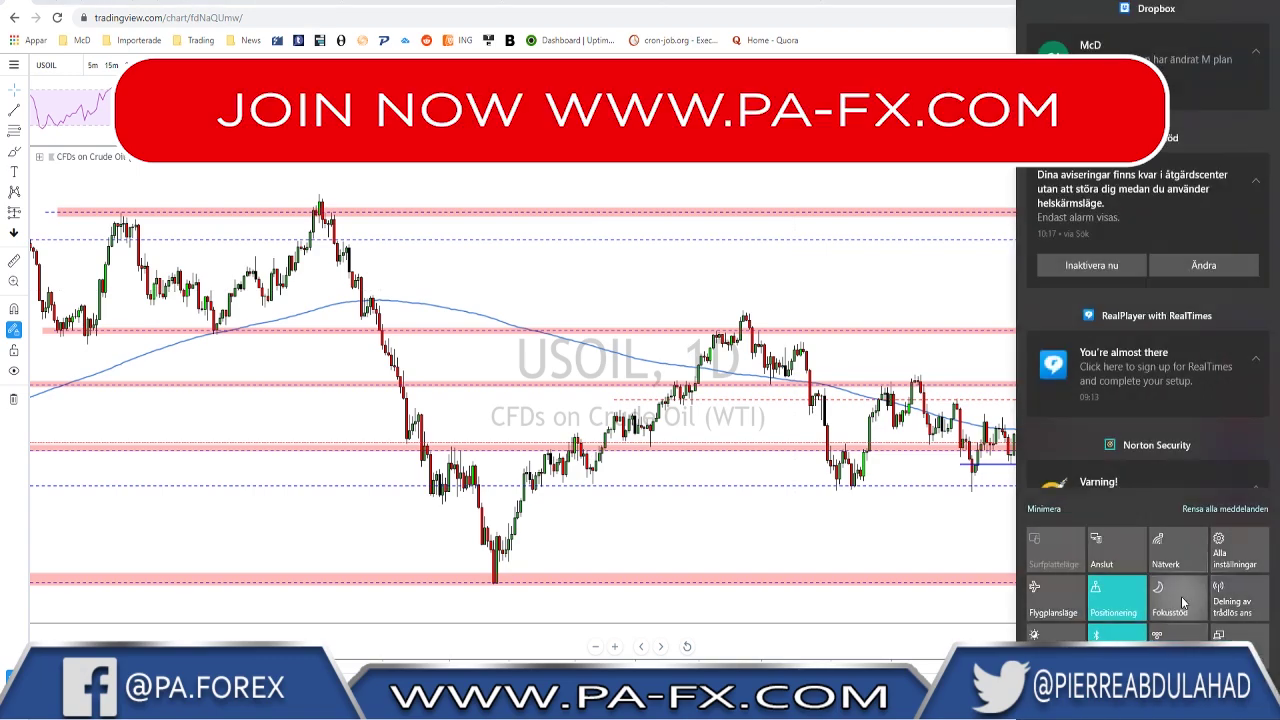
left_click(783, 204)
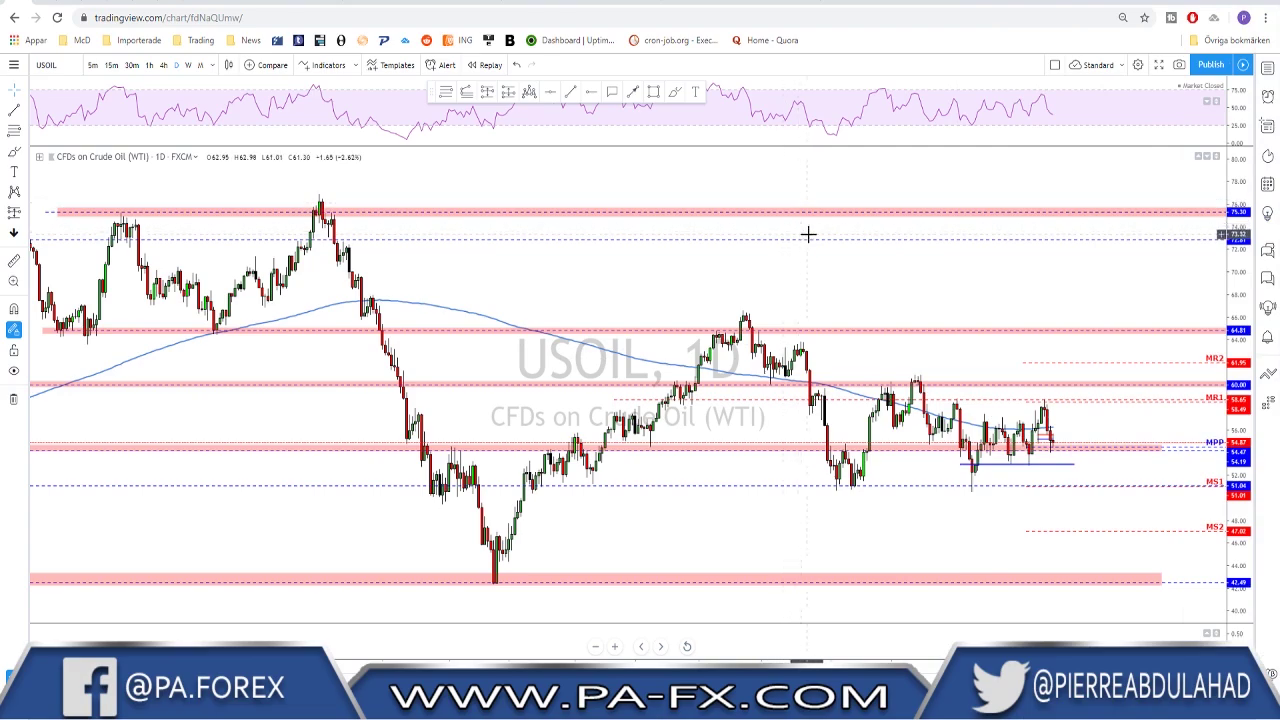
scroll(860, 265, "down", 3)
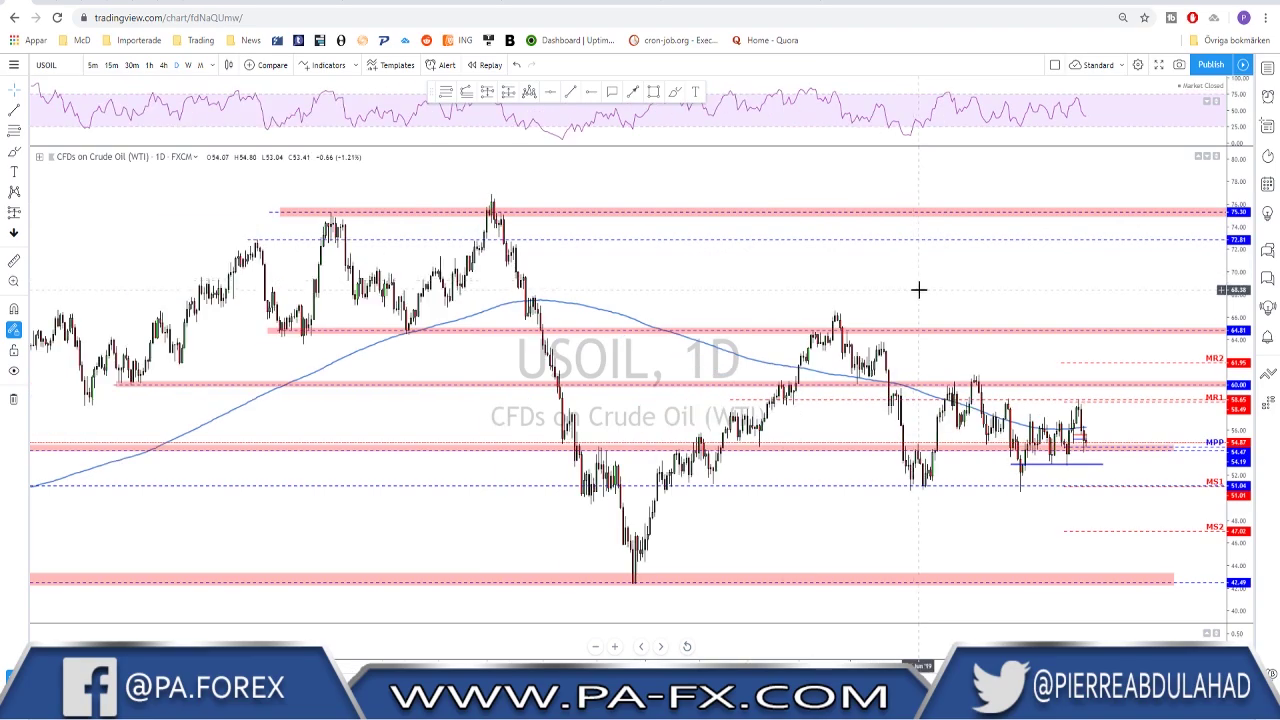
scroll(917, 289, "up", 1)
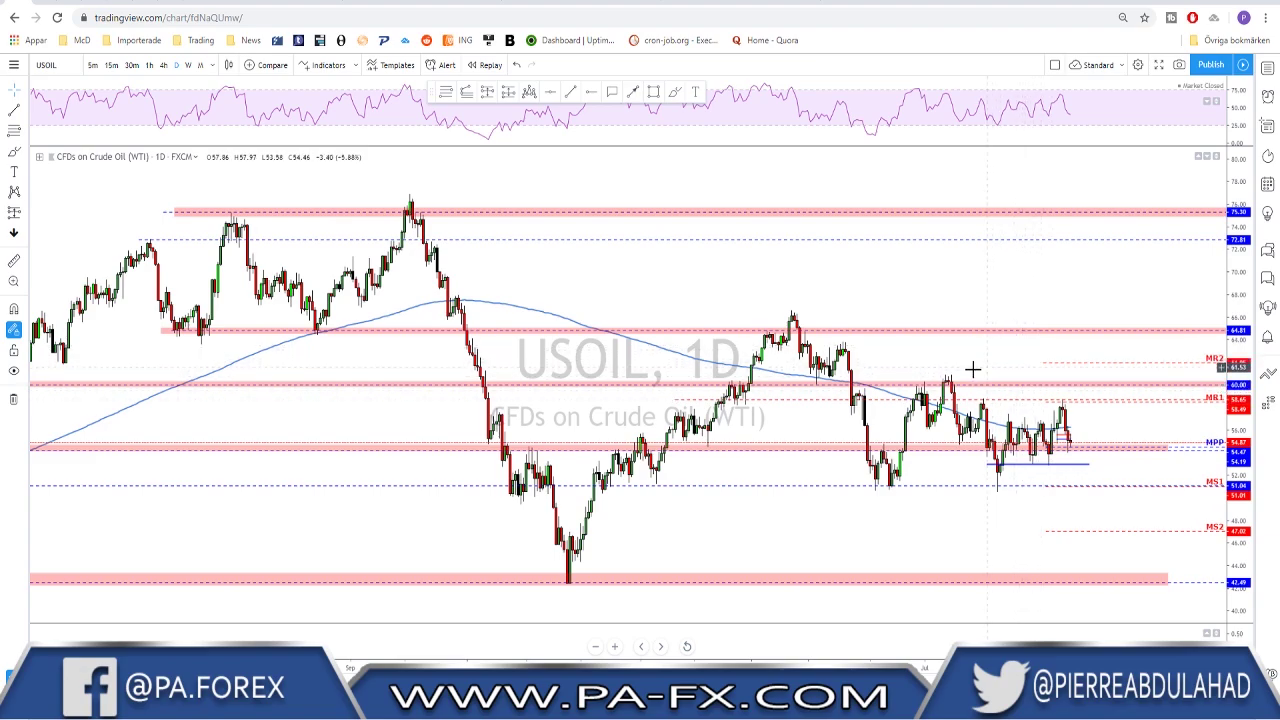
scroll(965, 370, "up", 2)
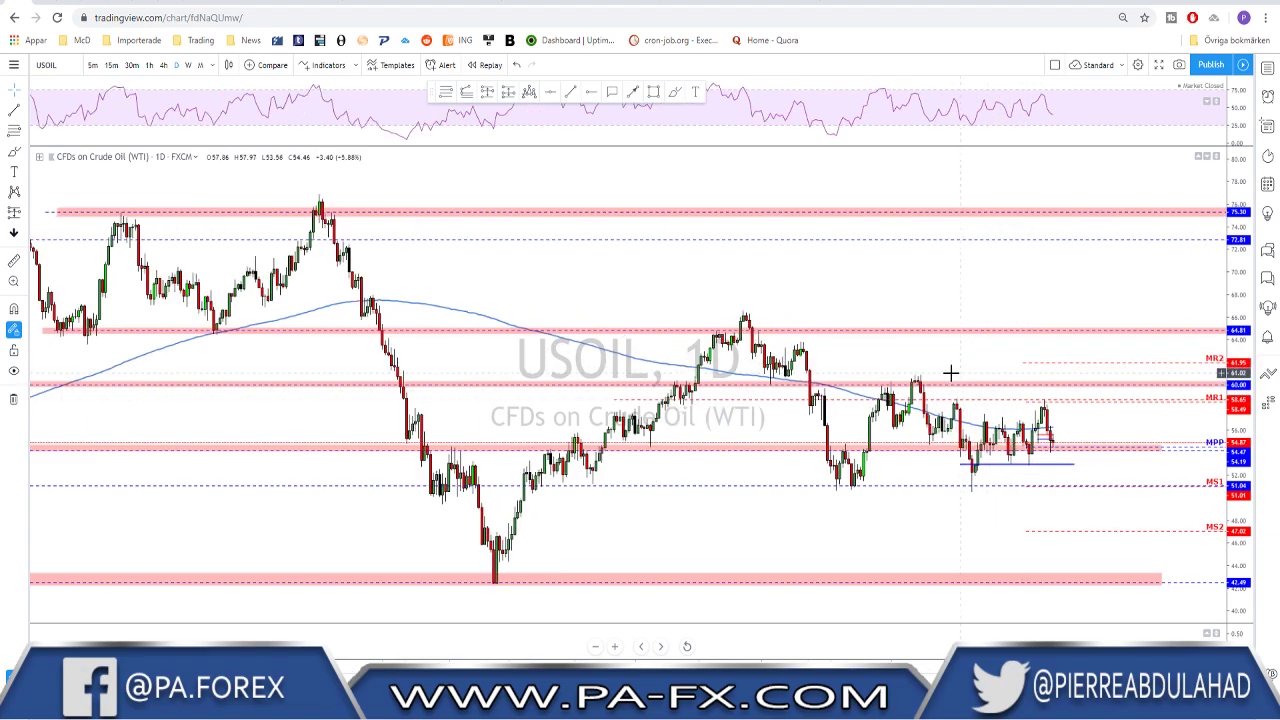
left_click(674, 92)
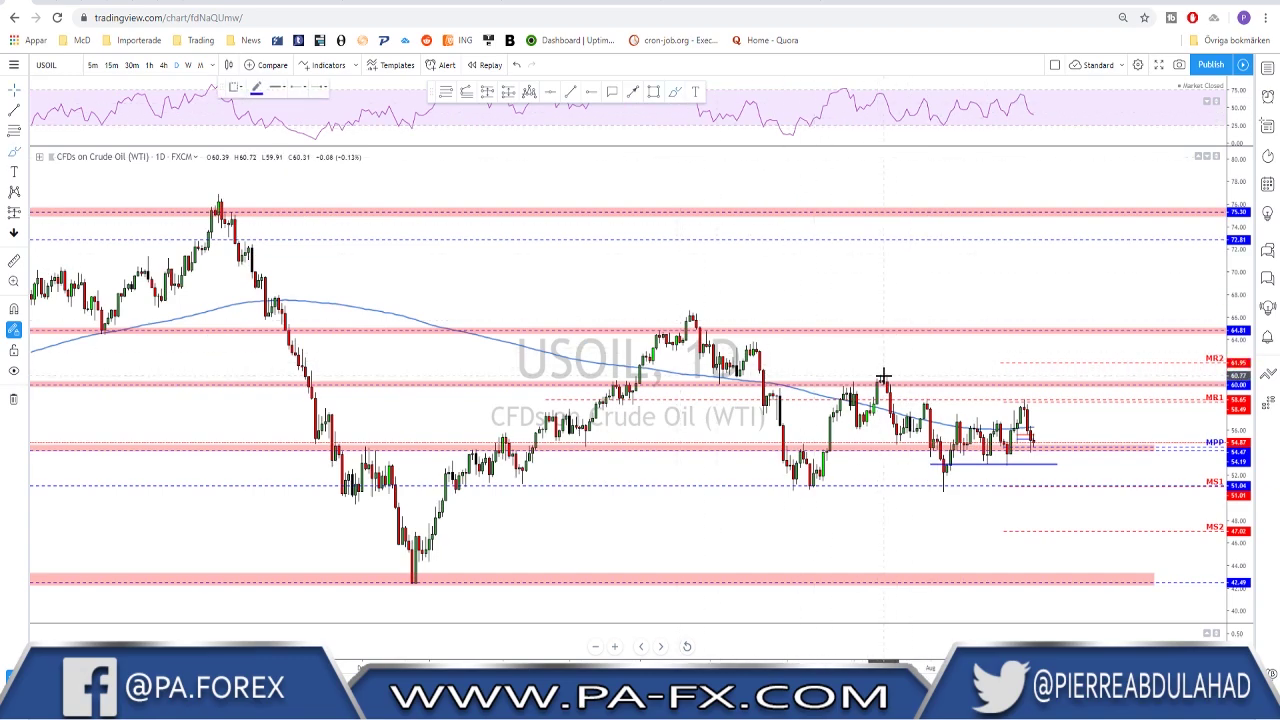
mouse_move(883, 372)
left_mouse_down()
mouse_move(884, 396)
mouse_move(896, 376)
mouse_move(876, 372)
left_mouse_up()
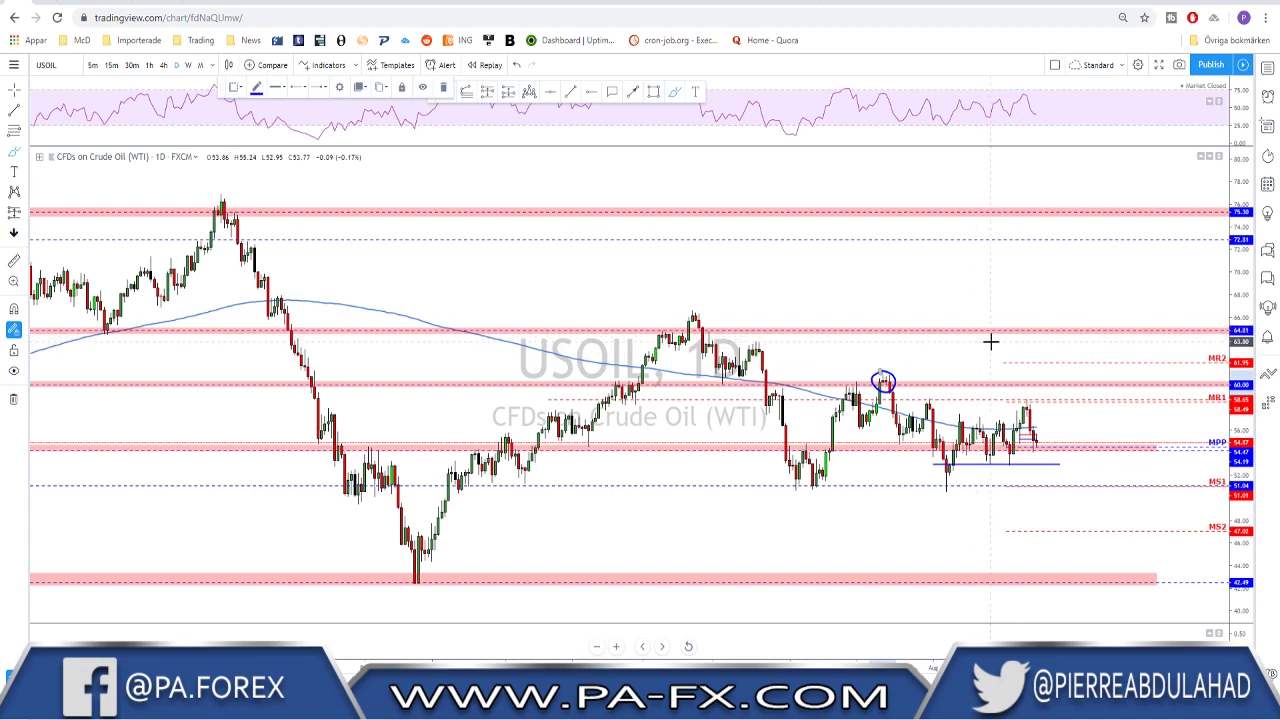
left_click_drag(885, 379, 898, 365)
key("Delete")
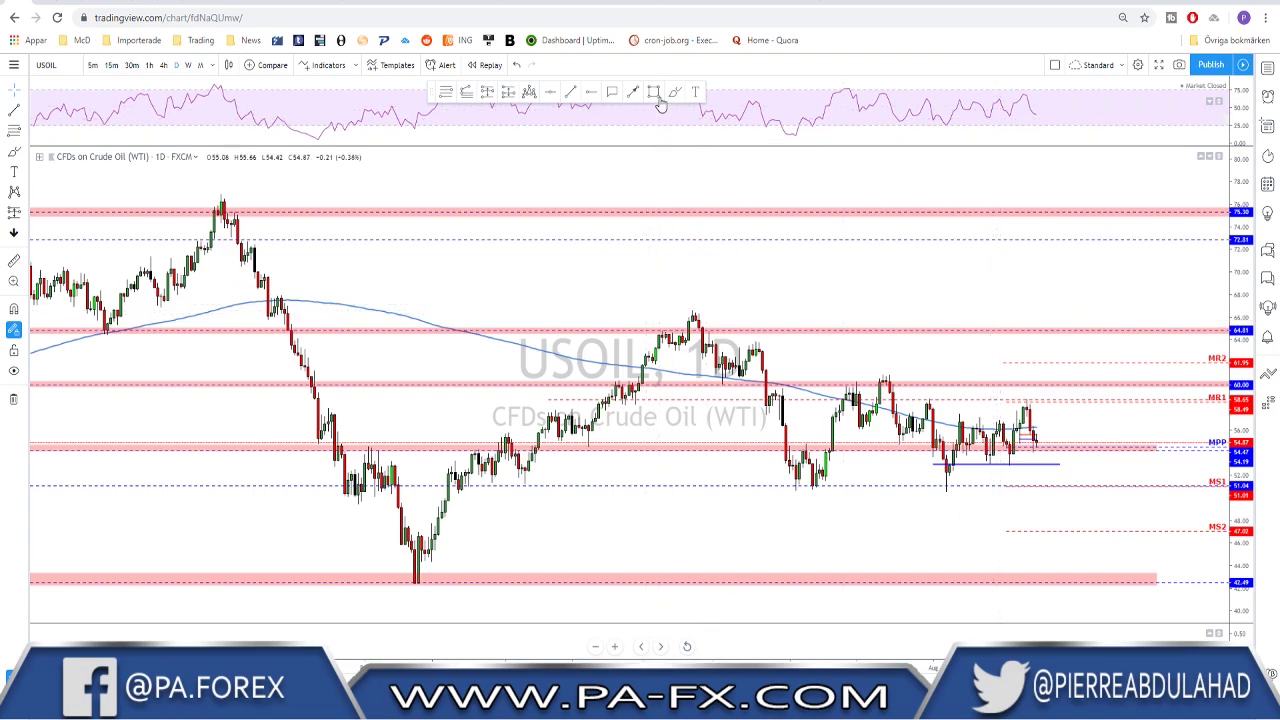
left_click(694, 211)
mouse_move(705, 304)
left_mouse_down()
mouse_move(688, 312)
mouse_move(706, 312)
mouse_move(697, 328)
left_mouse_up()
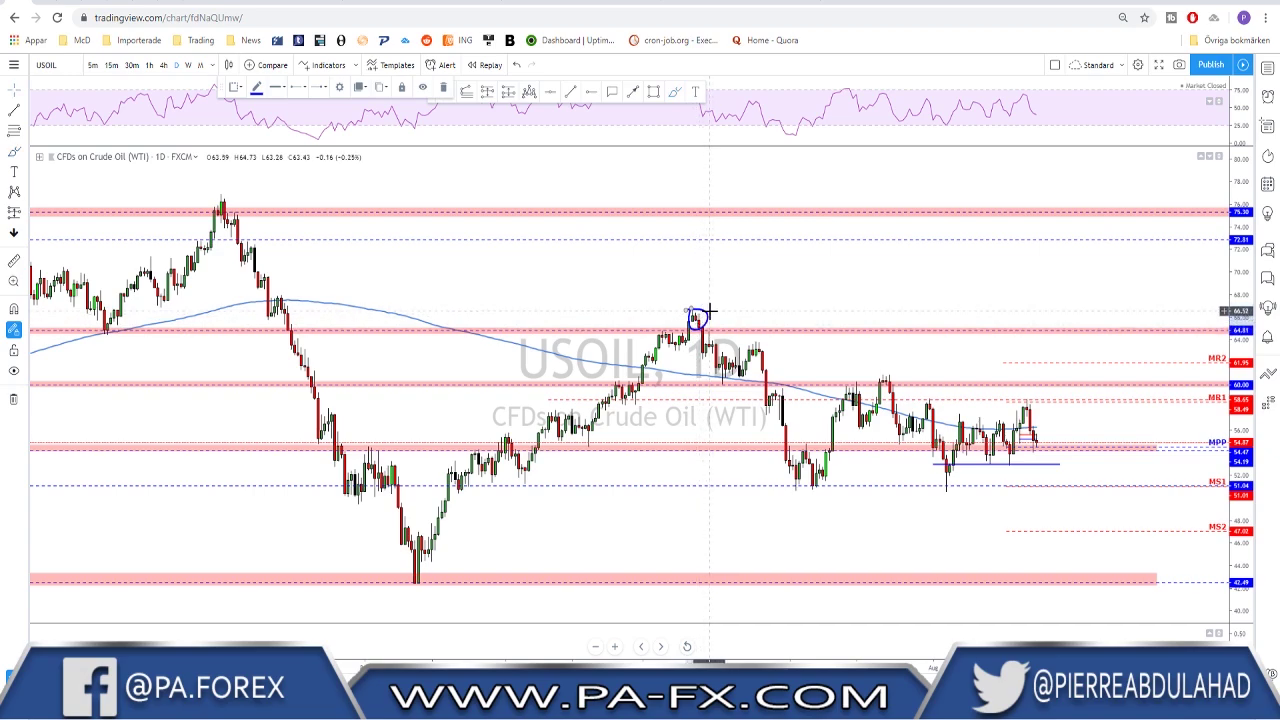
key("Delete")
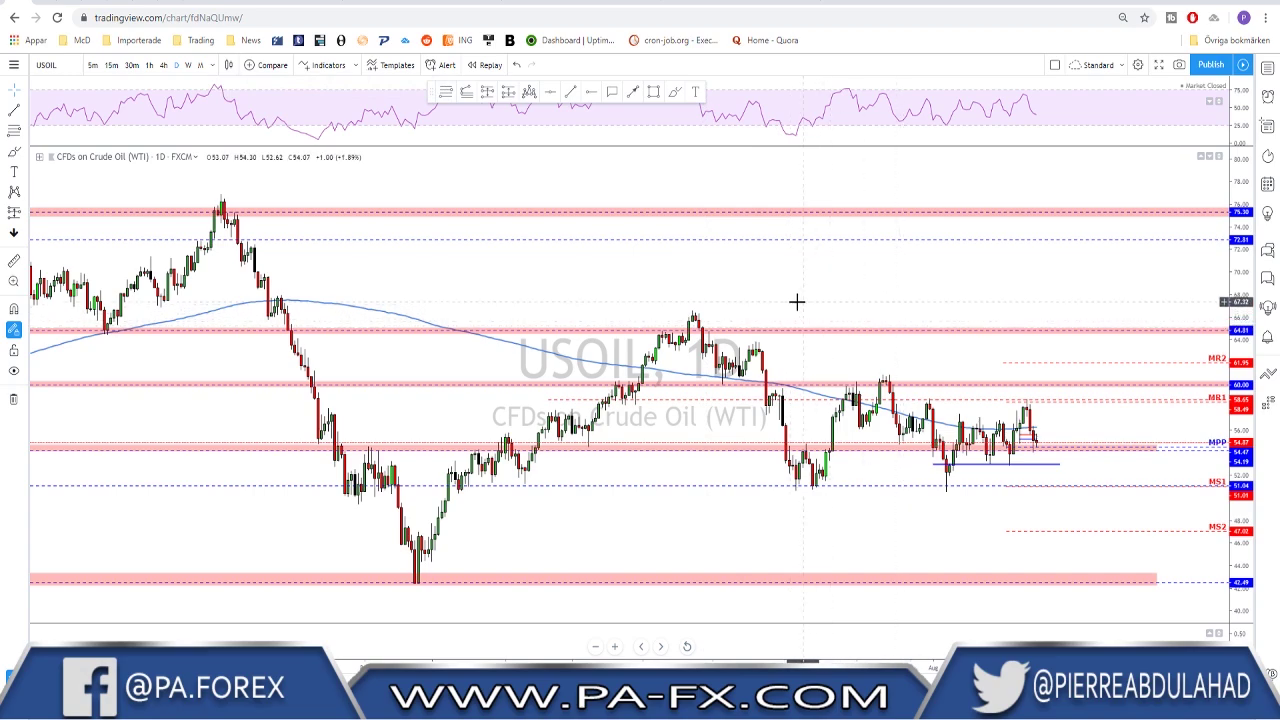
scroll(815, 300, "up", 3)
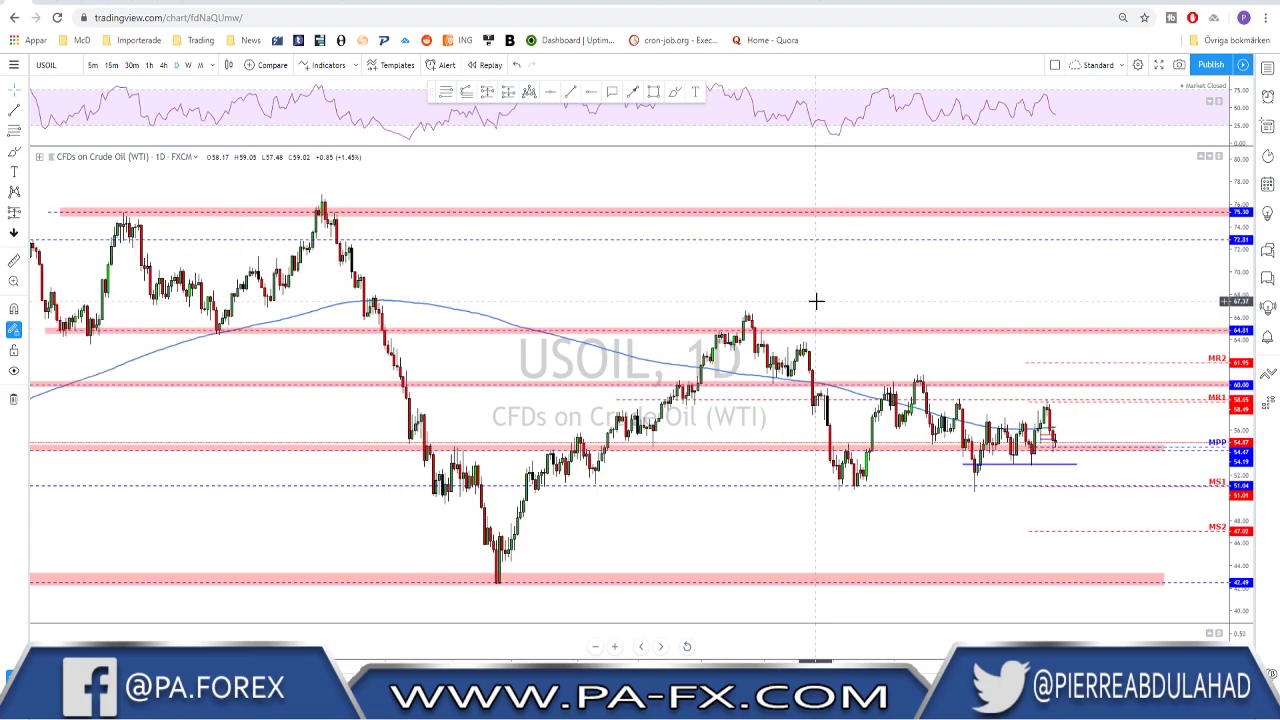
scroll(816, 300, "down", 2)
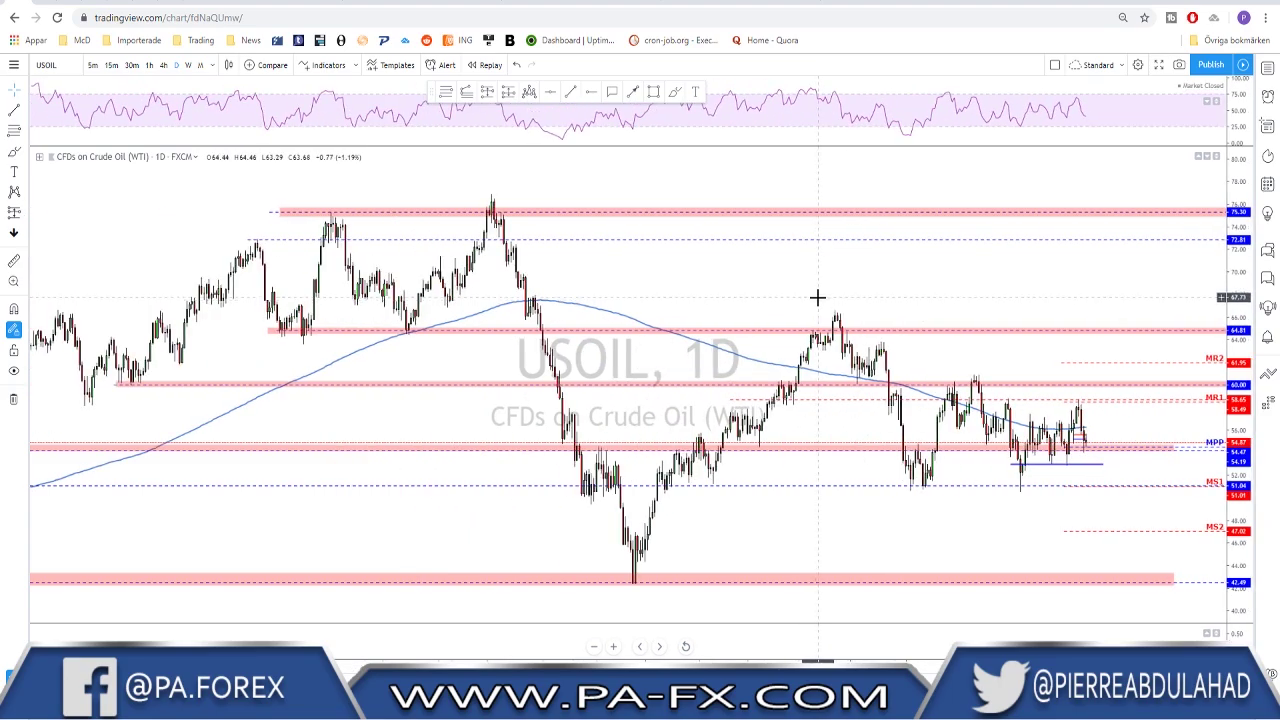
scroll(817, 297, "up", 2)
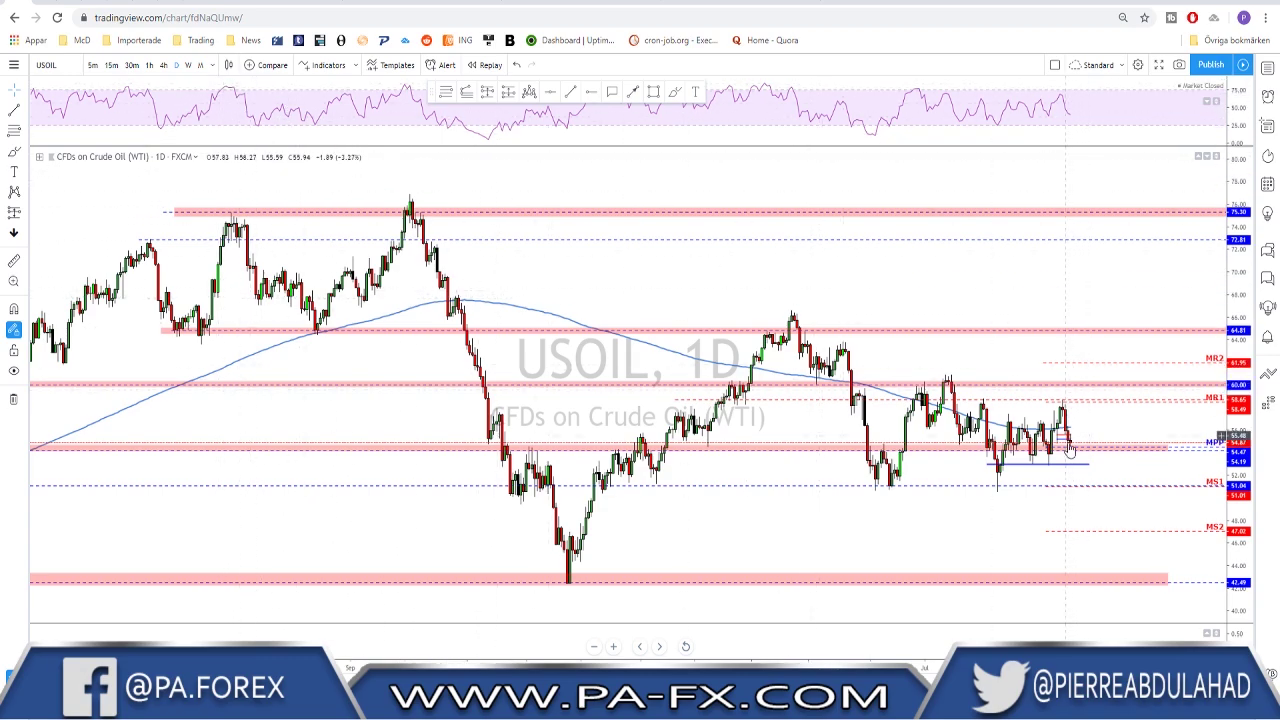
left_click(676, 93)
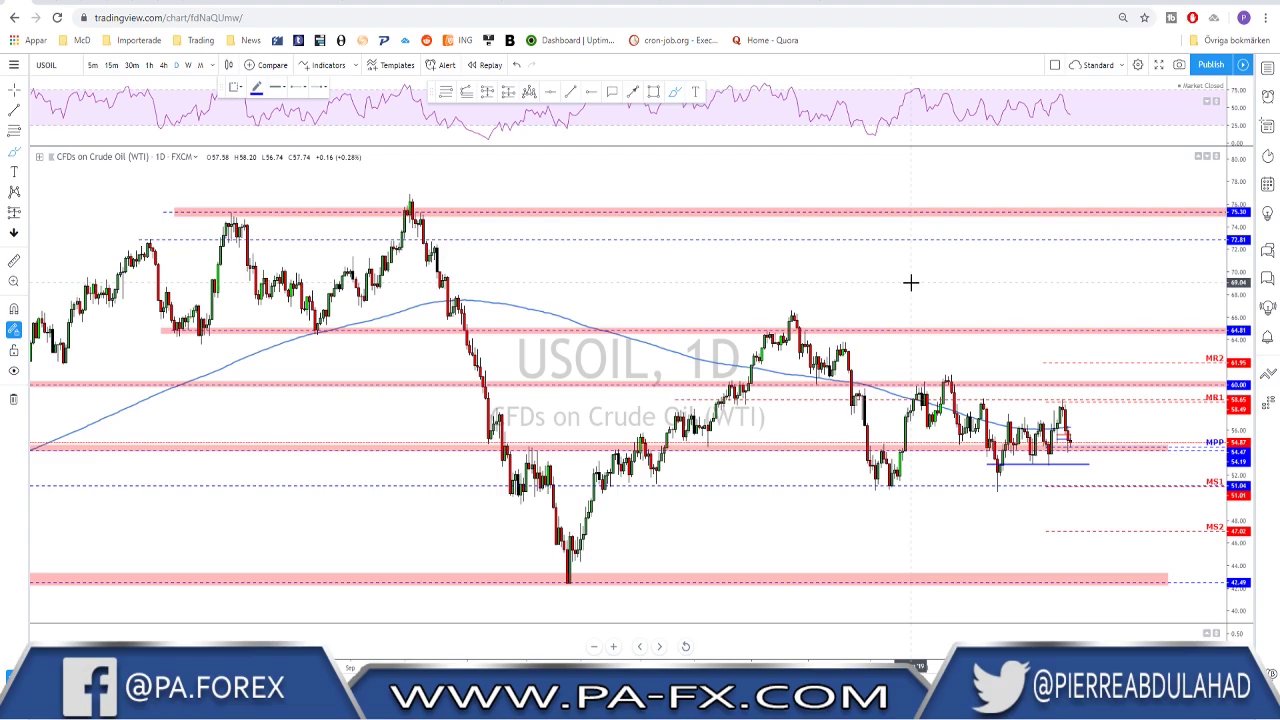
Step: Switch the chart to GOLD and draw a line across the latest candles
key("Down")
scroll(982, 278, "up", 2)
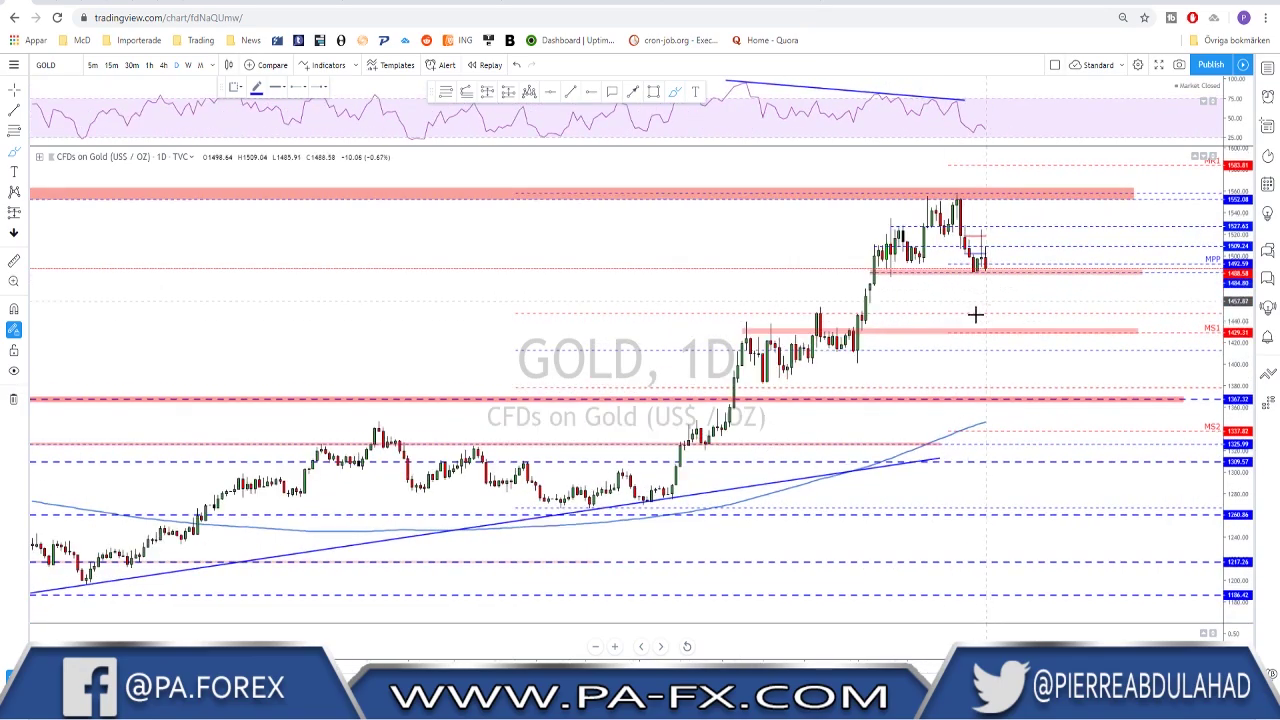
scroll(946, 302, "up", 1)
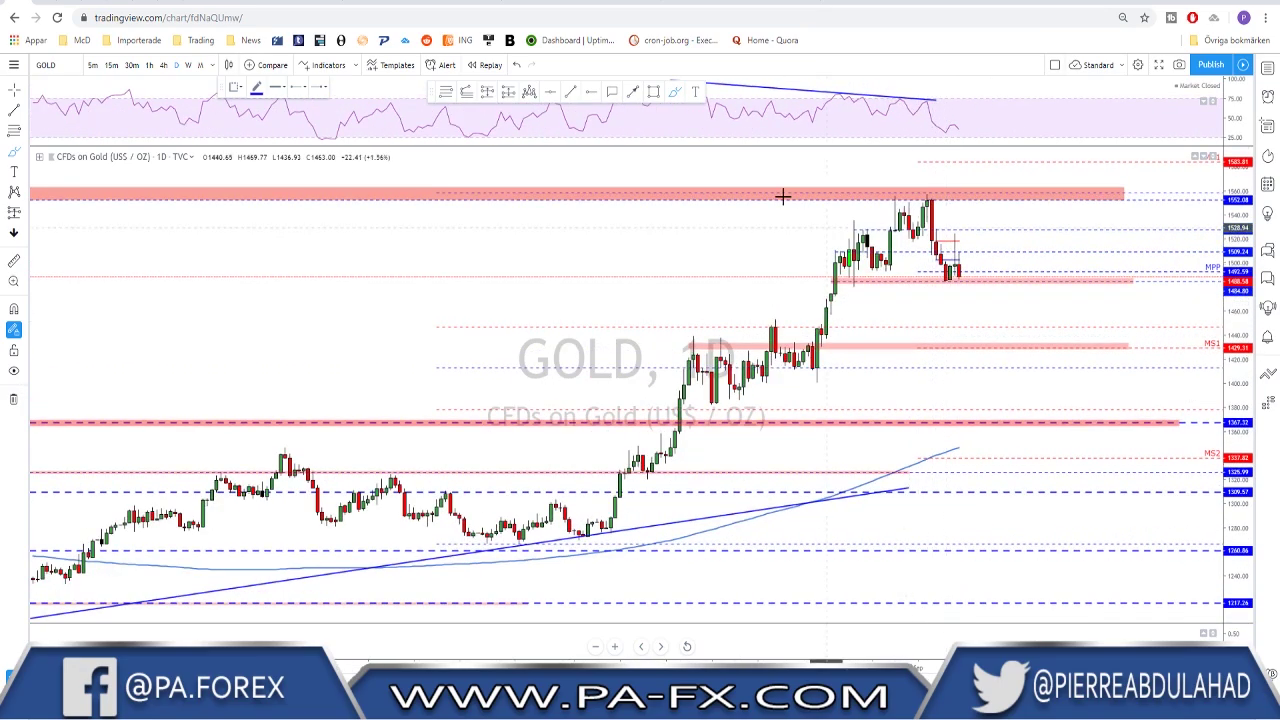
left_click(896, 240)
left_click(1020, 245)
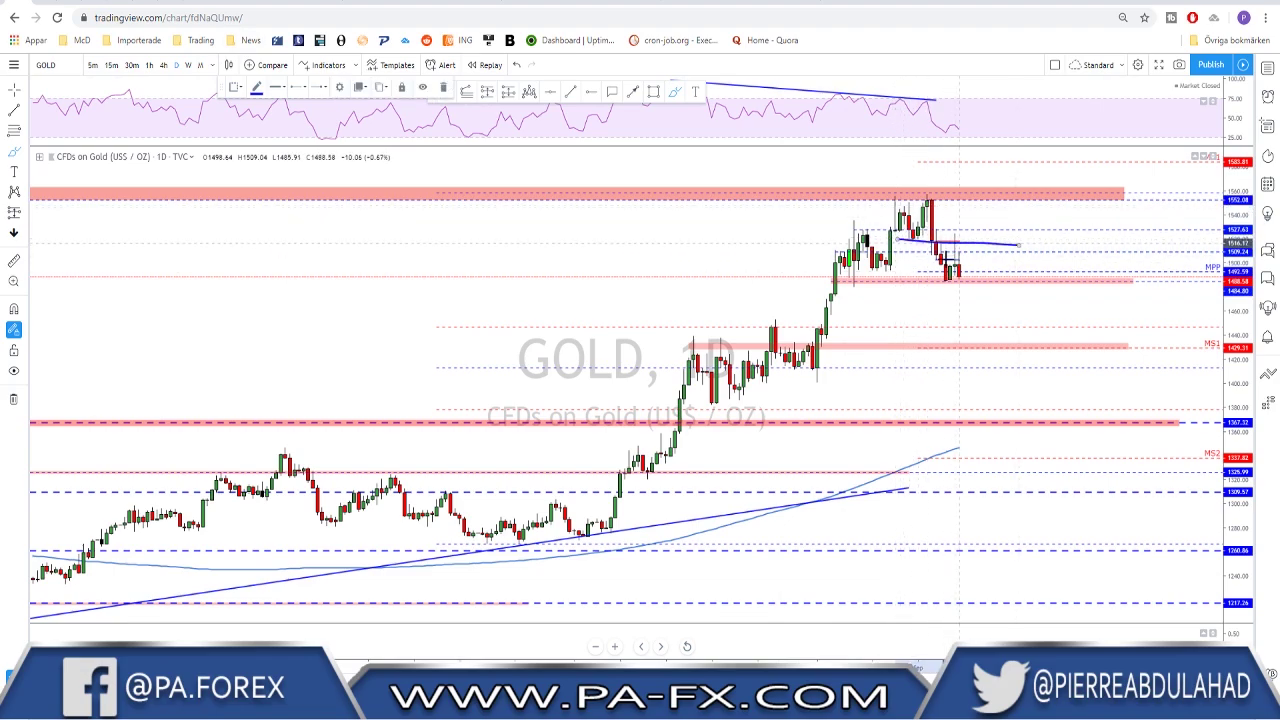
Step: Underline the latest gold candle lows with a blue stroke, then switch to weekly
mouse_move(947, 281)
left_mouse_down()
mouse_move(958, 236)
mouse_move(965, 282)
left_mouse_up()
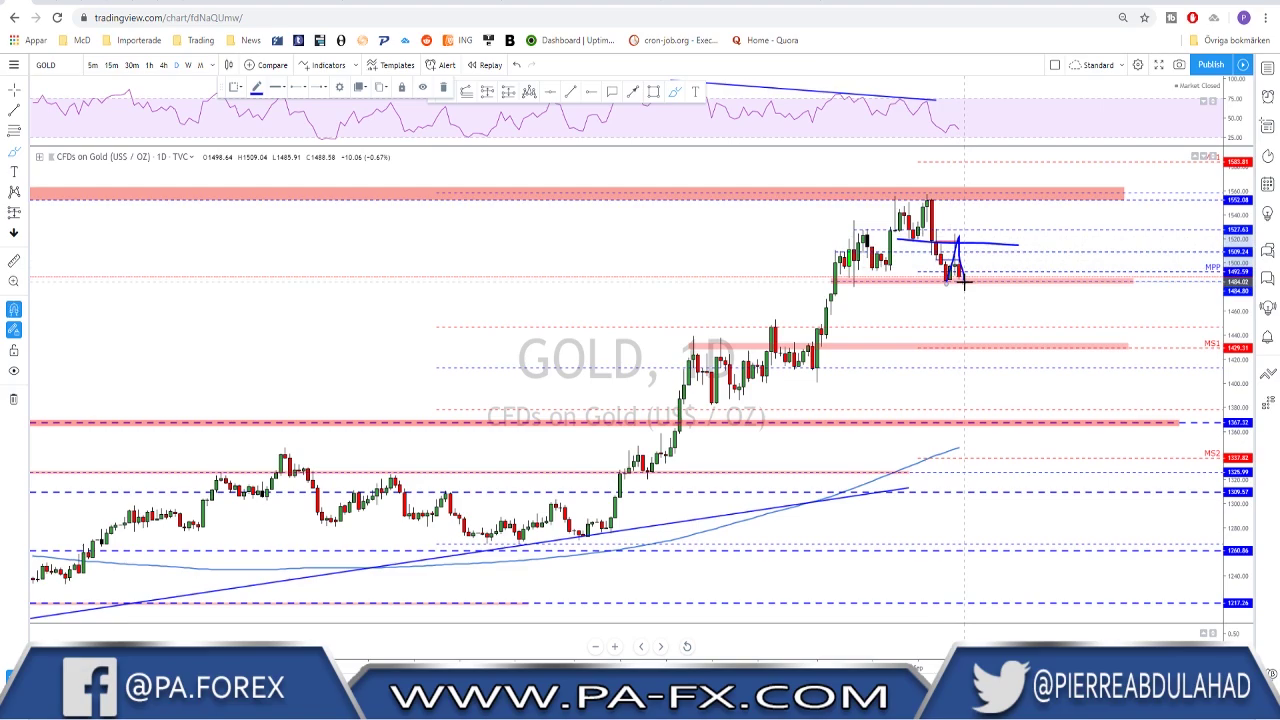
key("ctrl+z")
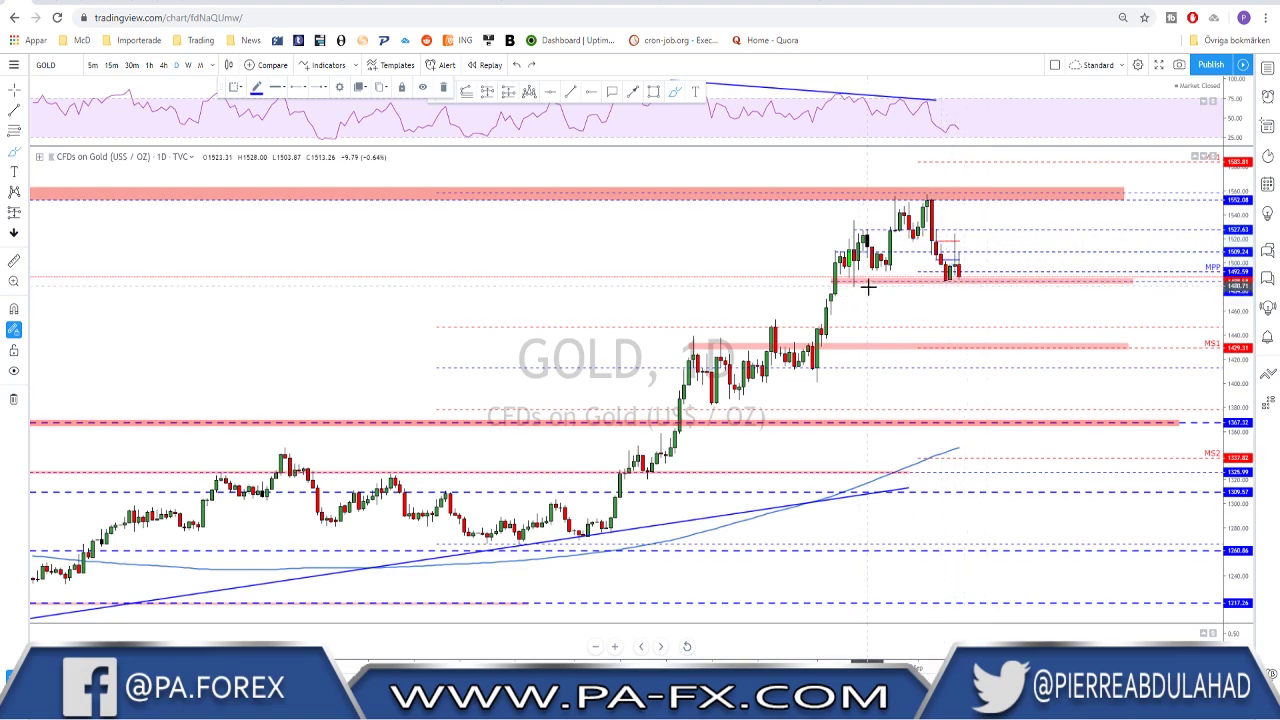
left_click_drag(843, 284, 984, 285)
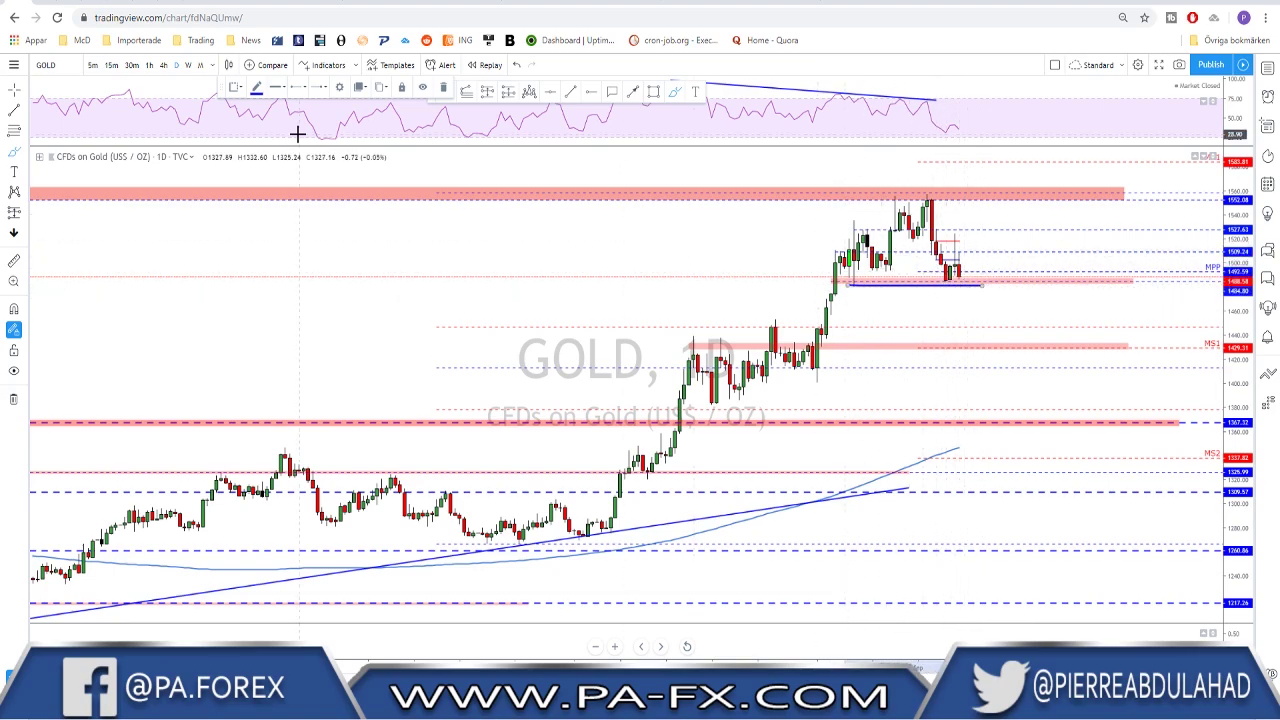
left_click(188, 65)
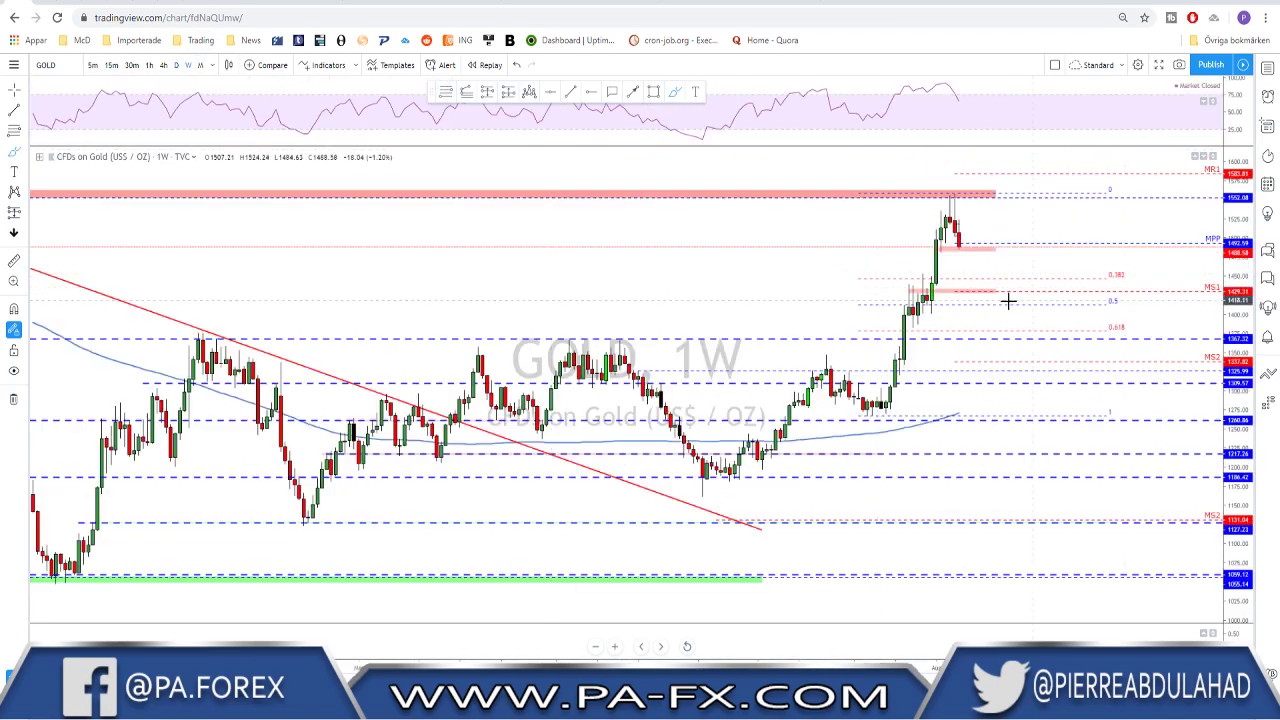
Step: Sketch the weekly GOLD path from the peak down to MS1, then undo the MS1 circle
left_click_drag(1006, 300, 949, 294)
scroll(940, 290, "down", 2)
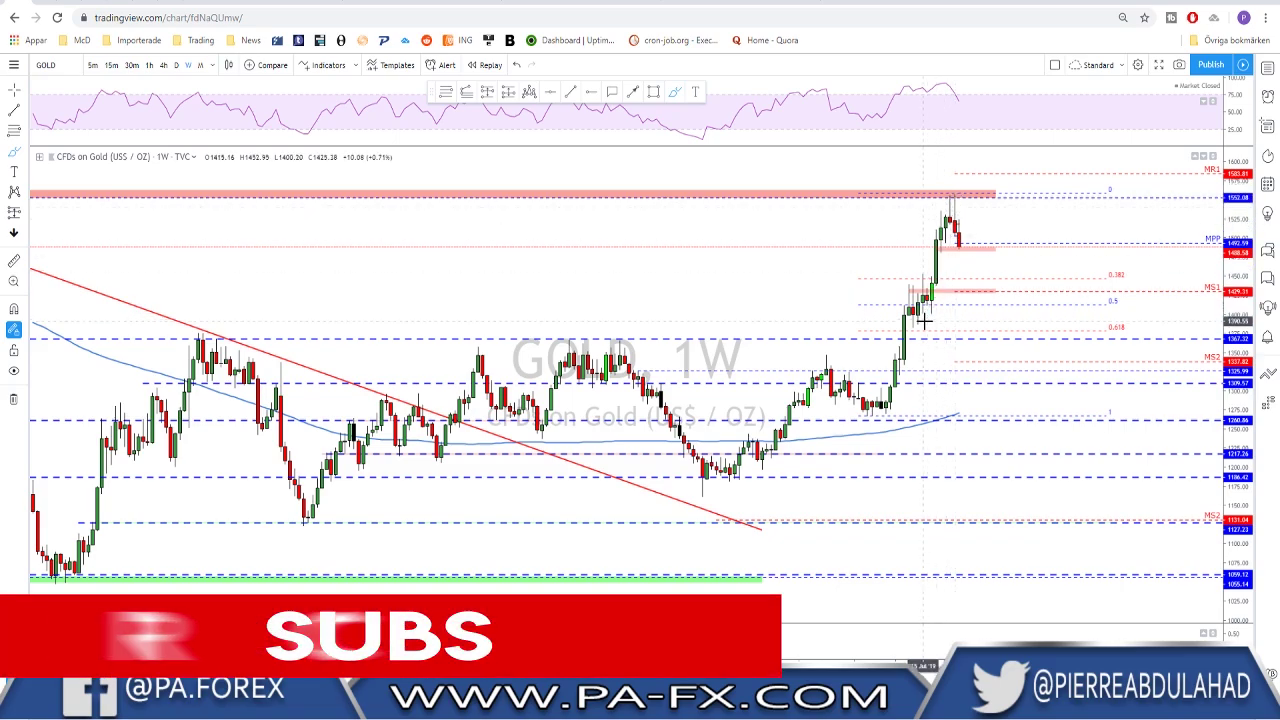
mouse_move(926, 299)
left_mouse_down()
mouse_move(945, 222)
mouse_move(975, 292)
left_mouse_up()
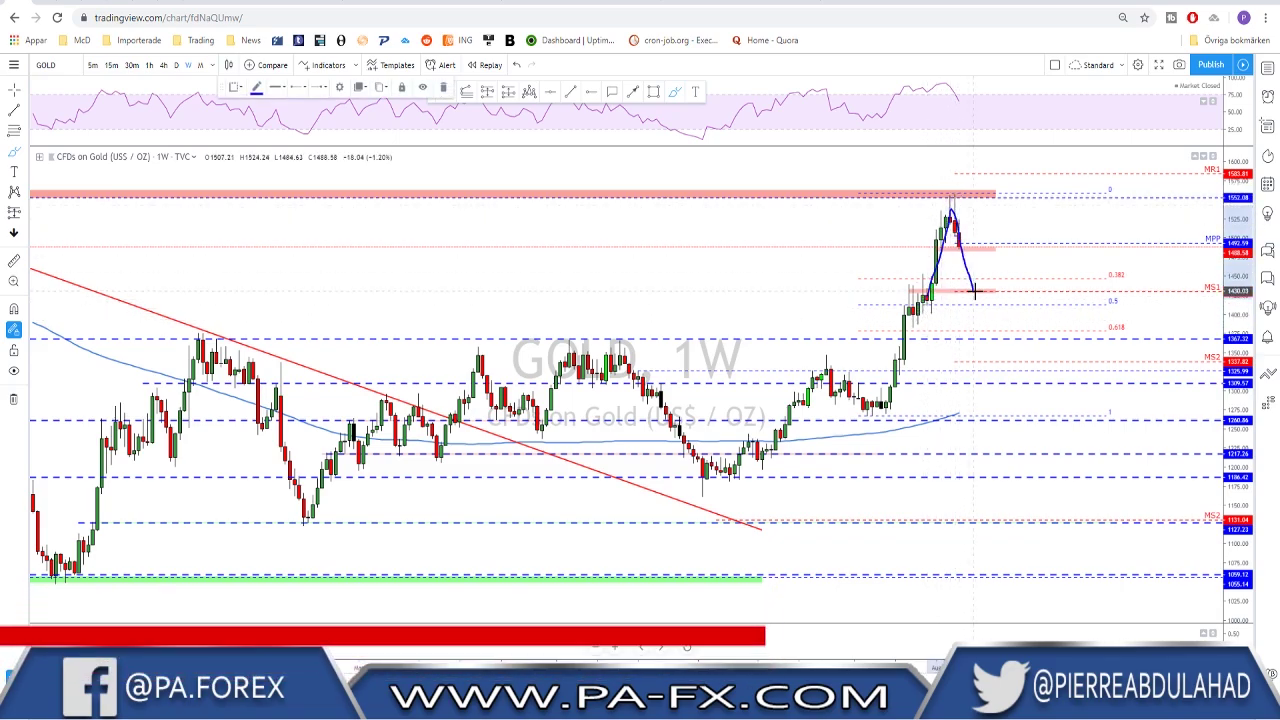
mouse_move(908, 287)
left_mouse_down()
mouse_move(952, 296)
mouse_move(910, 285)
left_mouse_up()
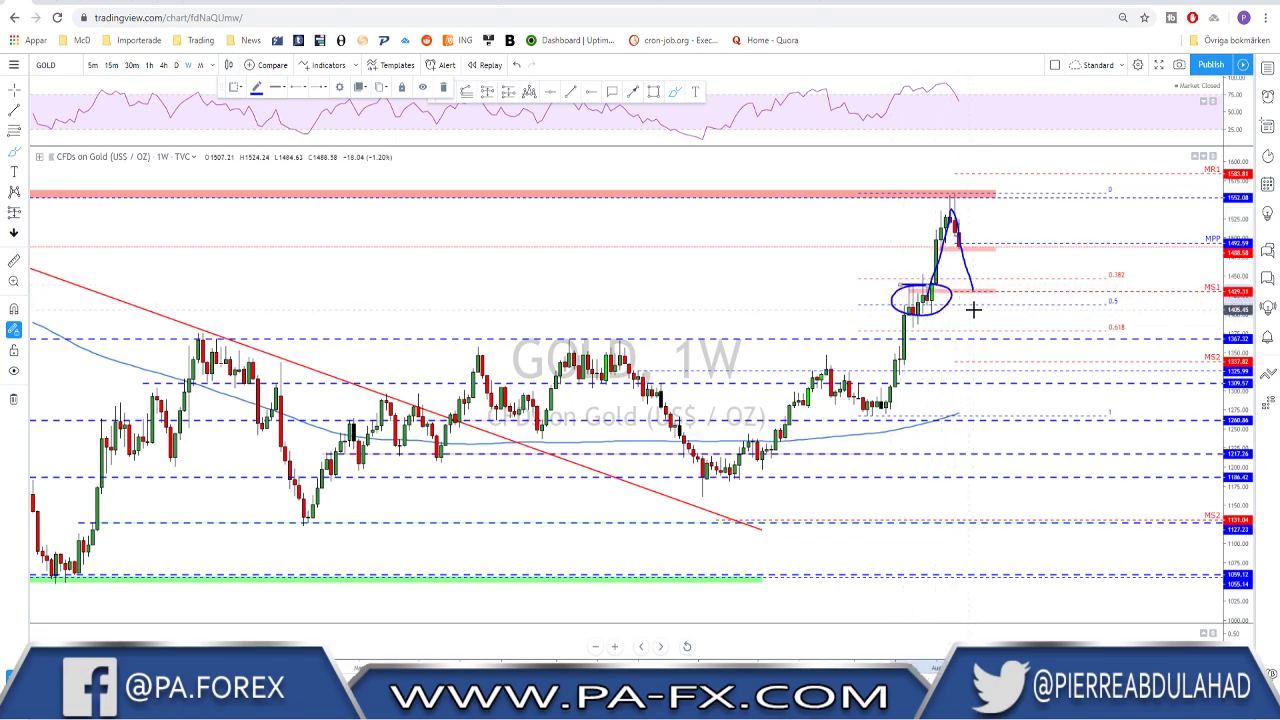
key("ctrl+z")
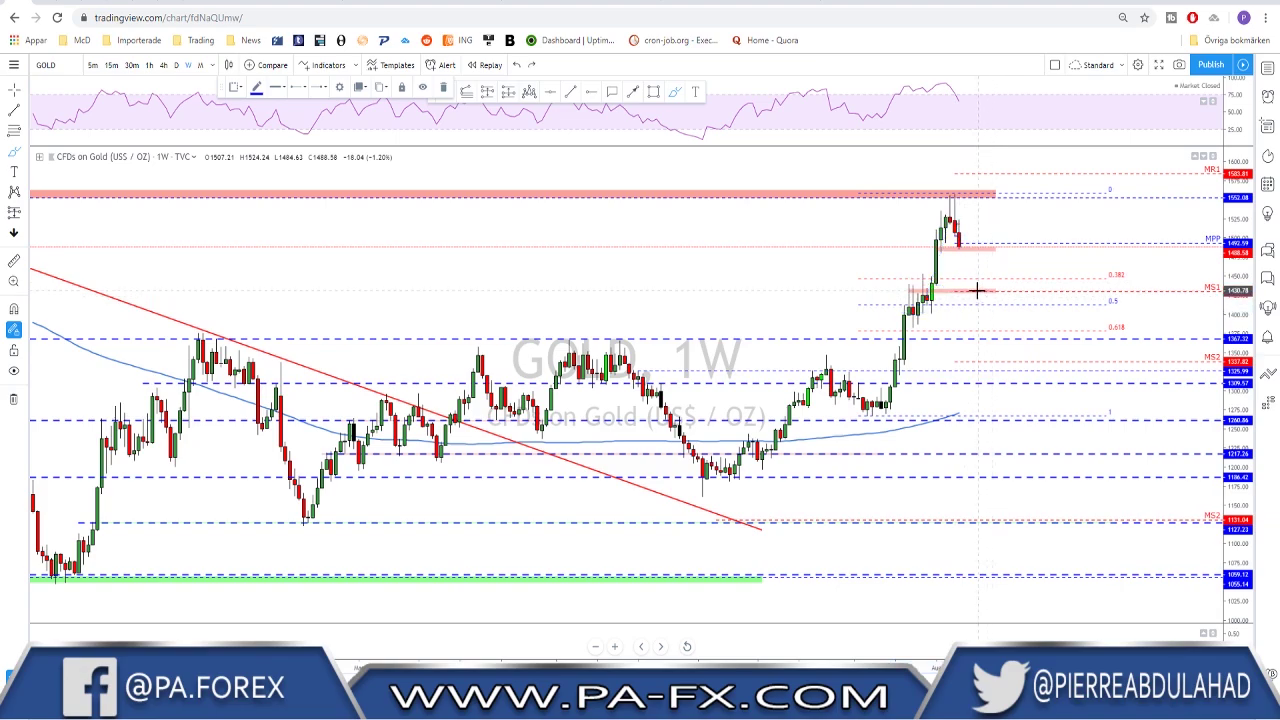
Step: Circle the mid-chart swing high and sketch a projected drop and rebound, then undo both
scroll(977, 290, "up", 2)
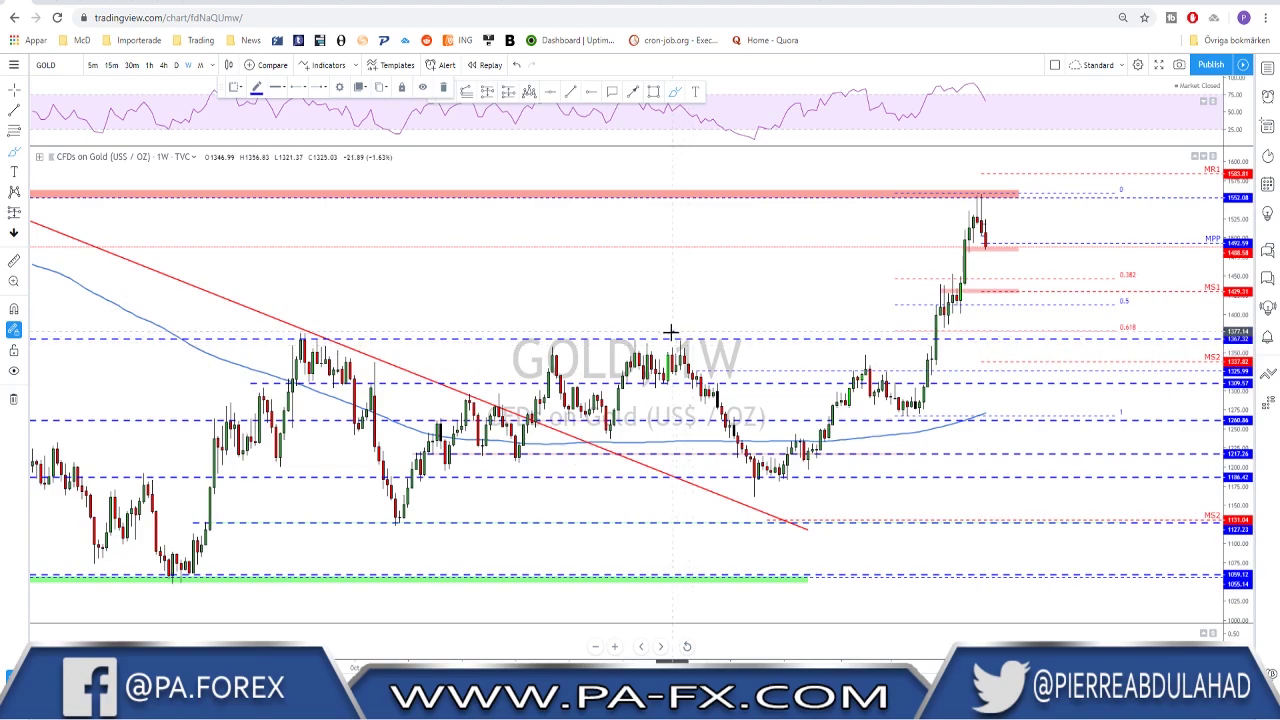
mouse_move(670, 334)
left_mouse_down()
mouse_move(698, 345)
mouse_move(675, 334)
left_mouse_up()
mouse_move(983, 218)
left_mouse_down()
mouse_move(1022, 340)
mouse_move(1083, 193)
left_mouse_up()
mouse_move(1040, 322)
left_mouse_down()
mouse_move(1012, 320)
mouse_move(1038, 322)
left_mouse_up()
key("ctrl+z")
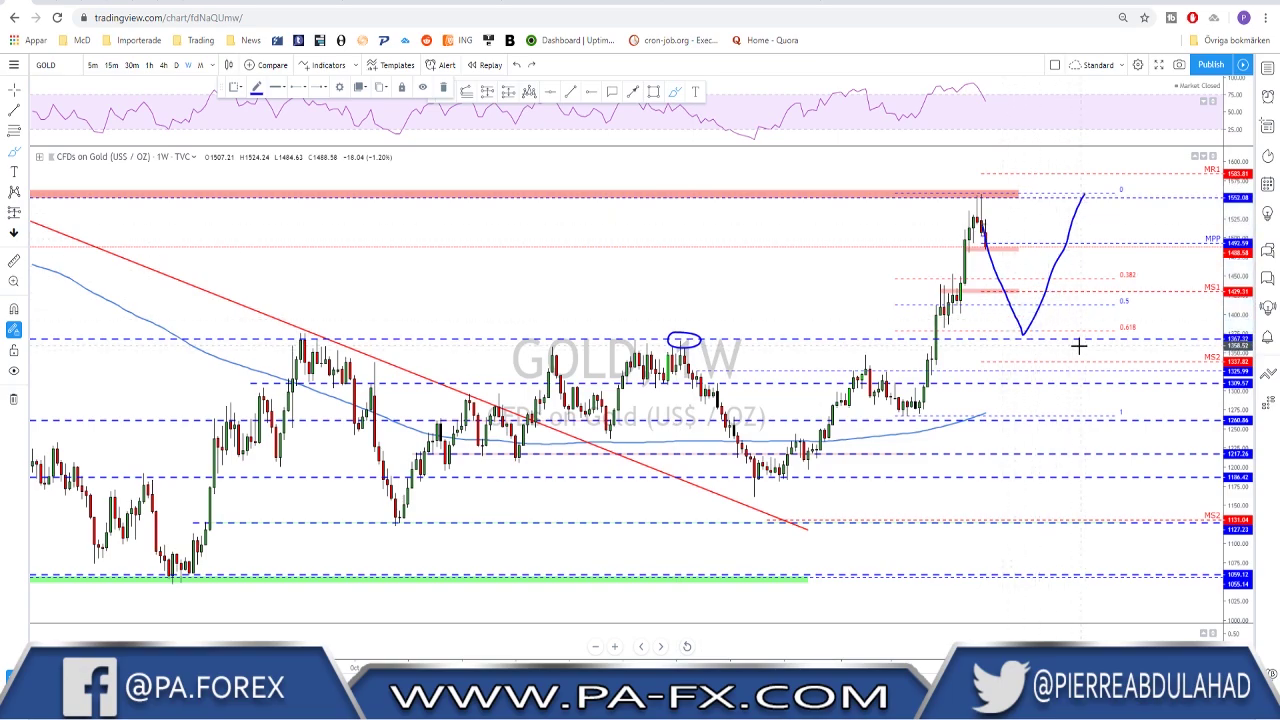
key("ctrl+z")
key("ctrl+z")
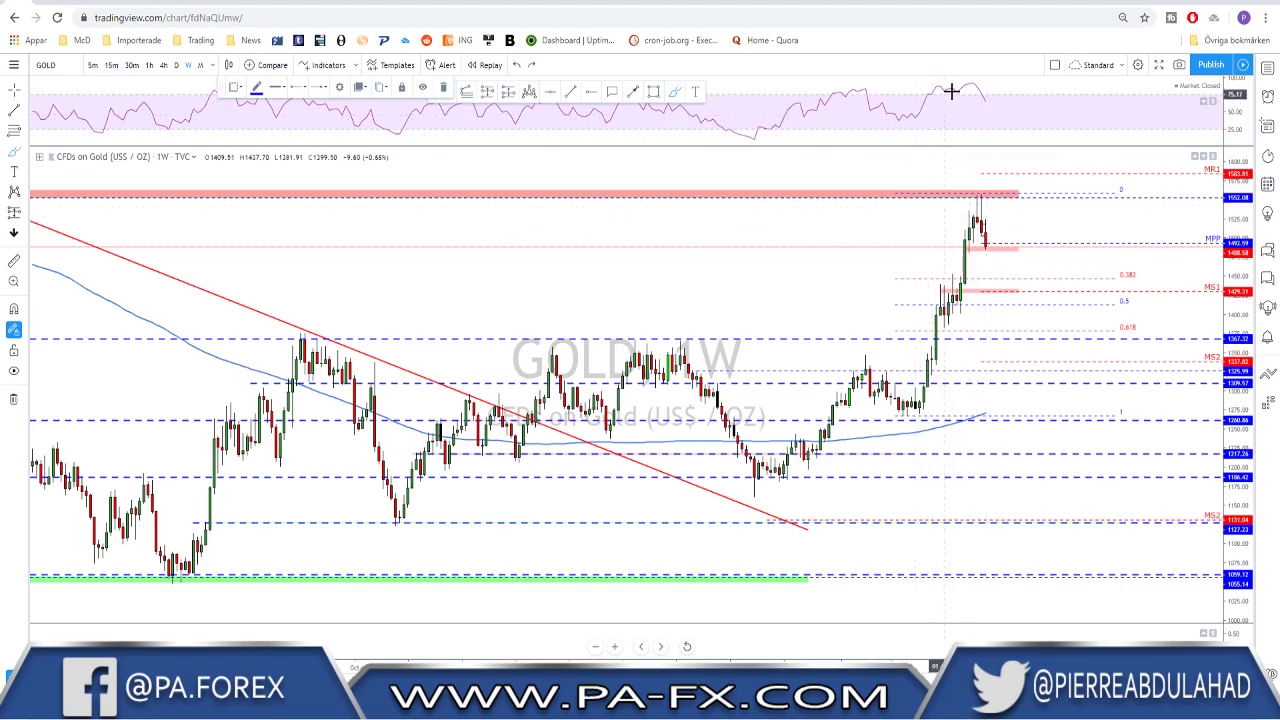
Step: Sketch and remove an arc over the RSI peak and a loop around the recent rally
mouse_move(964, 90)
left_mouse_down()
mouse_move(989, 105)
mouse_move(980, 132)
mouse_move(986, 101)
left_mouse_up()
key("ctrl+z")
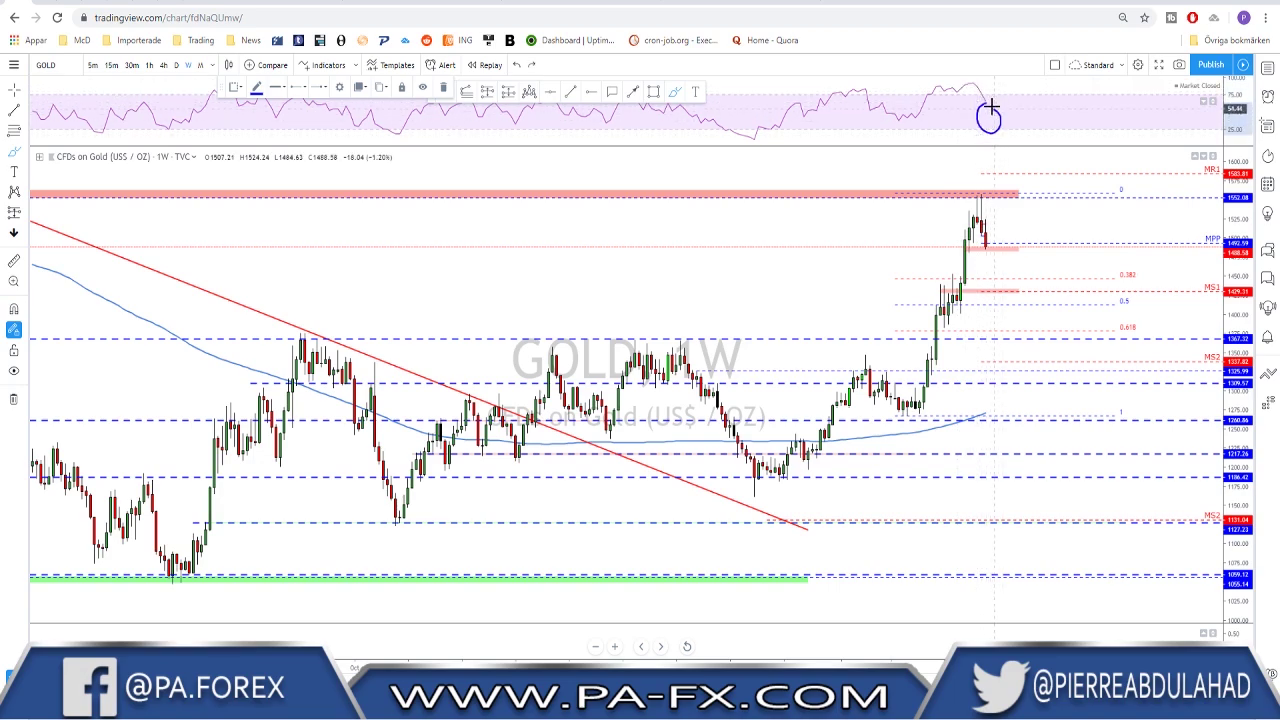
key("ctrl+z")
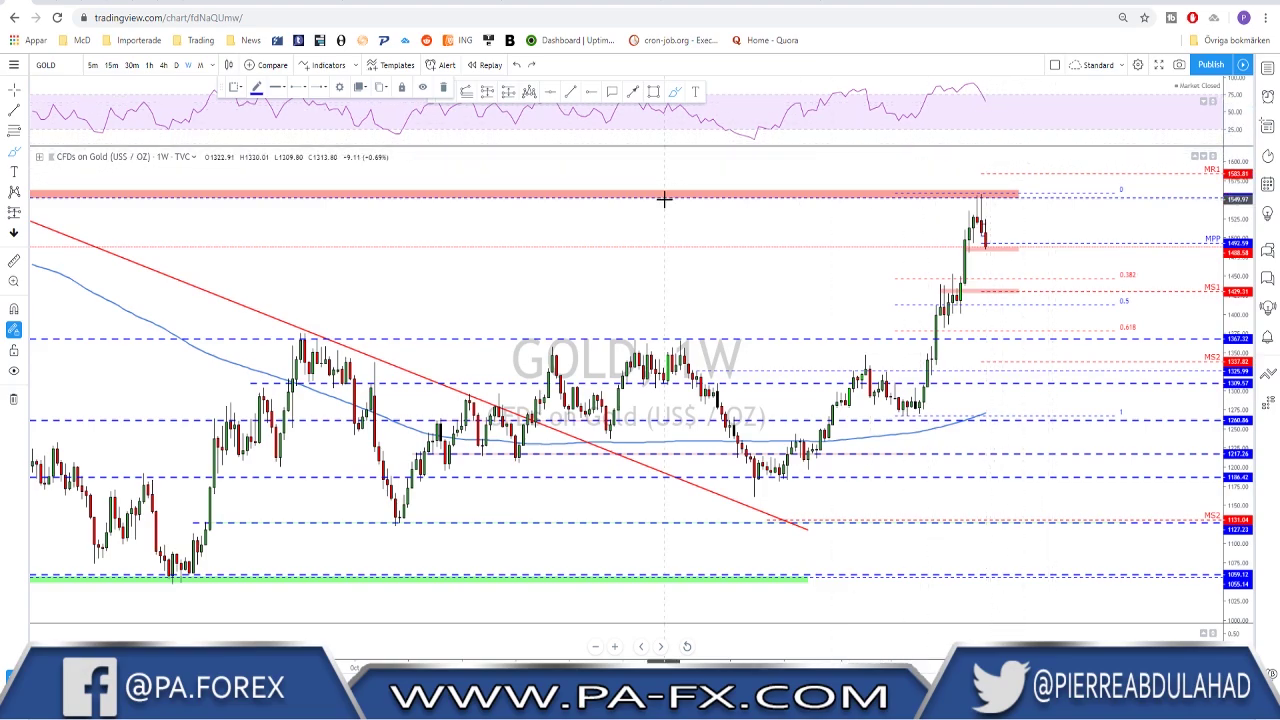
scroll(833, 331, "down", 1)
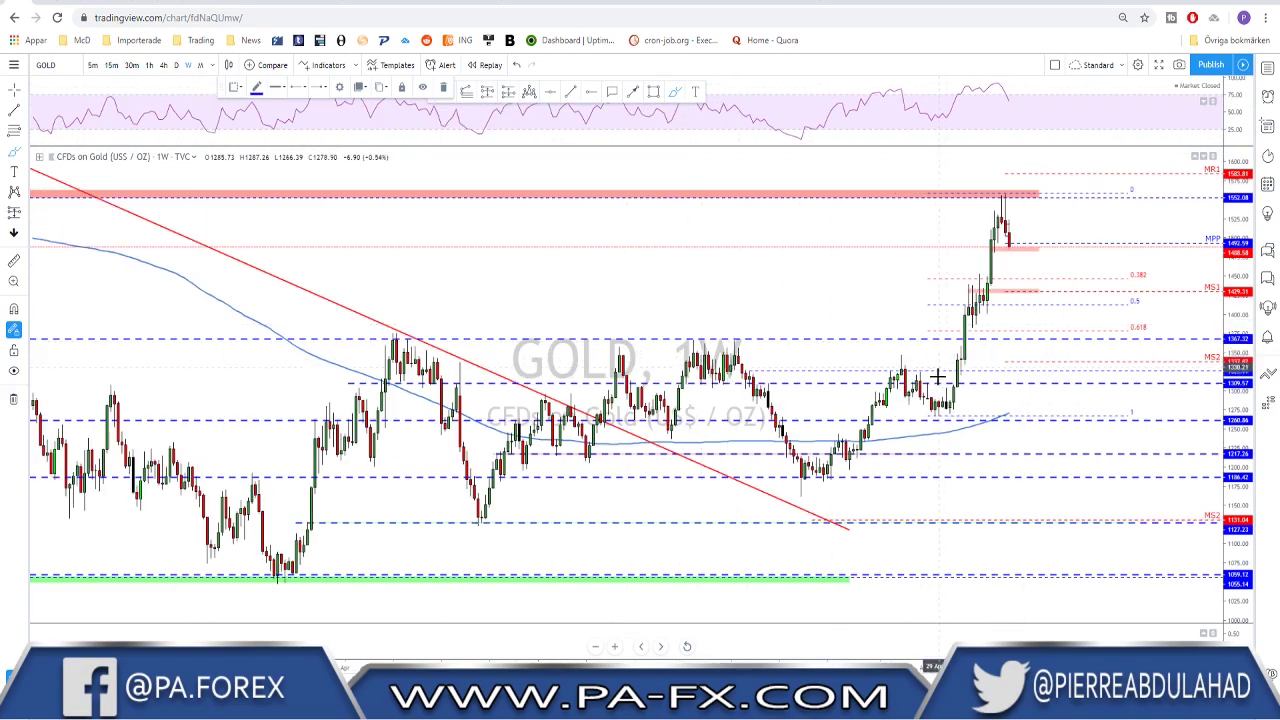
mouse_move(1001, 197)
left_mouse_down()
mouse_move(937, 306)
mouse_move(985, 378)
left_mouse_up()
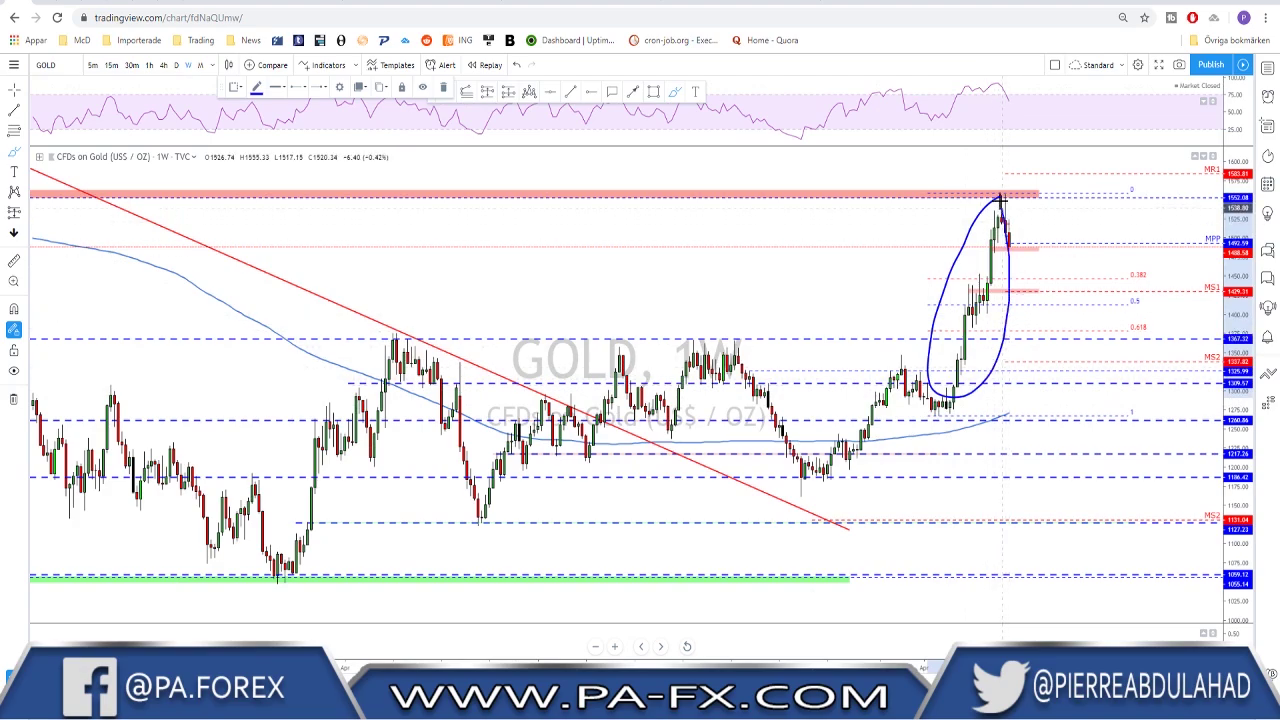
key("ctrl+z")
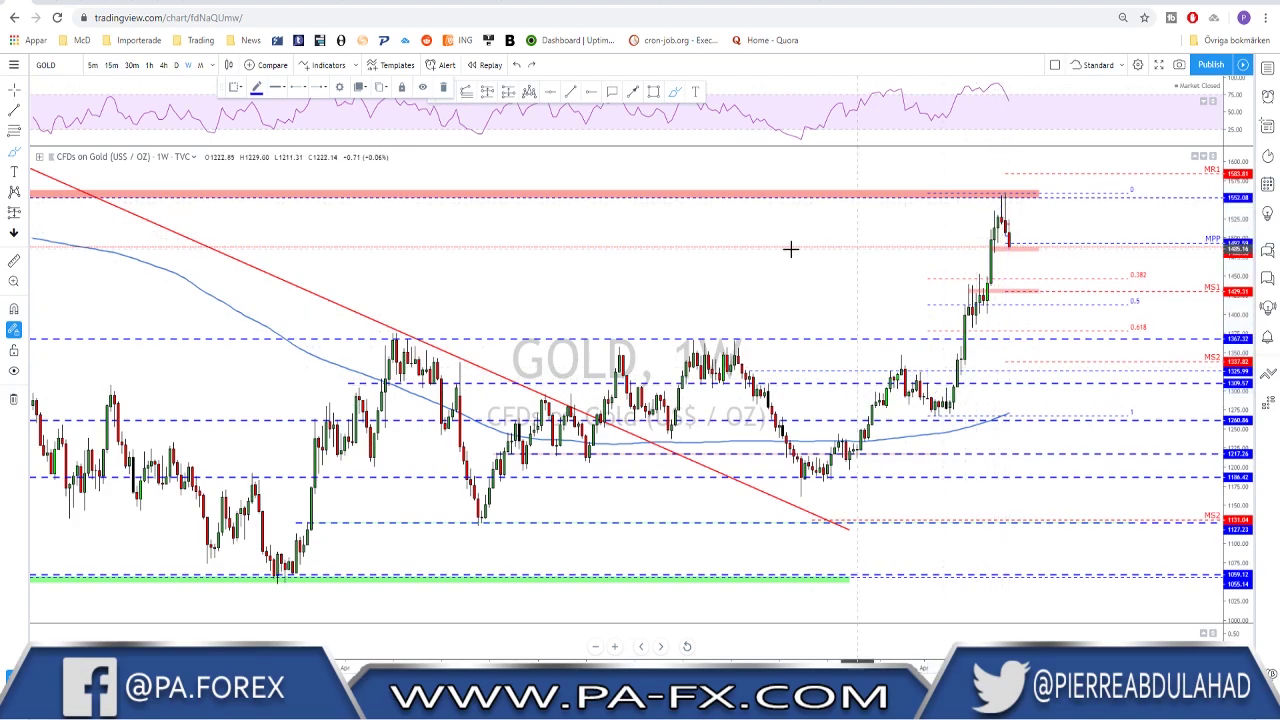
Step: Switch GOLD to daily candles, then to 4-hour candles
left_click(176, 65)
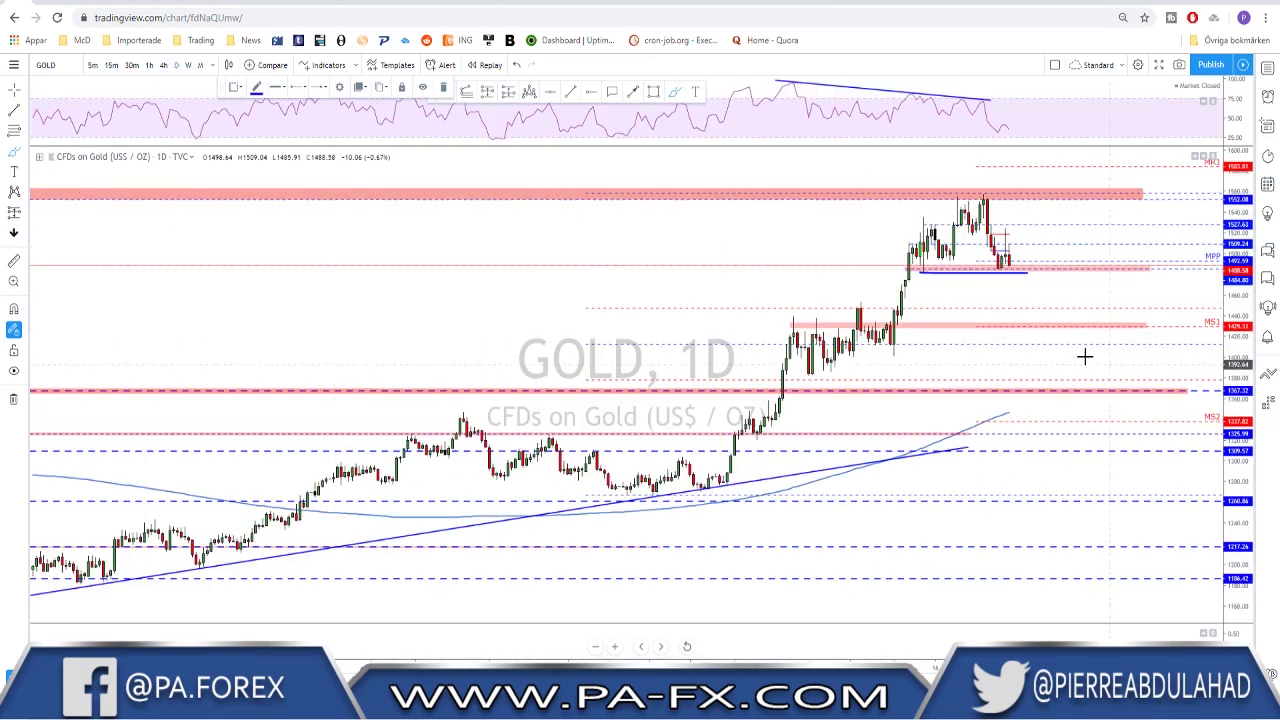
scroll(966, 323, "up", 2)
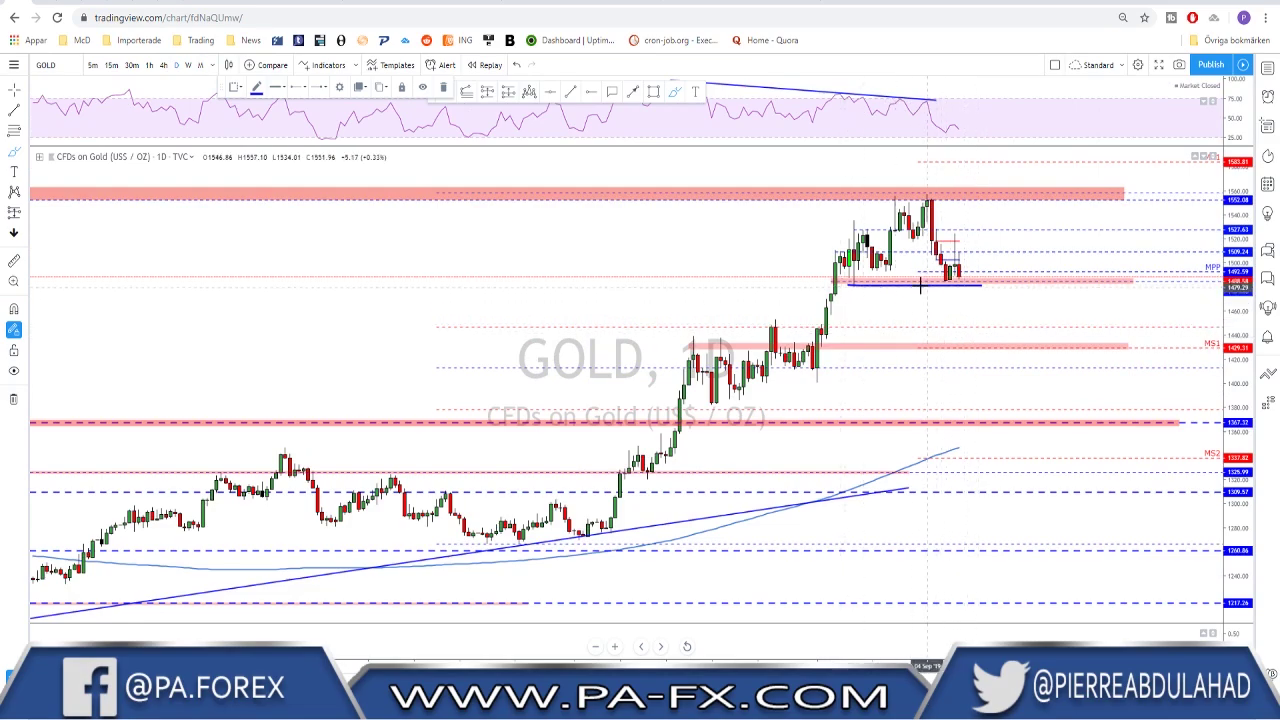
left_click(164, 65)
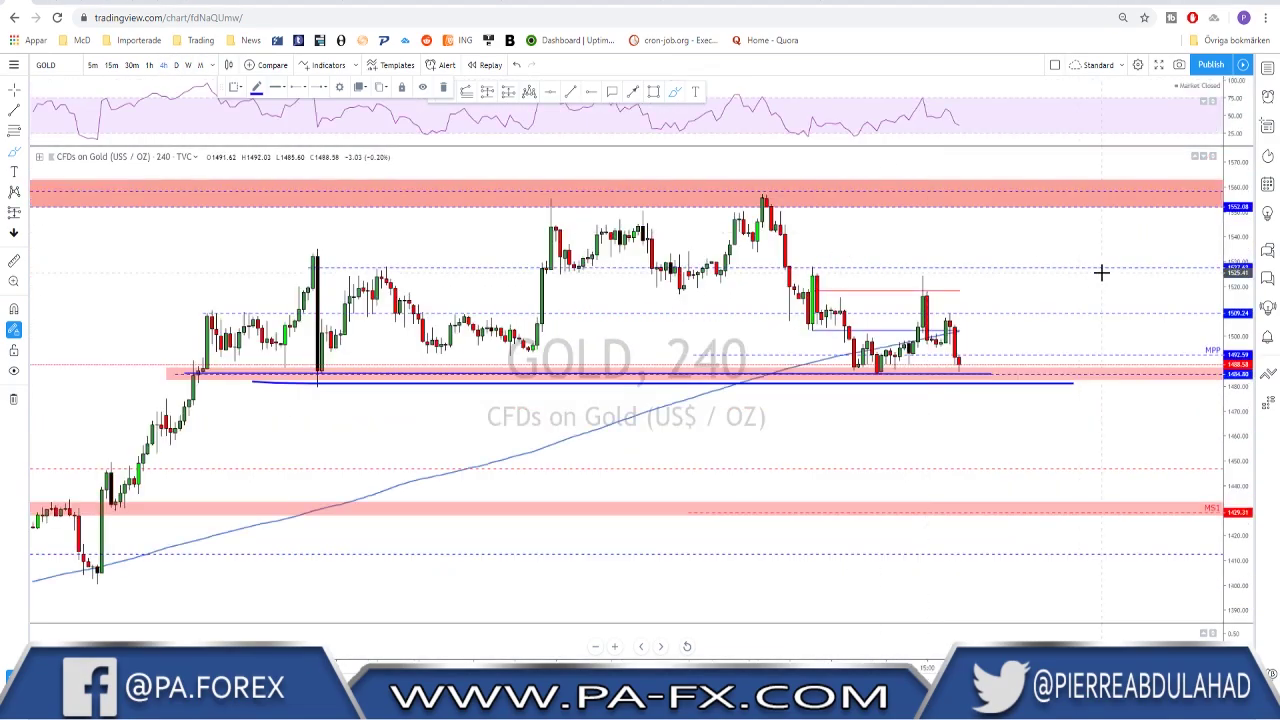
scroll(1100, 271, "down", 2)
scroll(1088, 360, "down", 2)
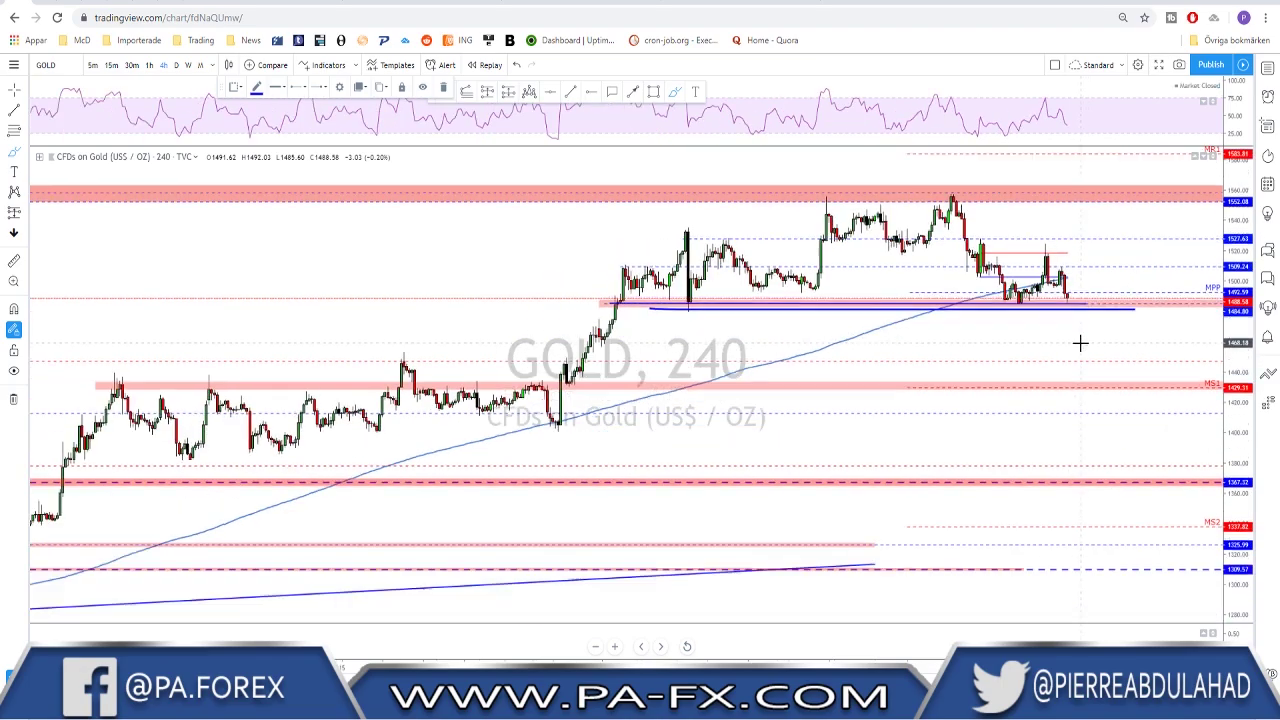
Step: Sketch a projected path from the peak, bouncing to support and dropping toward MS1, then undo it
mouse_move(953, 198)
left_mouse_down()
mouse_move(1023, 302)
mouse_move(1047, 245)
mouse_move(1083, 329)
left_mouse_up()
left_click_drag(1054, 243, 1058, 265)
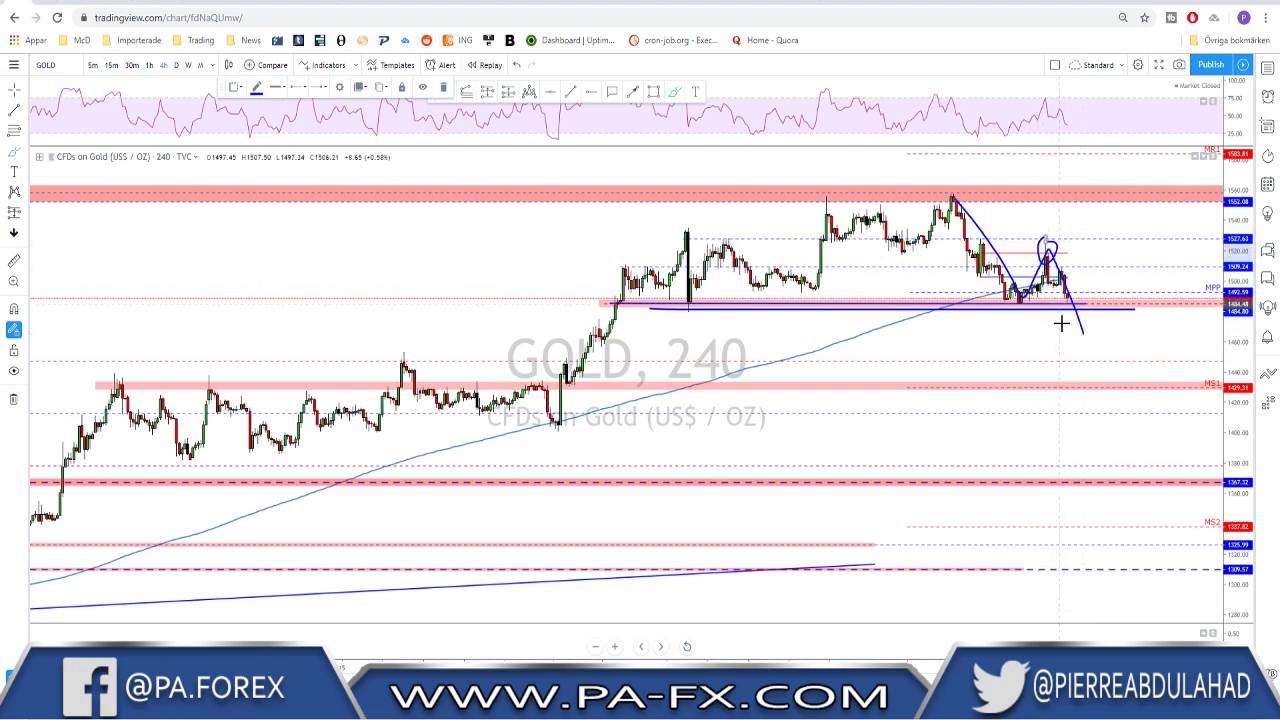
left_click_drag(994, 300, 1143, 300)
left_click_drag(1083, 331, 1101, 298)
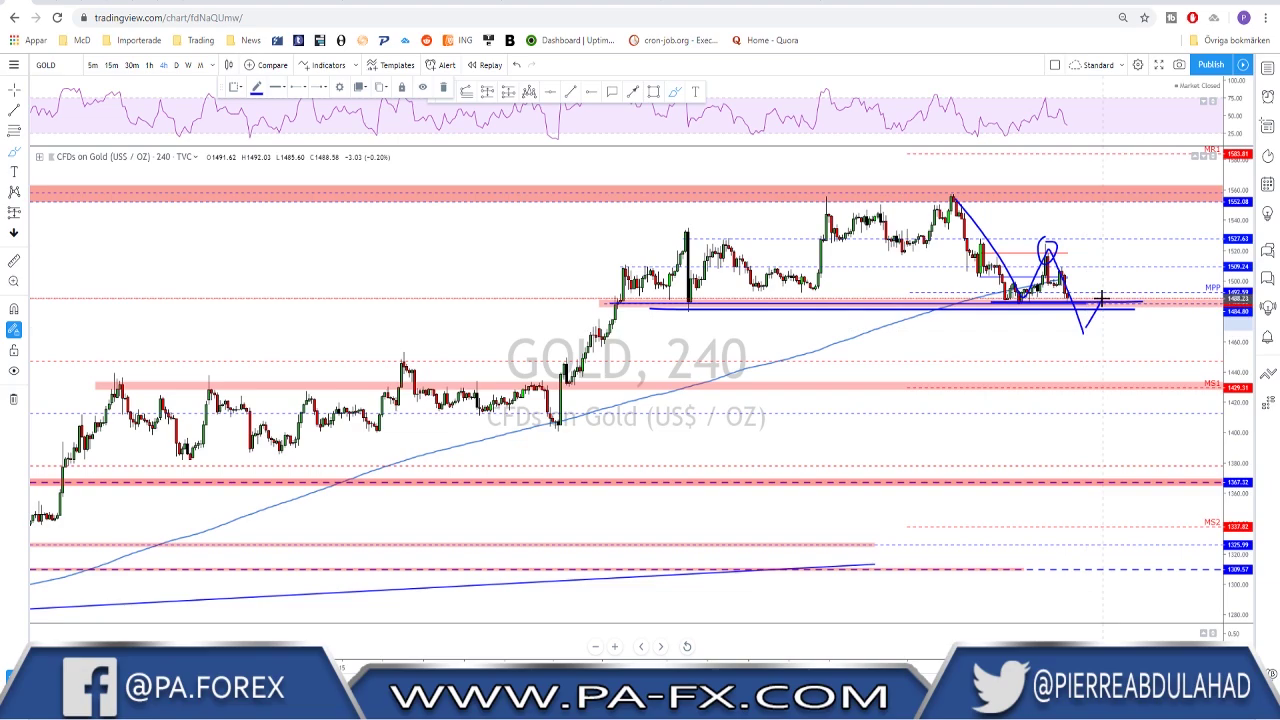
left_click_drag(1101, 301, 1125, 416)
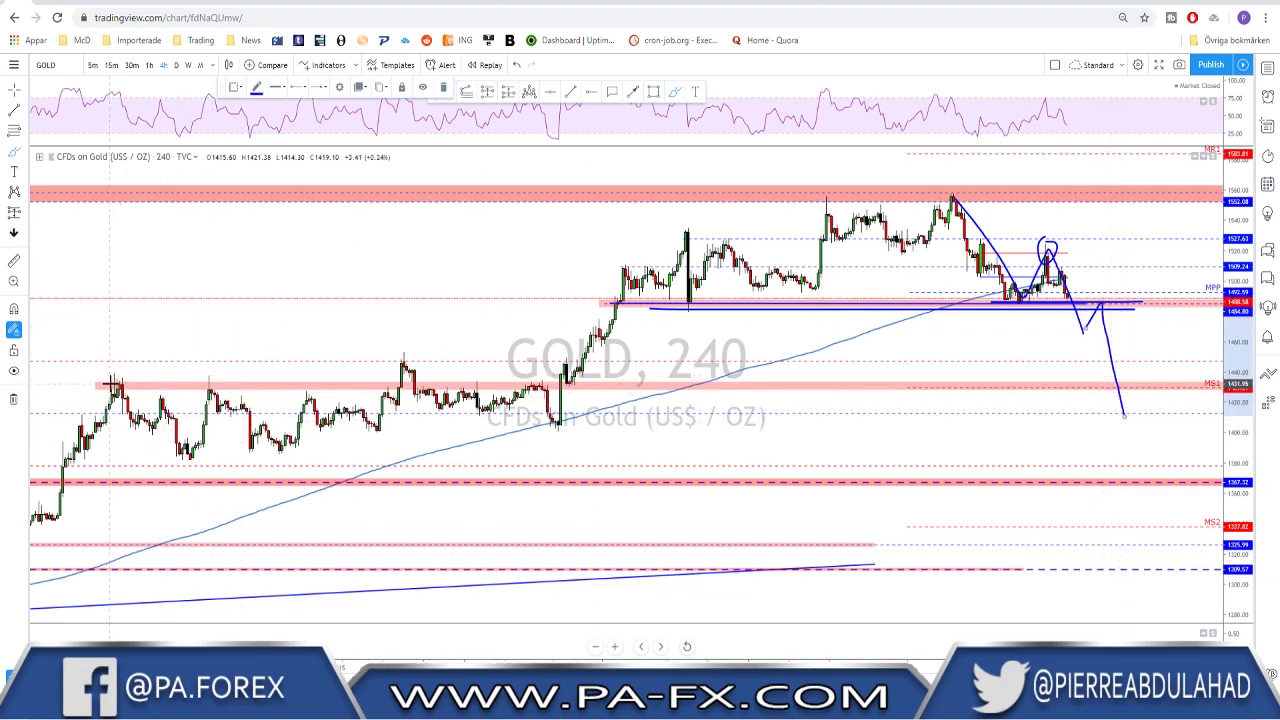
mouse_move(113, 389)
left_mouse_down()
mouse_move(894, 382)
mouse_move(1108, 397)
mouse_move(1205, 381)
left_mouse_up()
key("ctrl+z")
key("ctrl+z")
key("ctrl+z")
key("ctrl+z")
key("ctrl+z")
key("ctrl+z")
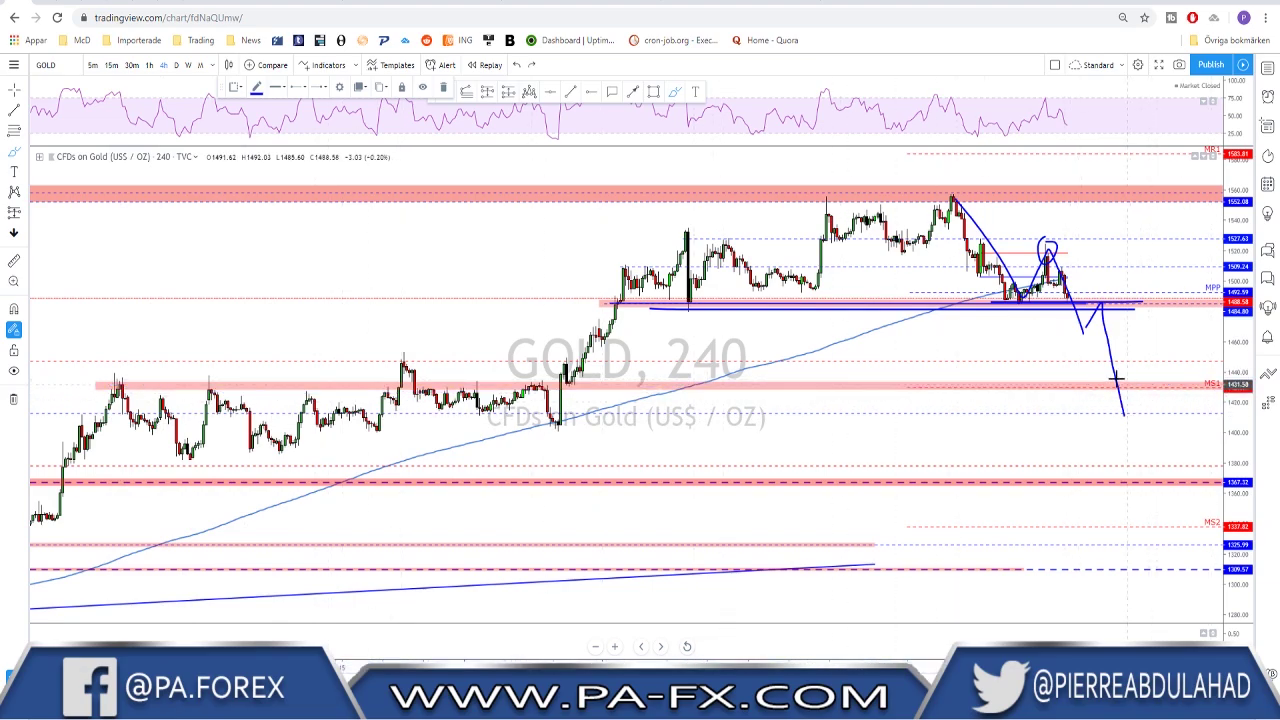
Step: Circle and uncircle the pink 1367 level, then nudge the blue support line and revert it
scroll(1102, 348, "up", 2)
scroll(1010, 436, "down", 2)
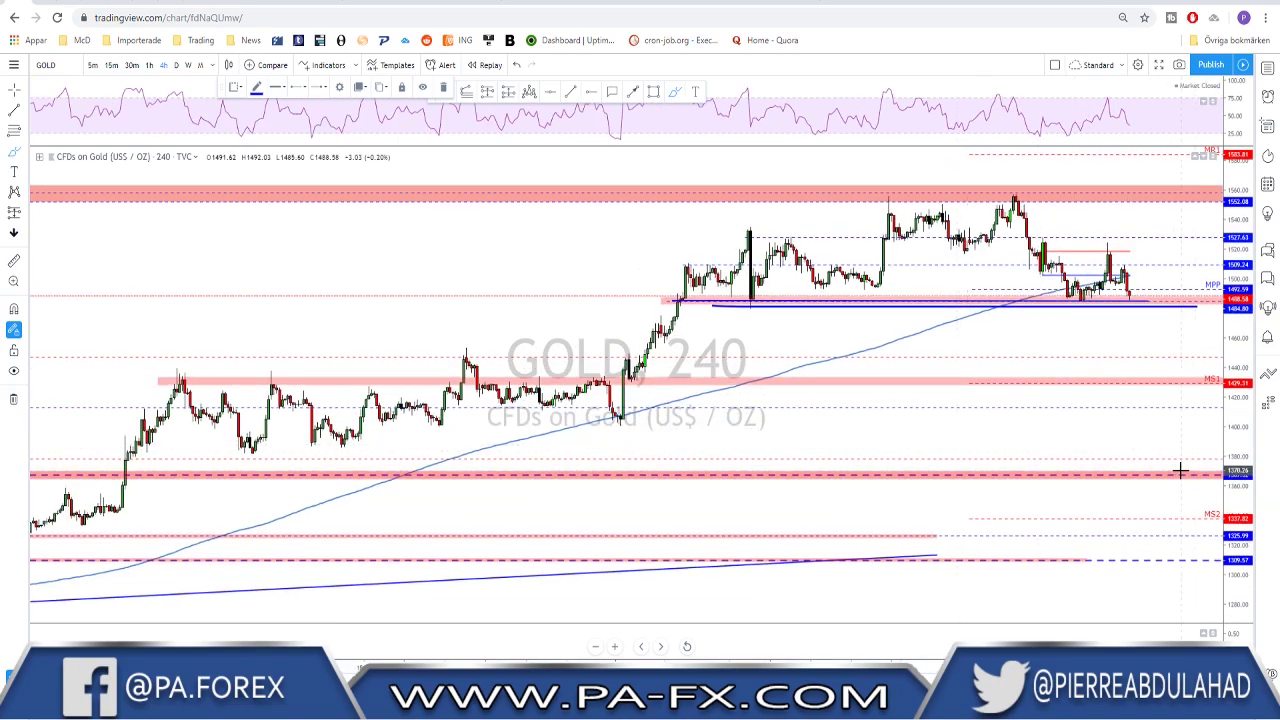
left_click_drag(1177, 468, 1181, 481)
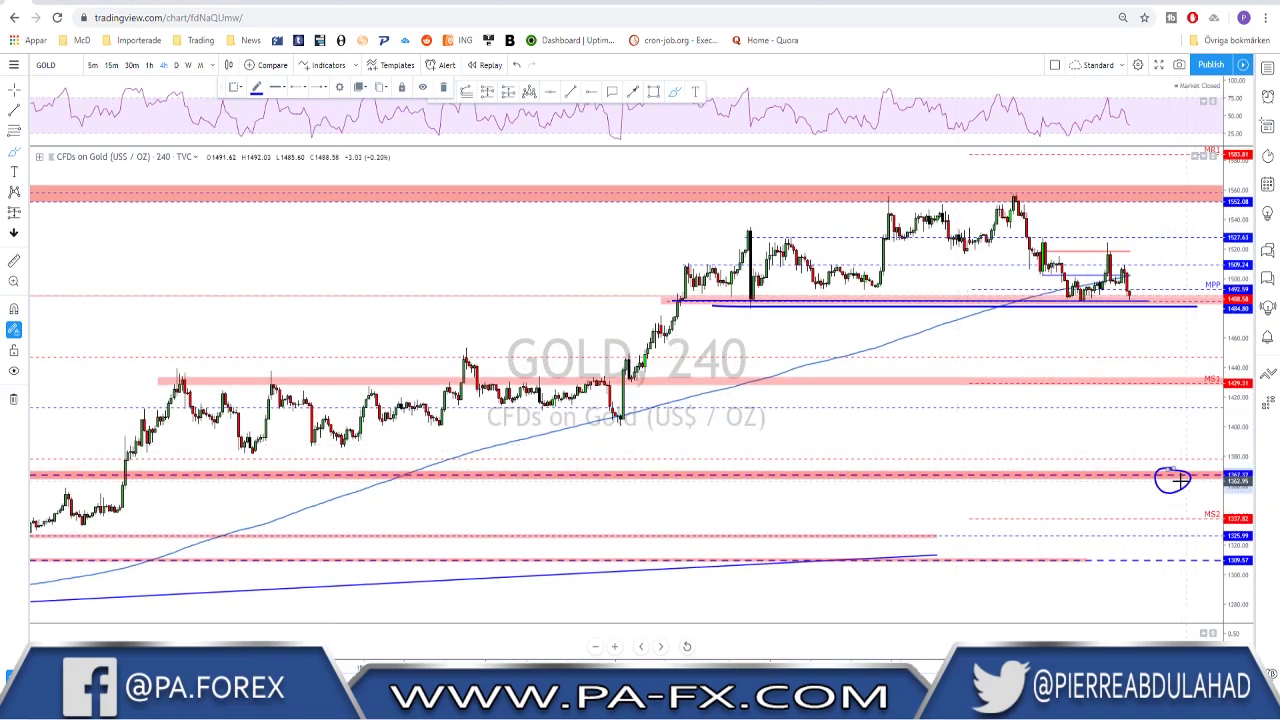
key("ctrl+z")
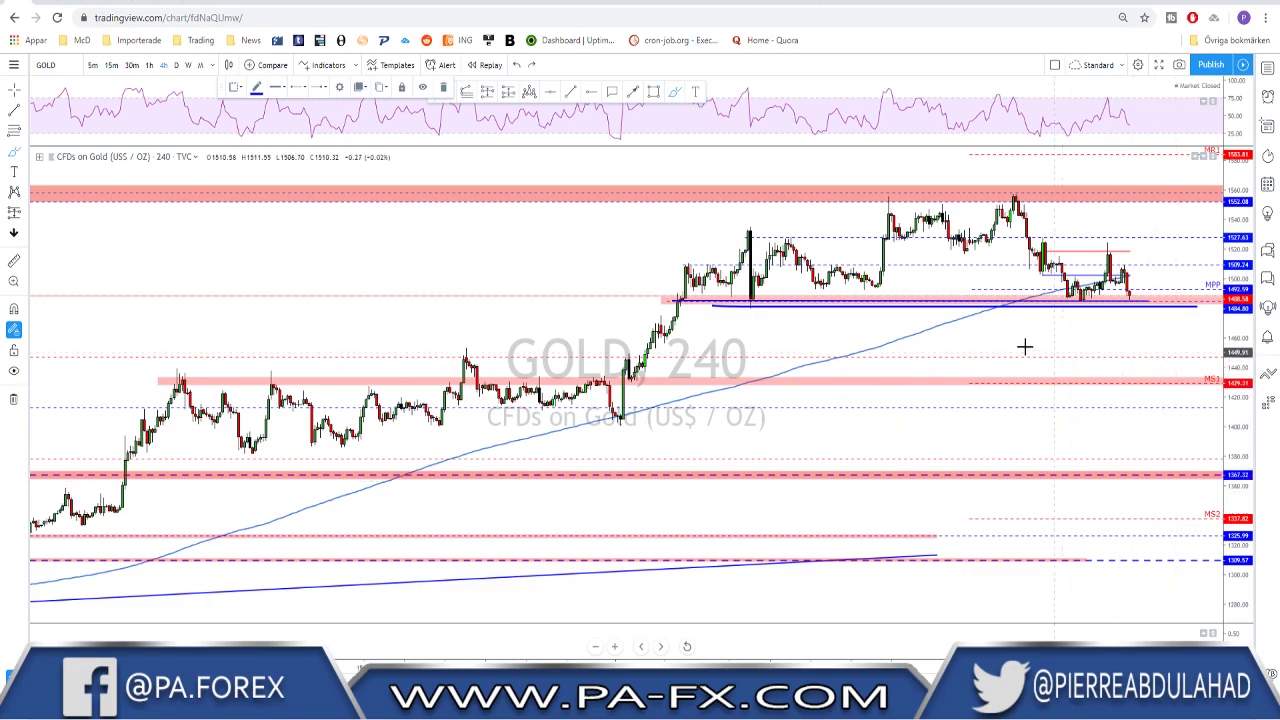
left_click(833, 317)
left_click_drag(831, 313, 821, 318)
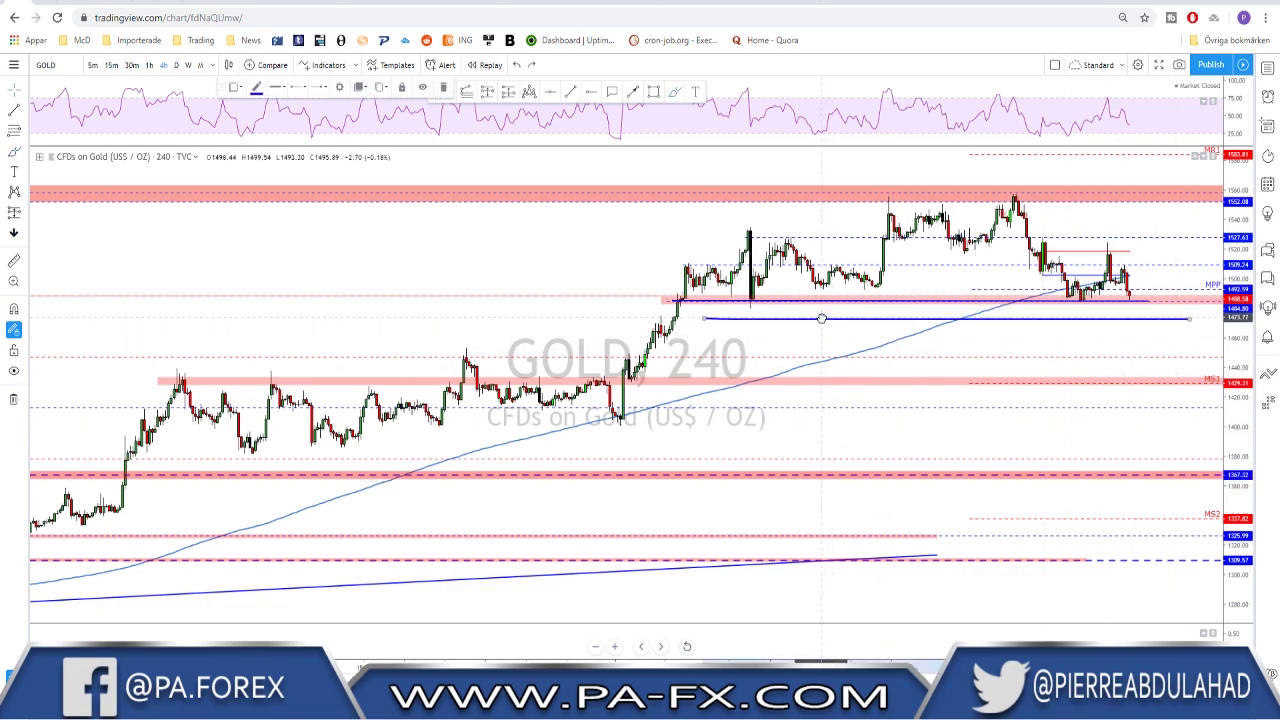
key("Delete")
Step: Pan back to earlier history and return GOLD to daily candles
scroll(1029, 306, "down", 3)
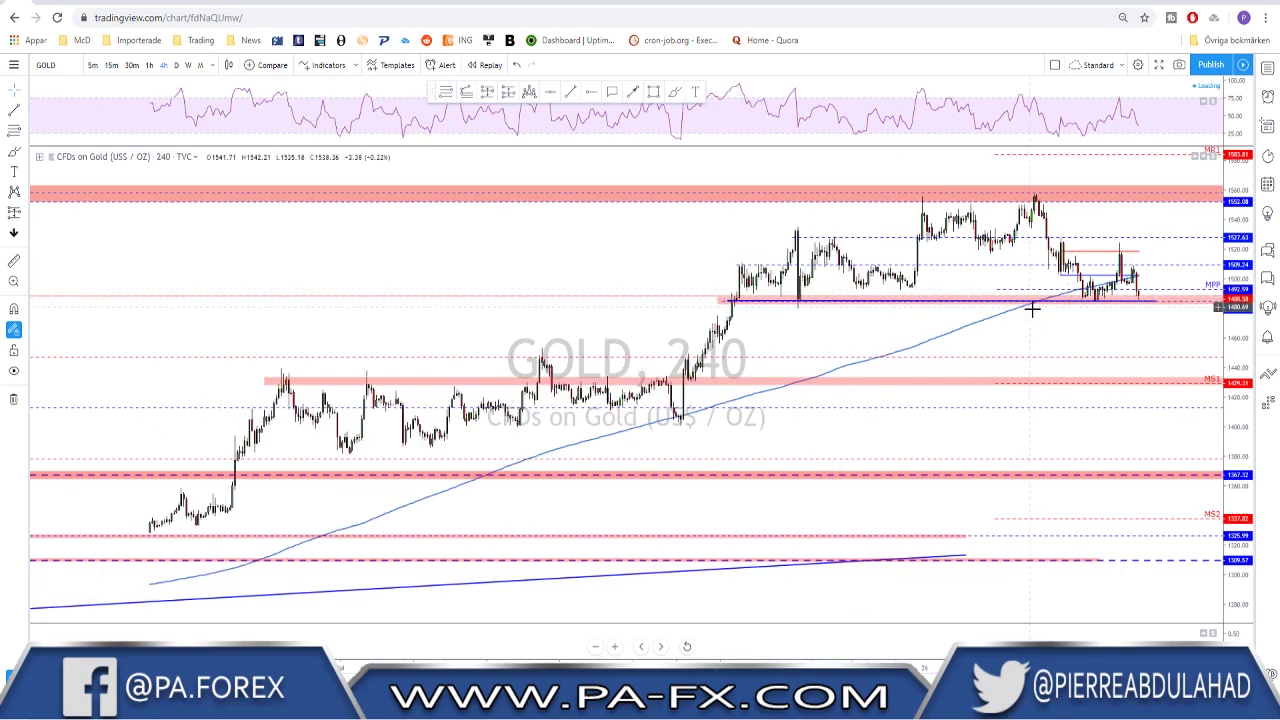
right_click(1068, 324)
left_click_drag(1068, 324, 917, 317)
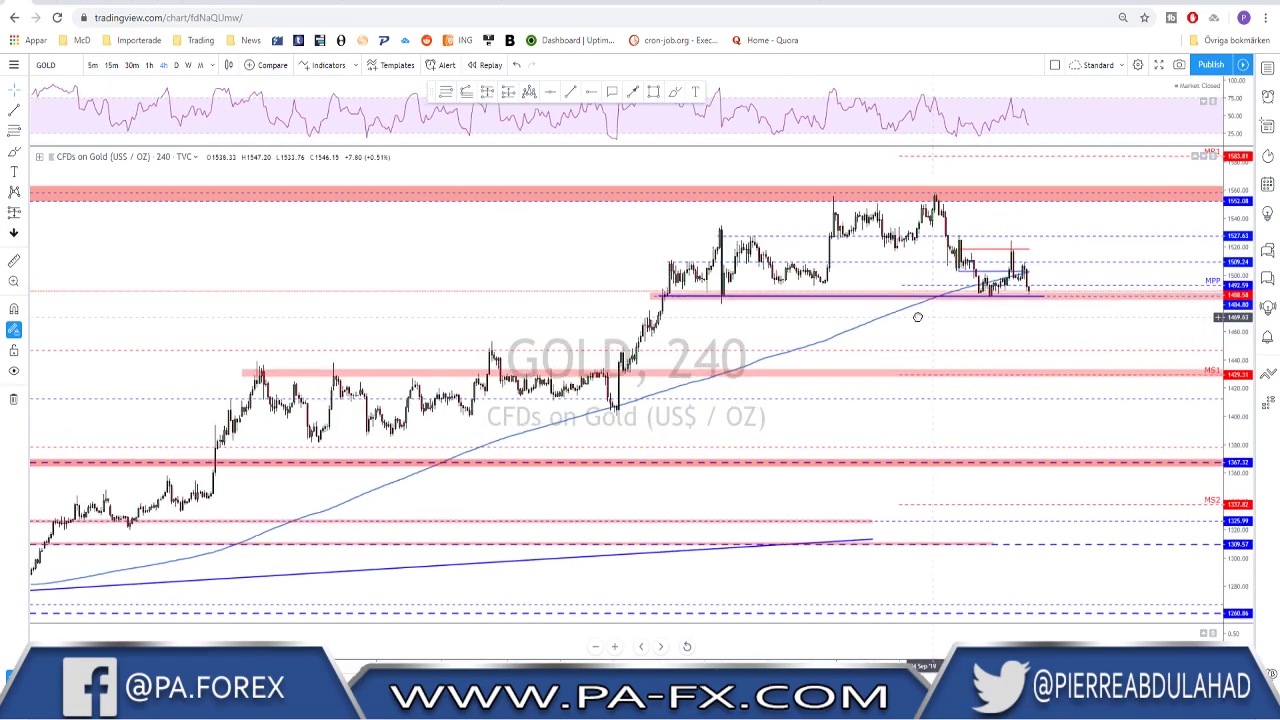
scroll(1016, 311, "down", 2)
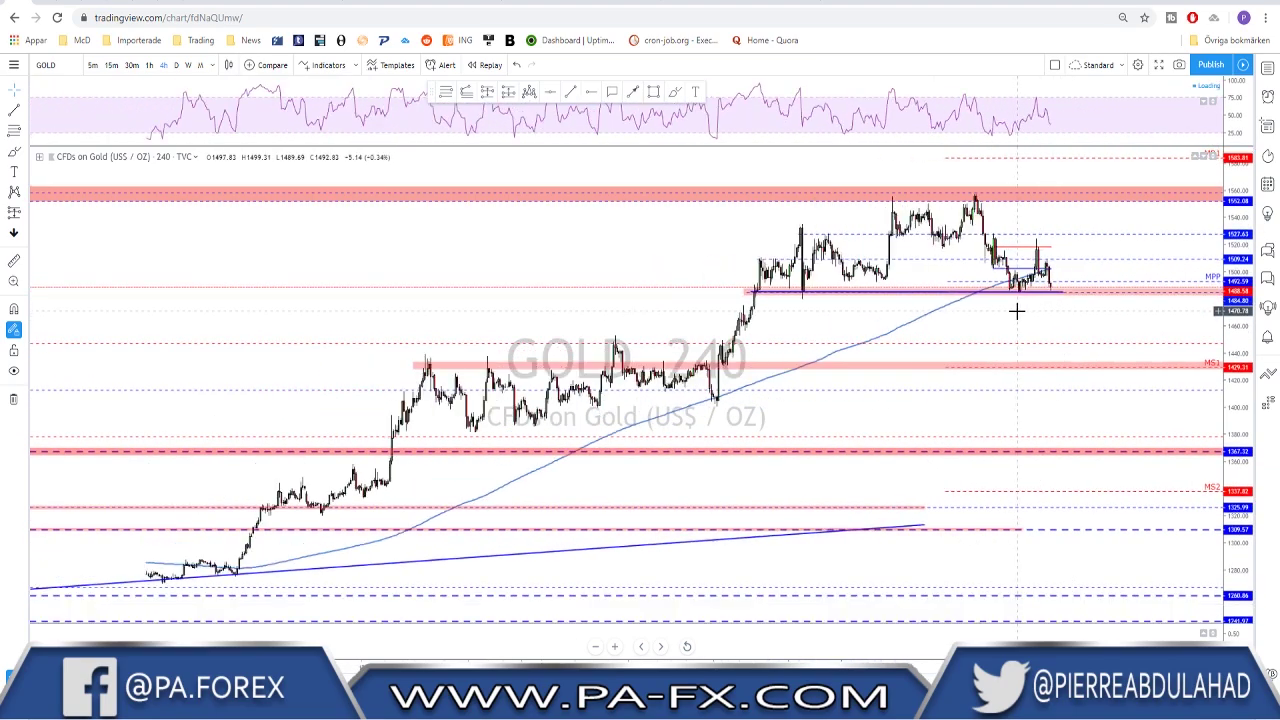
left_click(177, 66)
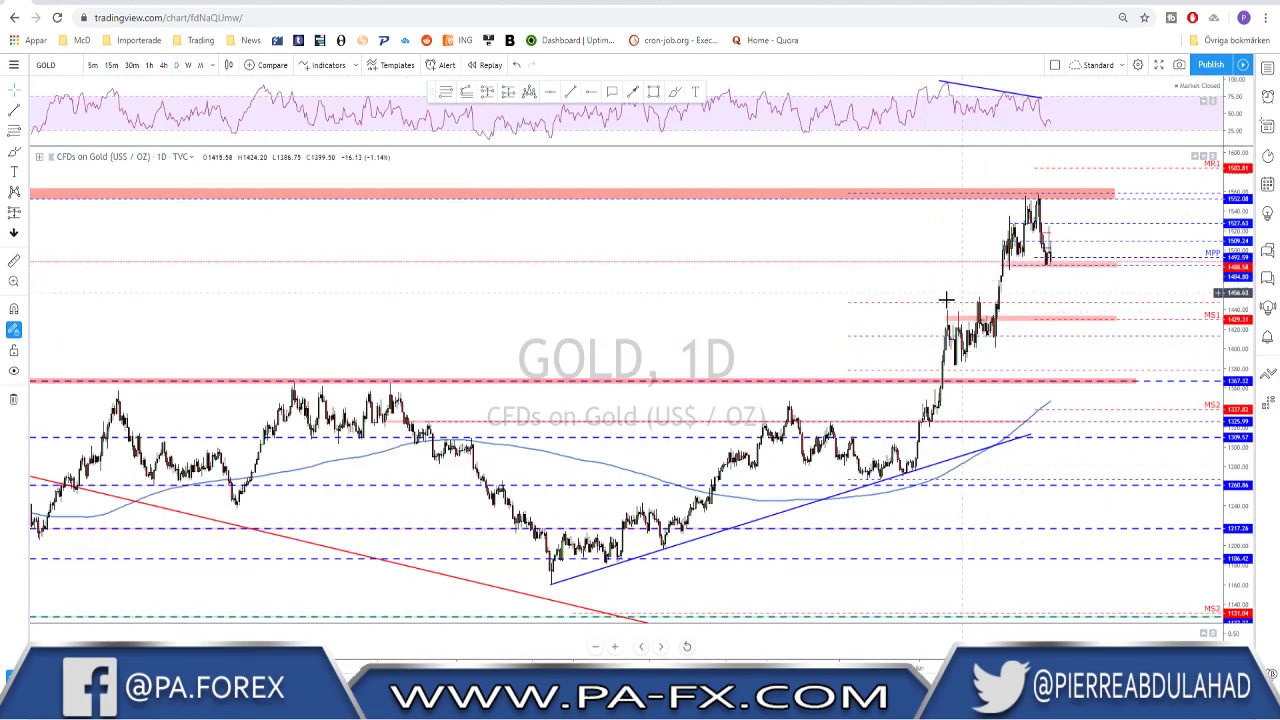
Step: Circle the daily peak, sketch a drop toward MS1, remove both, then switch to 4-hour candles
scroll(960, 285, "up", 2)
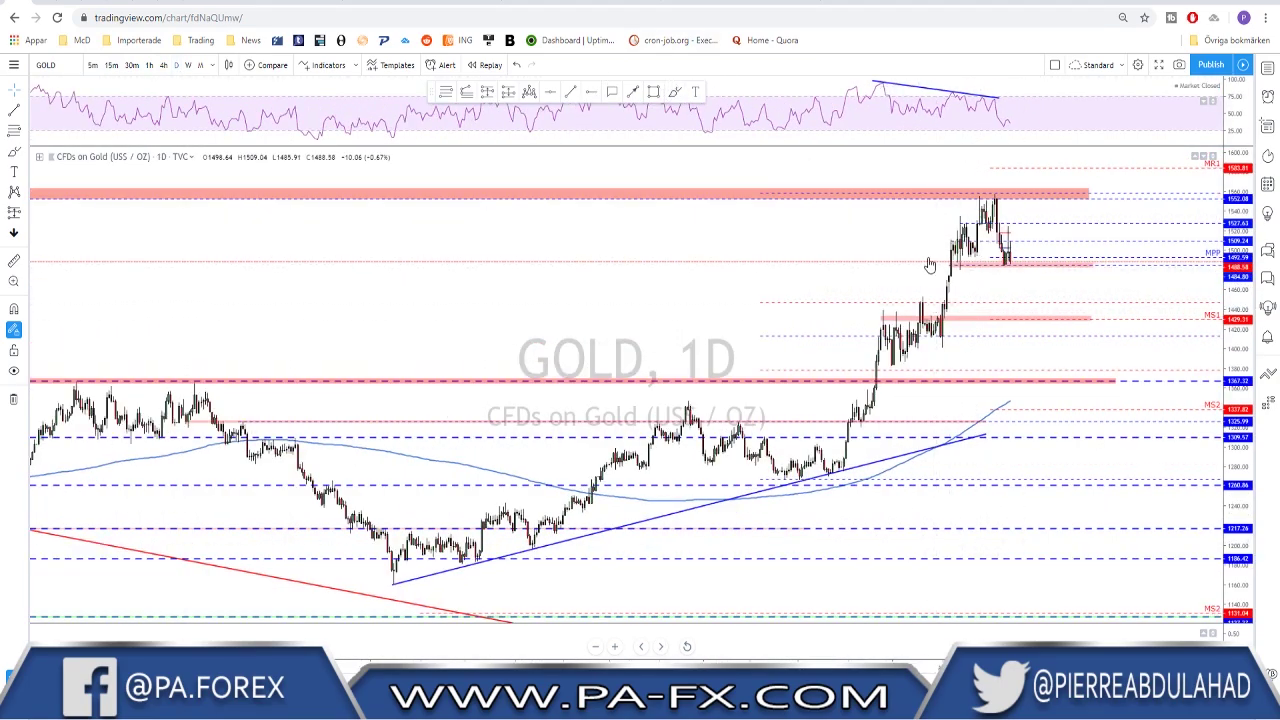
mouse_move(990, 193)
left_mouse_down()
mouse_move(935, 240)
mouse_move(1023, 191)
mouse_move(975, 193)
left_mouse_up()
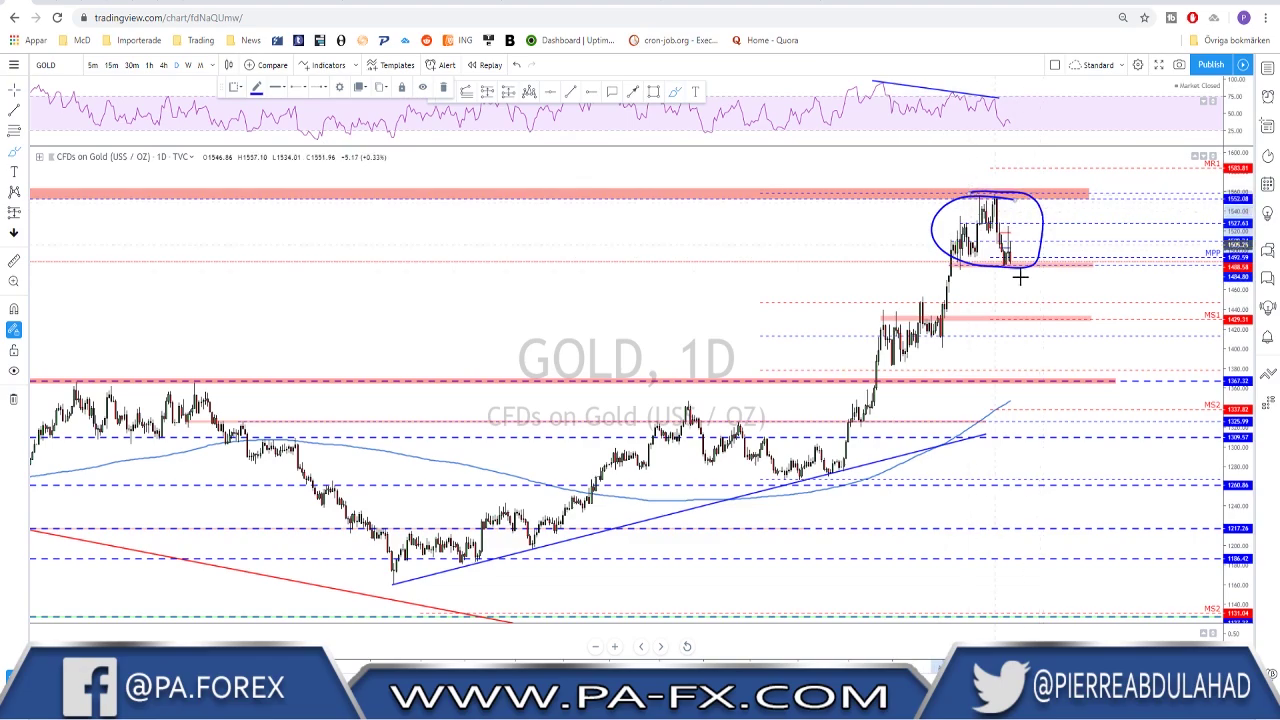
left_click_drag(1012, 262, 1051, 318)
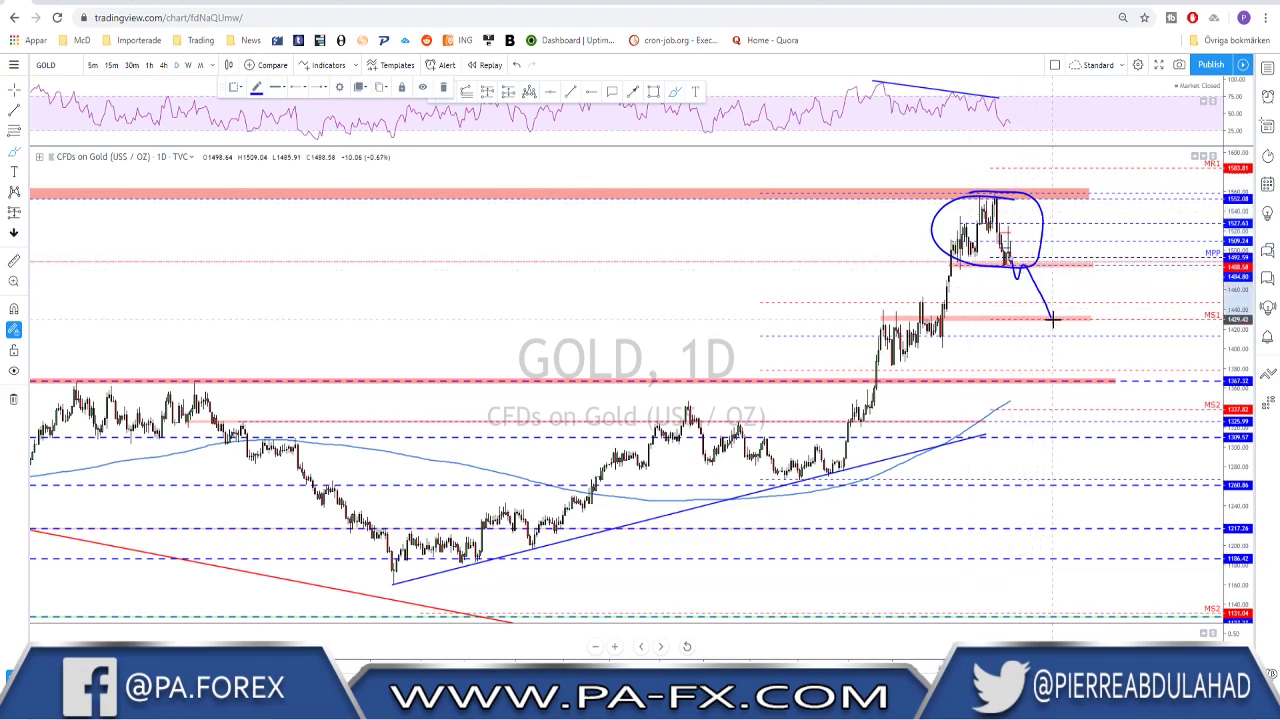
key("ctrl+z")
key("ctrl+z")
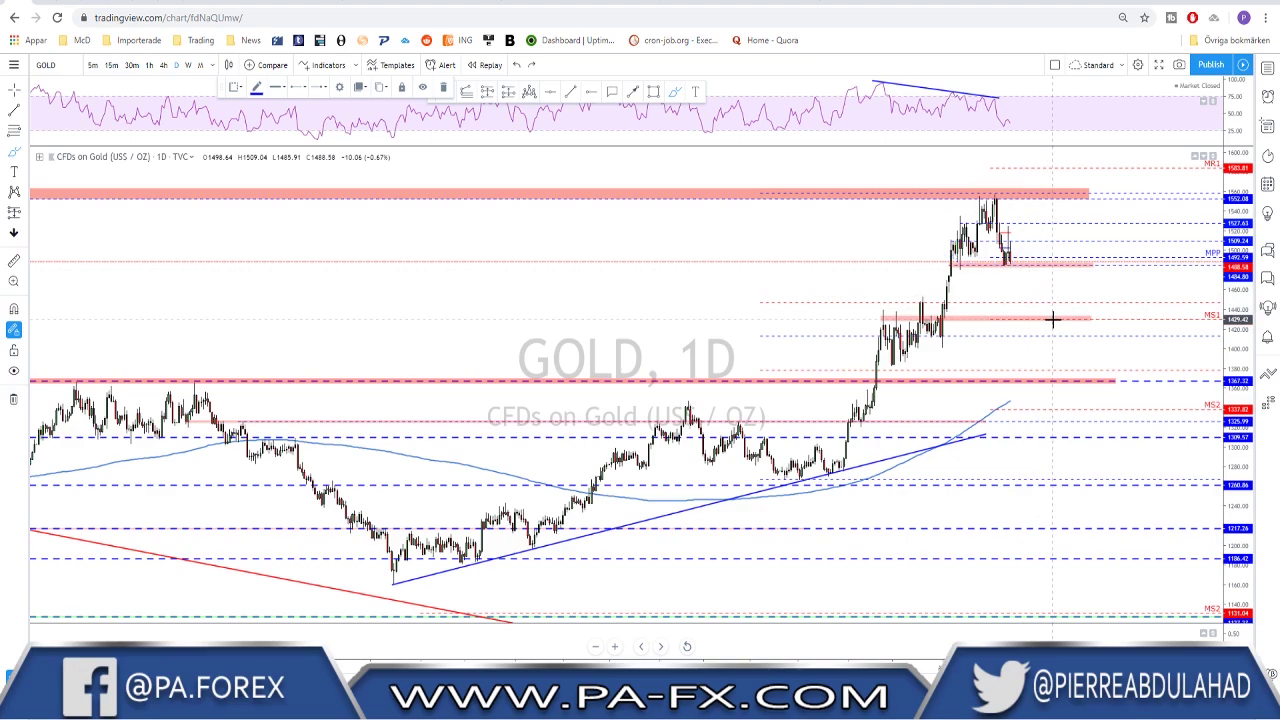
left_click(163, 64)
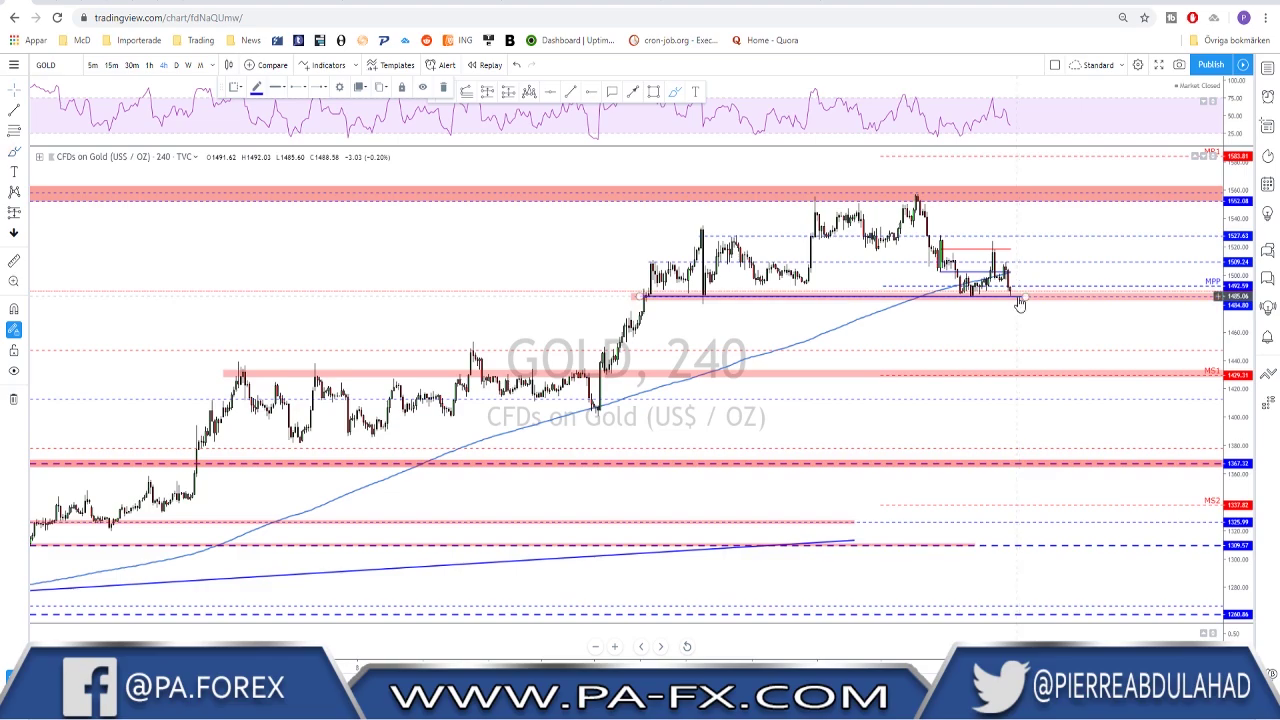
Step: Deselect the horizontal support line and change the chart symbol to EURUSD
left_click(992, 300)
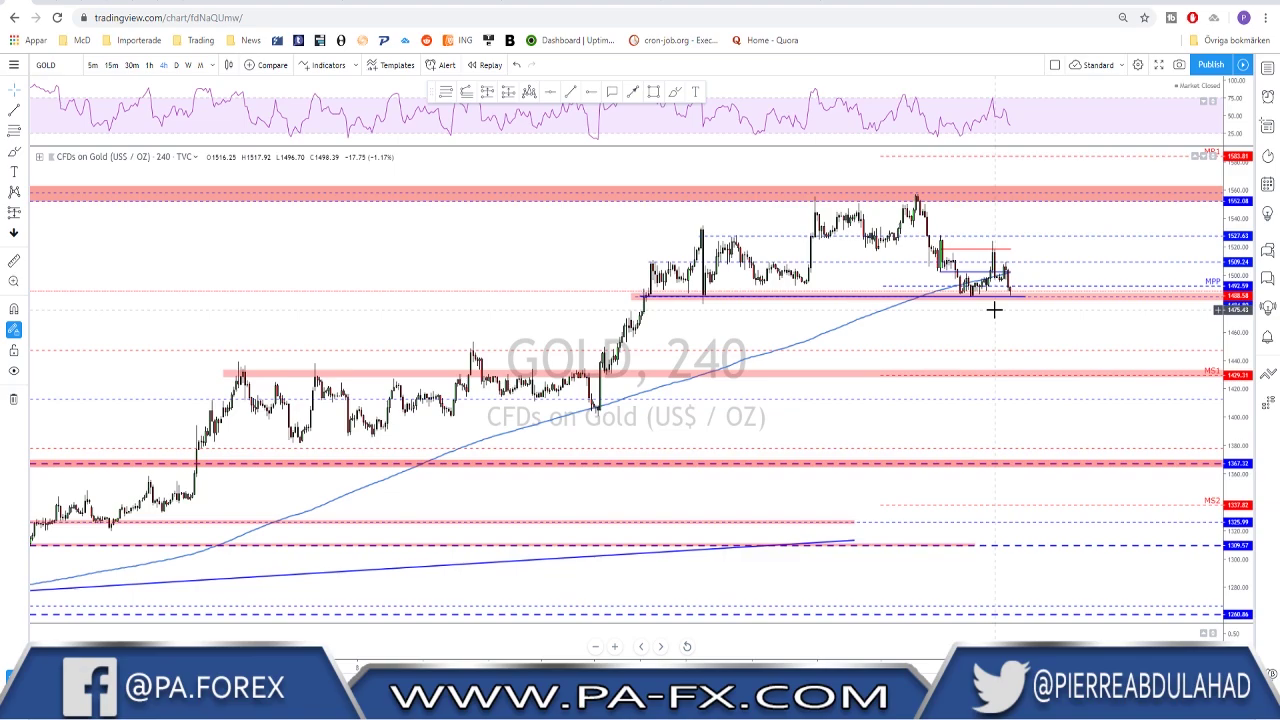
key("space")
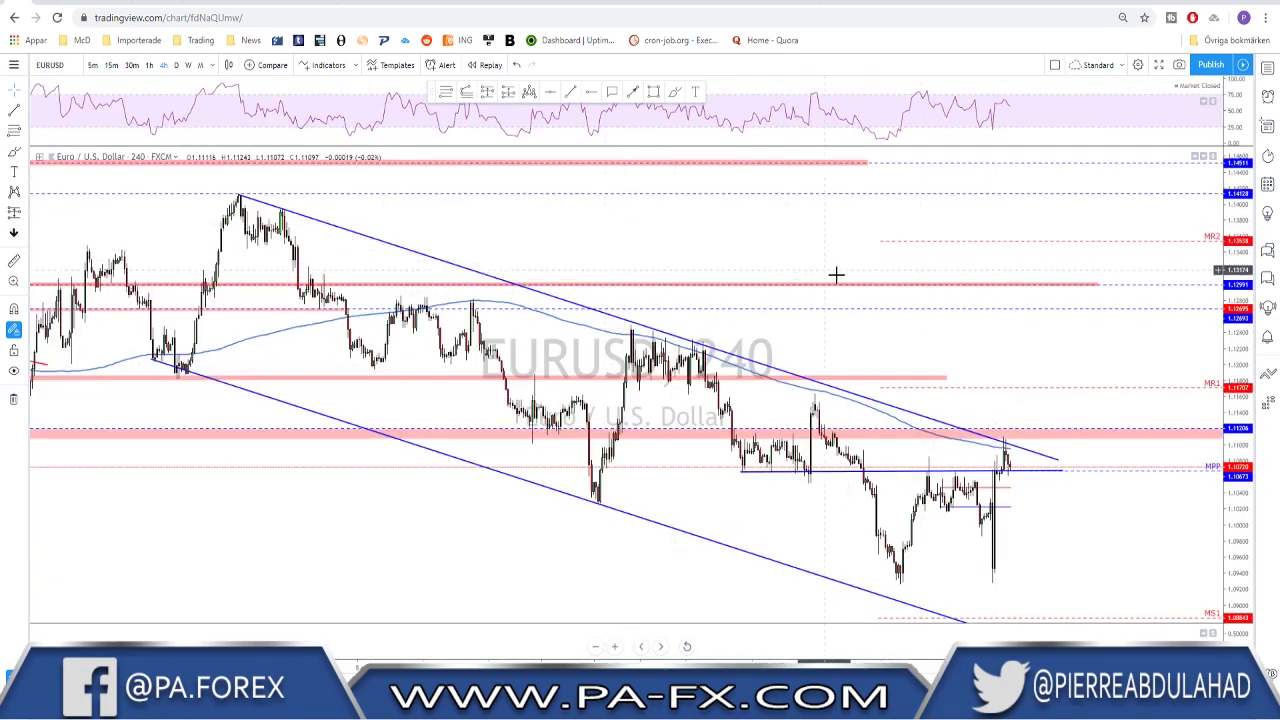
scroll(834, 278, "up", 2)
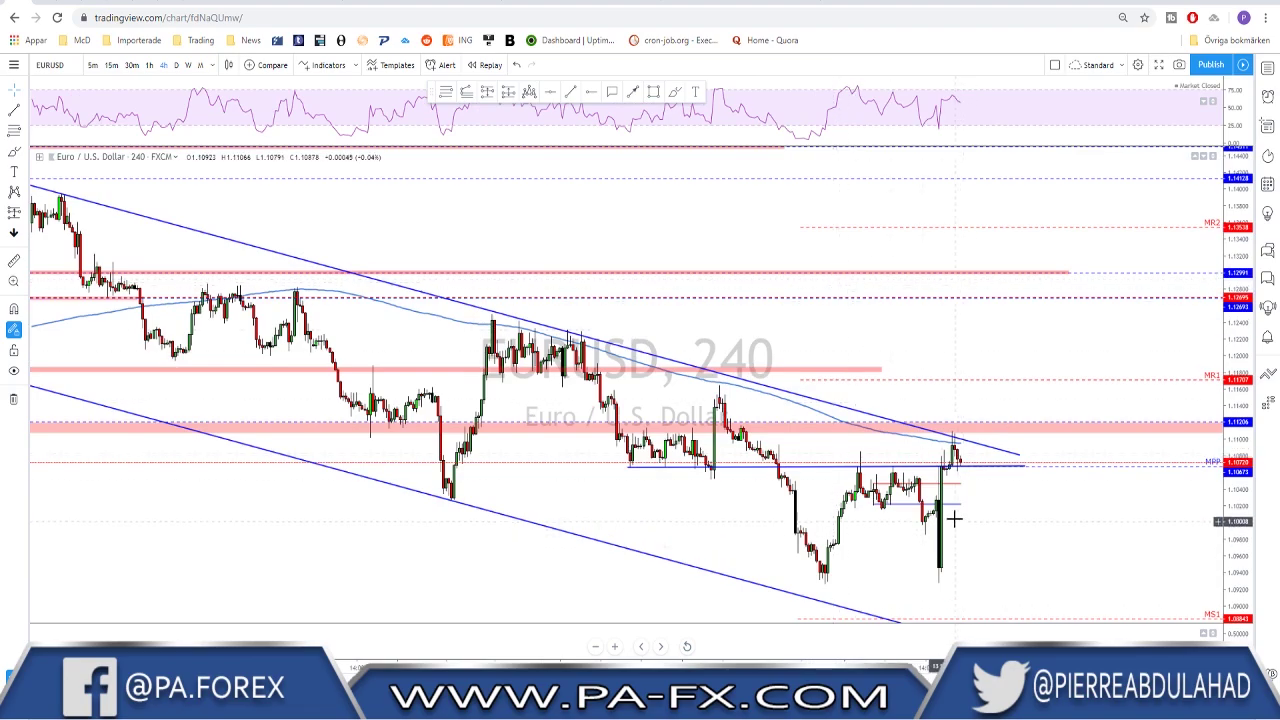
left_click_drag(947, 516, 927, 513)
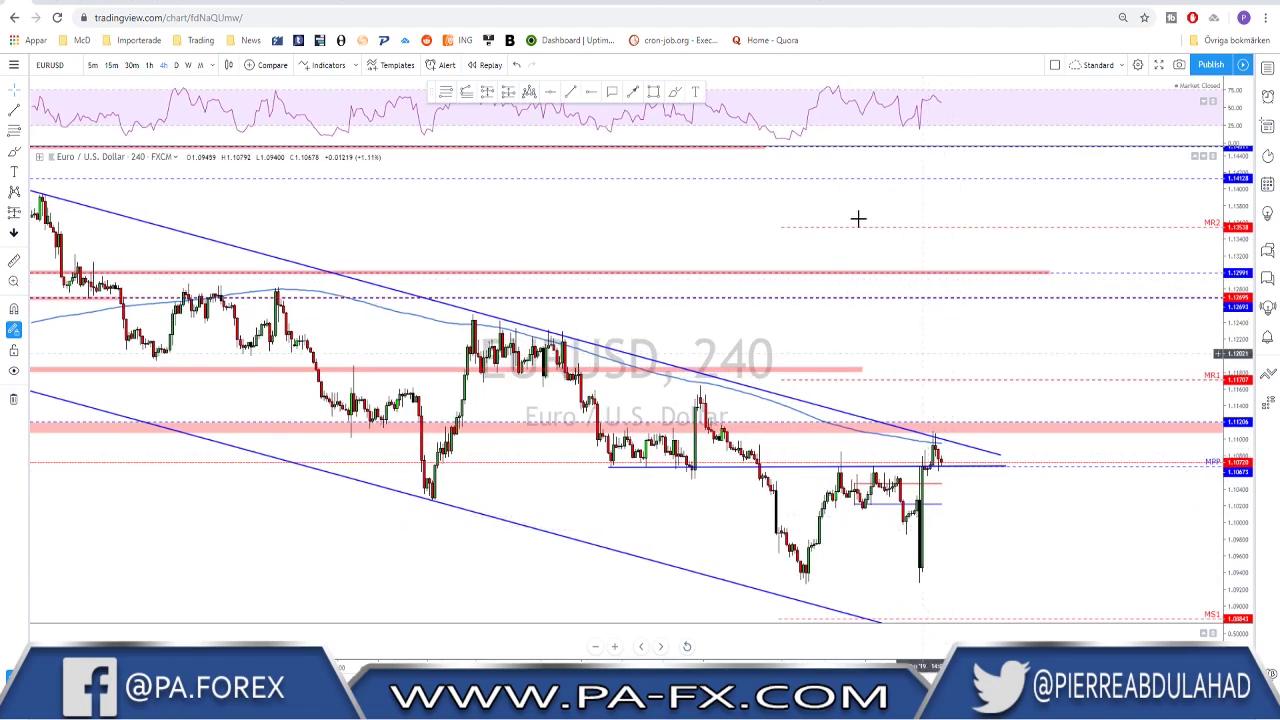
left_click(675, 93)
left_click(176, 65)
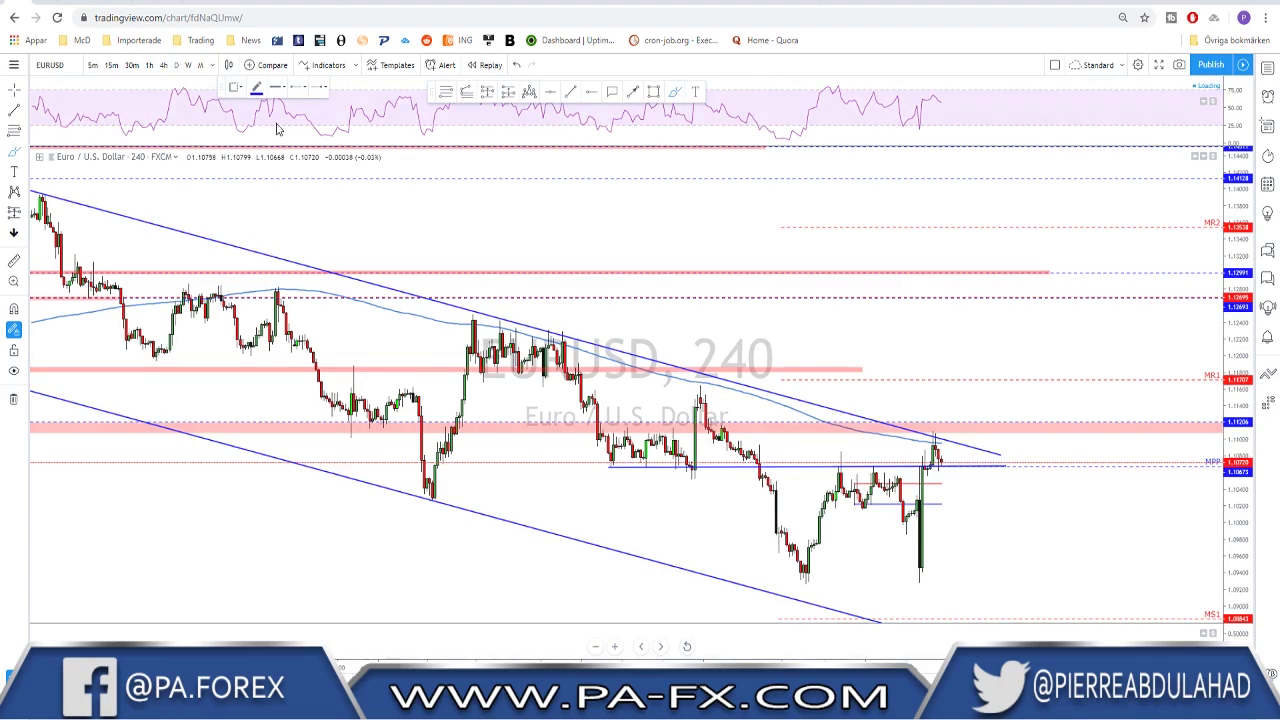
scroll(914, 463, "up", 2)
scroll(1029, 443, "down", 3)
scroll(980, 451, "up", 3)
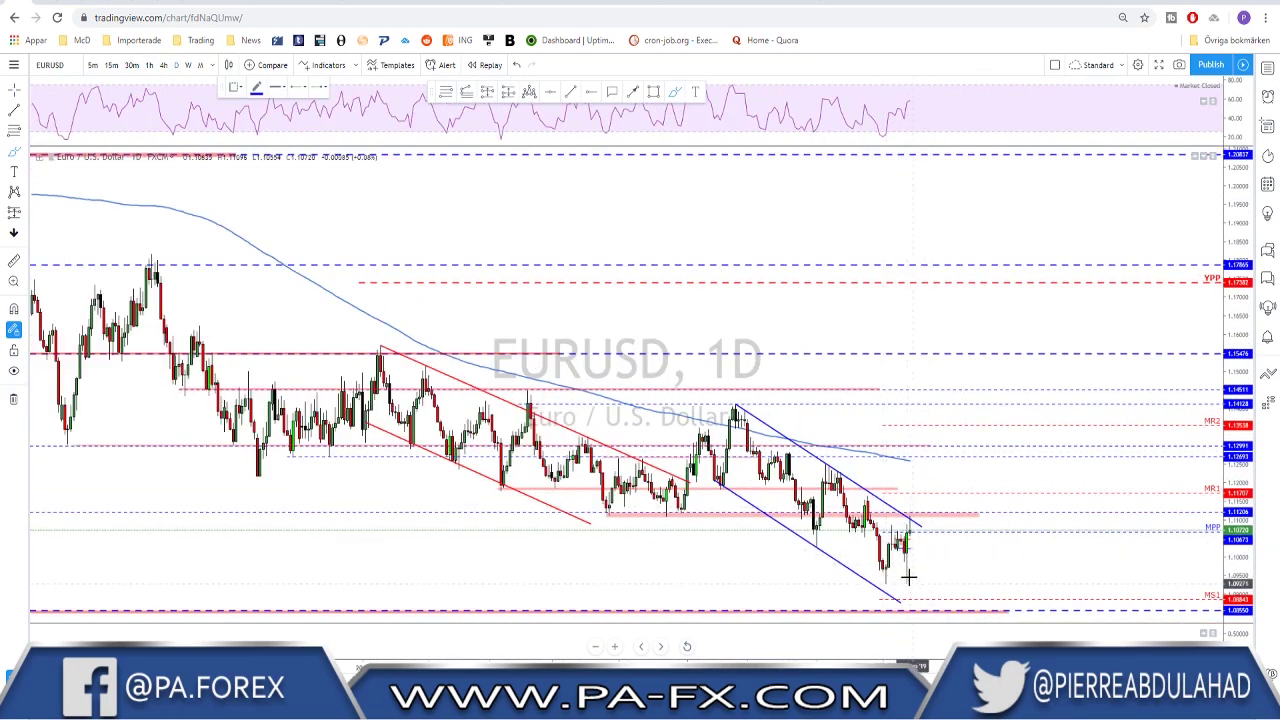
mouse_move(879, 582)
left_mouse_down()
mouse_move(948, 583)
mouse_move(897, 532)
mouse_move(905, 584)
left_mouse_up()
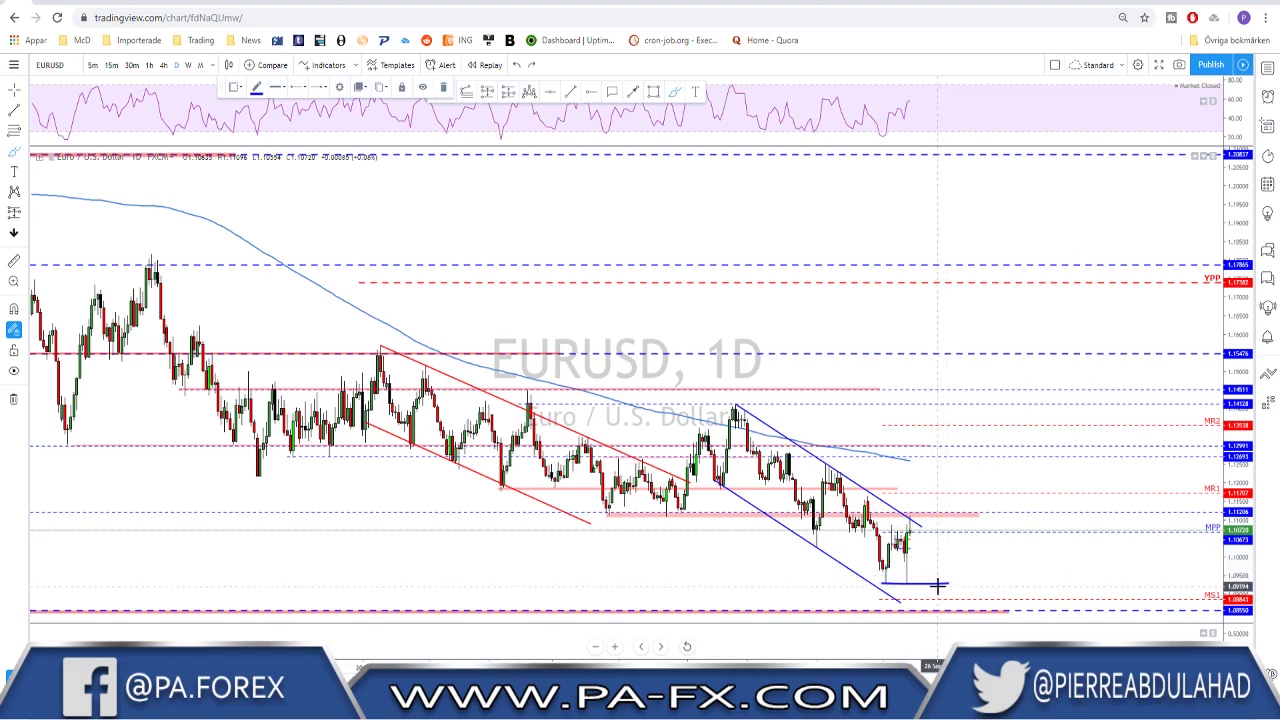
left_click(916, 584)
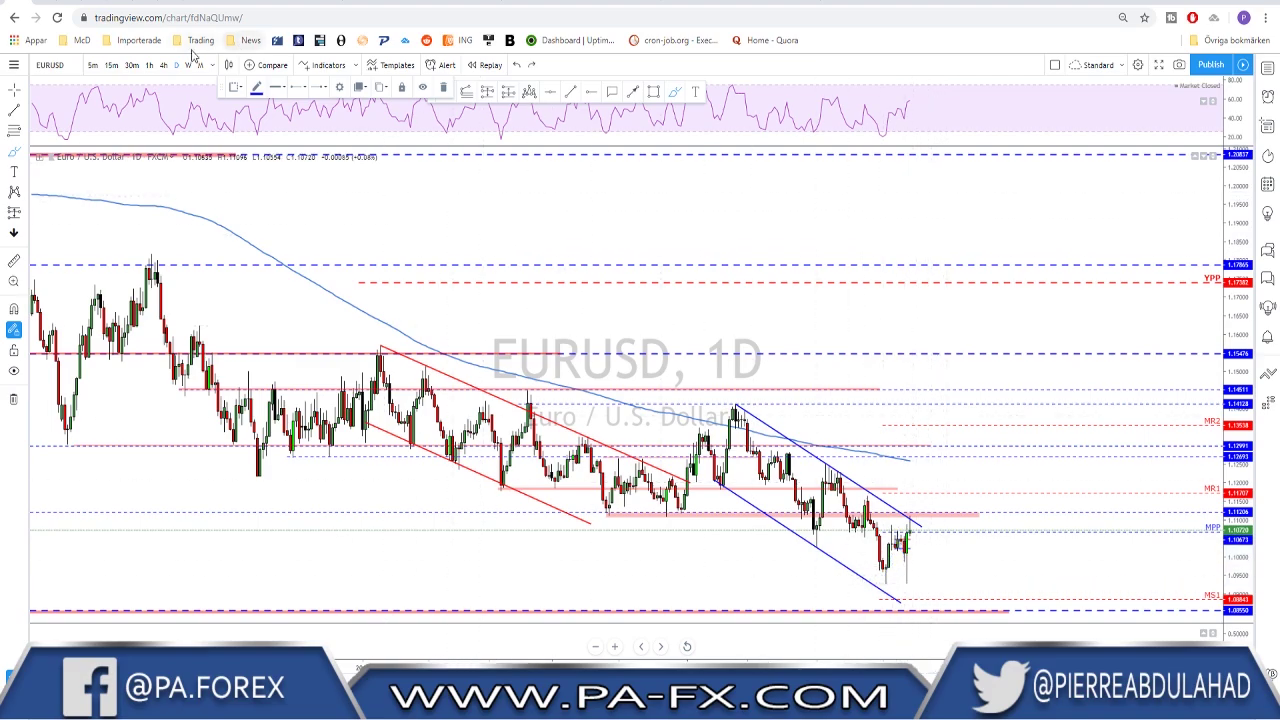
left_click(163, 65)
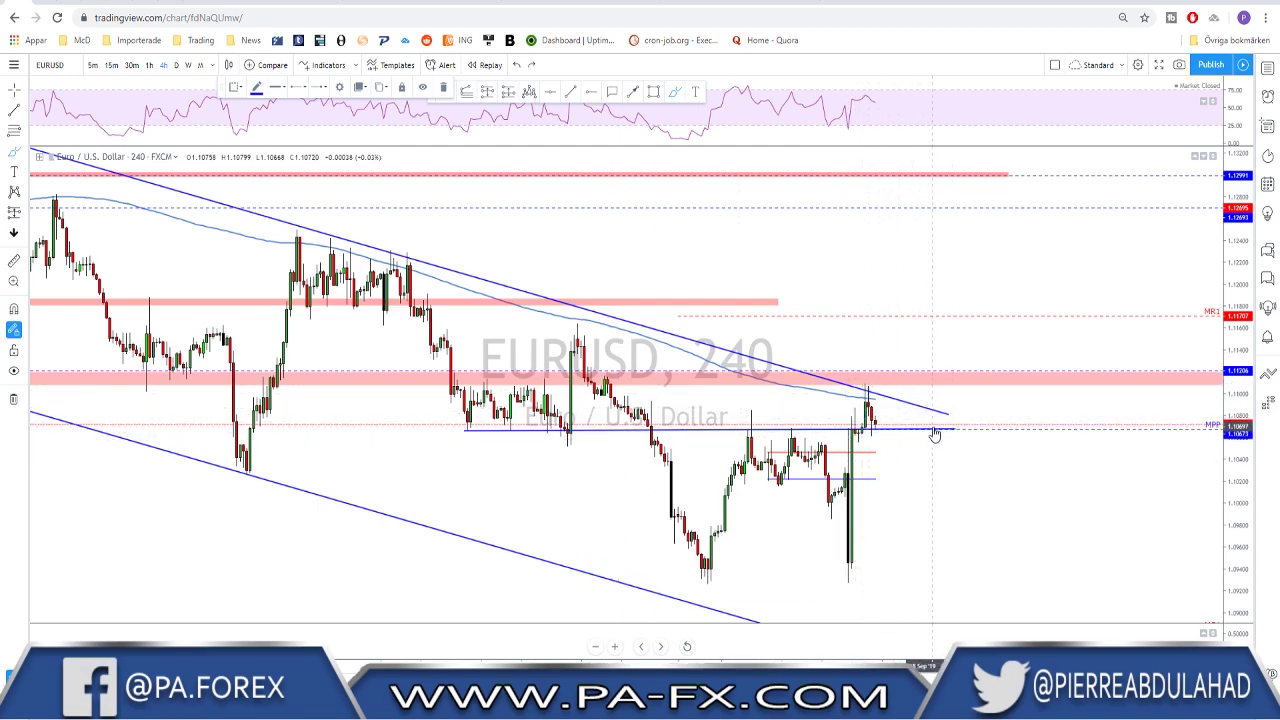
scroll(877, 409, "down", 3)
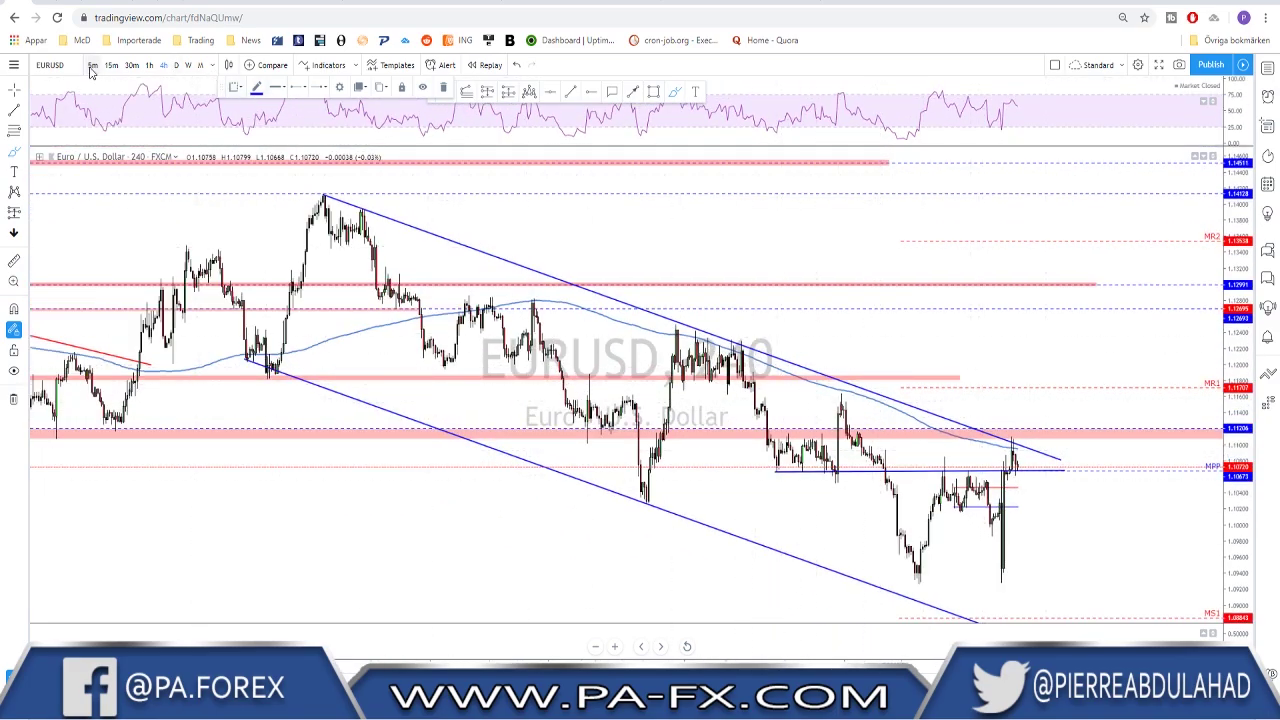
Step: Switch EURUSD to daily and circle the three lower highs along the channel top
left_click(177, 65)
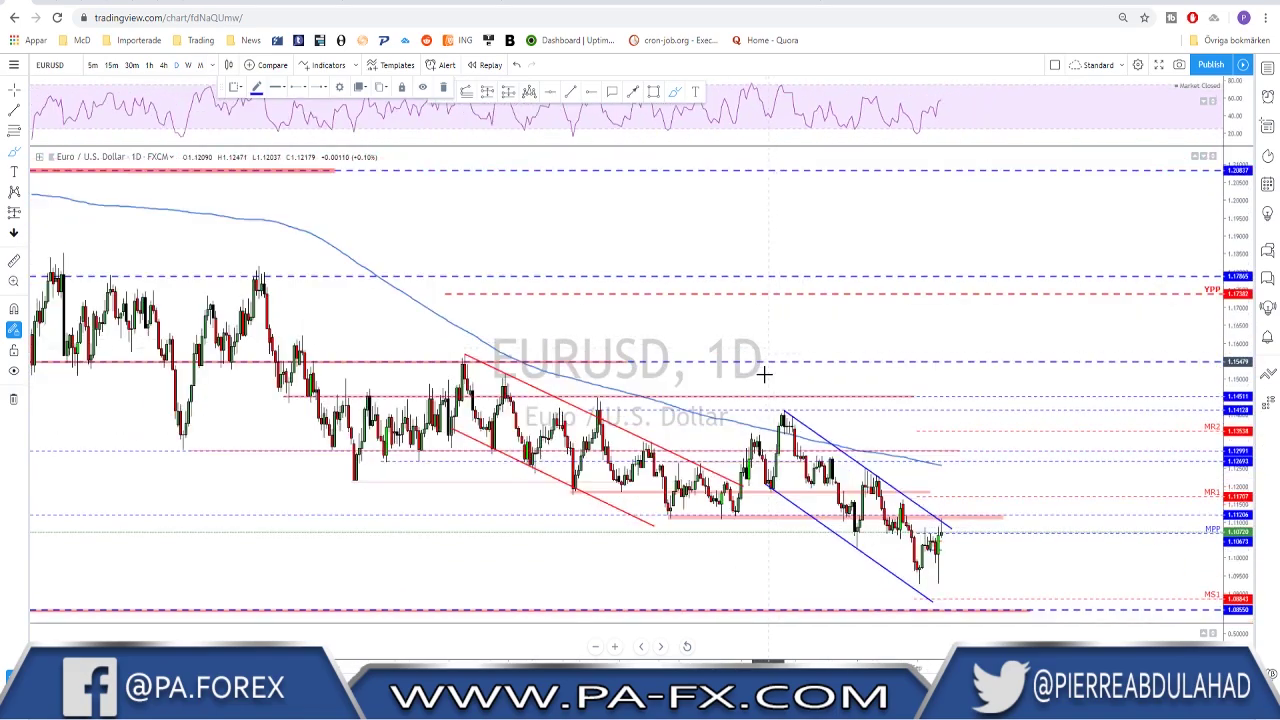
mouse_move(685, 400)
left_mouse_down()
mouse_move(668, 412)
mouse_move(684, 394)
left_mouse_up()
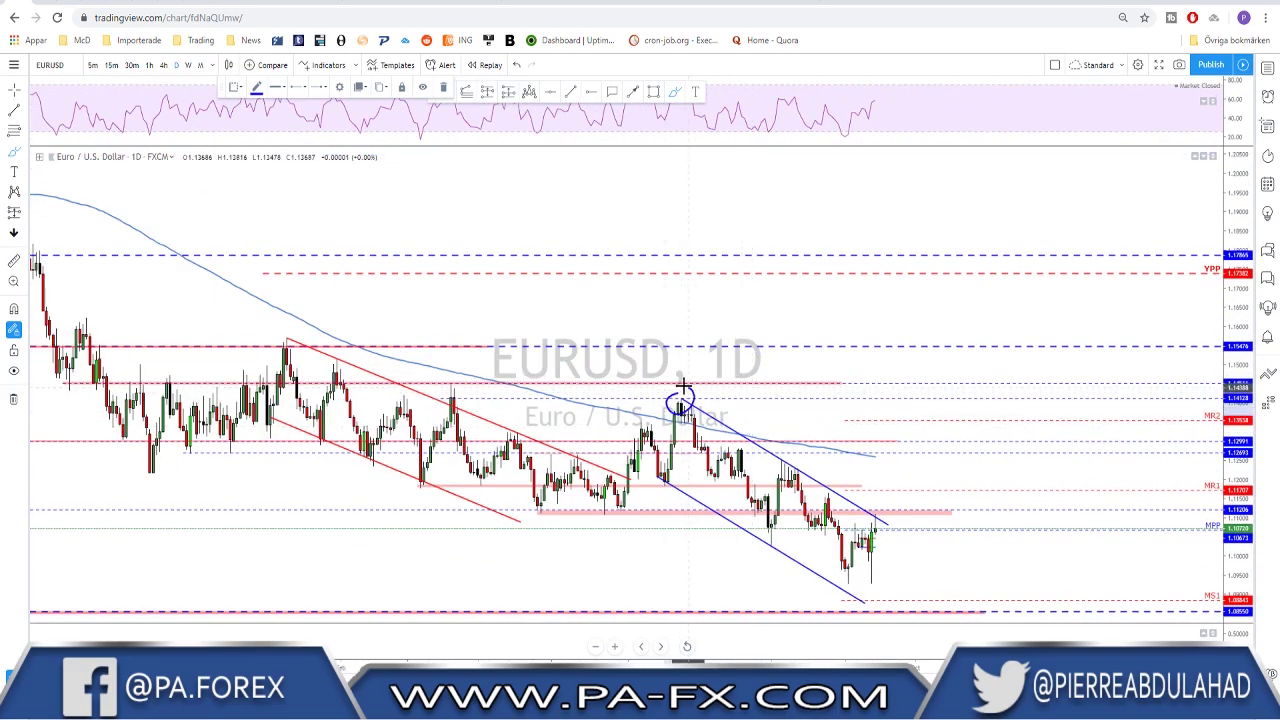
mouse_move(773, 453)
left_mouse_down()
mouse_move(800, 478)
mouse_move(778, 455)
left_mouse_up()
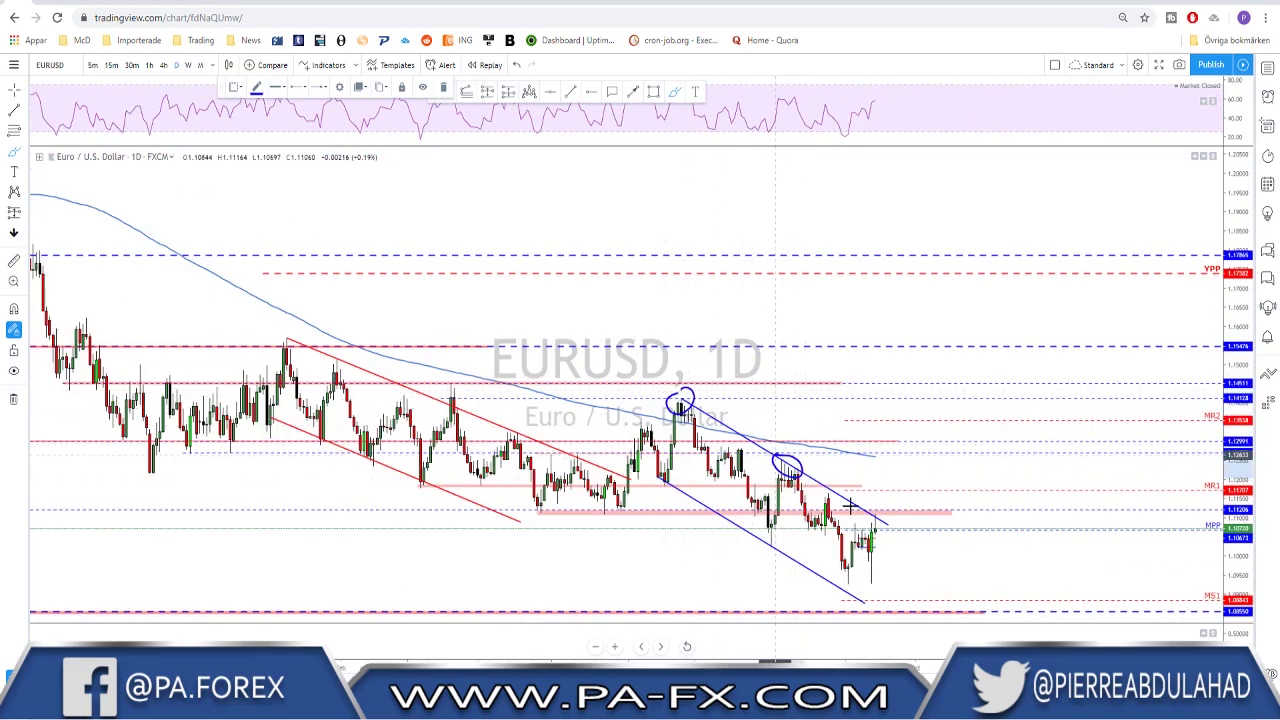
mouse_move(872, 510)
left_mouse_down()
mouse_move(862, 527)
mouse_move(882, 510)
mouse_move(876, 522)
left_mouse_up()
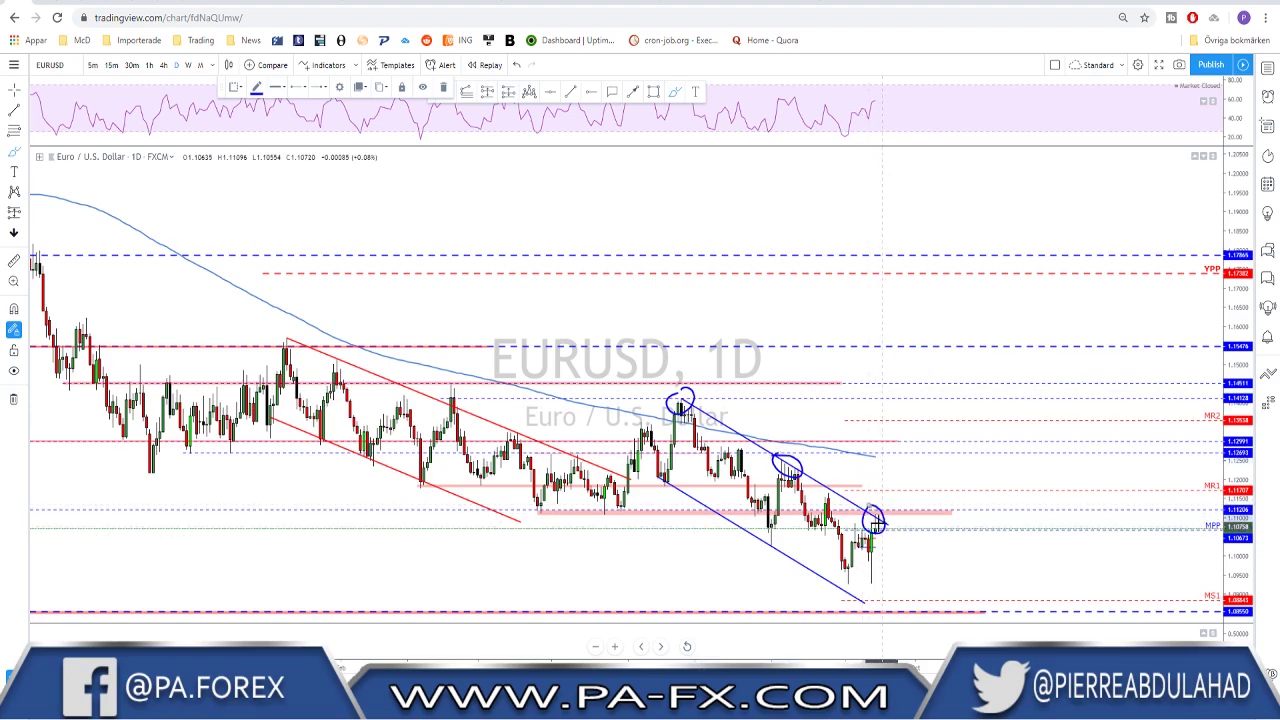
scroll(790, 485, "down", 2)
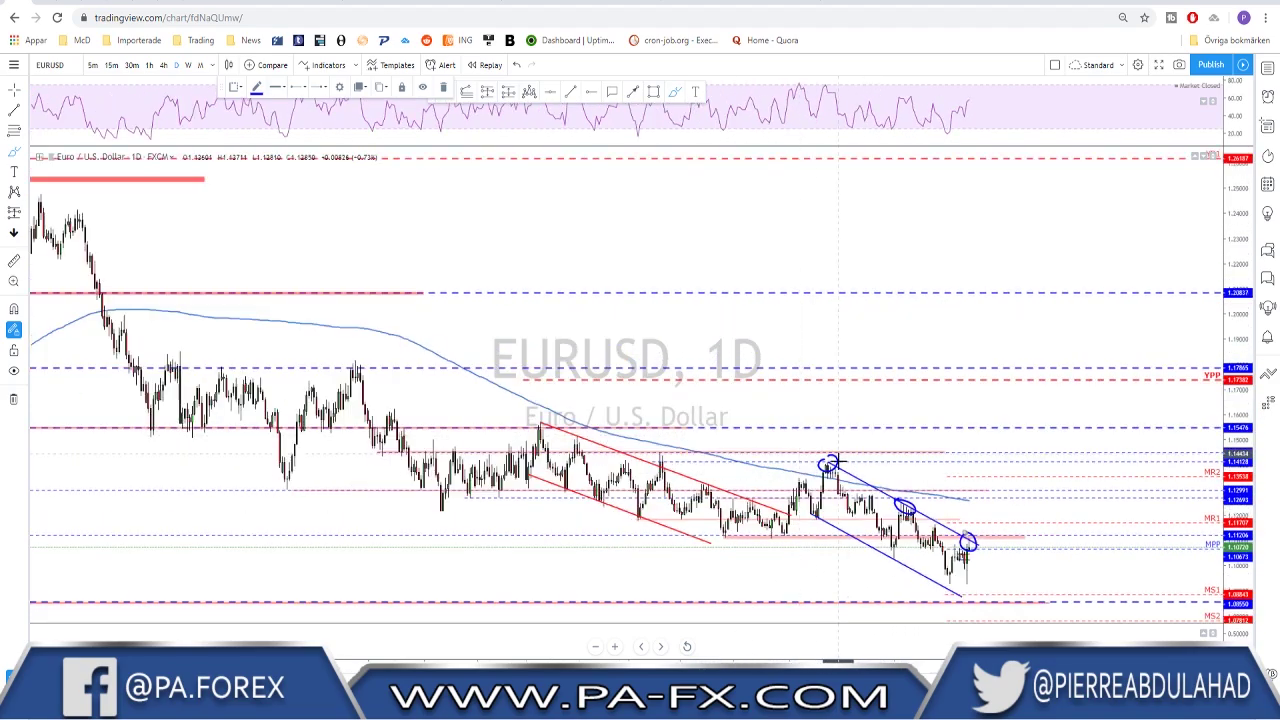
scroll(772, 476, "down", 2)
scroll(774, 480, "down", 2)
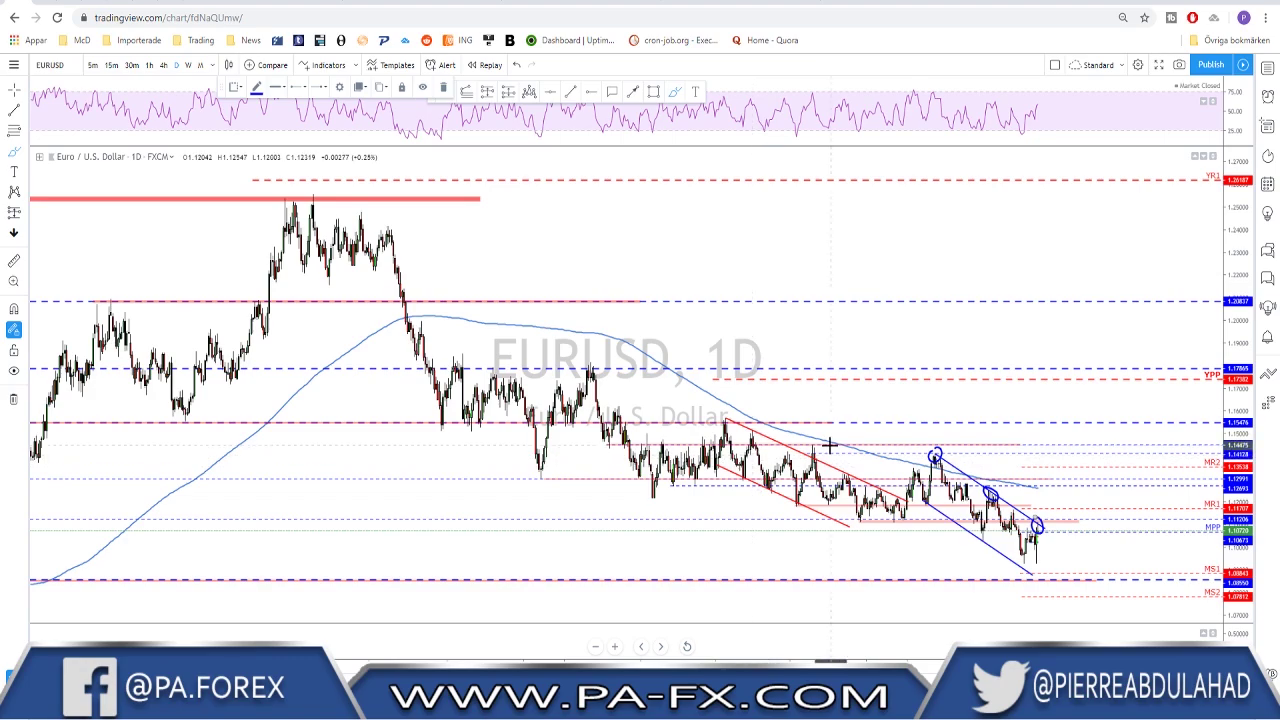
scroll(795, 443, "up", 3)
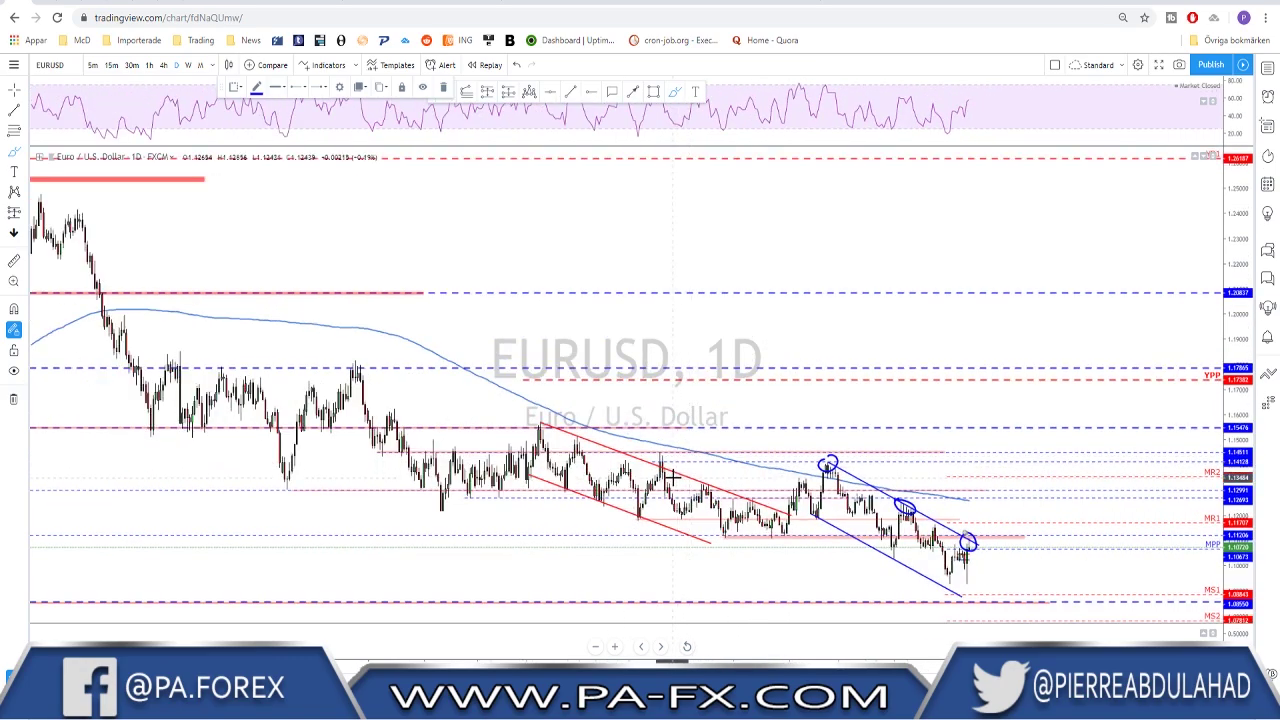
scroll(667, 484, "up", 1)
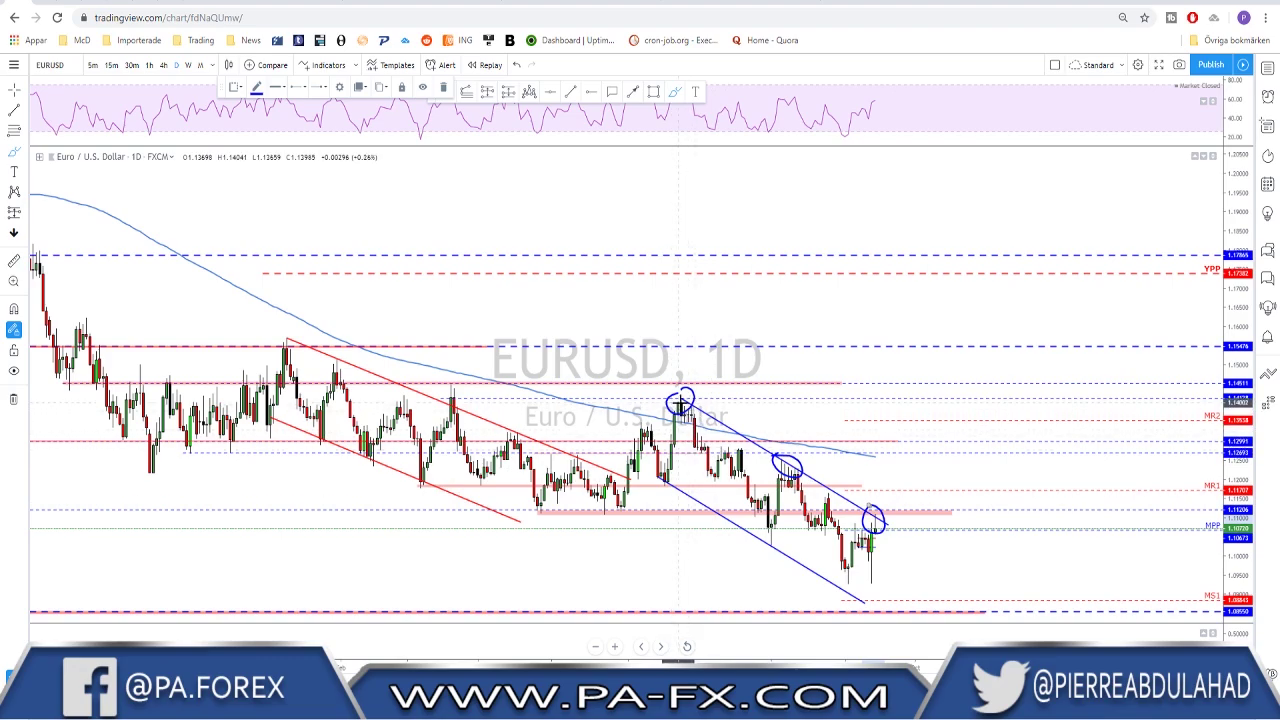
Step: Sketch the zigzag of lower highs and lows, then zoom into the recent candles
mouse_move(680, 403)
left_mouse_down()
mouse_move(770, 537)
mouse_move(790, 468)
mouse_move(848, 578)
mouse_move(858, 524)
mouse_move(869, 586)
mouse_move(876, 518)
left_mouse_up()
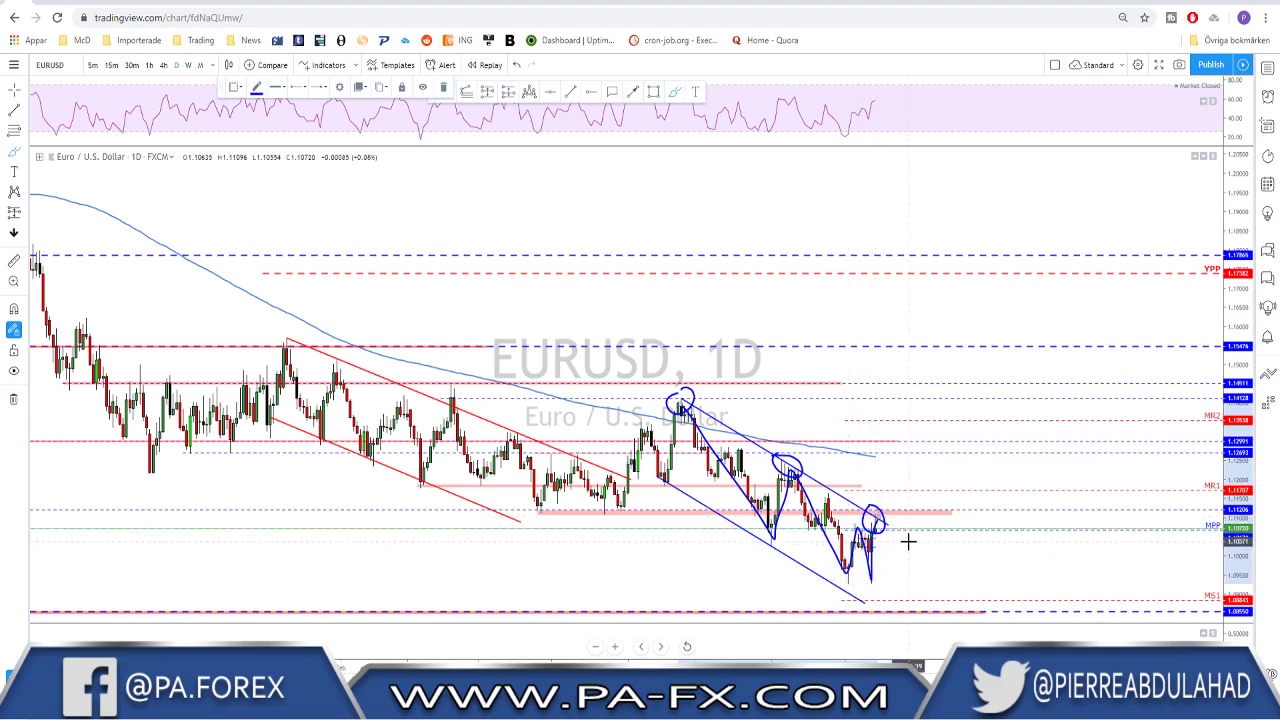
scroll(908, 541, "down", 5)
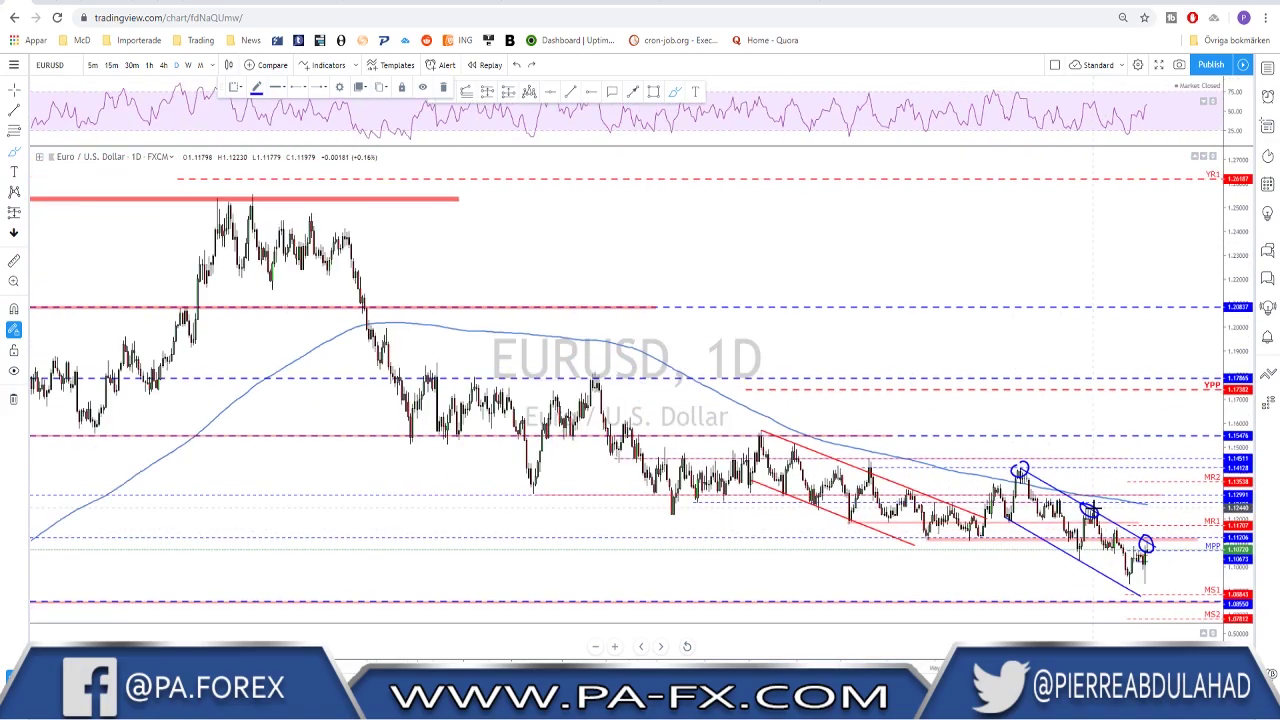
scroll(1086, 501, "up", 5)
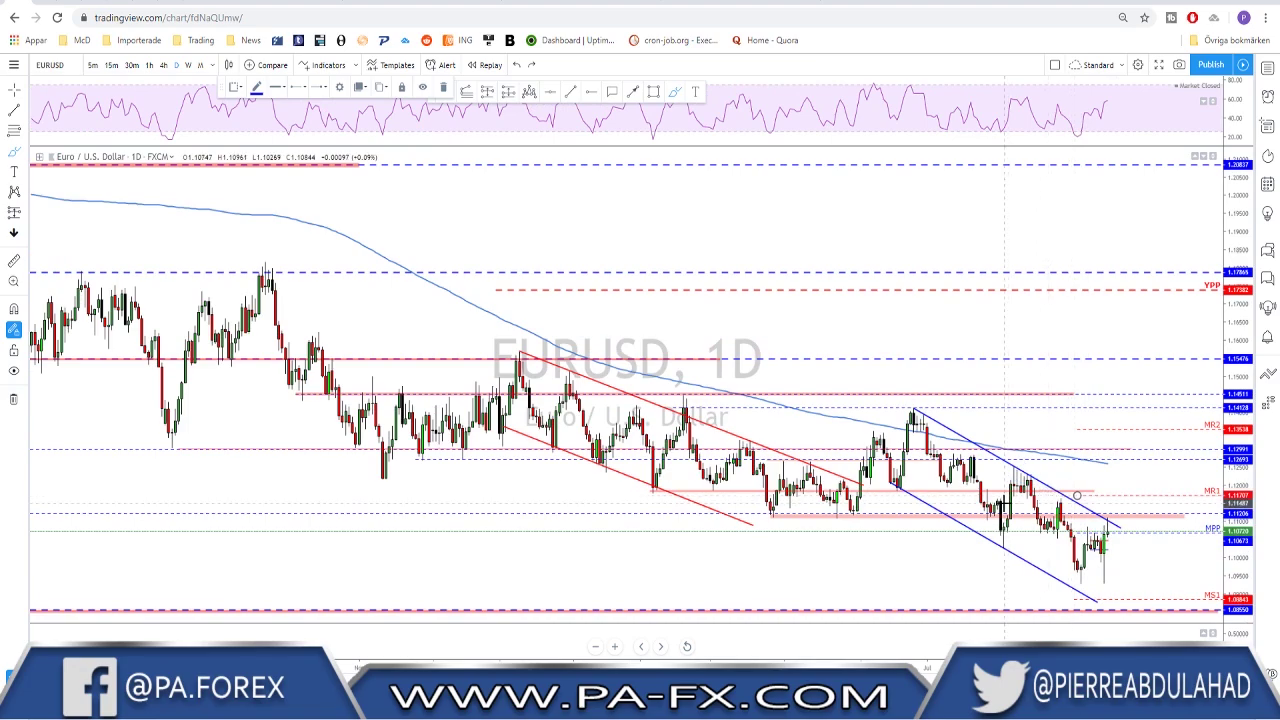
scroll(1002, 501, "up", 2)
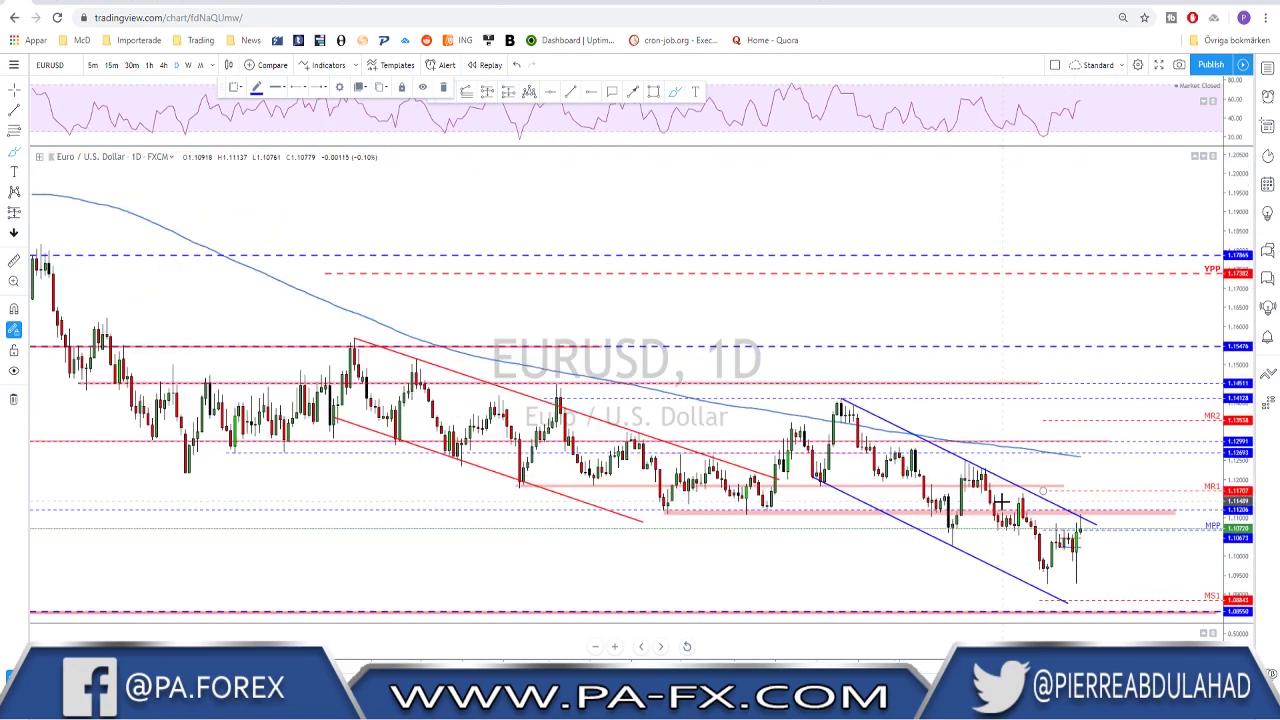
scroll(1001, 501, "up", 2)
scroll(992, 525, "up", 2)
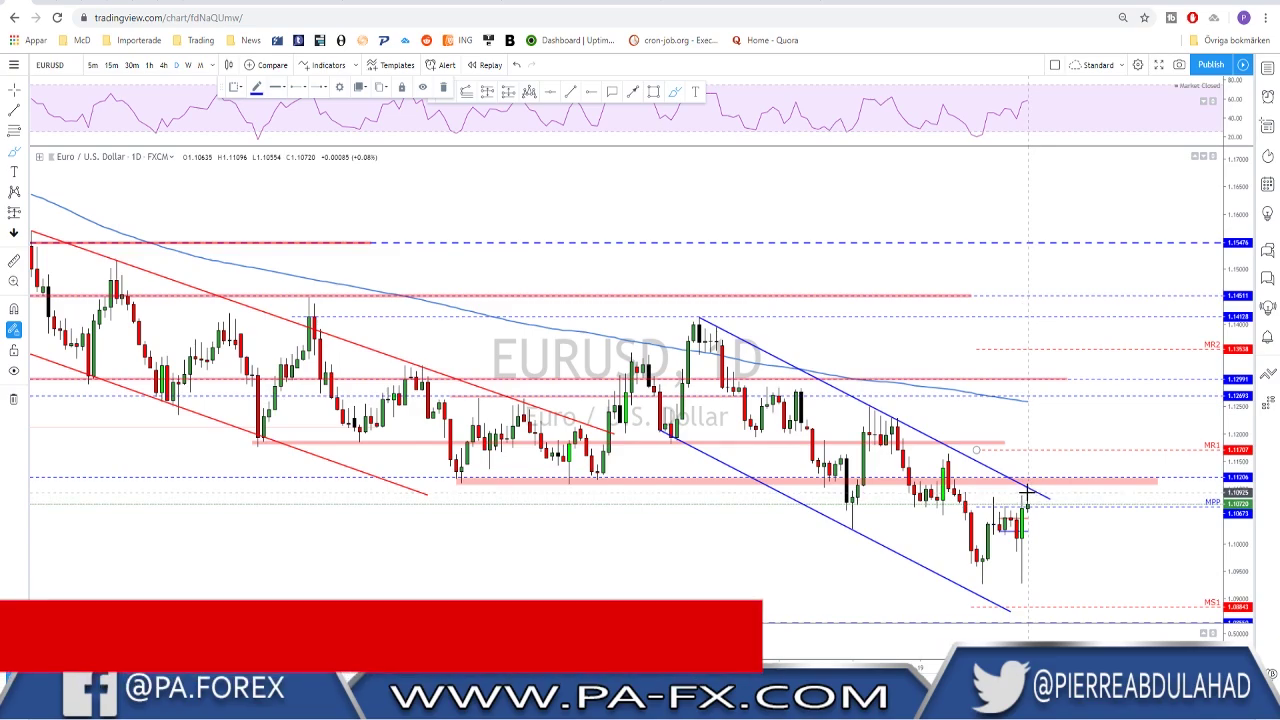
Step: Switch EURUSD to 4-hour candles and sketch a projected rise with a dip
left_click(163, 65)
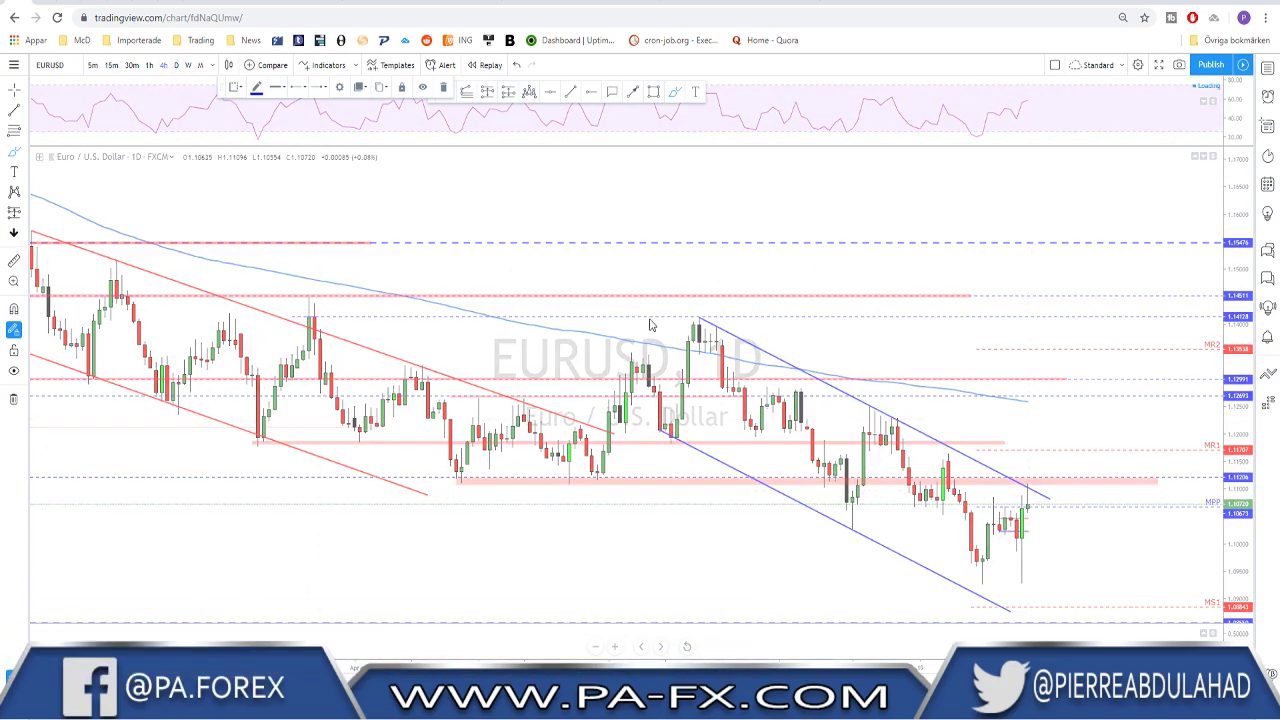
scroll(920, 423, "down", 3)
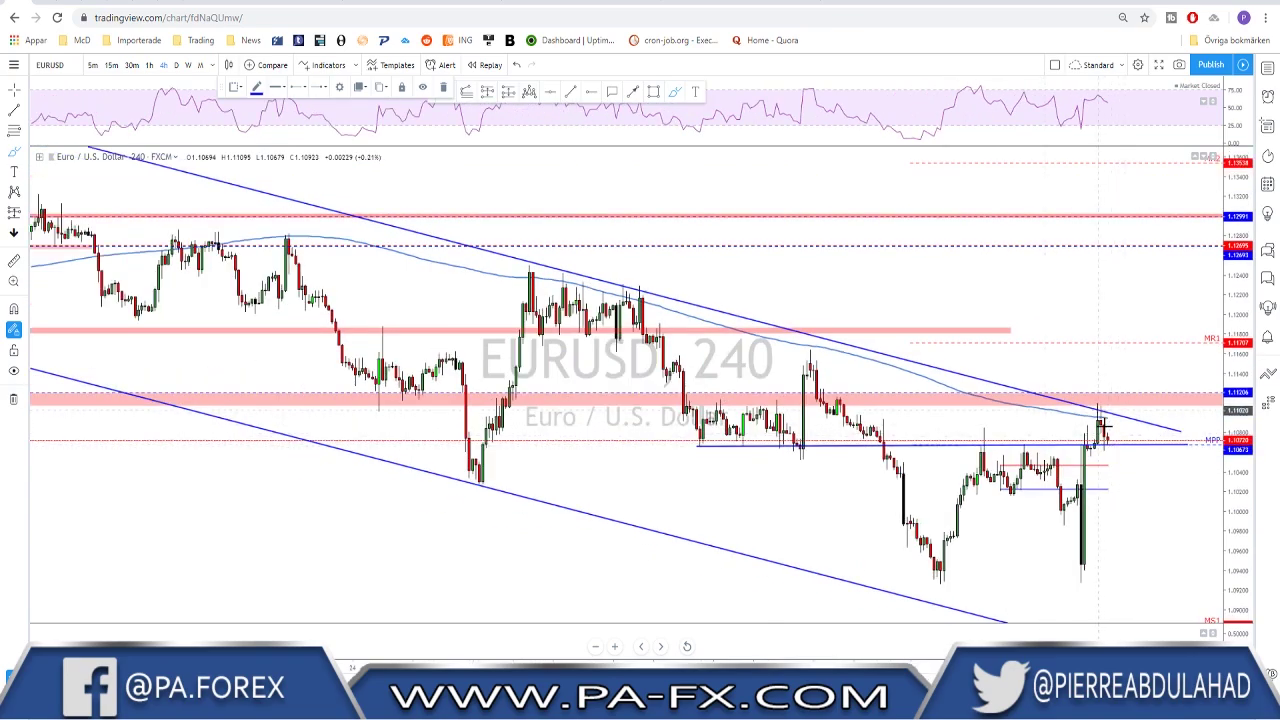
left_click_drag(1106, 440, 1127, 376)
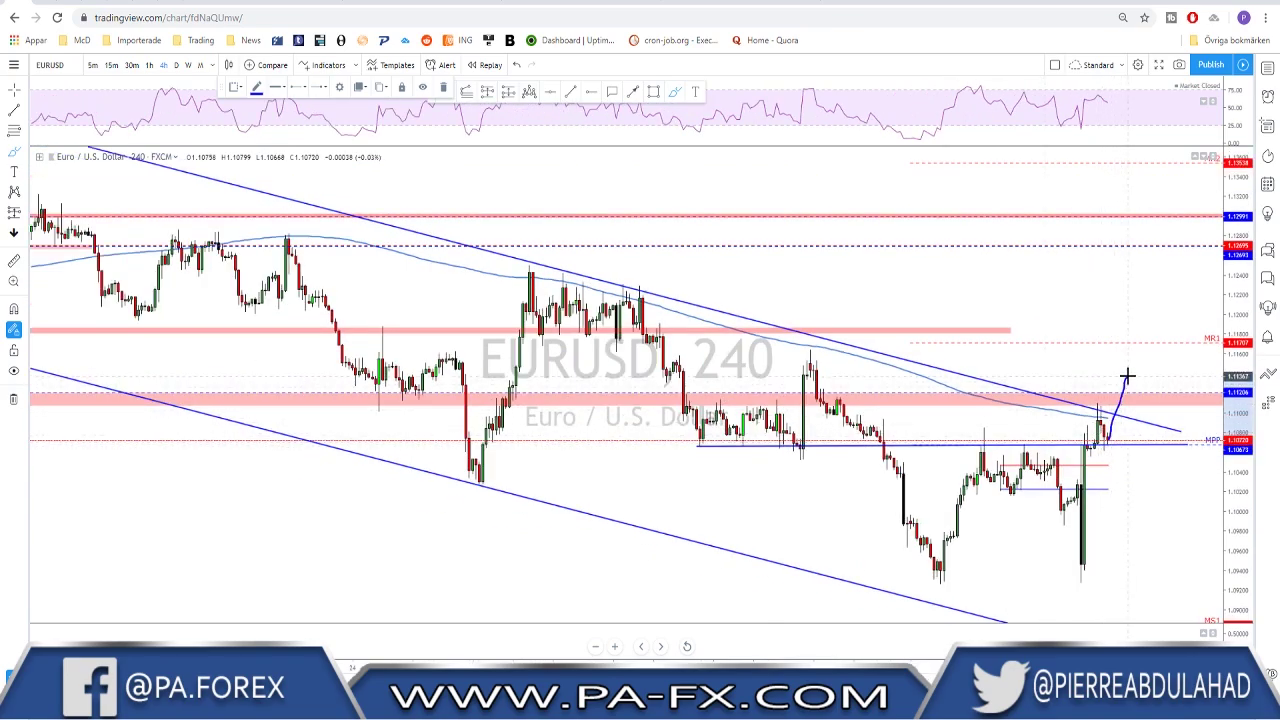
scroll(990, 405, "down", 2)
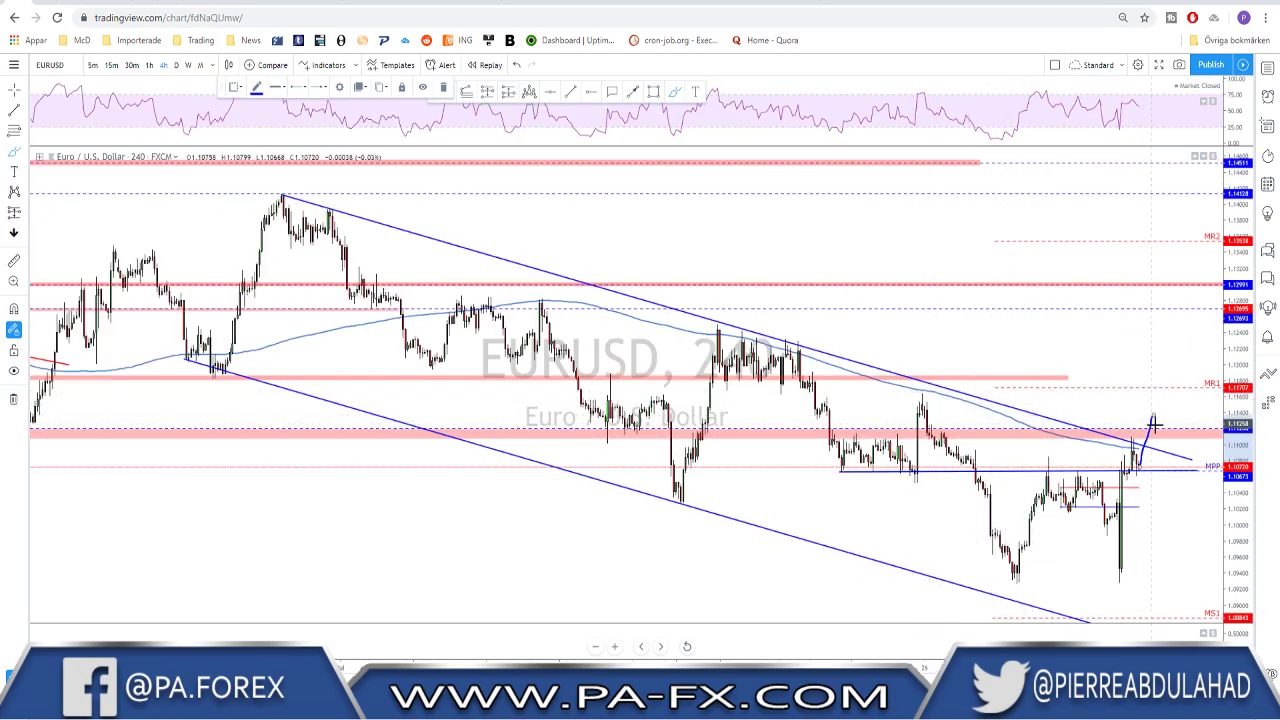
mouse_move(1152, 415)
left_mouse_down()
mouse_move(1165, 437)
mouse_move(1180, 380)
left_mouse_up()
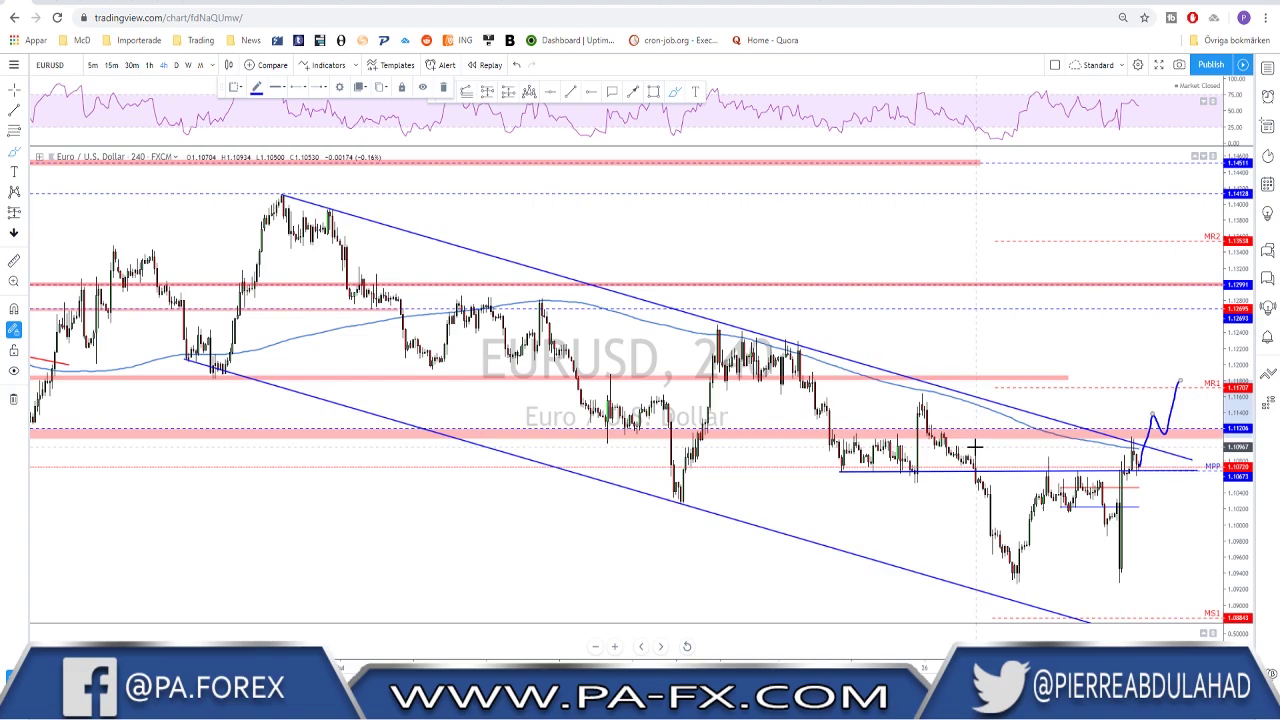
Step: Circle the latest high at the upper channel line, sketch a drop, then undo the sketches
scroll(975, 447, "up", 4)
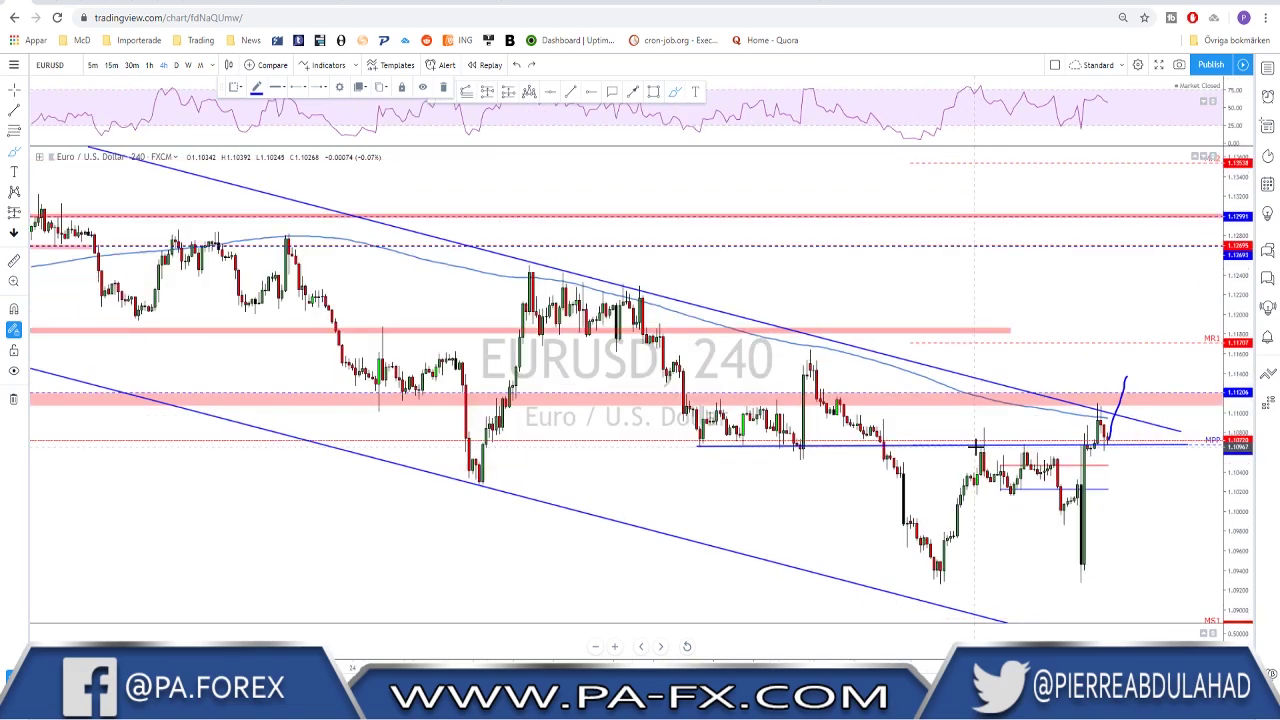
mouse_move(1100, 381)
left_mouse_down()
mouse_move(1124, 400)
mouse_move(1080, 395)
mouse_move(1084, 379)
left_mouse_up()
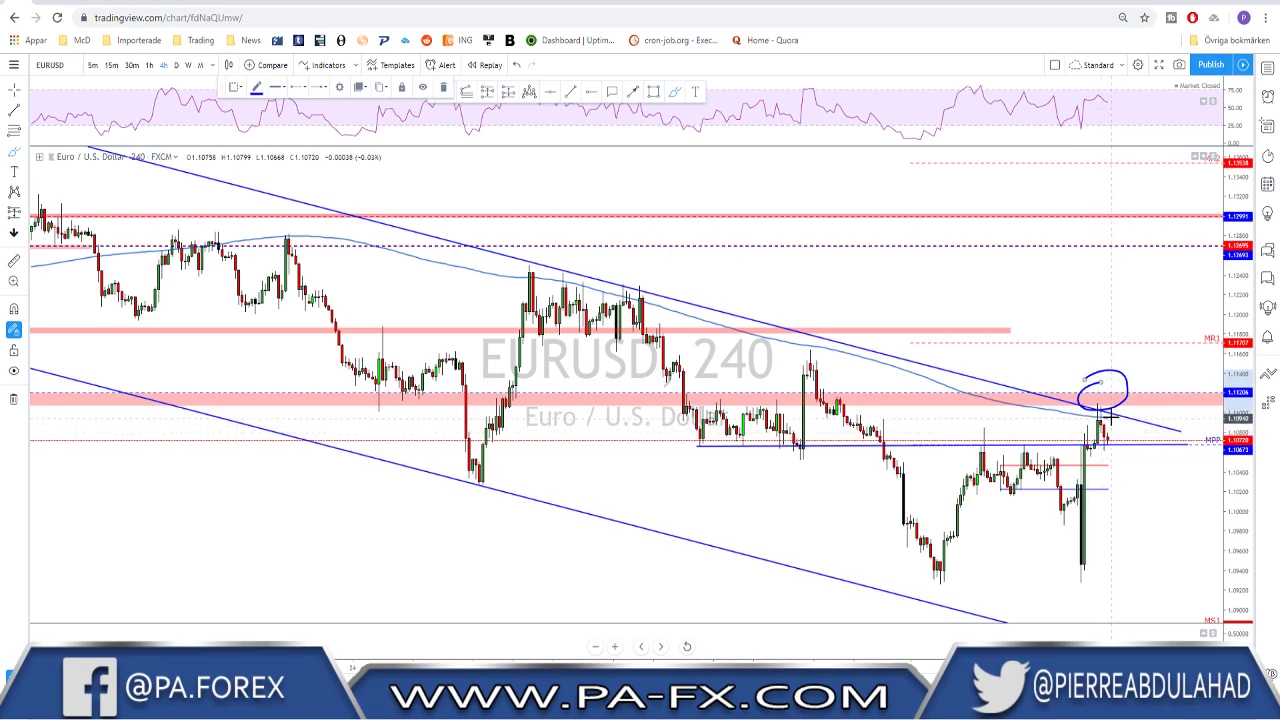
mouse_move(1101, 407)
left_mouse_down()
mouse_move(1127, 487)
mouse_move(1151, 453)
mouse_move(1189, 588)
mouse_move(1194, 556)
left_mouse_up()
key("ctrl+z")
key("ctrl+z")
key("ctrl+z")
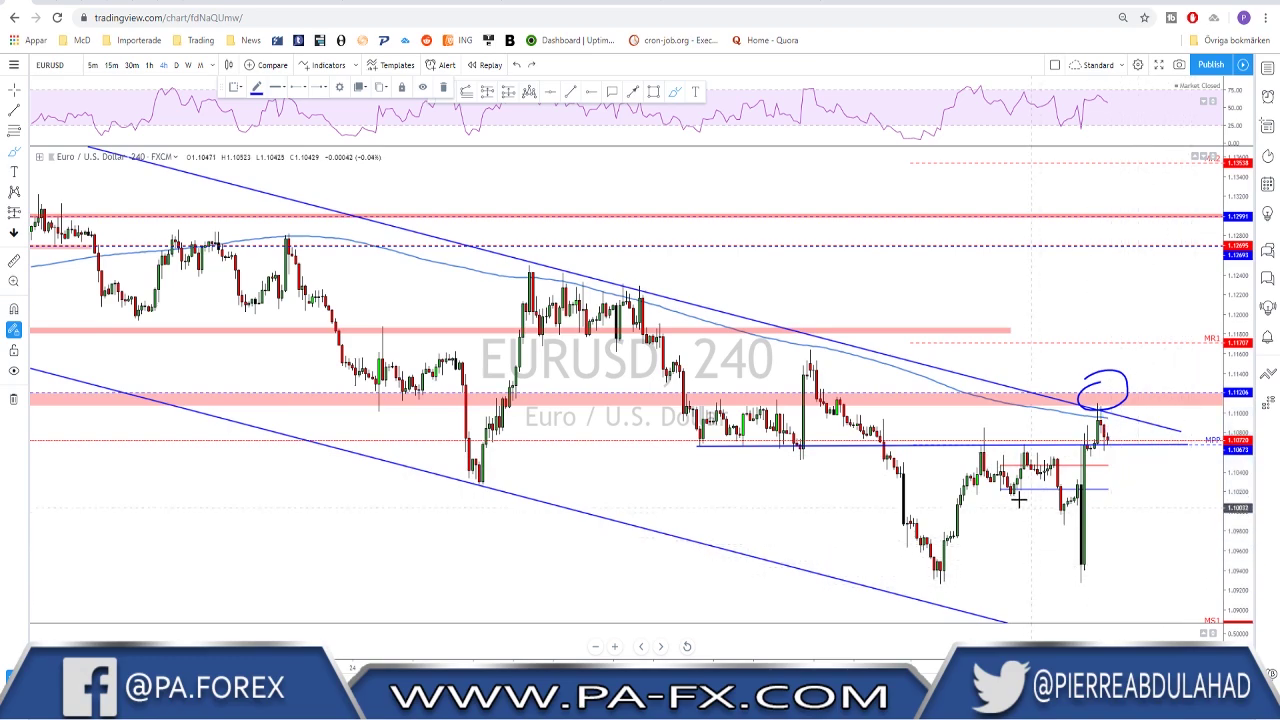
Step: Switch EURUSD to daily, circle the earlier support bounce and sketch a small upward move
left_click(176, 65)
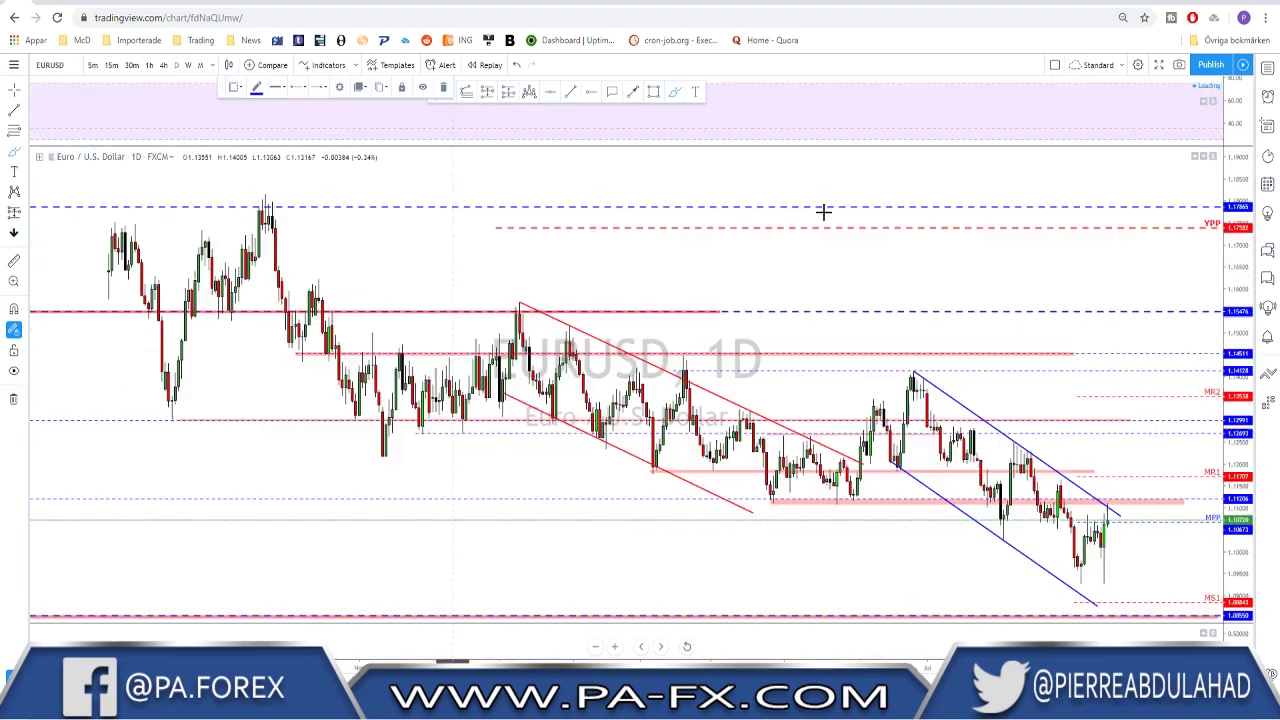
scroll(860, 230, "down", 10)
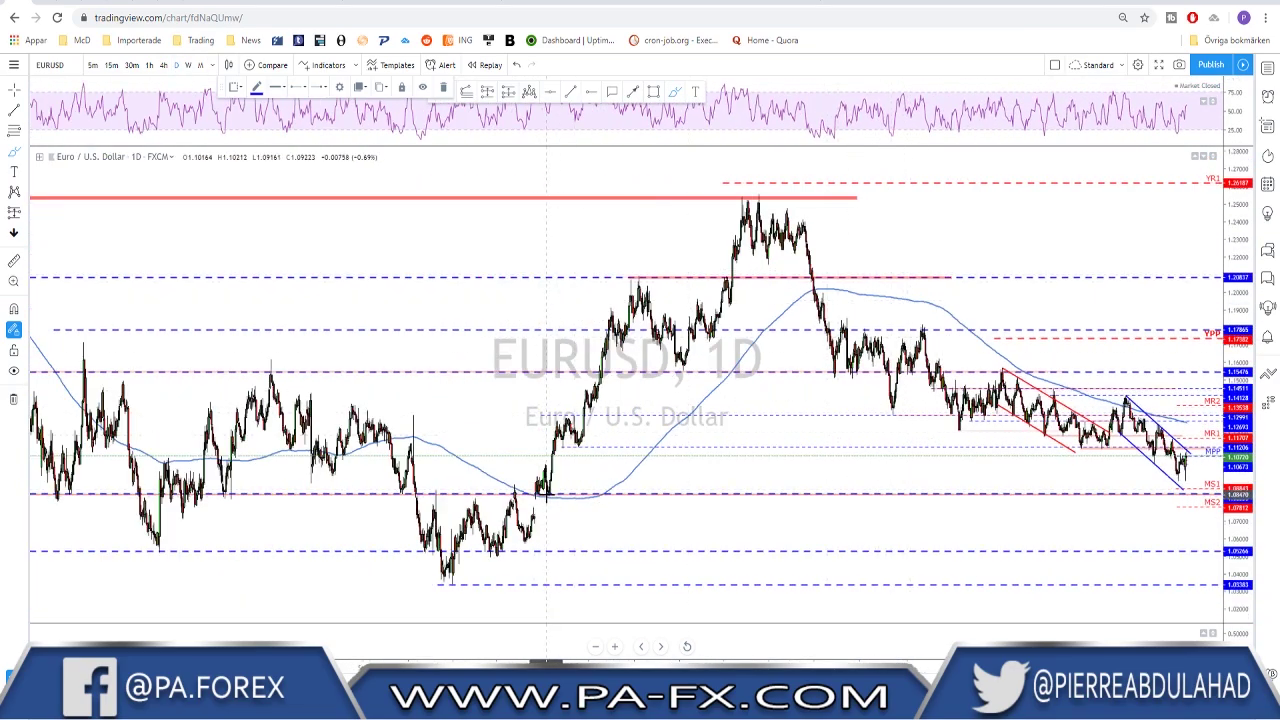
mouse_move(528, 492)
left_mouse_down()
mouse_move(578, 495)
mouse_move(526, 508)
mouse_move(537, 500)
left_mouse_up()
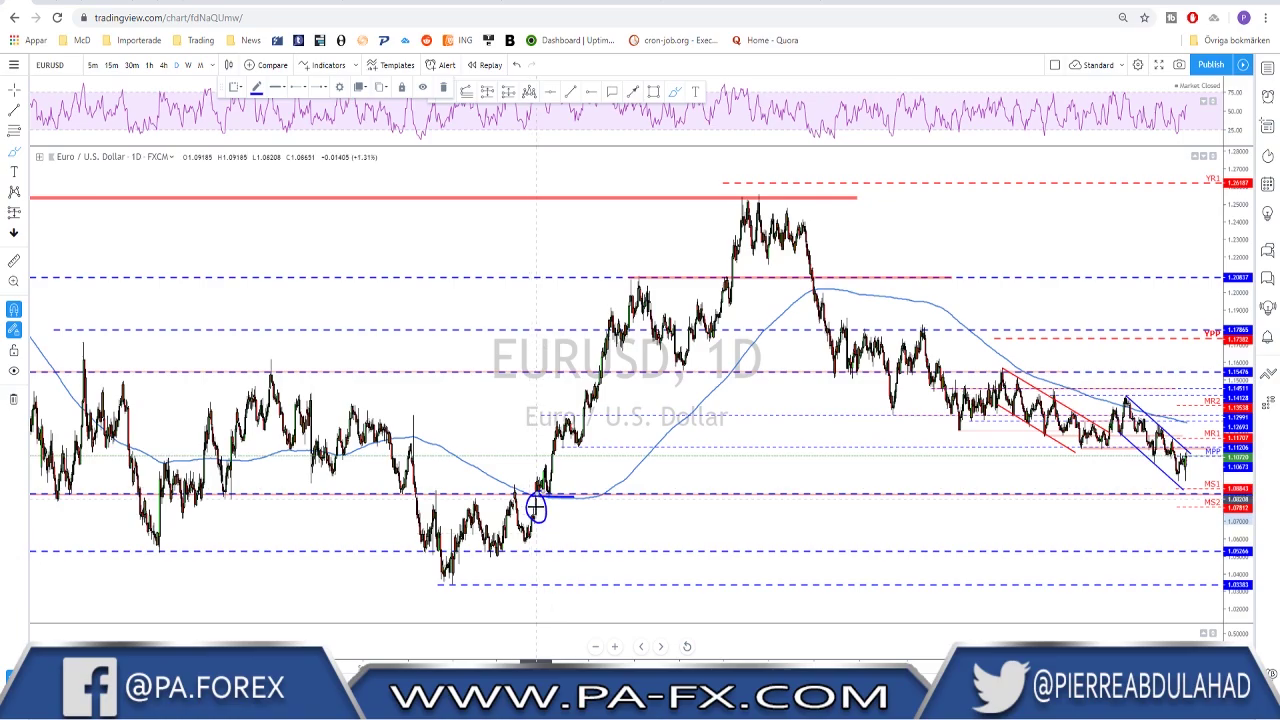
scroll(890, 462, "up", 5)
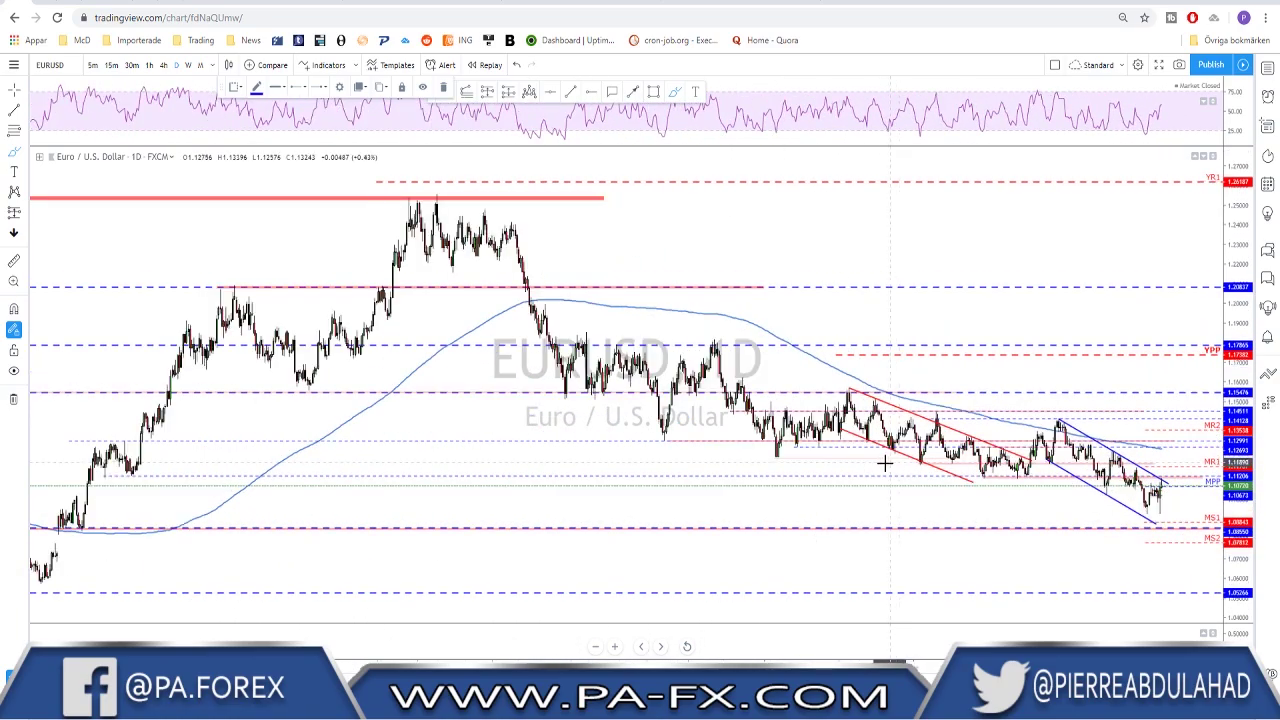
scroll(884, 462, "up", 8)
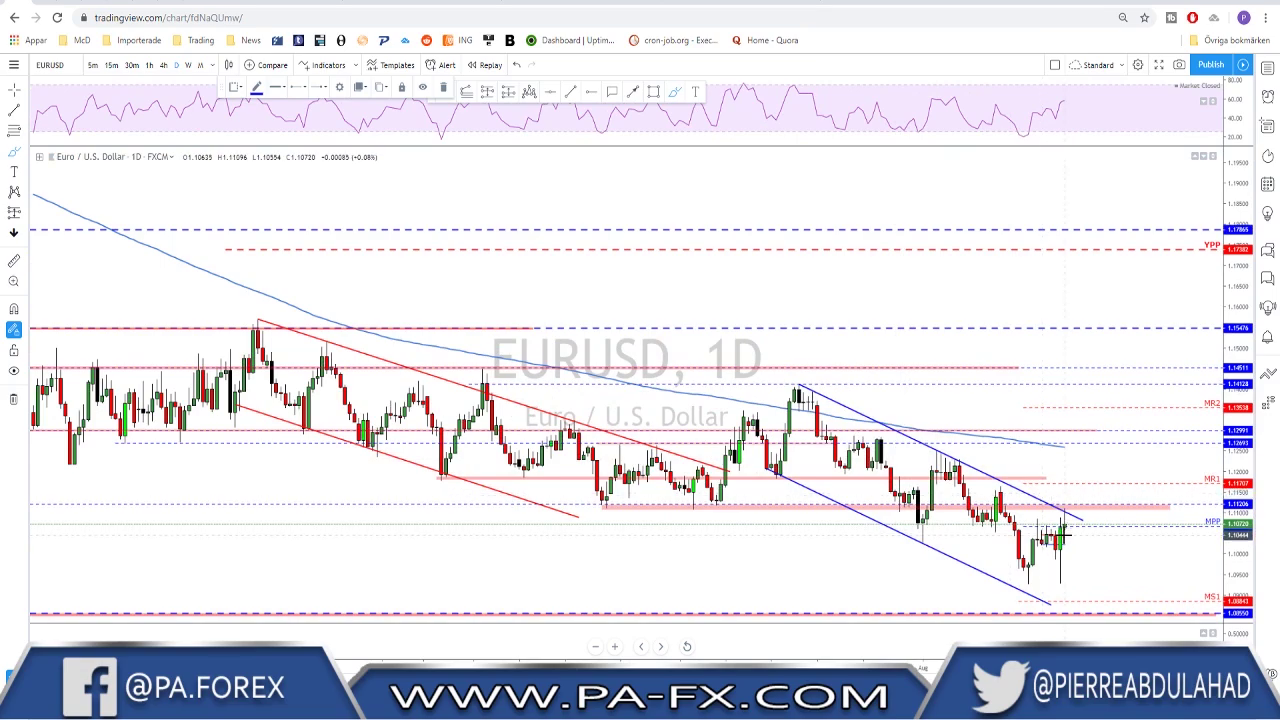
left_click_drag(1066, 525, 1070, 499)
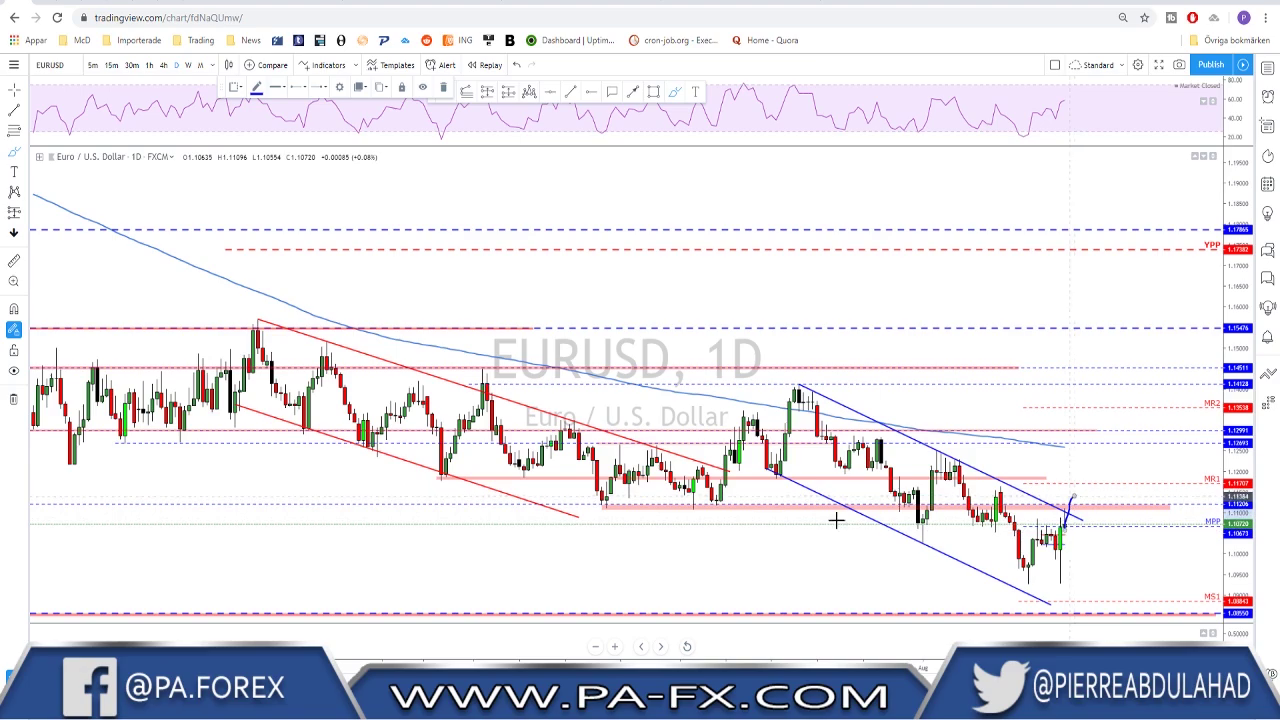
Step: Draw support across the recent lows with its touches circled, a channel breakout path and a resistance line
left_click_drag(605, 505, 985, 510)
left_click_drag(1122, 507, 1124, 507)
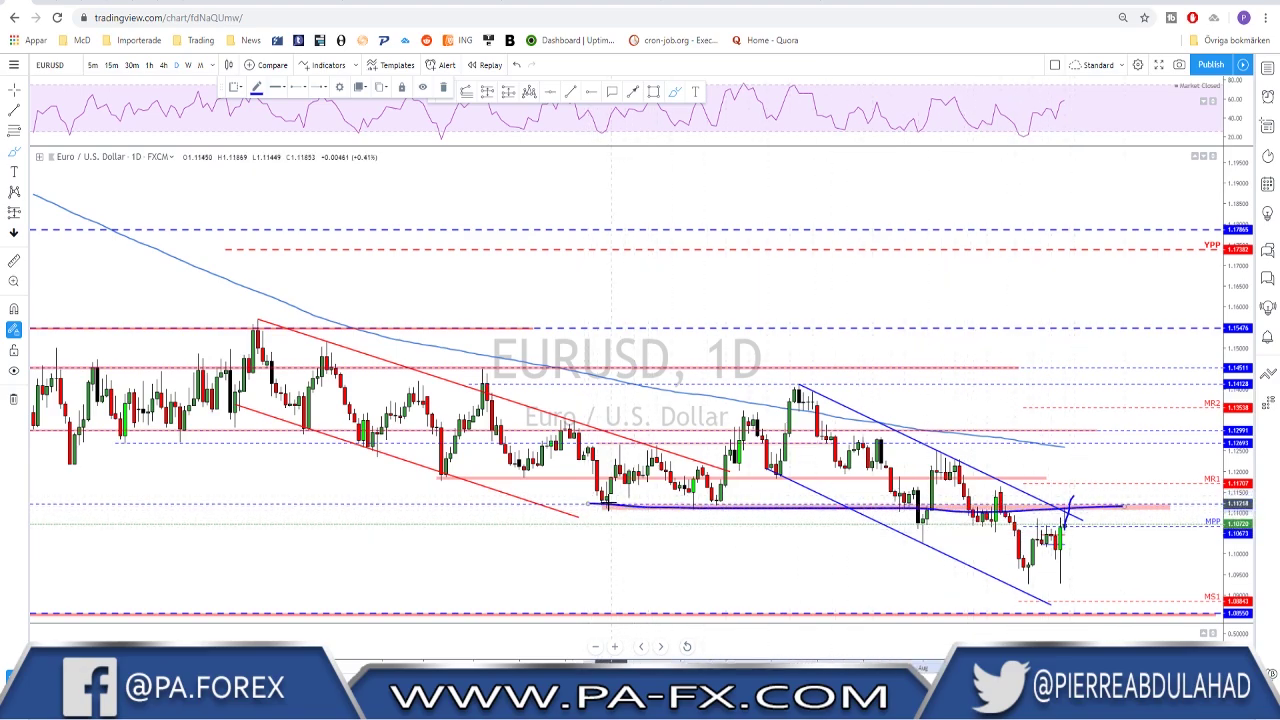
mouse_move(618, 504)
left_mouse_down()
mouse_move(671, 514)
mouse_move(685, 500)
left_mouse_up()
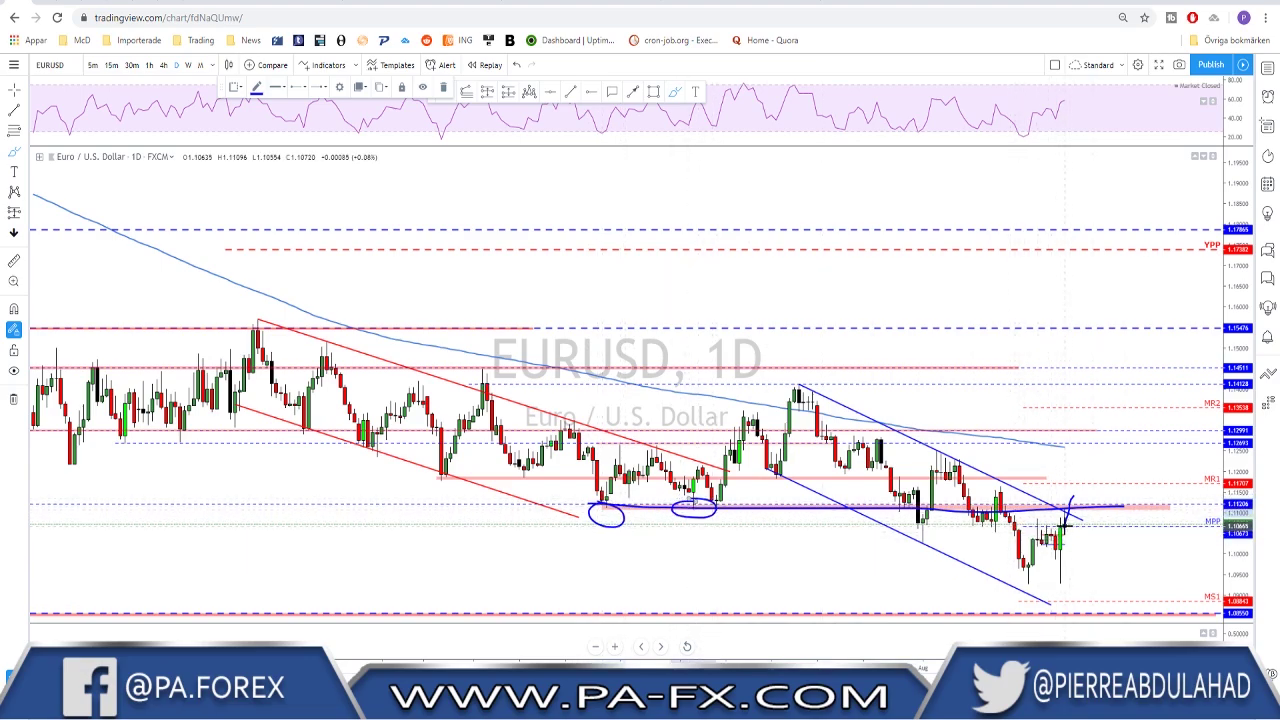
mouse_move(1066, 522)
left_mouse_down()
mouse_move(1082, 486)
mouse_move(1096, 509)
mouse_move(1108, 455)
left_mouse_up()
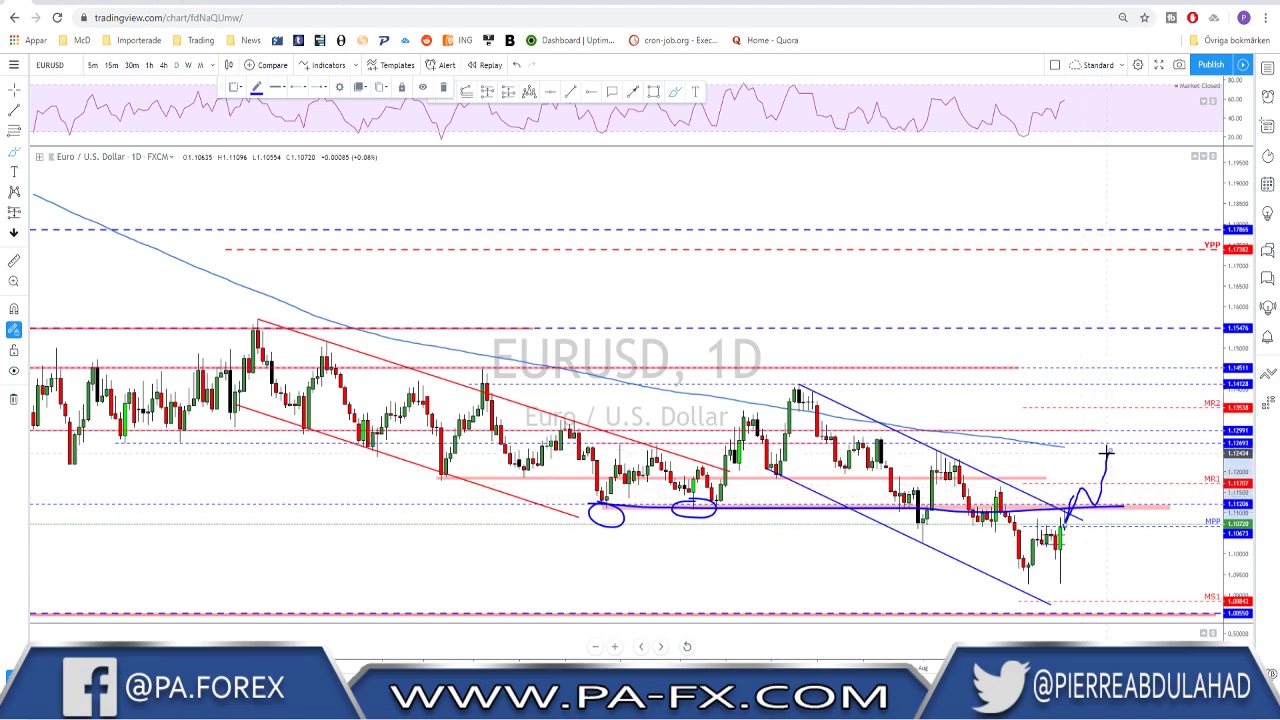
scroll(391, 457, "down", 1)
left_click_drag(222, 448, 1047, 453)
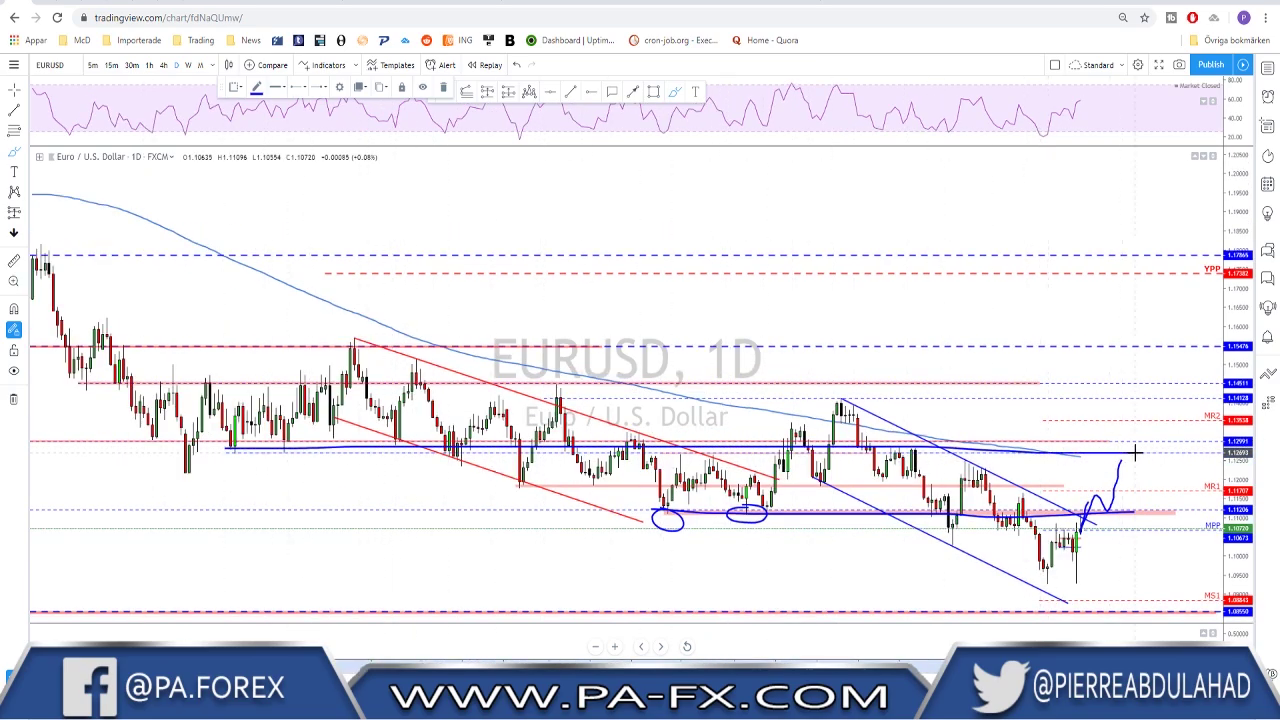
left_click_drag(1136, 453, 1136, 453)
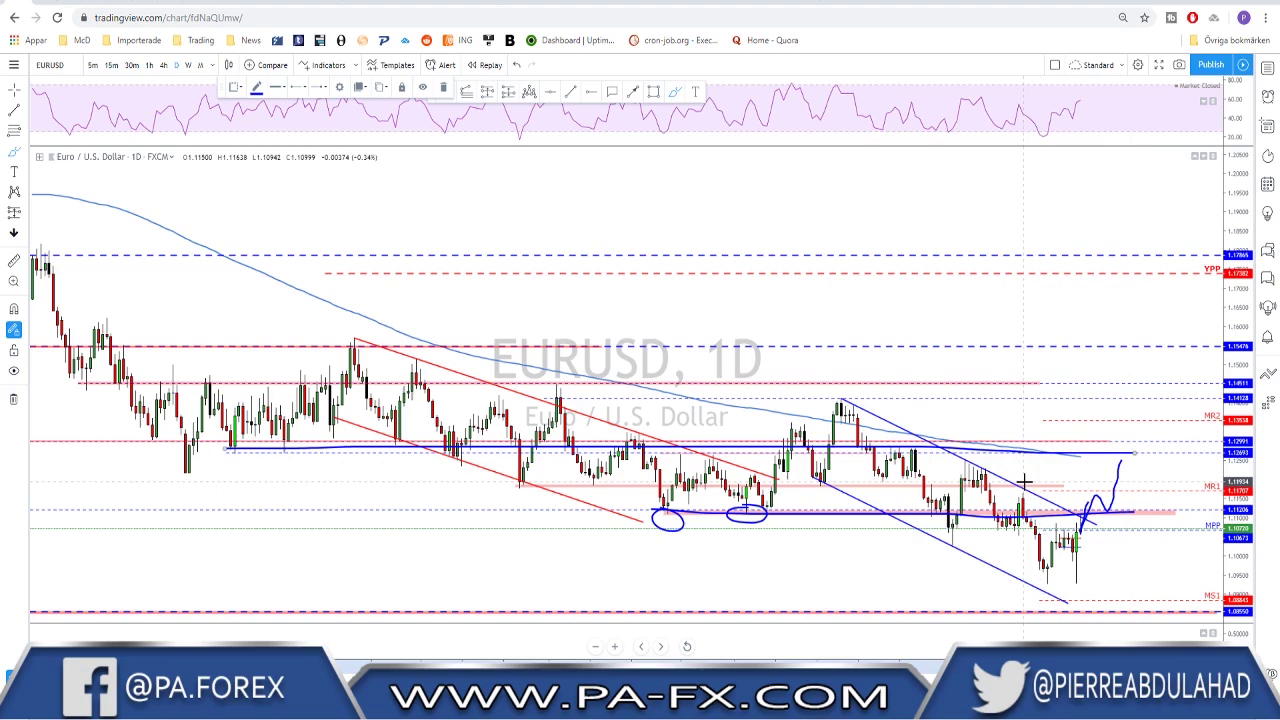
Step: Undo all the daily sketches and return to 4-hour candles
key("ctrl+z")
scroll(1023, 485, "up", 1)
key("ctrl+z")
key("ctrl+z")
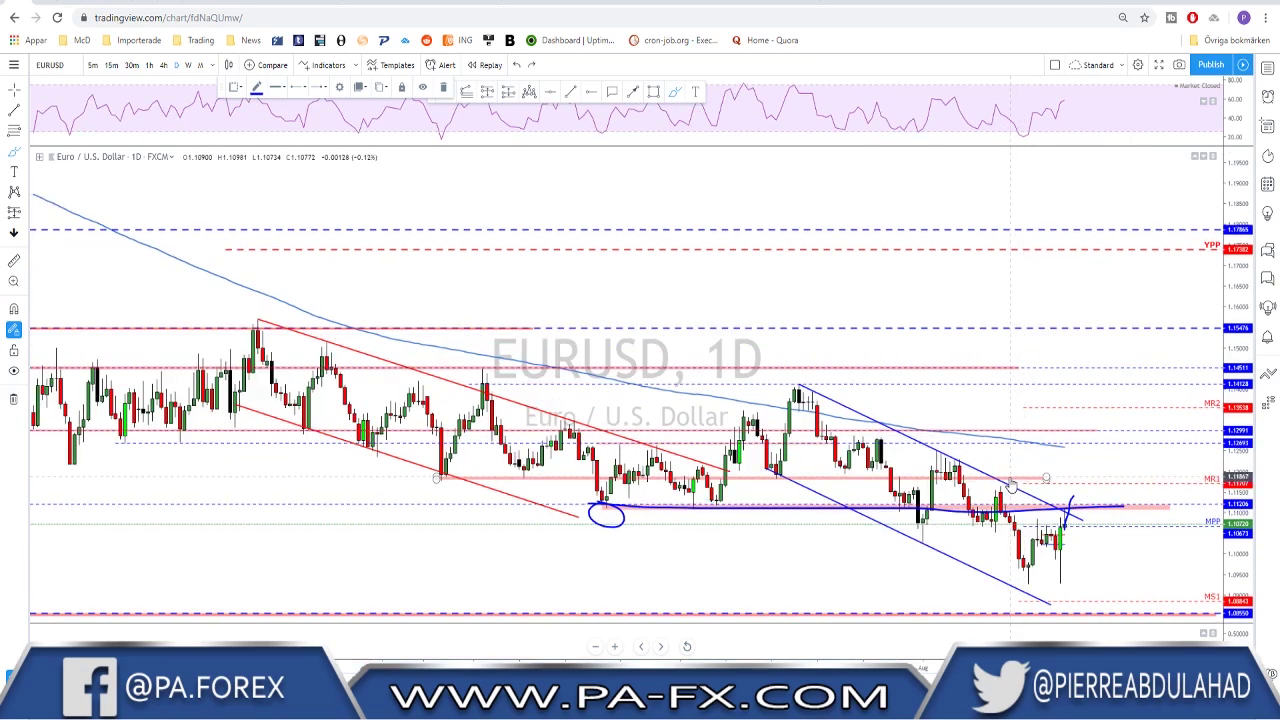
key("ctrl+z")
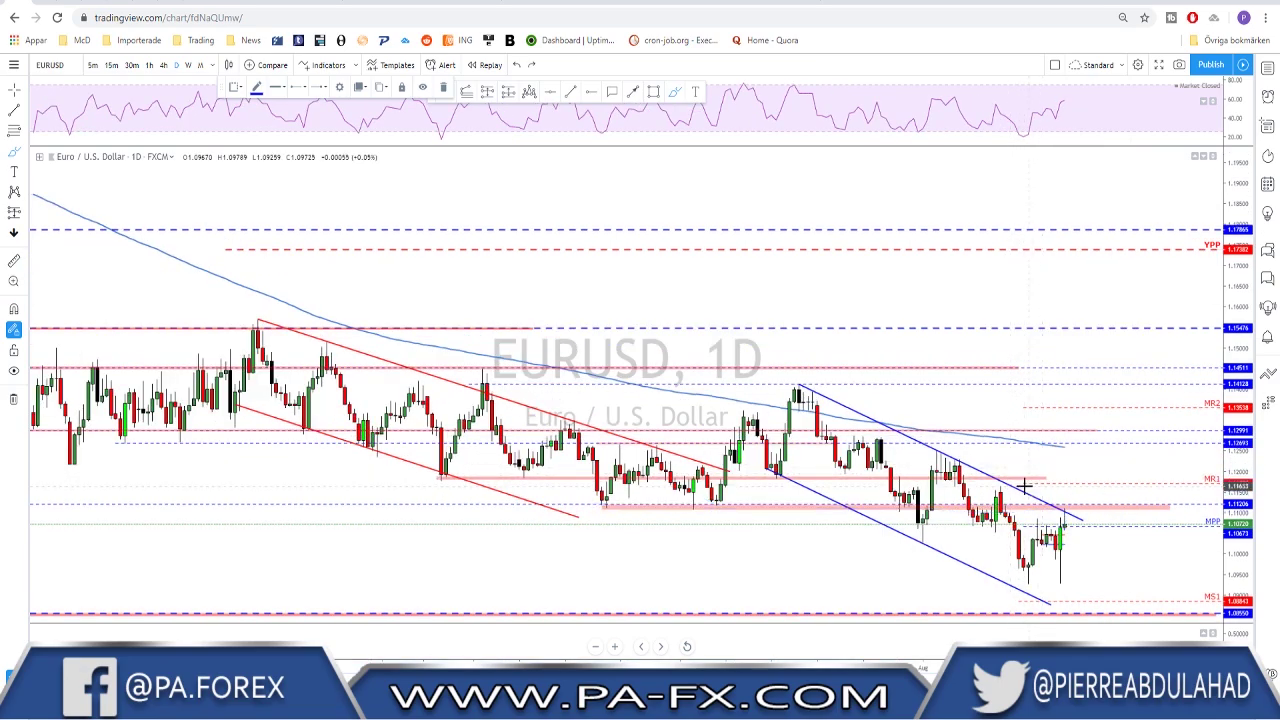
scroll(1028, 486, "up", 1)
left_click(163, 64)
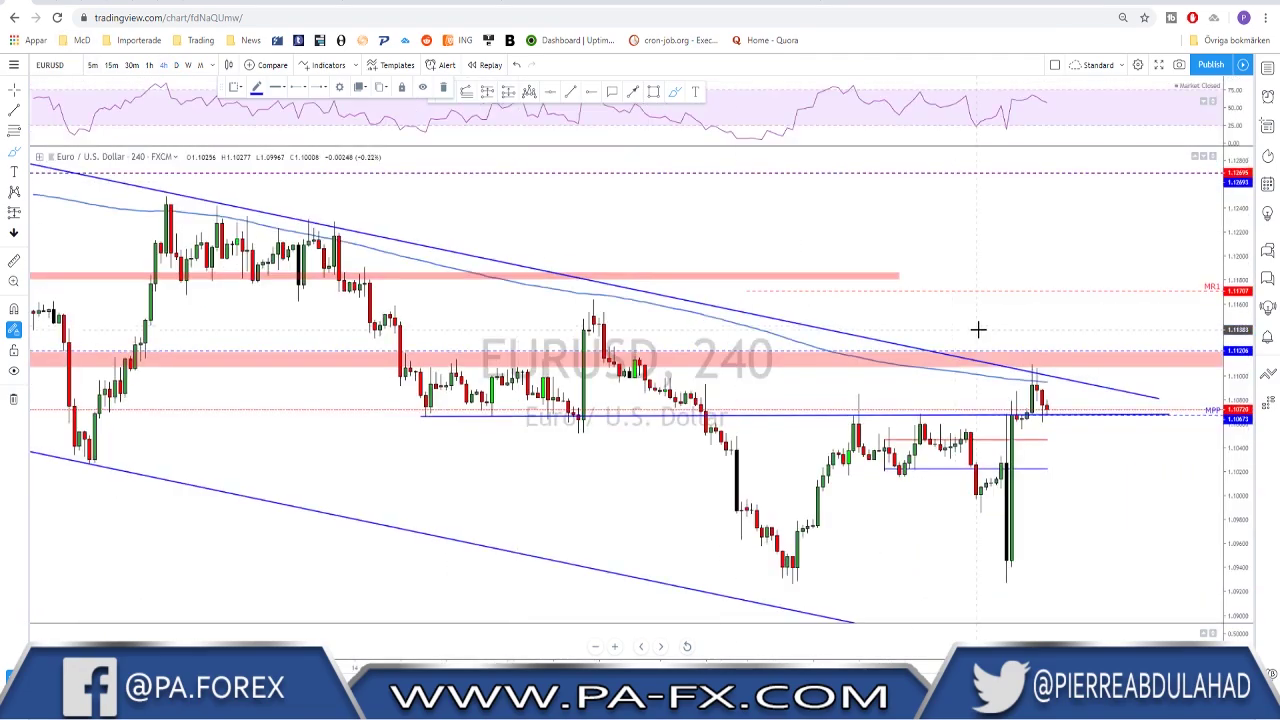
Step: Circle the EURUSD resistance rejection and sketch a drop, erase them, then switch to GBPUSD
left_click_drag(1017, 343, 1035, 345)
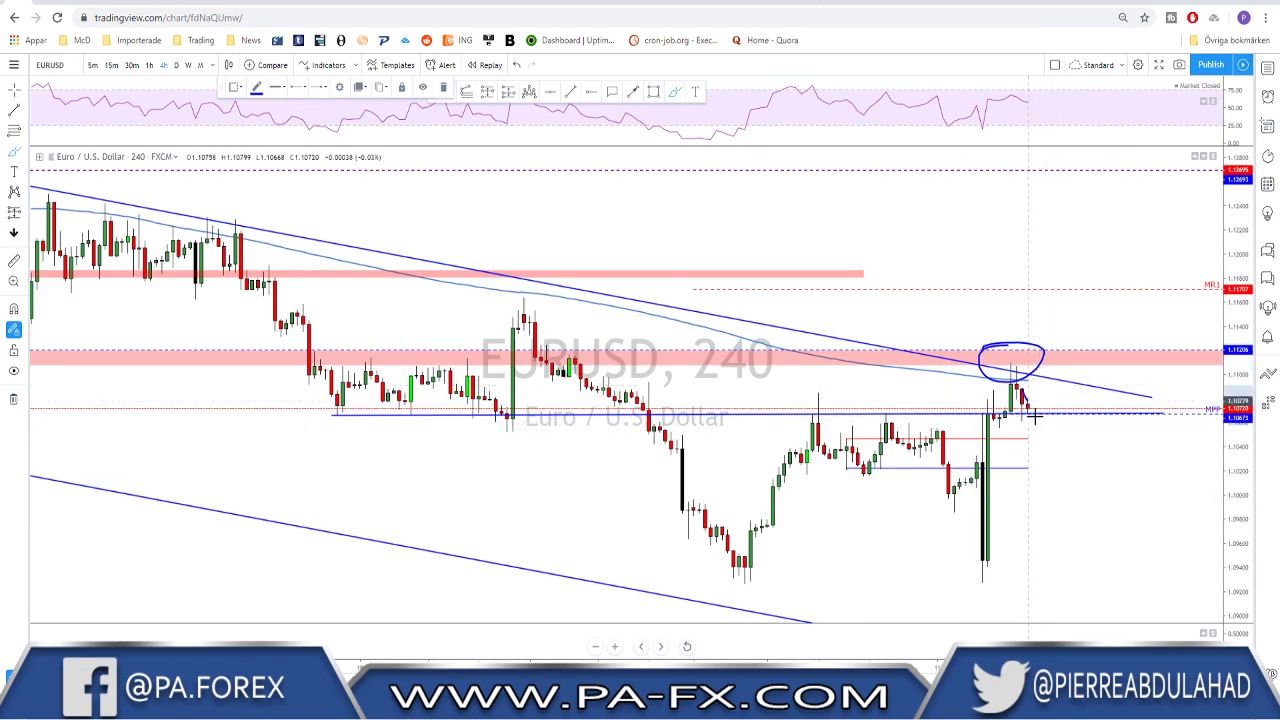
mouse_move(1019, 386)
left_mouse_down()
mouse_move(1064, 491)
mouse_move(1080, 446)
mouse_move(1101, 437)
mouse_move(1160, 586)
mouse_move(1170, 541)
left_mouse_up()
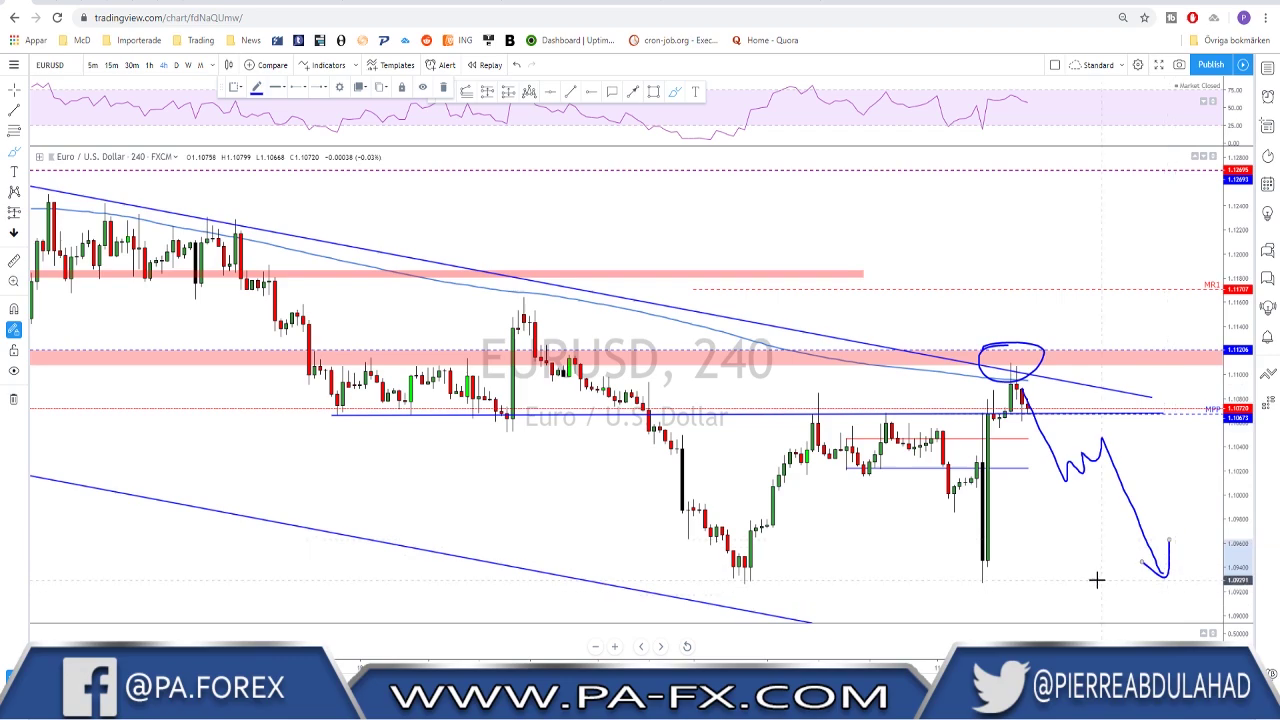
key("ctrl+z")
key("ctrl+z")
key("ctrl+z")
key("ctrl+z")
key("ctrl+z")
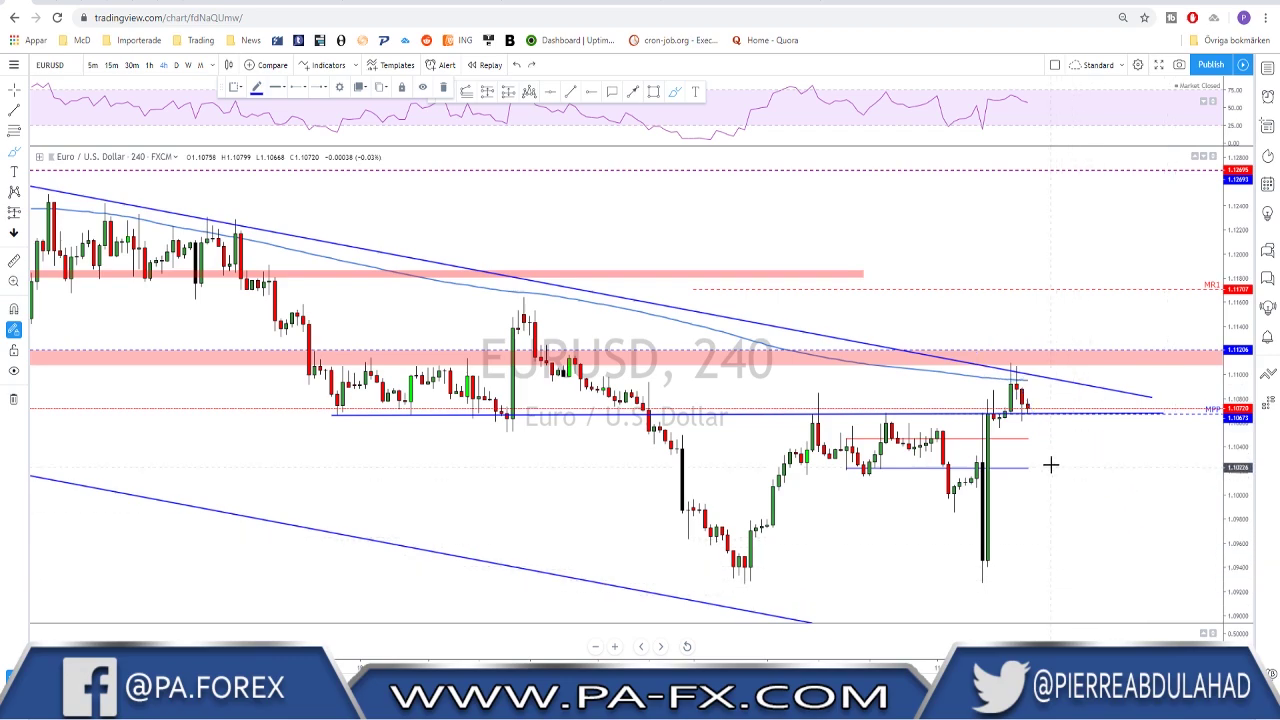
key("space")
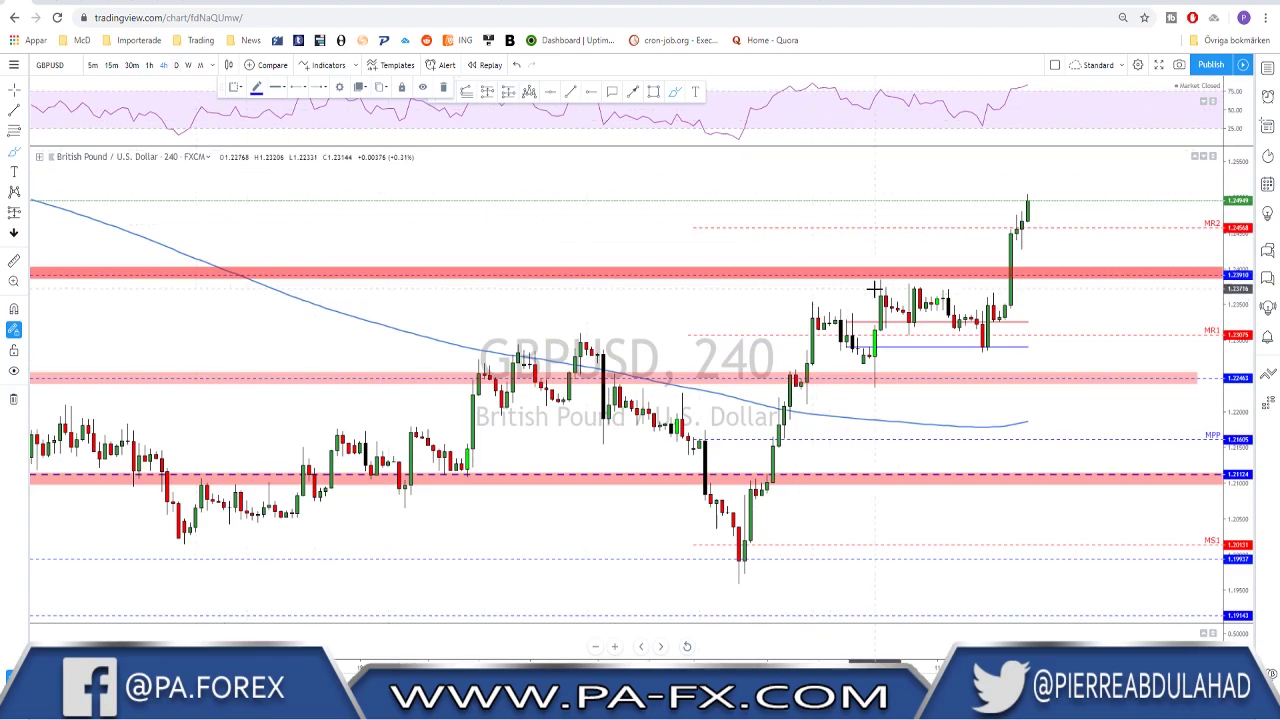
Step: Switch GBPUSD to weekly, circle the bounce near the lower pivots and mark the breakout level
left_click(188, 65)
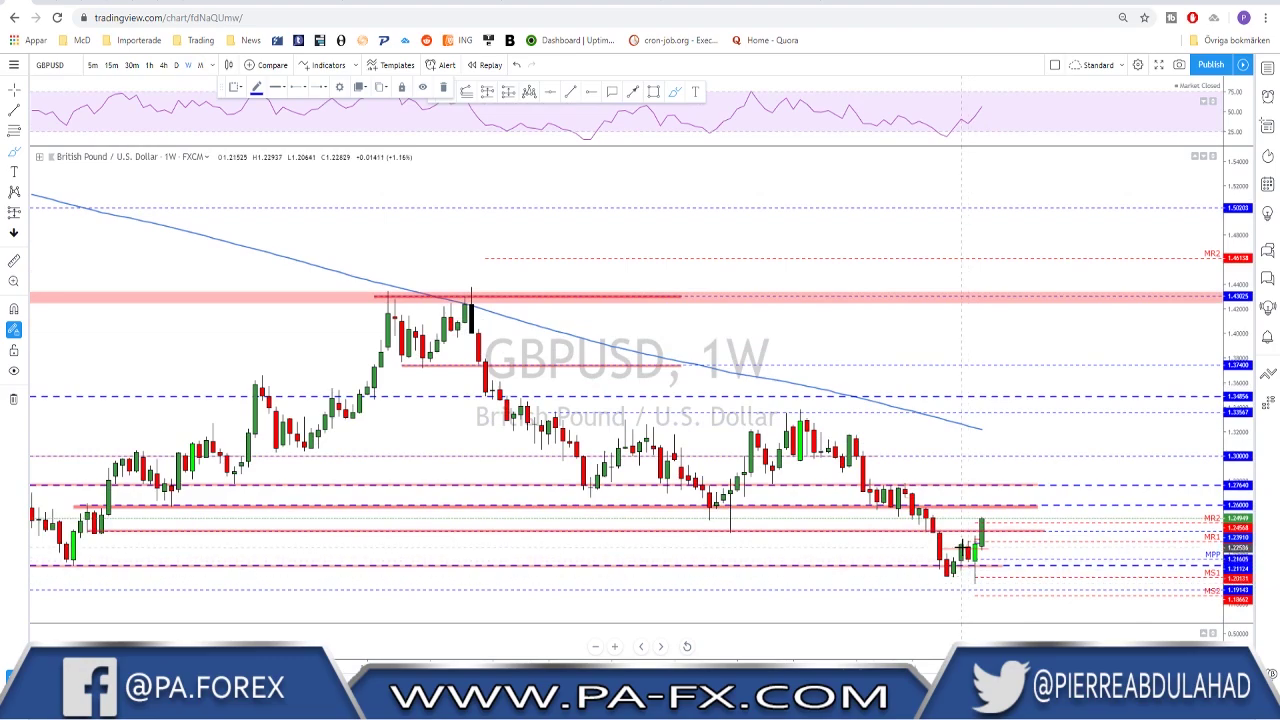
mouse_move(955, 538)
left_mouse_down()
mouse_move(1044, 533)
mouse_move(982, 586)
mouse_move(968, 545)
left_mouse_up()
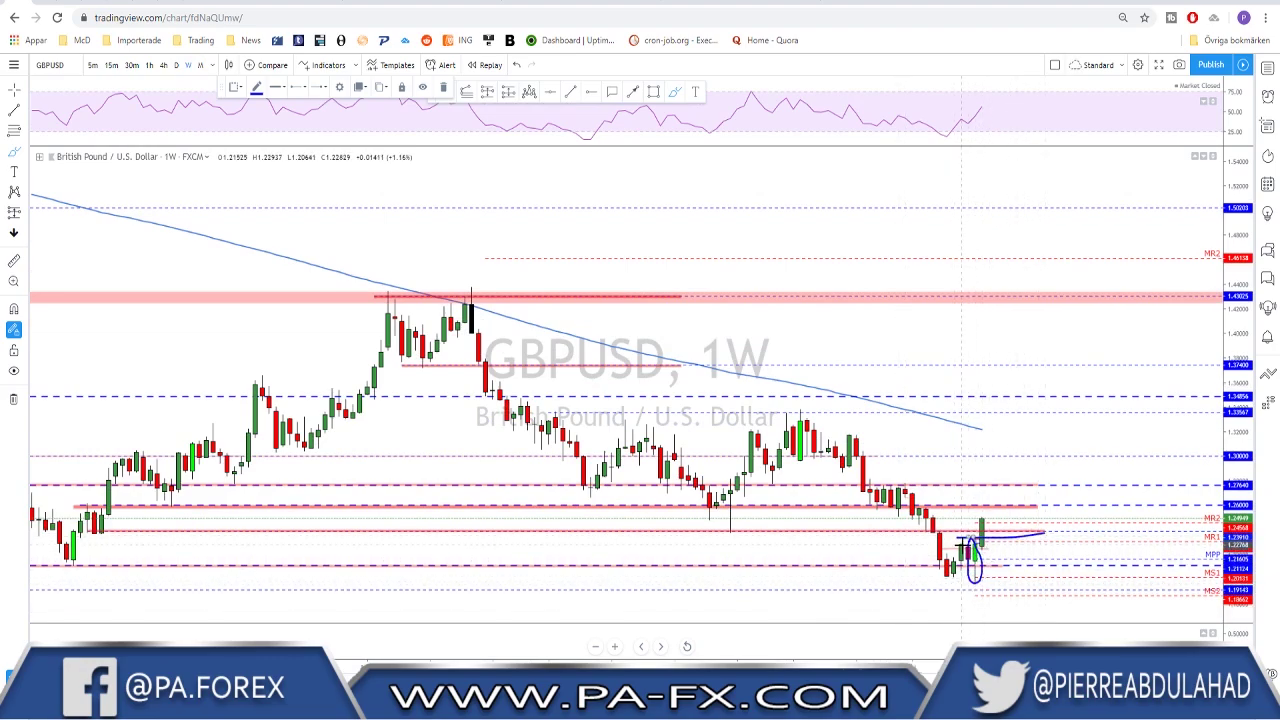
scroll(848, 535, "down", 3)
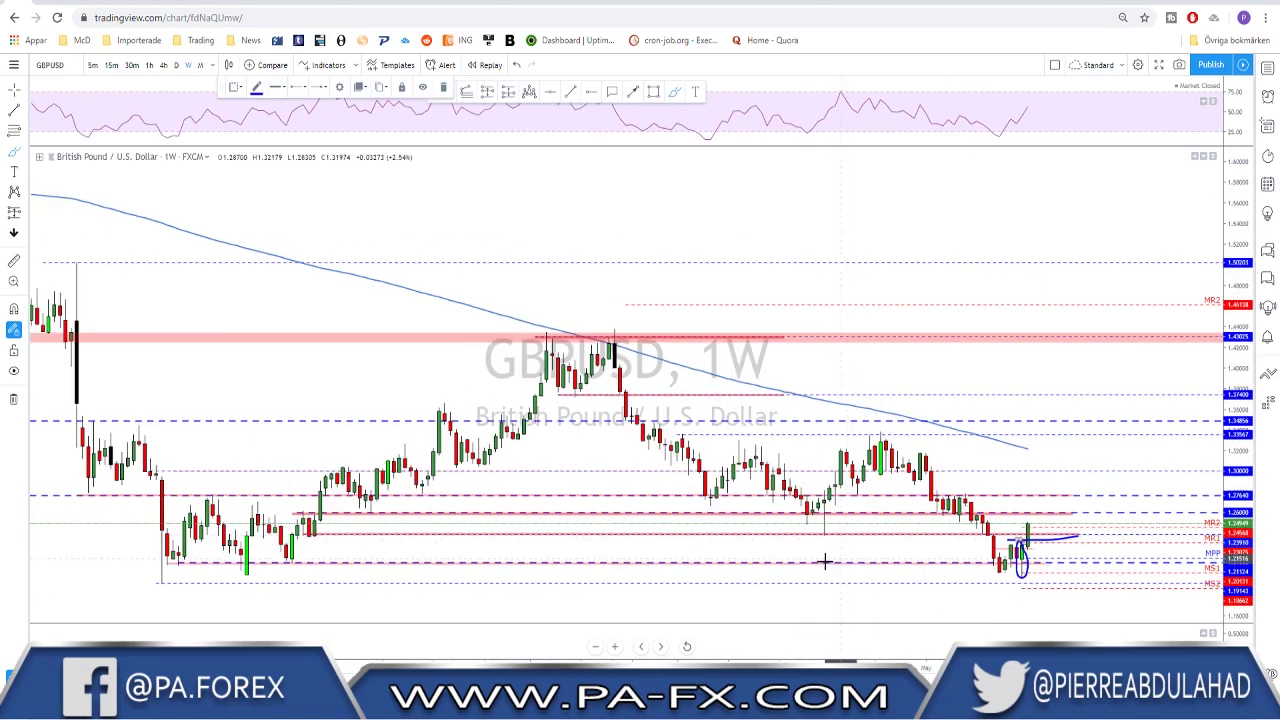
left_click_drag(965, 511, 1048, 510)
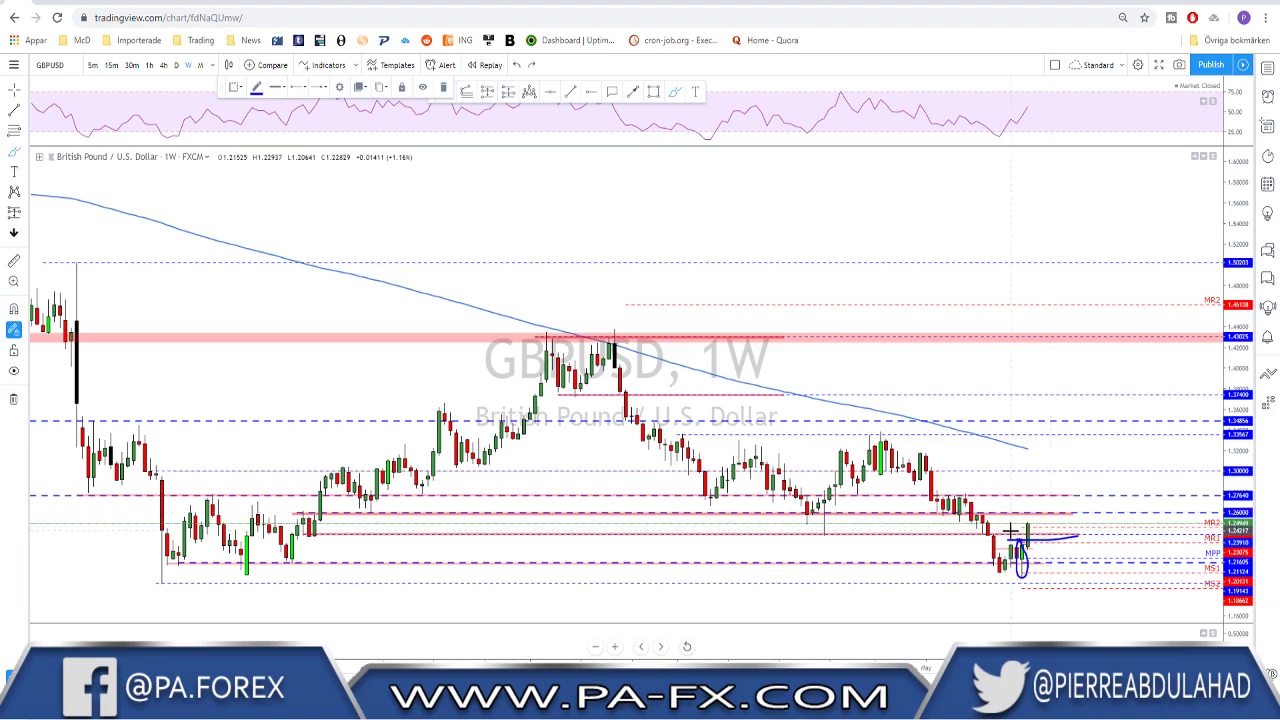
scroll(957, 531, "up", 3)
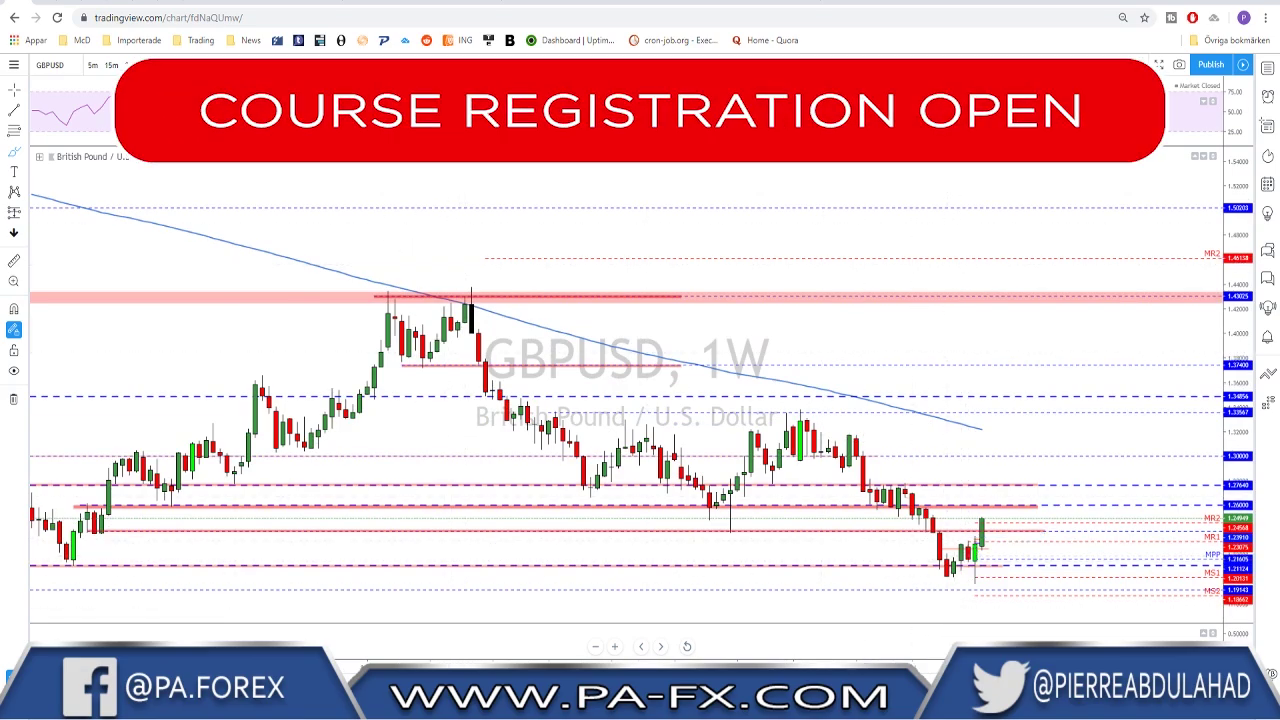
Step: Go daily with 1D, draw and delete a highs trend line, sketch a move to 1.26, then go 4-hour
type("1D")
key("Return")
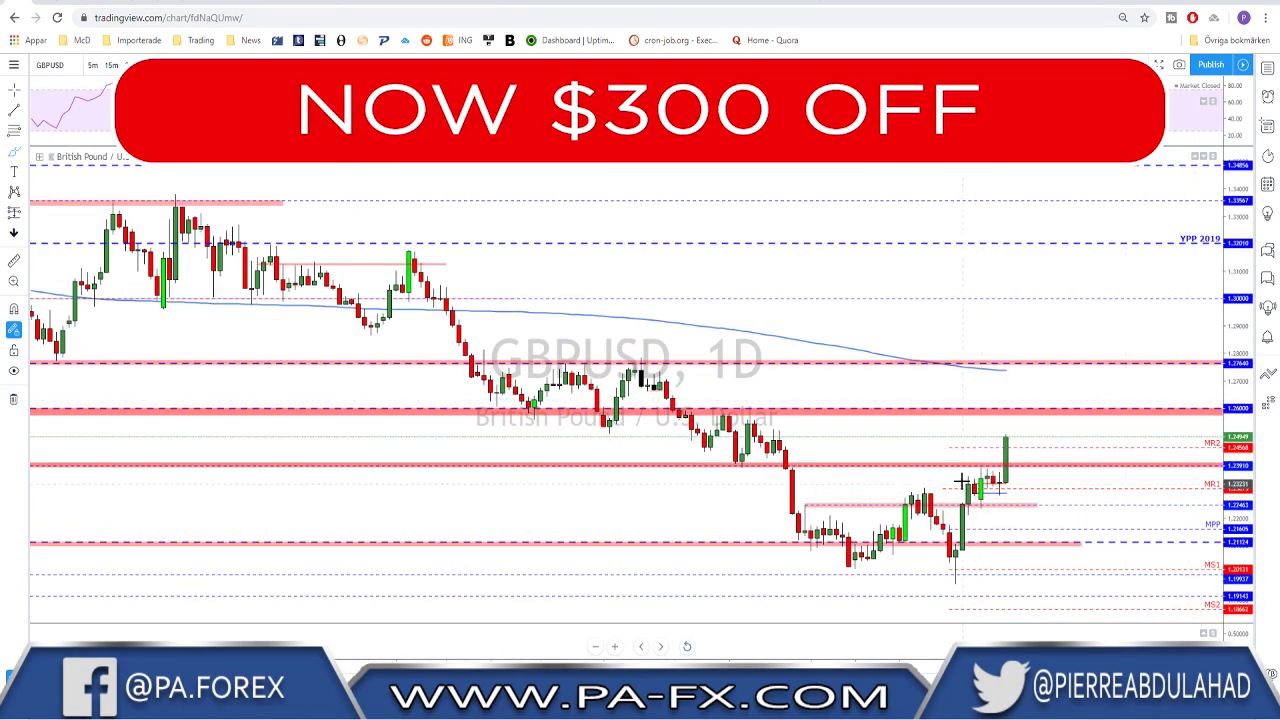
left_click_drag(962, 467, 1168, 452)
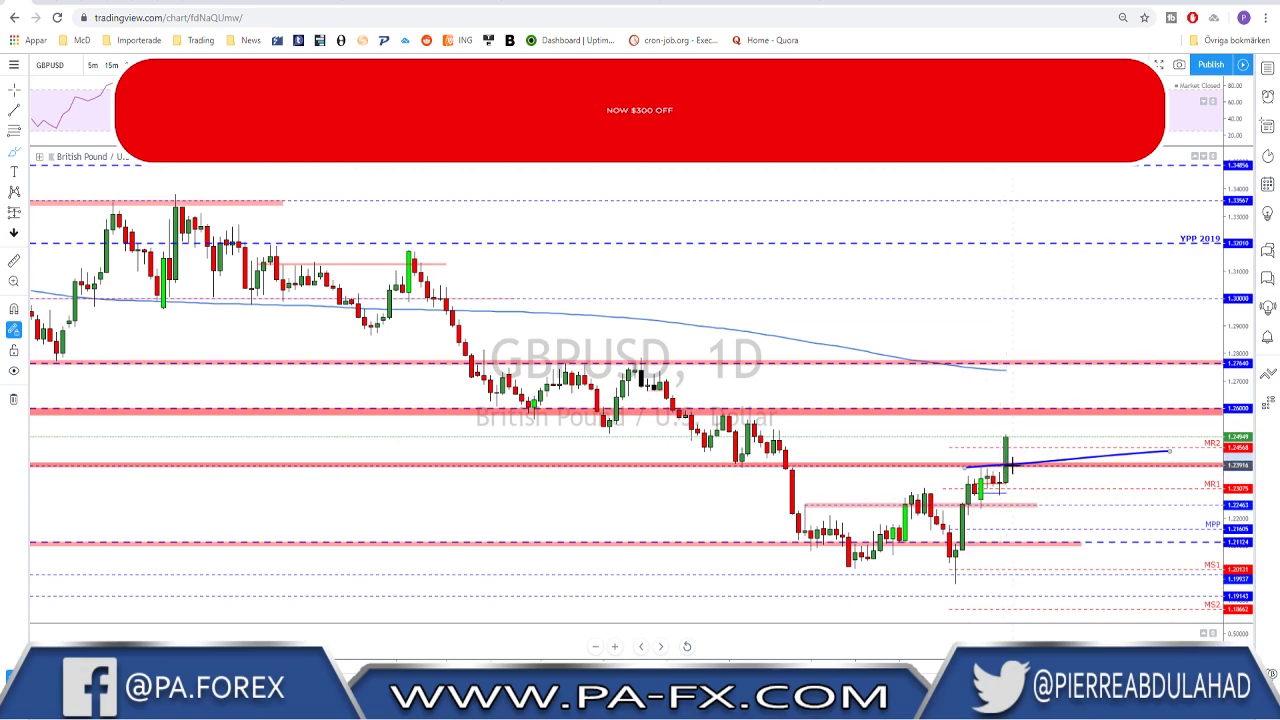
key("Delete")
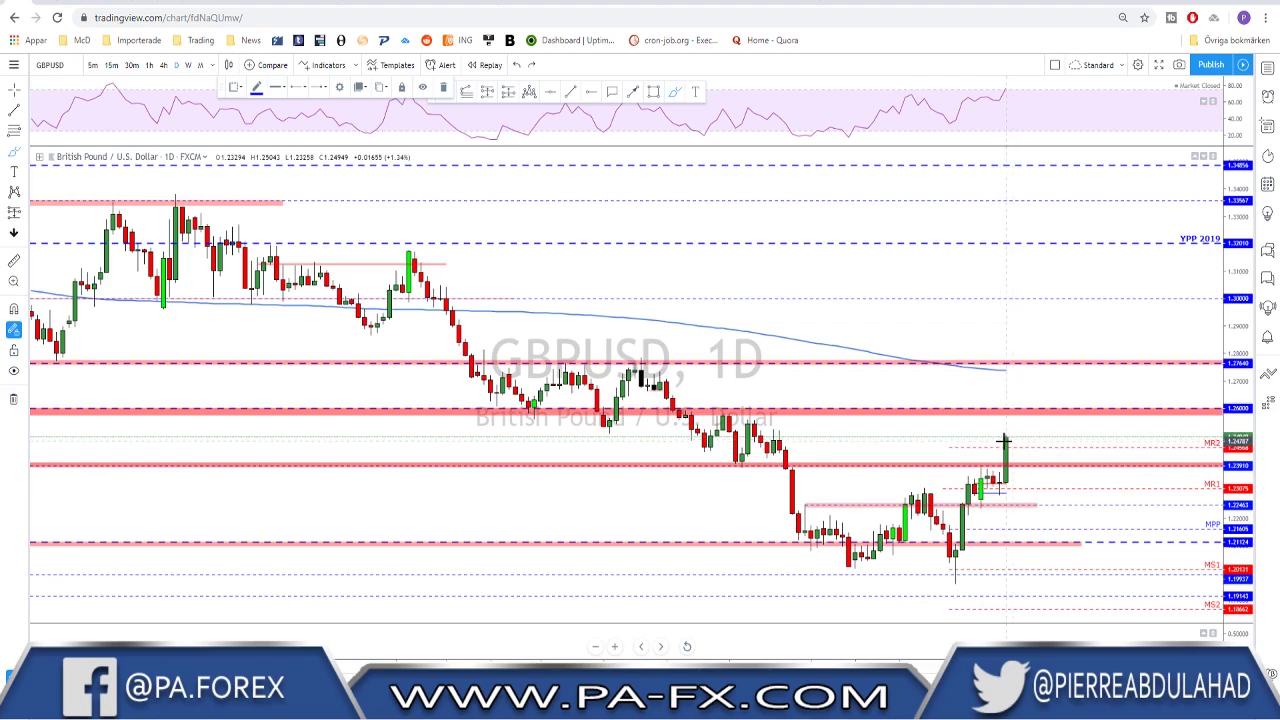
left_click_drag(1005, 437, 1017, 407)
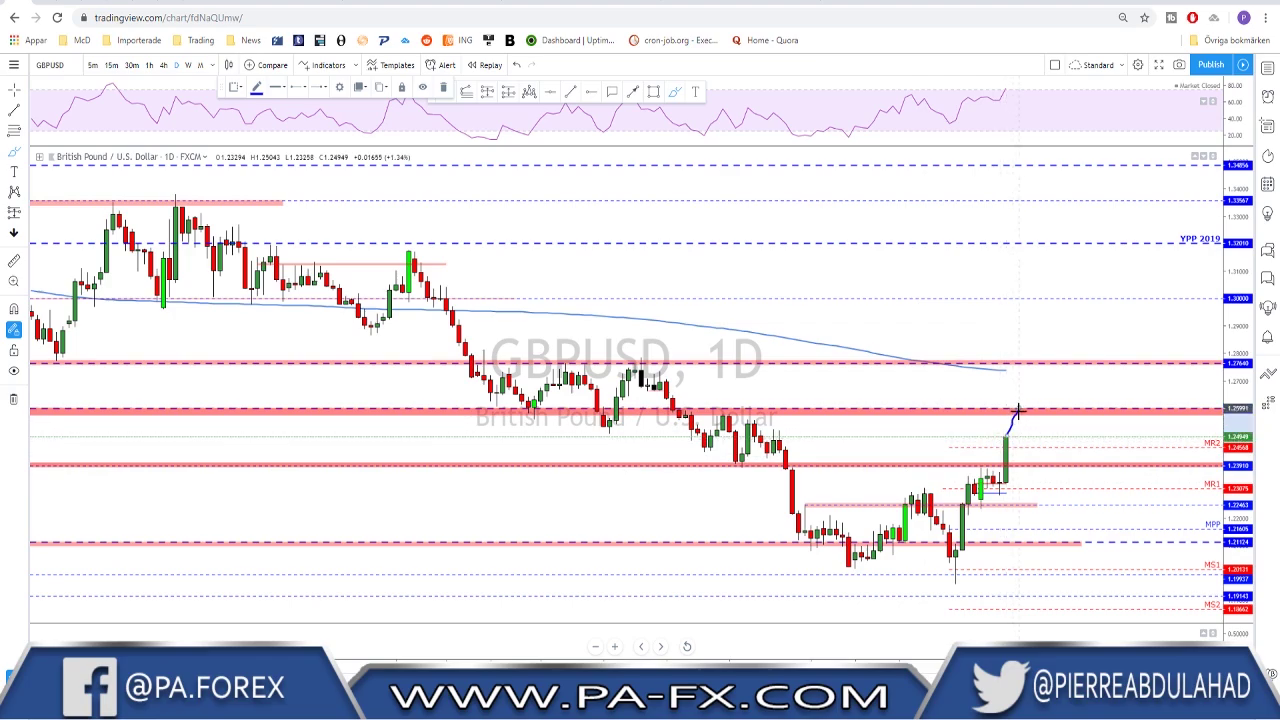
left_click(163, 65)
scroll(1024, 240, "down", 5)
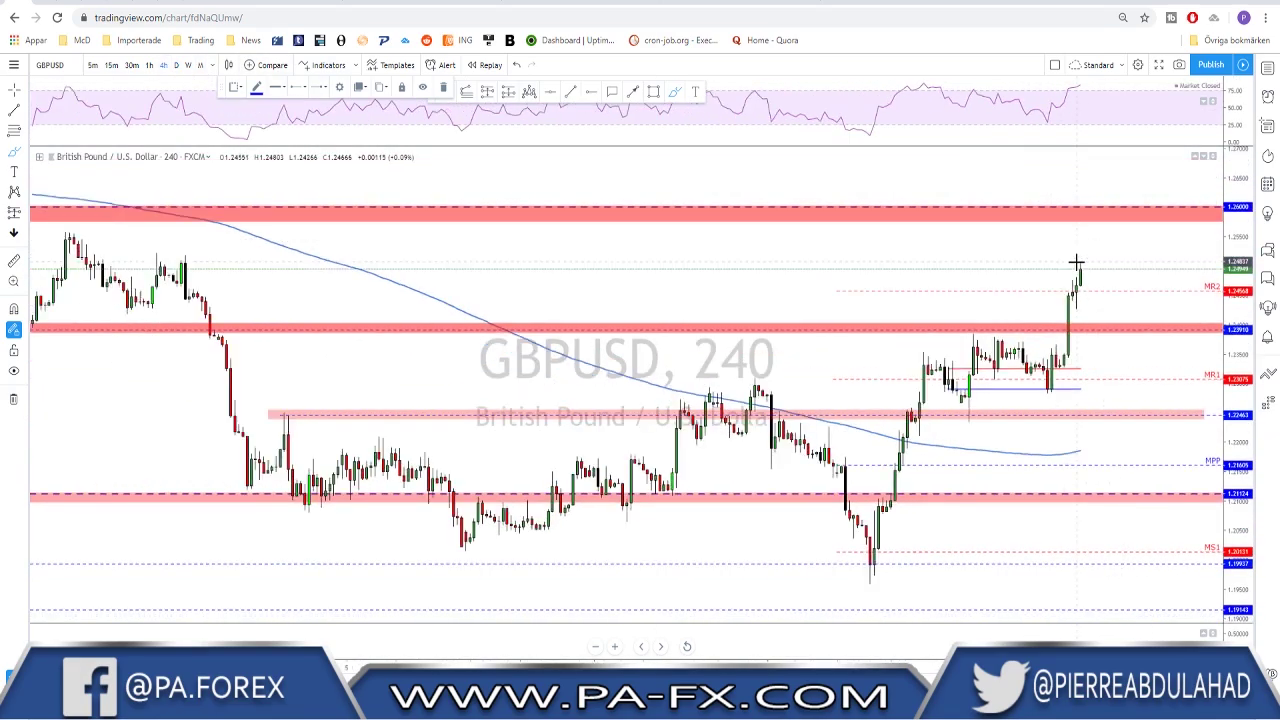
left_click_drag(1095, 280, 1131, 337)
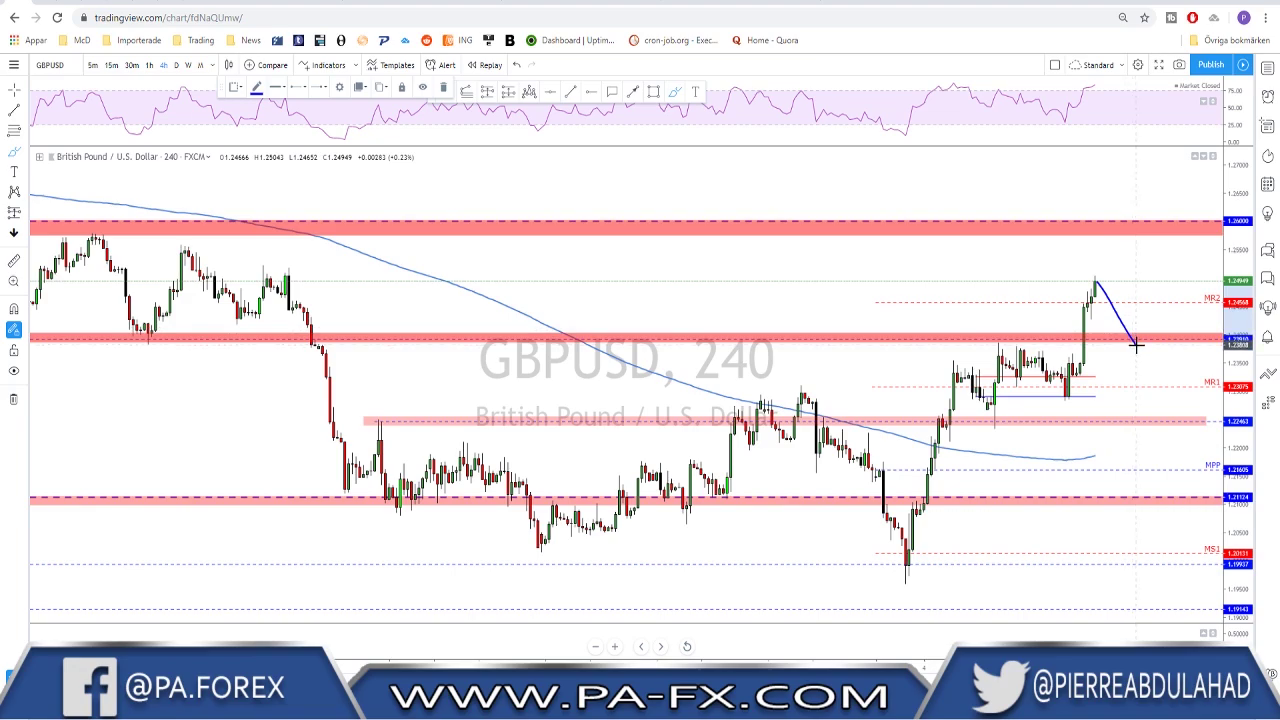
left_click_drag(1136, 345, 1168, 232)
mouse_move(1156, 242)
left_mouse_down()
mouse_move(1171, 217)
mouse_move(1188, 240)
left_mouse_up()
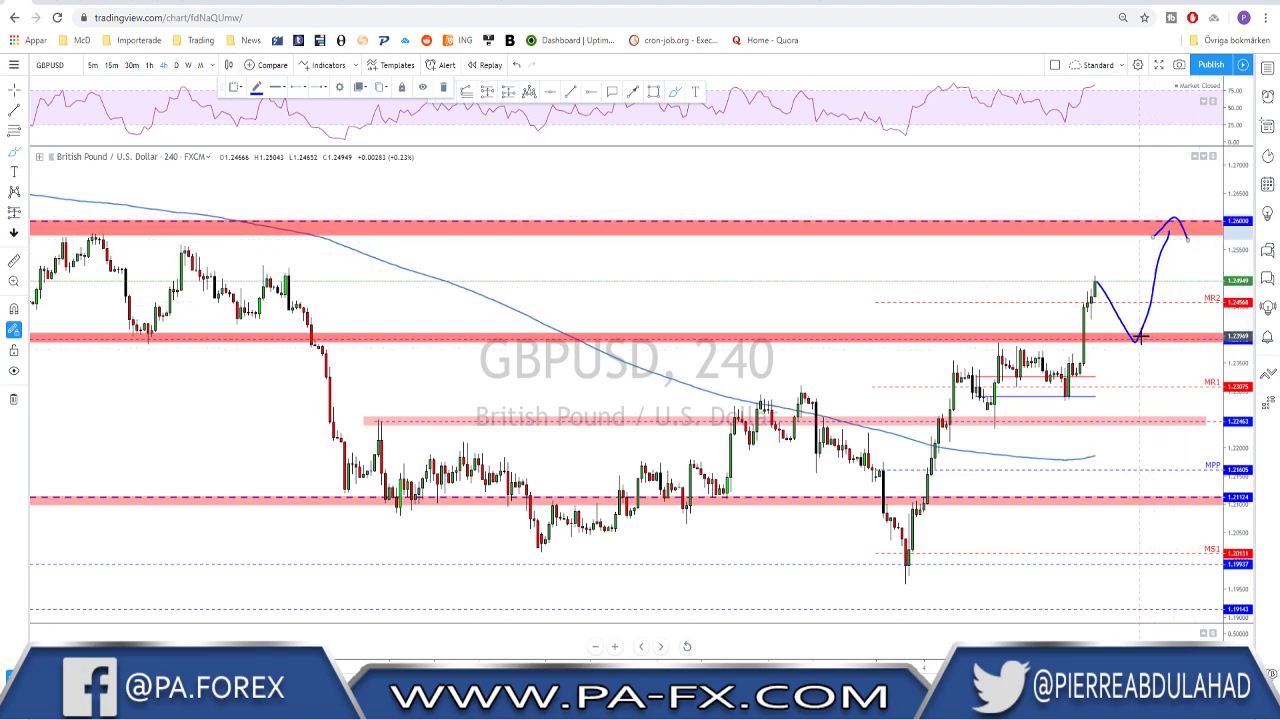
mouse_move(1141, 331)
left_mouse_down()
mouse_move(1128, 348)
mouse_move(1145, 327)
left_mouse_up()
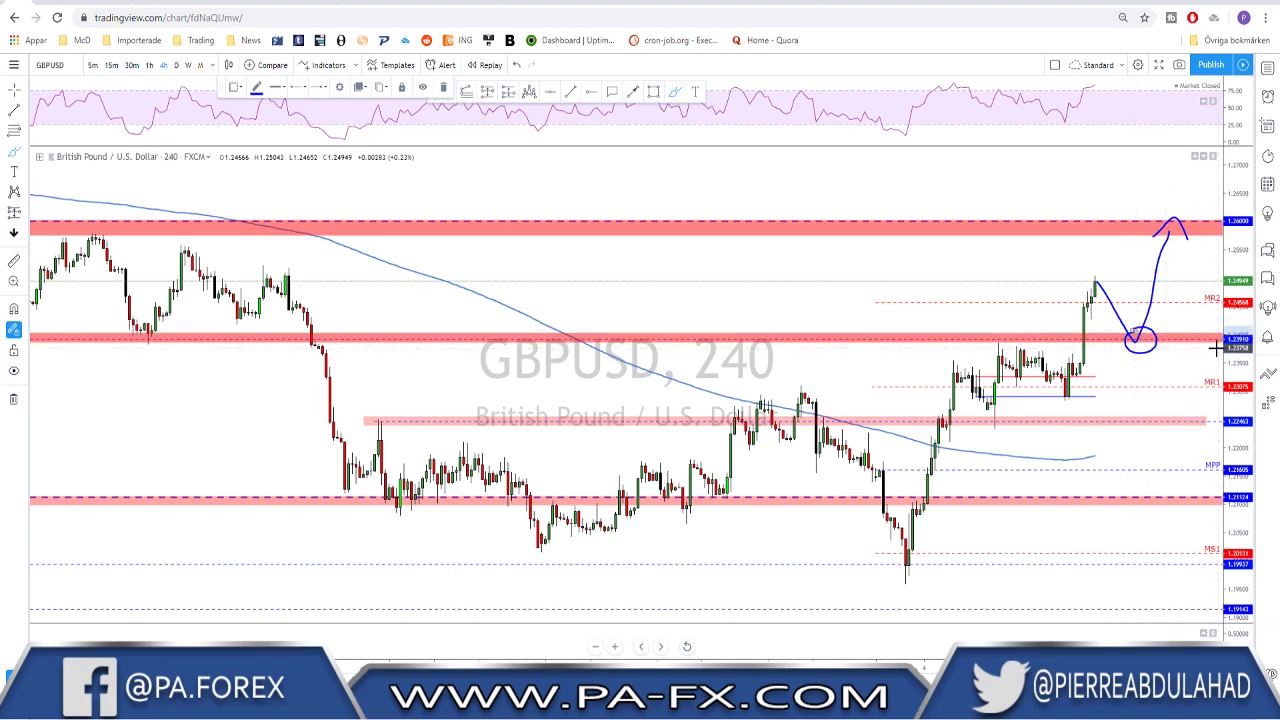
key("ctrl+z")
key("ctrl+z")
key("ctrl+z")
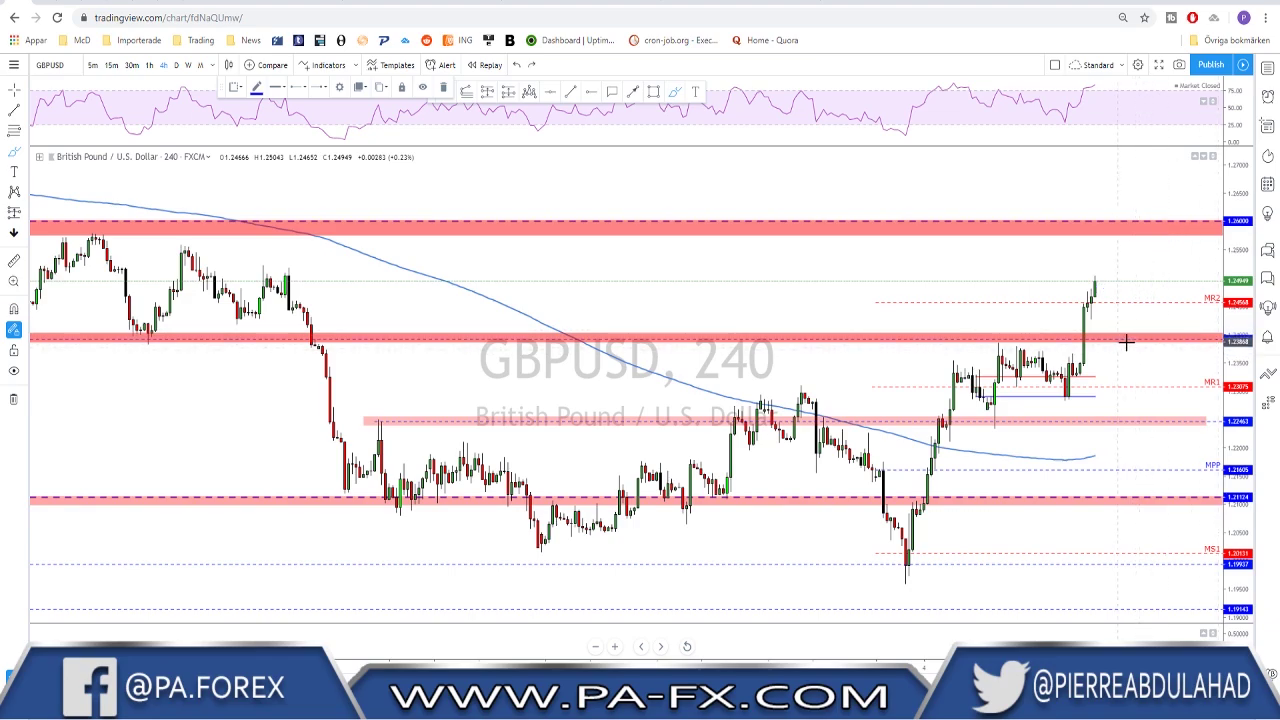
scroll(1126, 342, "down", 5)
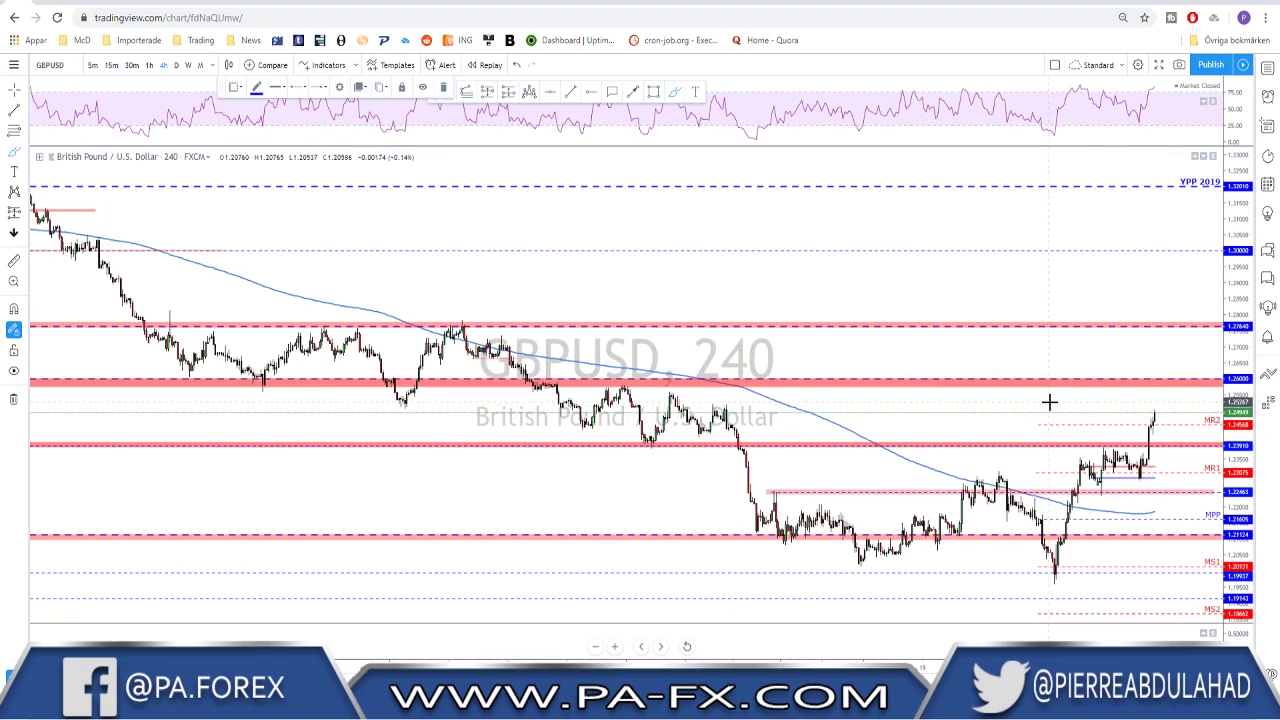
Step: Switch the chart to USDJPY daily, then draw, move and delete a trial short line
key("space")
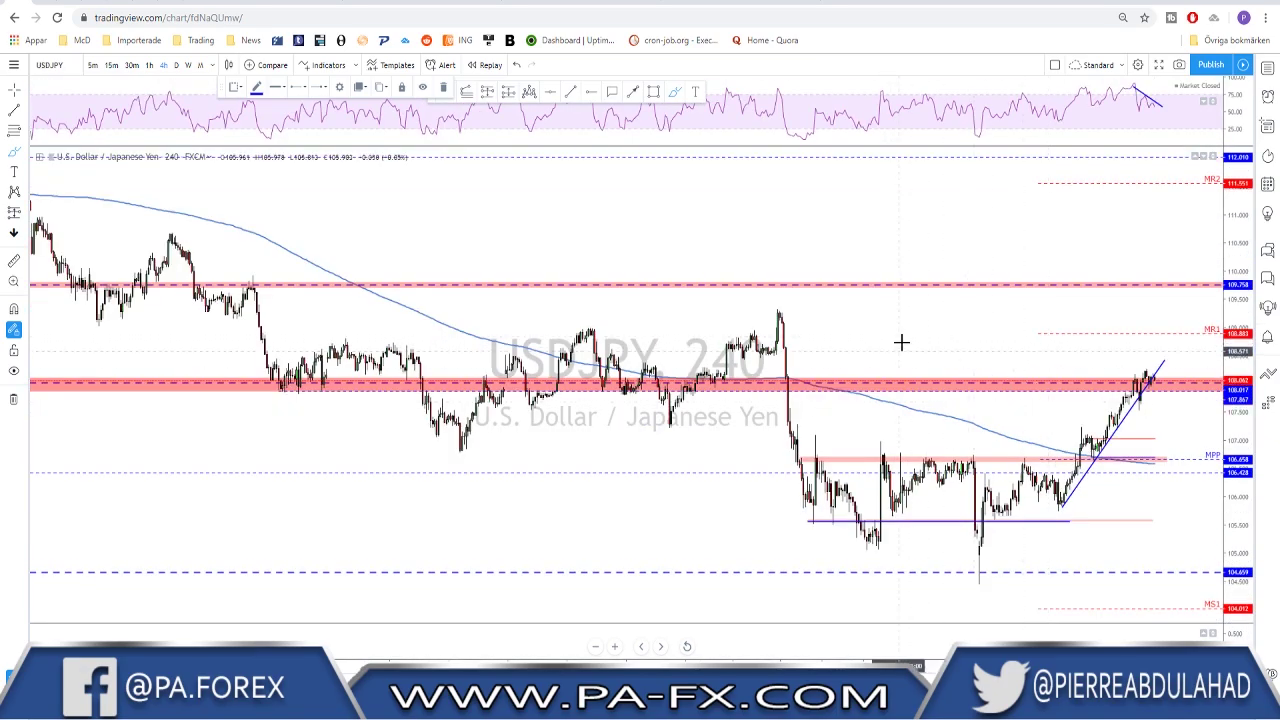
left_click(177, 66)
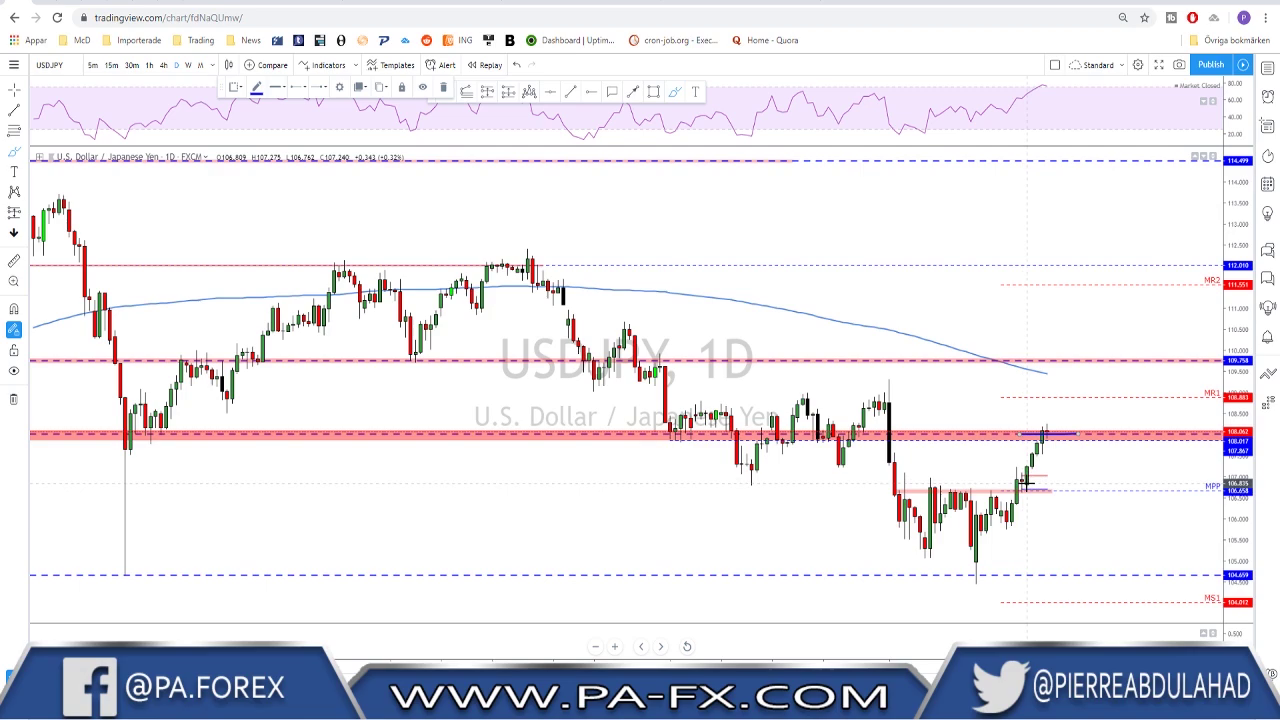
left_click_drag(991, 511, 1023, 506)
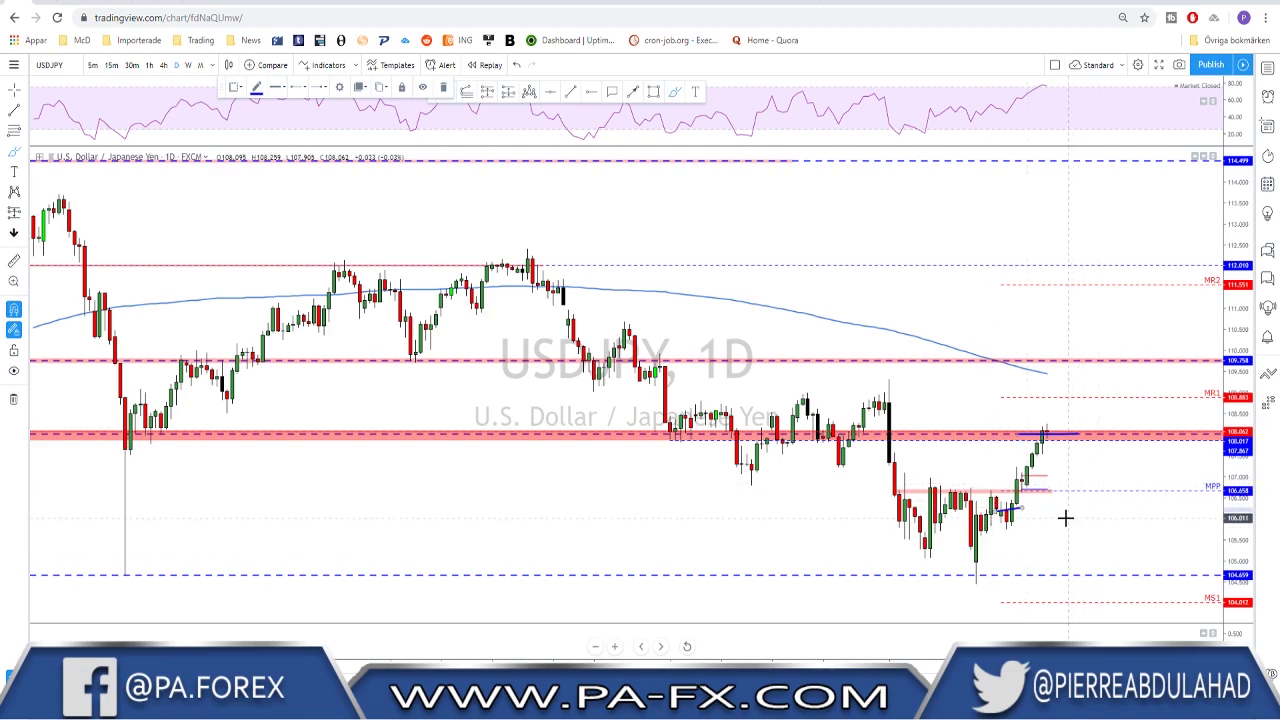
key("ctrl")
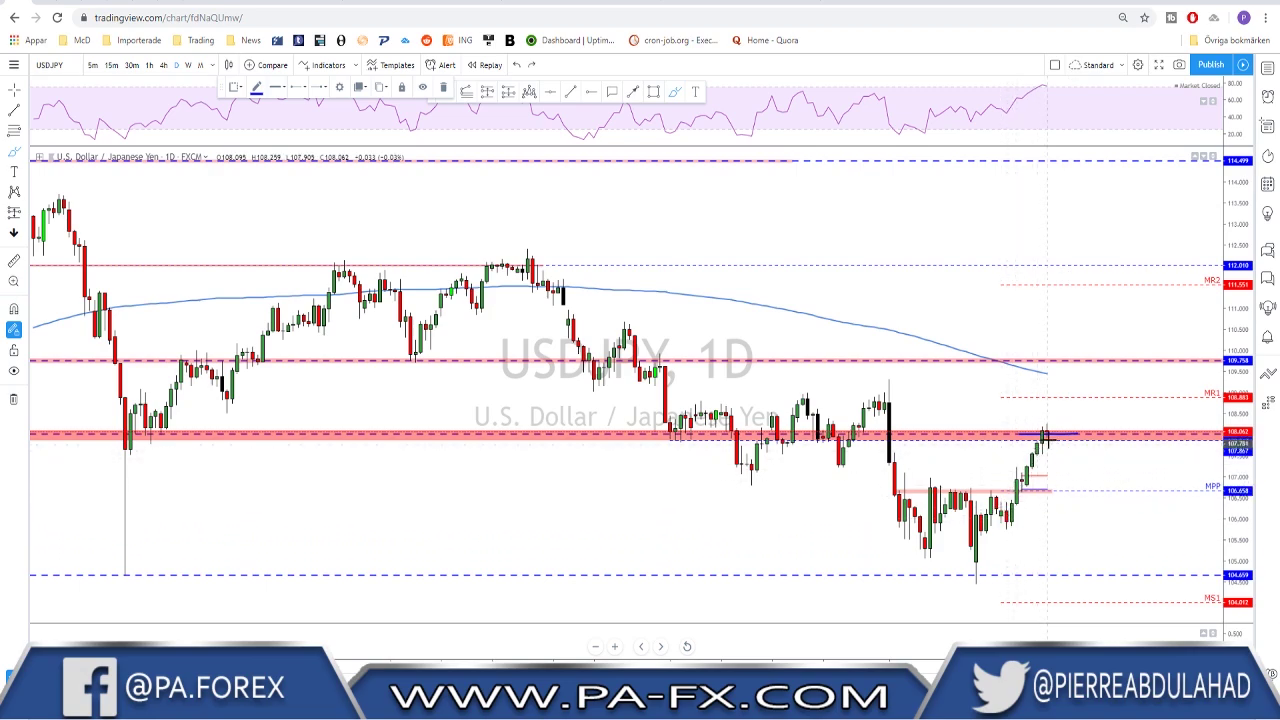
left_click(1055, 433)
left_click_drag(1060, 442, 1068, 418)
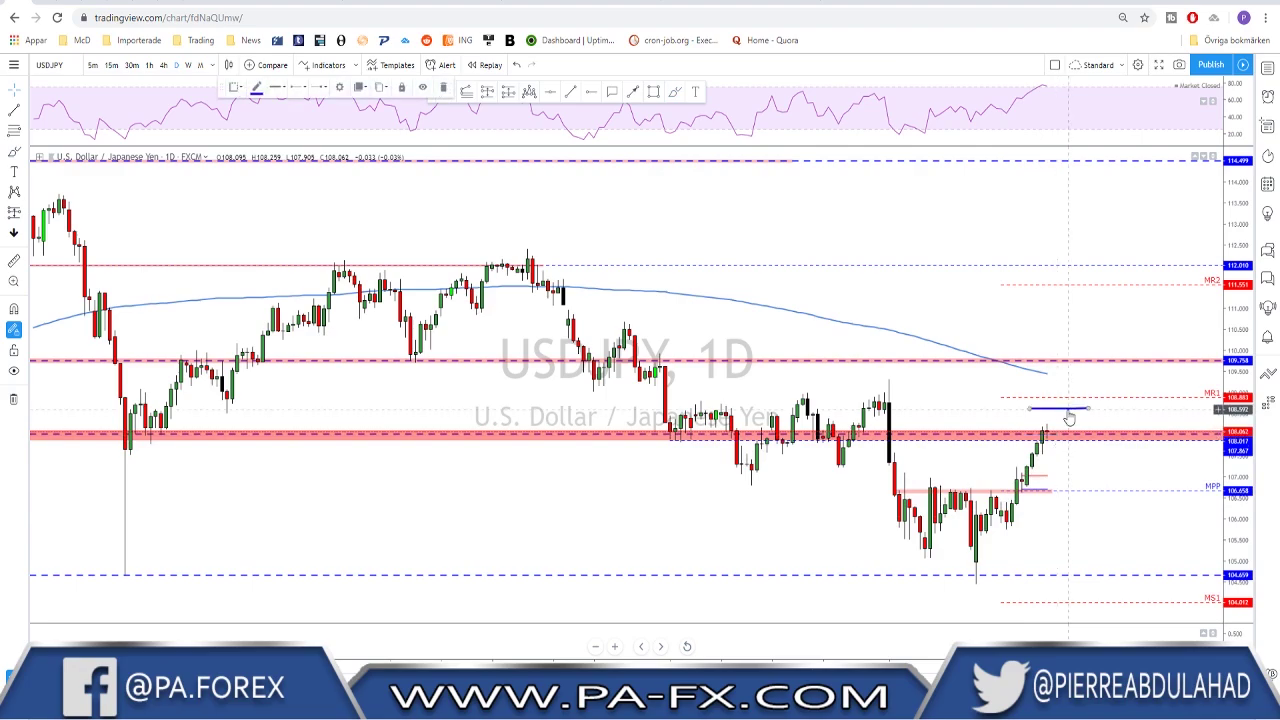
key("Delete")
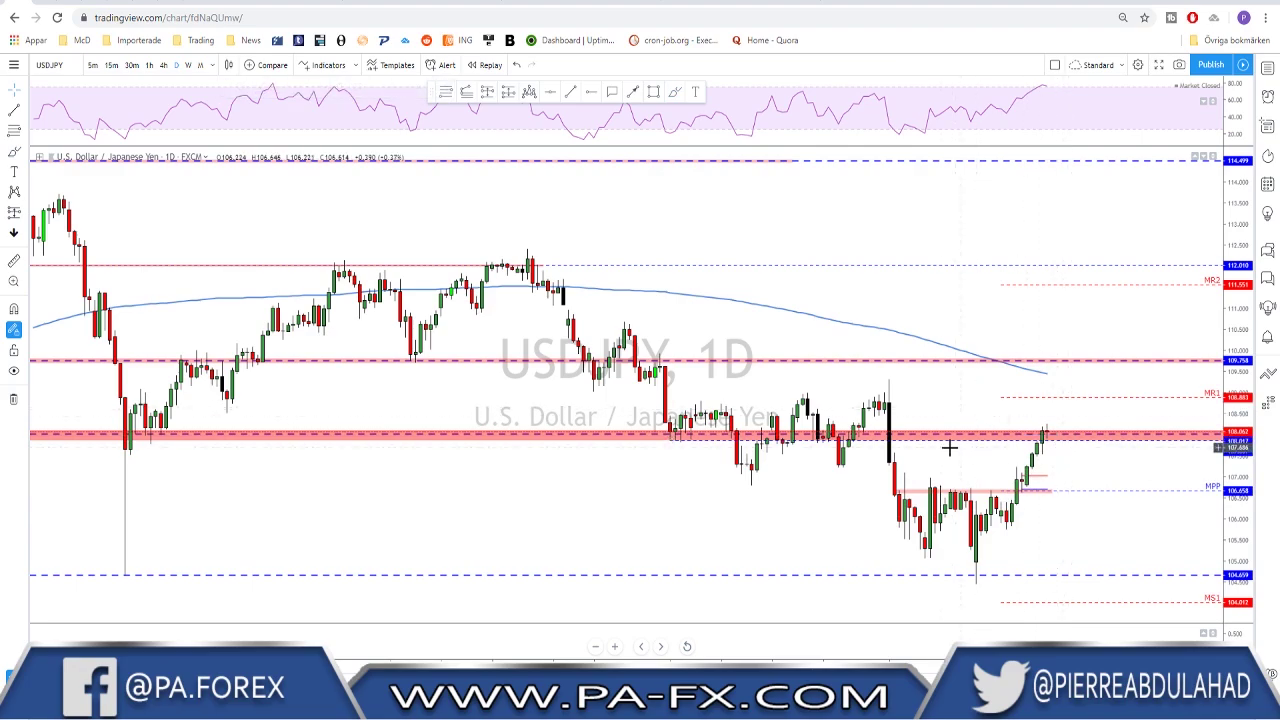
Step: Draw a shaded rectangle zone around 108.8–108.95 just below the MR1 level
scroll(945, 451, "down", 2)
scroll(945, 451, "down", 1)
scroll(743, 466, "up", 1)
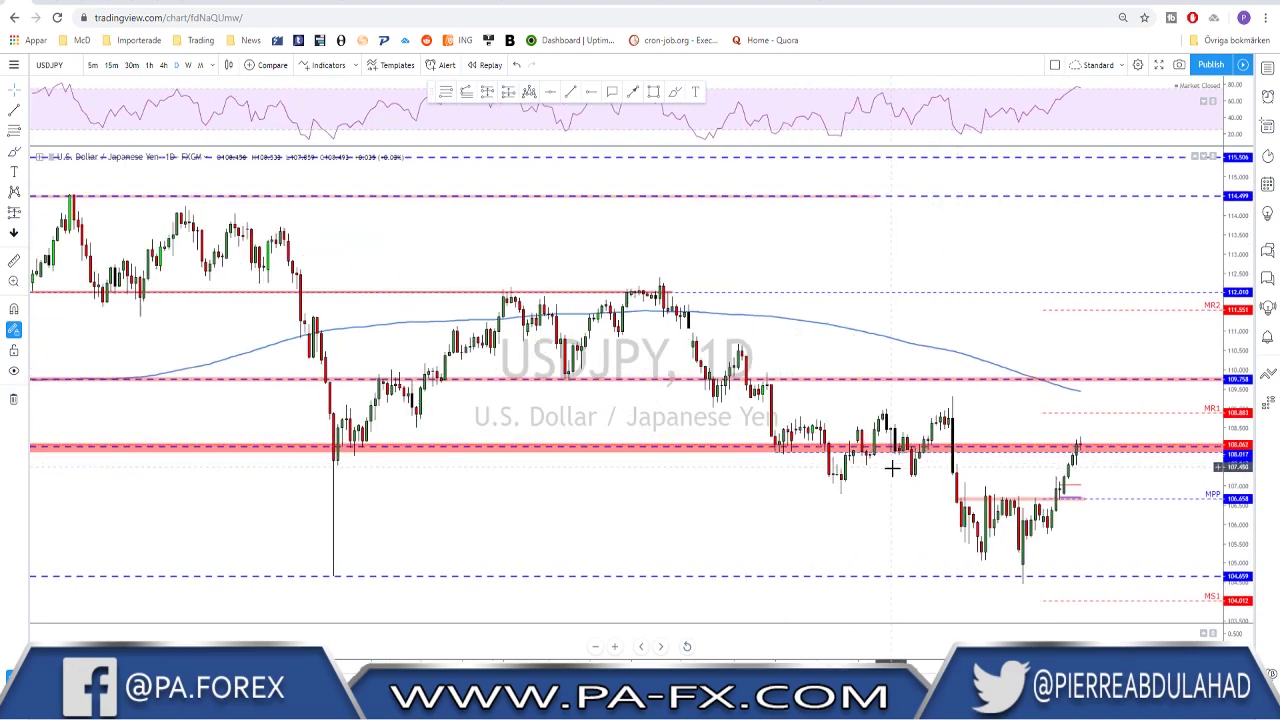
scroll(851, 466, "down", 1)
scroll(851, 466, "down", 1)
scroll(885, 460, "up", 1)
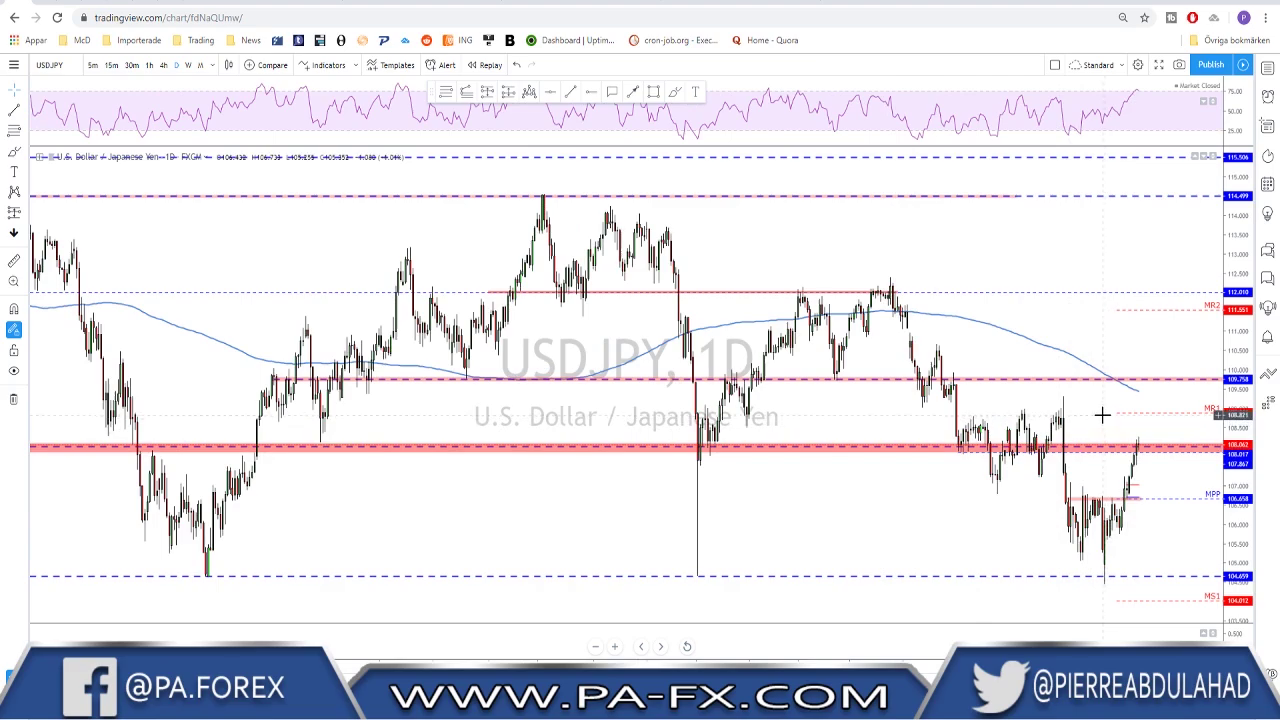
left_click(655, 92)
left_click_drag(975, 410, 1220, 416)
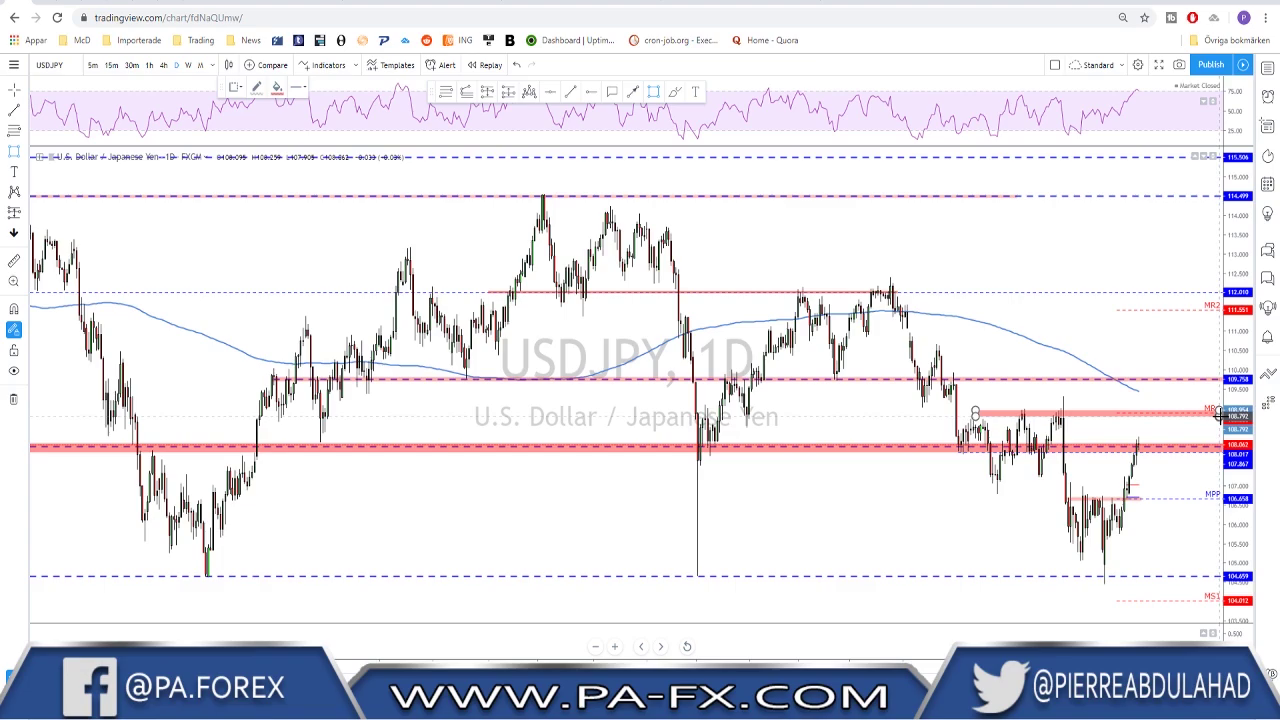
Step: On the USDJPY 4-hour chart, circle and undo the latest candles, then switch to 1-hour
left_click(163, 64)
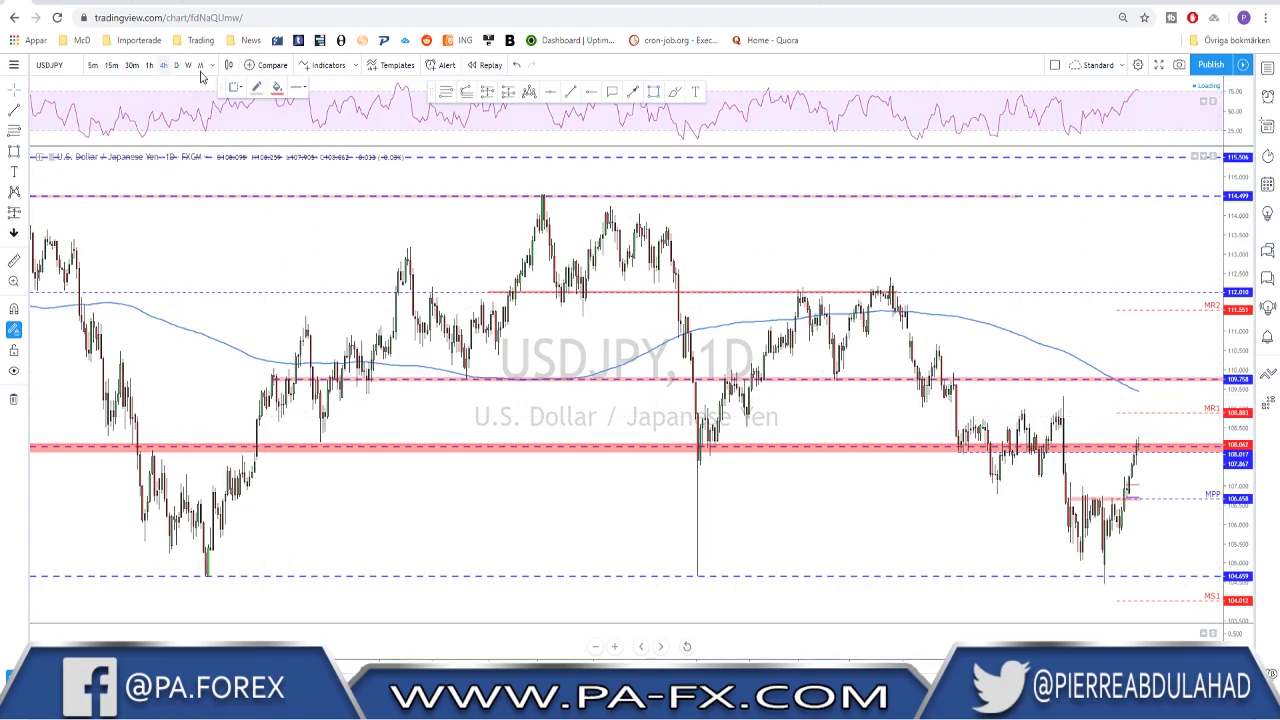
scroll(1073, 320, "up", 3)
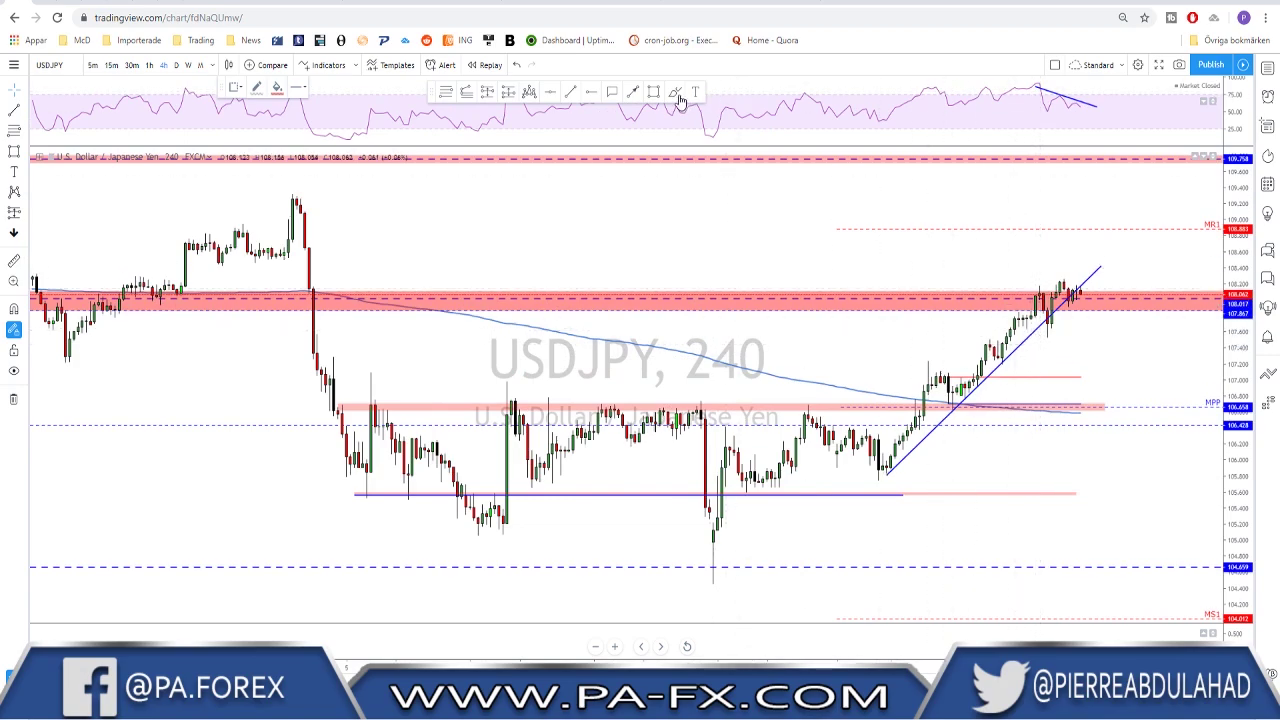
mouse_move(1058, 276)
left_mouse_down()
mouse_move(1026, 292)
mouse_move(1086, 312)
mouse_move(1052, 275)
left_mouse_up()
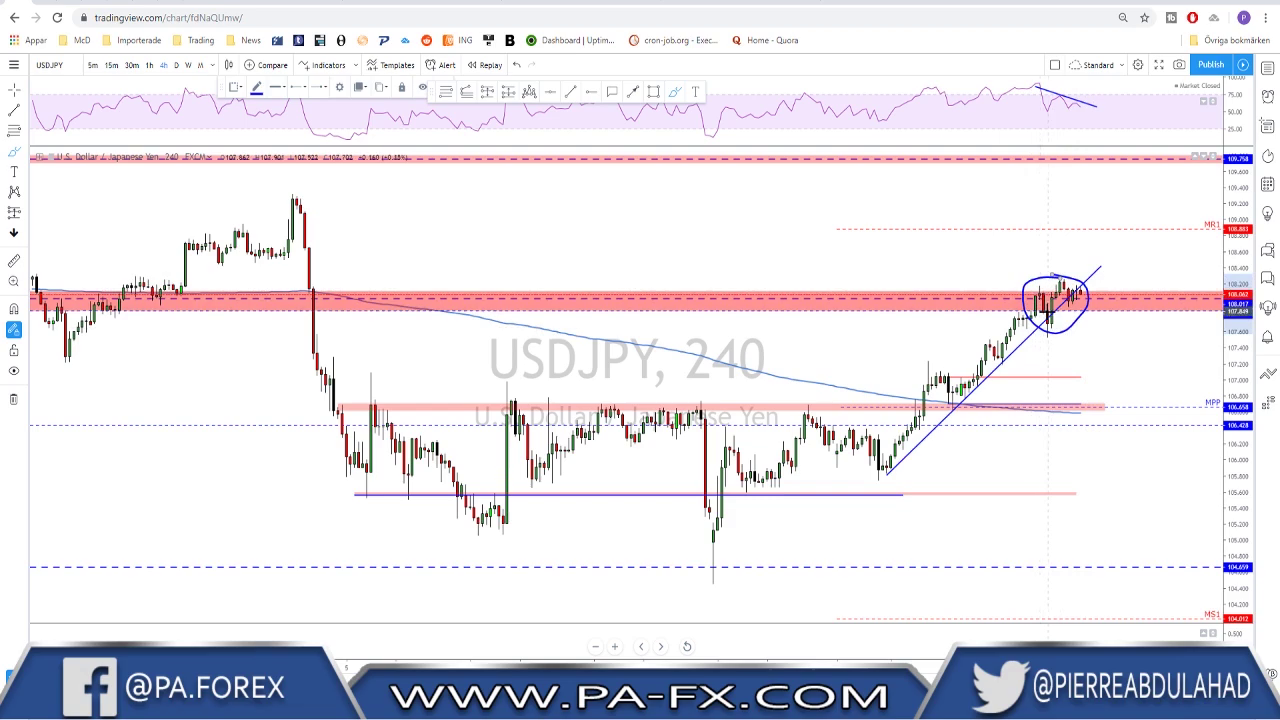
key("ctrl")
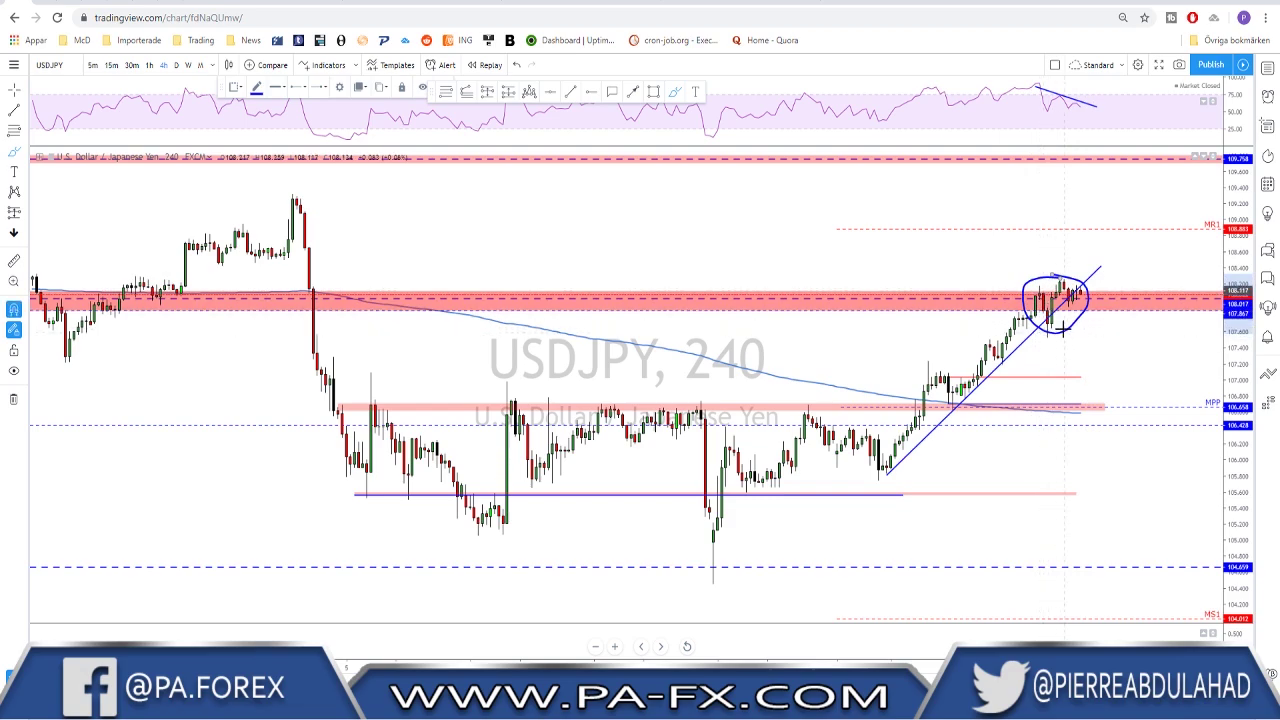
key("ctrl+z")
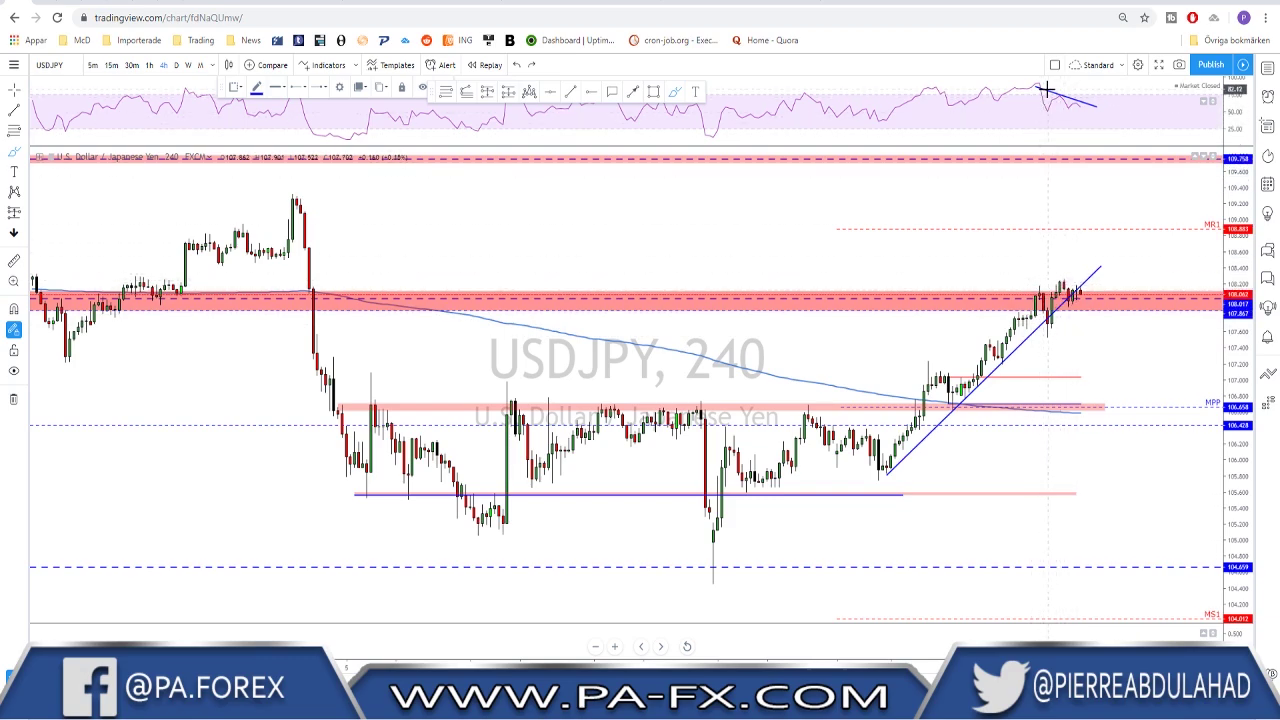
left_click(148, 65)
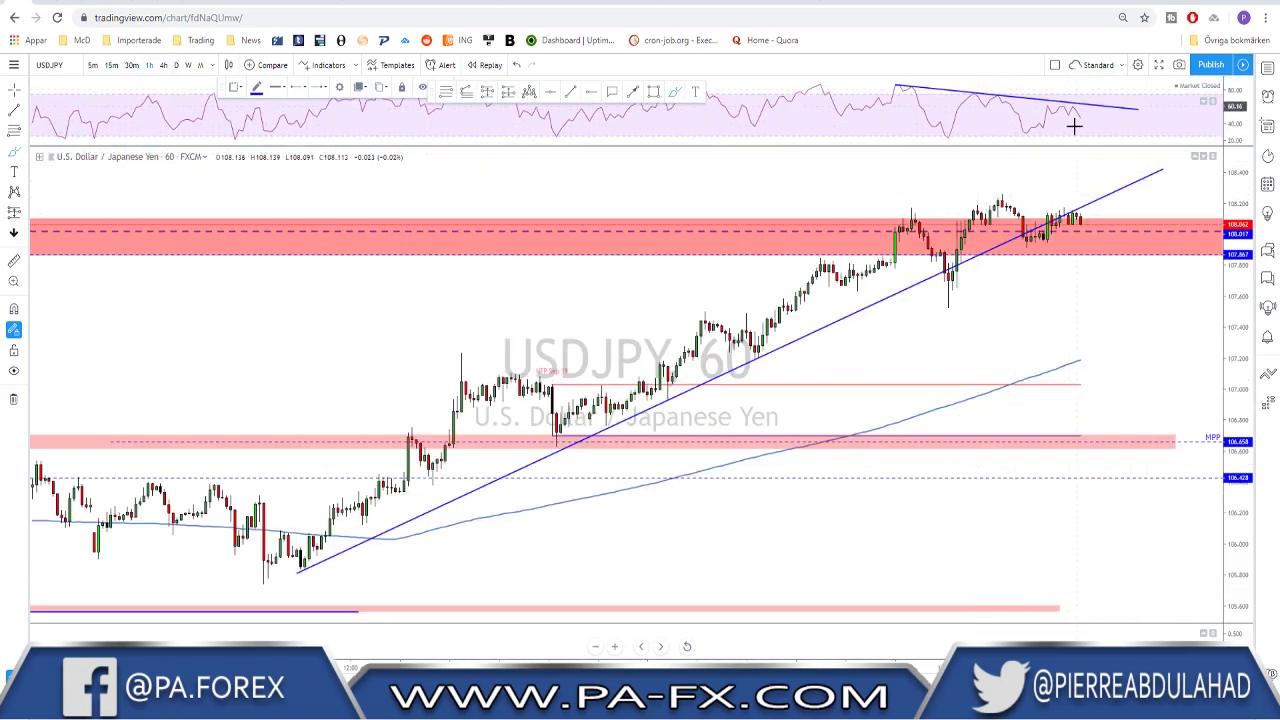
Step: Brush-sketch a projected drop from the latest USDJPY hourly candles, then undo it
scroll(1168, 271, "down", 3)
left_click_drag(1123, 286, 988, 297)
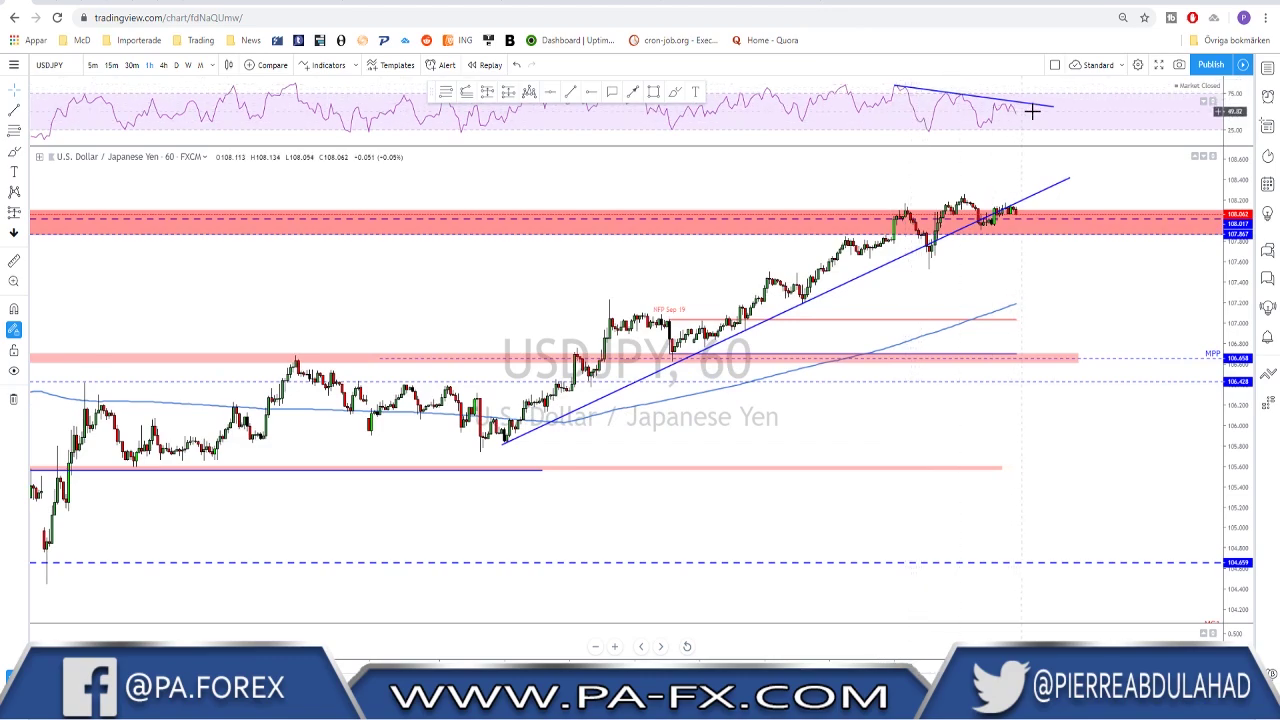
scroll(950, 201, "down", 2)
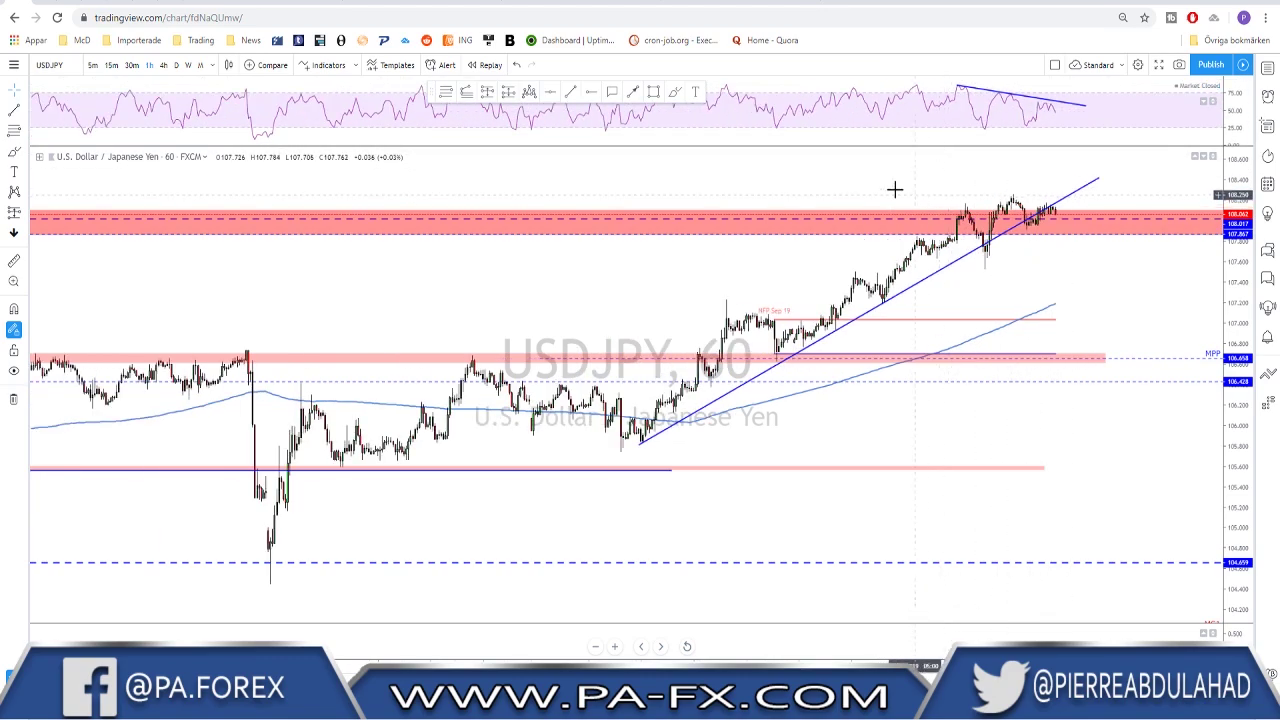
left_click(677, 93)
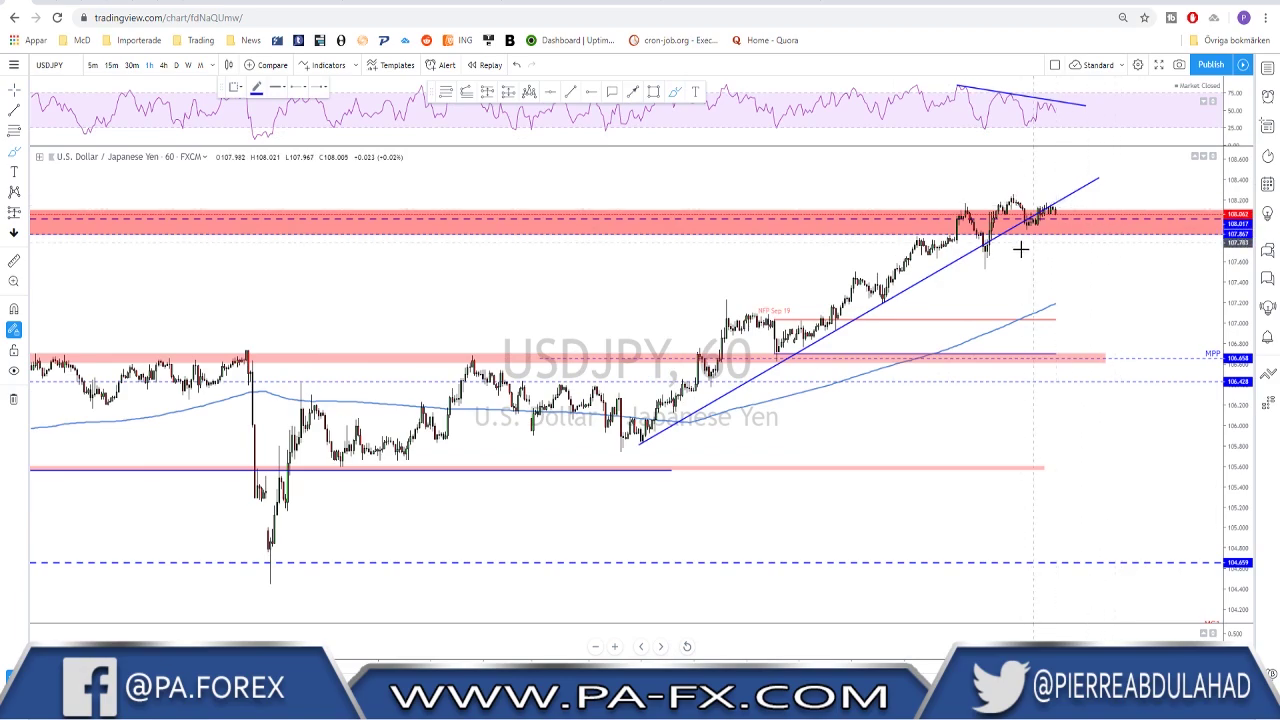
mouse_move(1056, 205)
left_mouse_down()
mouse_move(1117, 357)
mouse_move(1143, 278)
left_mouse_up()
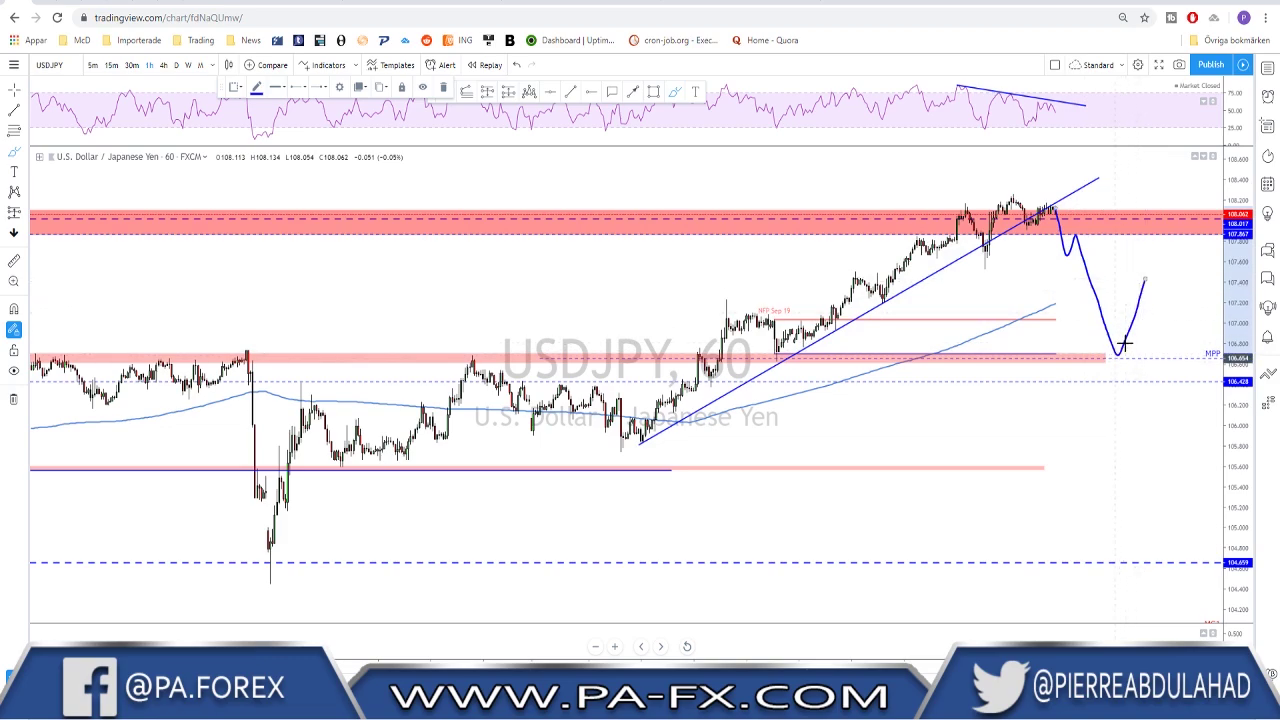
mouse_move(1123, 349)
left_mouse_down()
mouse_move(1137, 357)
mouse_move(1124, 342)
left_mouse_up()
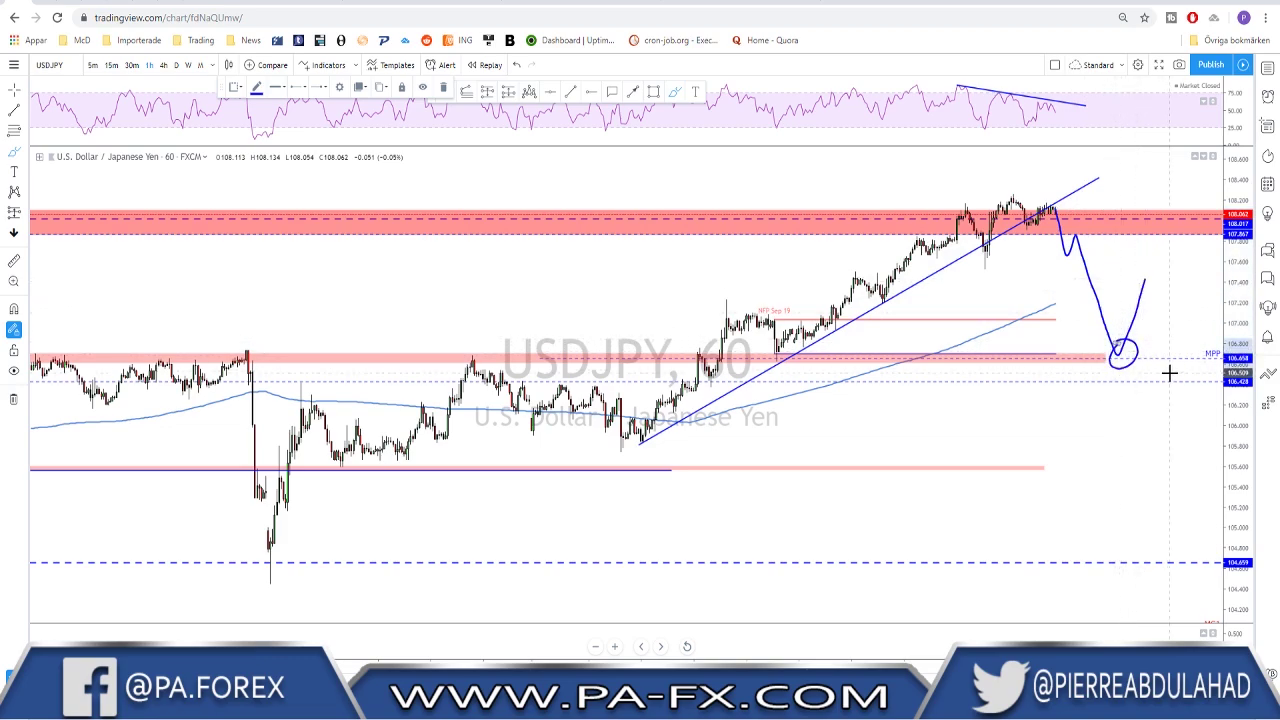
key("ctrl+z")
key("ctrl+z")
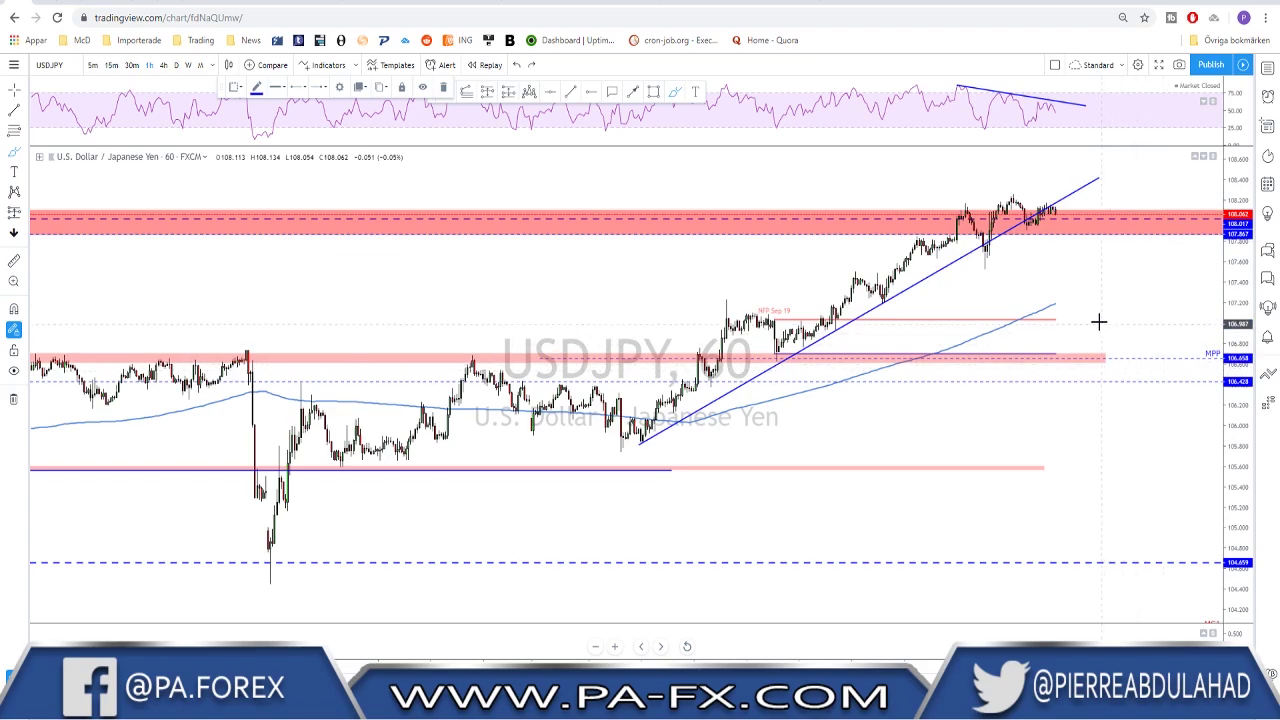
Step: Draw a horizontal support line near 107.66 under the red zone, discarding a dip-and-rebound sketch
scroll(1086, 274, "down", 4)
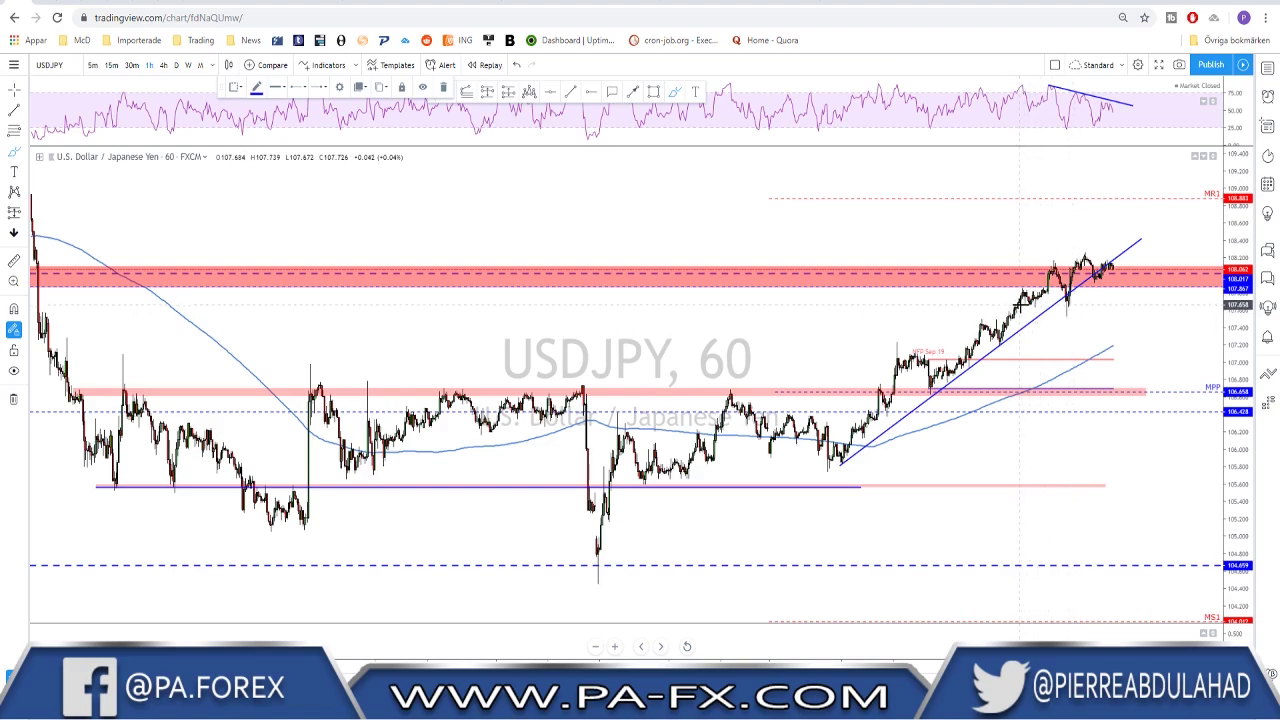
left_click_drag(1075, 305, 1142, 304)
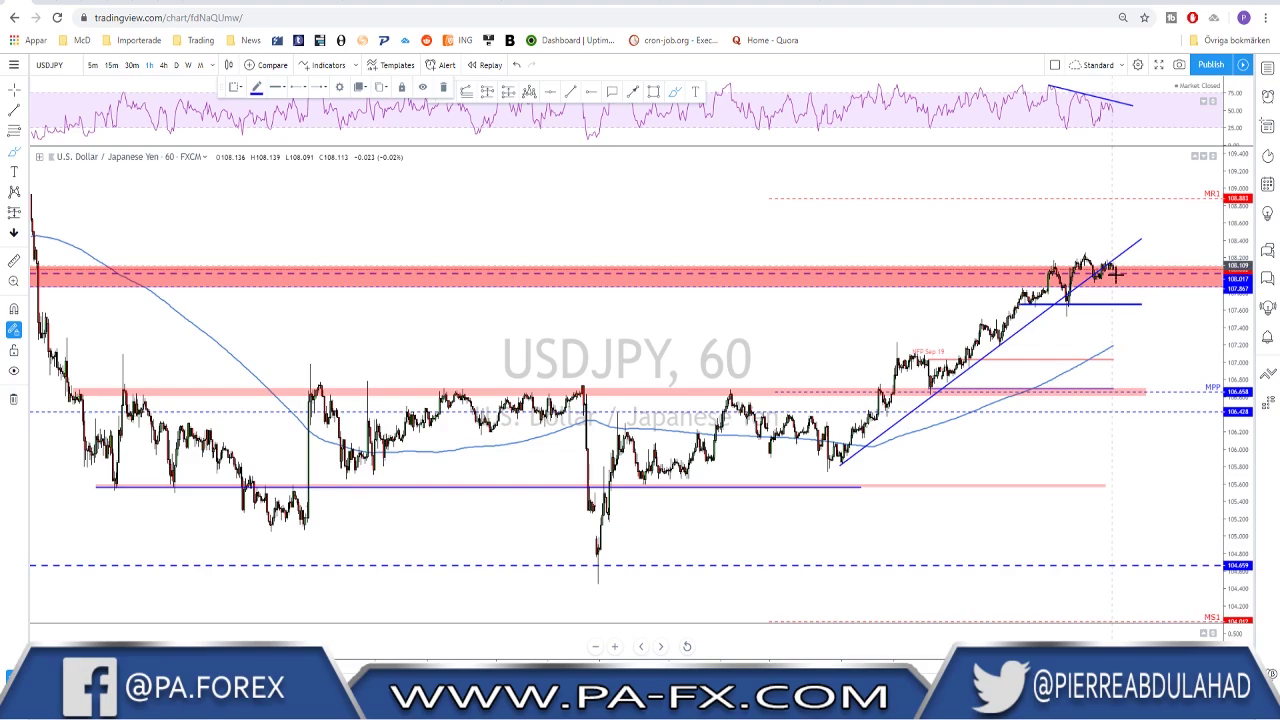
mouse_move(1115, 273)
left_mouse_down()
mouse_move(1152, 378)
mouse_move(1185, 310)
left_mouse_up()
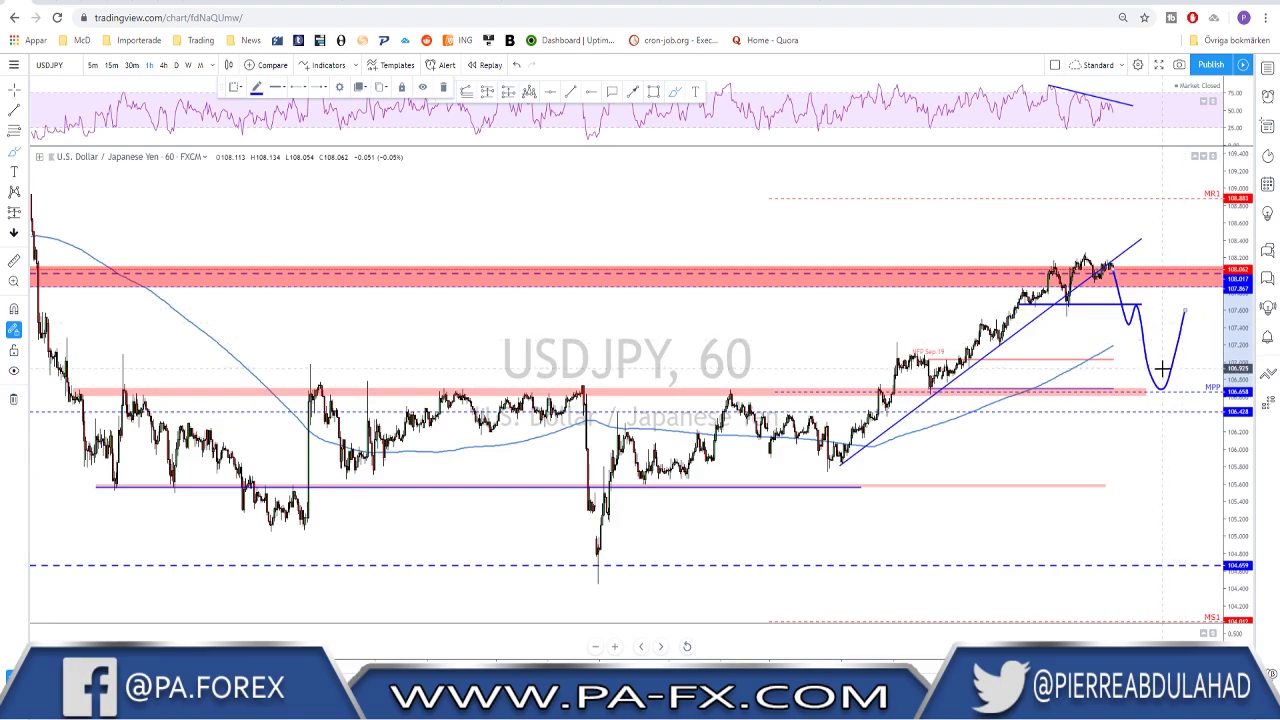
key("ctrl+z")
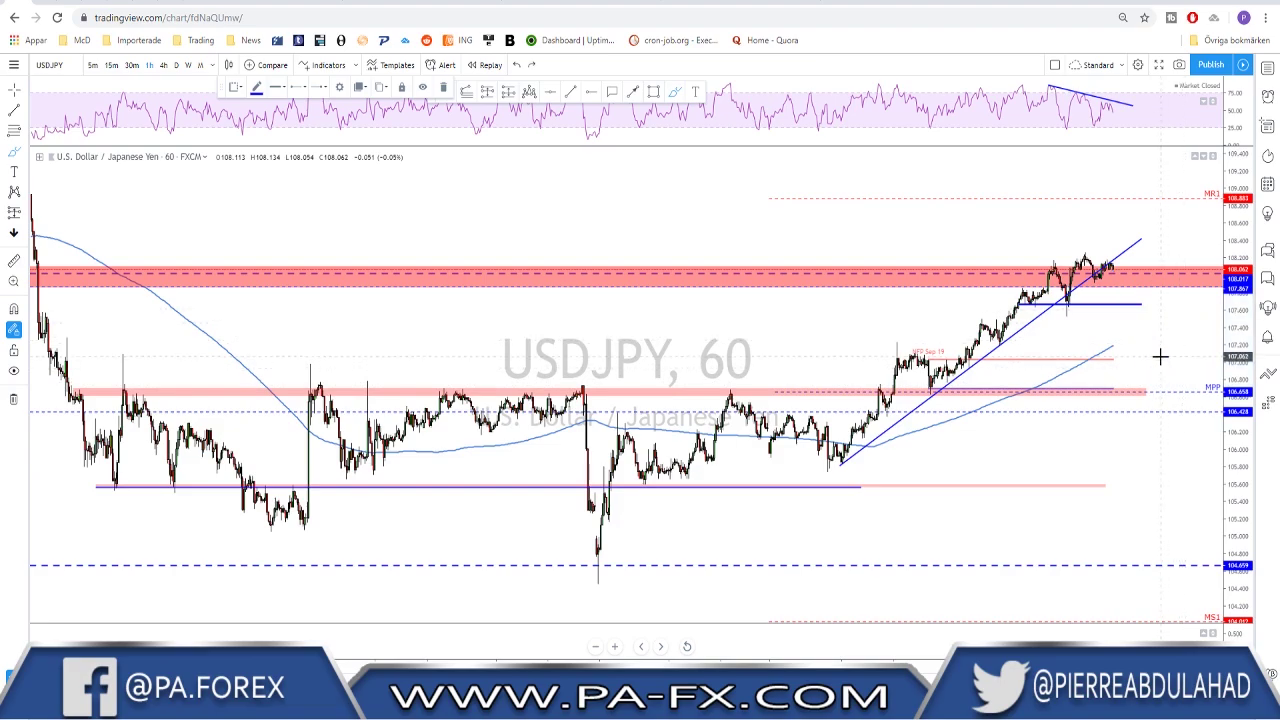
Step: Load USDCHF and set it to the daily timeframe
left_click(163, 65)
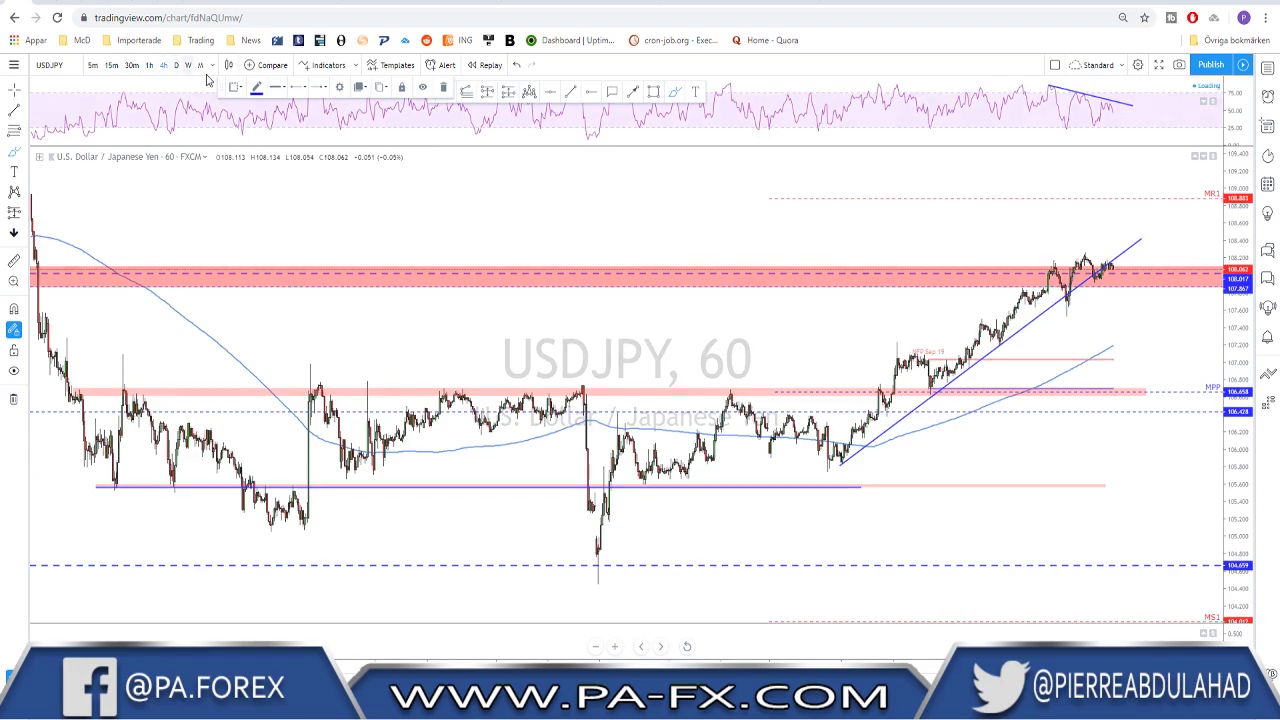
key("space")
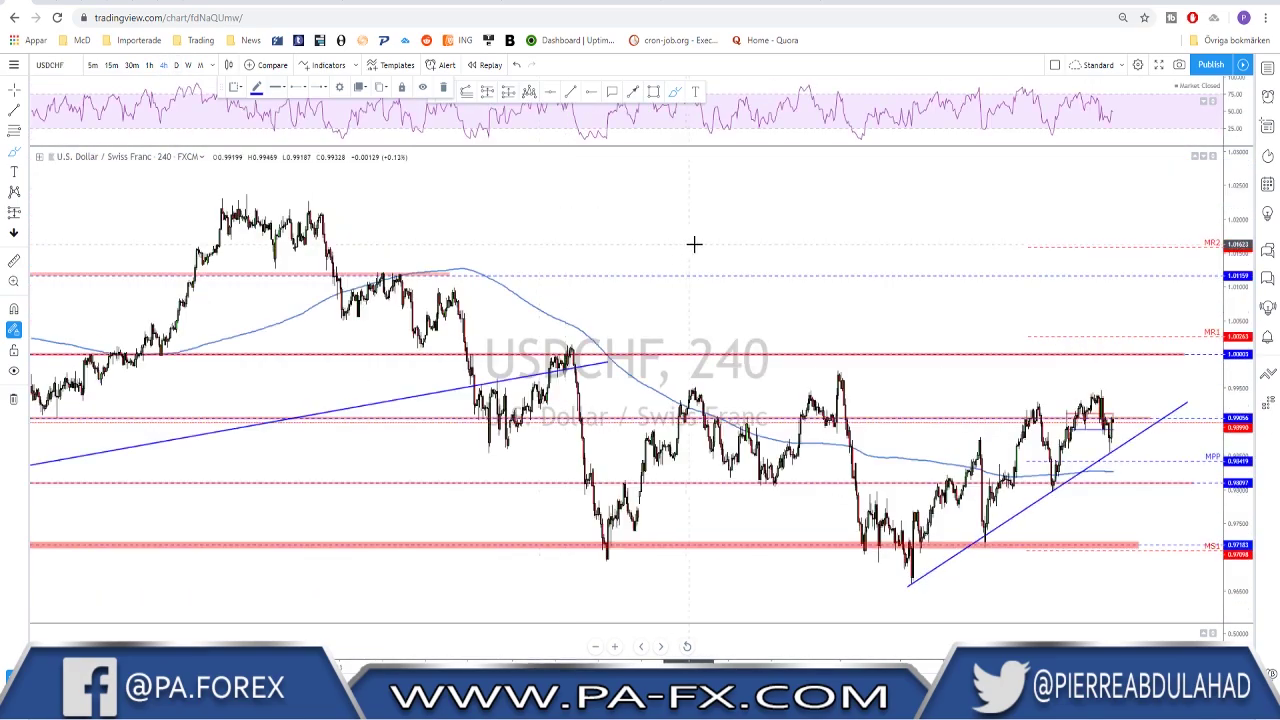
scroll(723, 251, "up", 2)
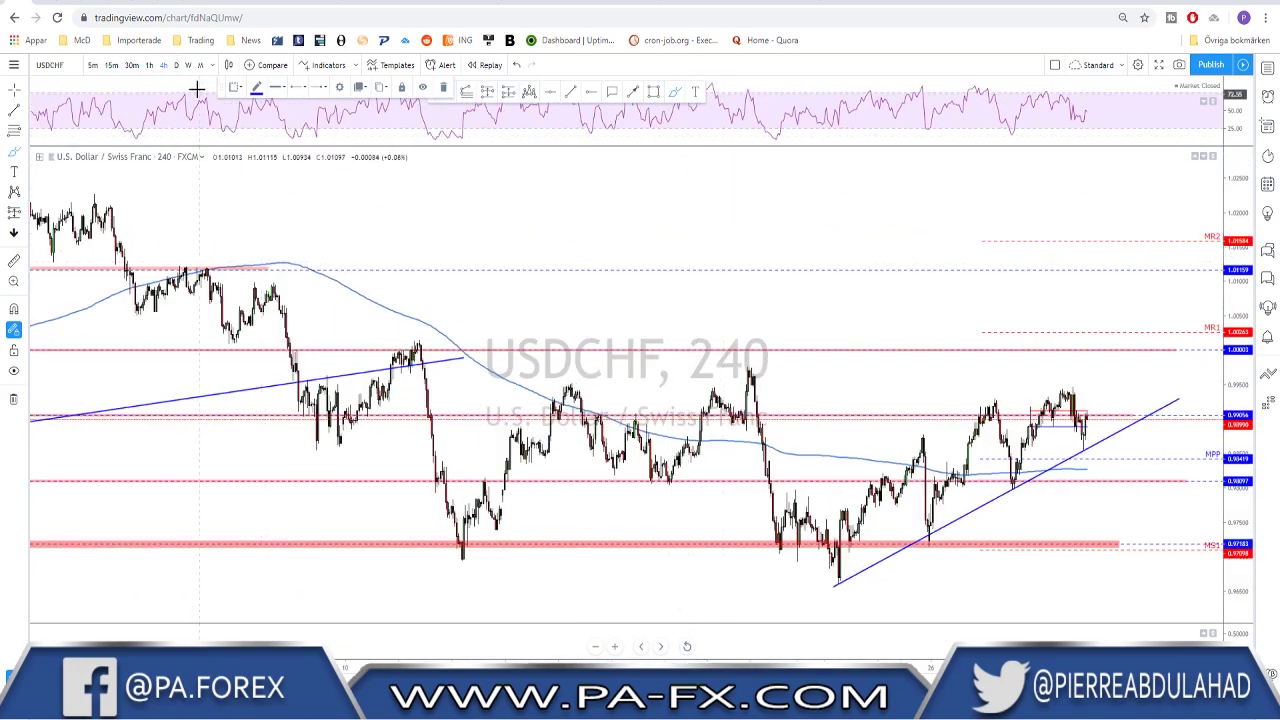
scroll(932, 438, "up", 2)
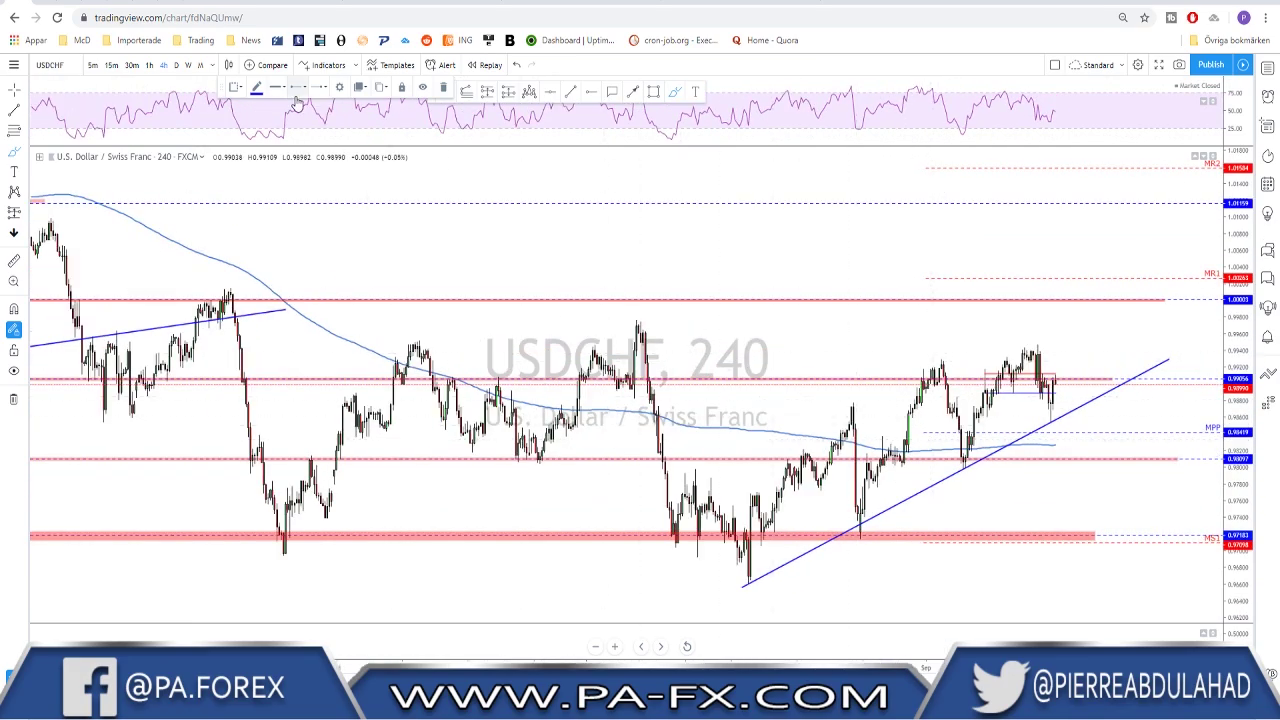
left_click(175, 65)
scroll(990, 438, "up", 3)
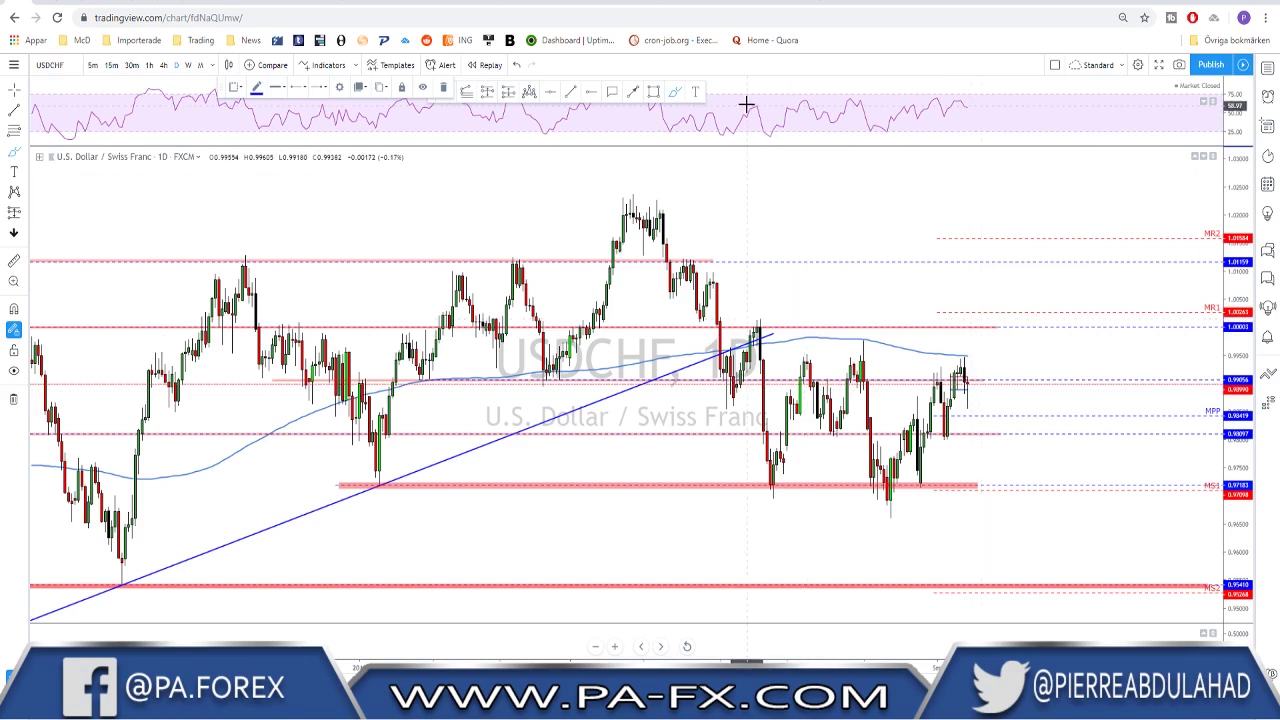
Step: Circle the latest top and the earlier peak just under the moving average
mouse_move(957, 346)
left_mouse_down()
mouse_move(972, 365)
mouse_move(958, 350)
left_mouse_up()
mouse_move(869, 338)
left_mouse_down()
mouse_move(848, 352)
mouse_move(866, 330)
left_mouse_up()
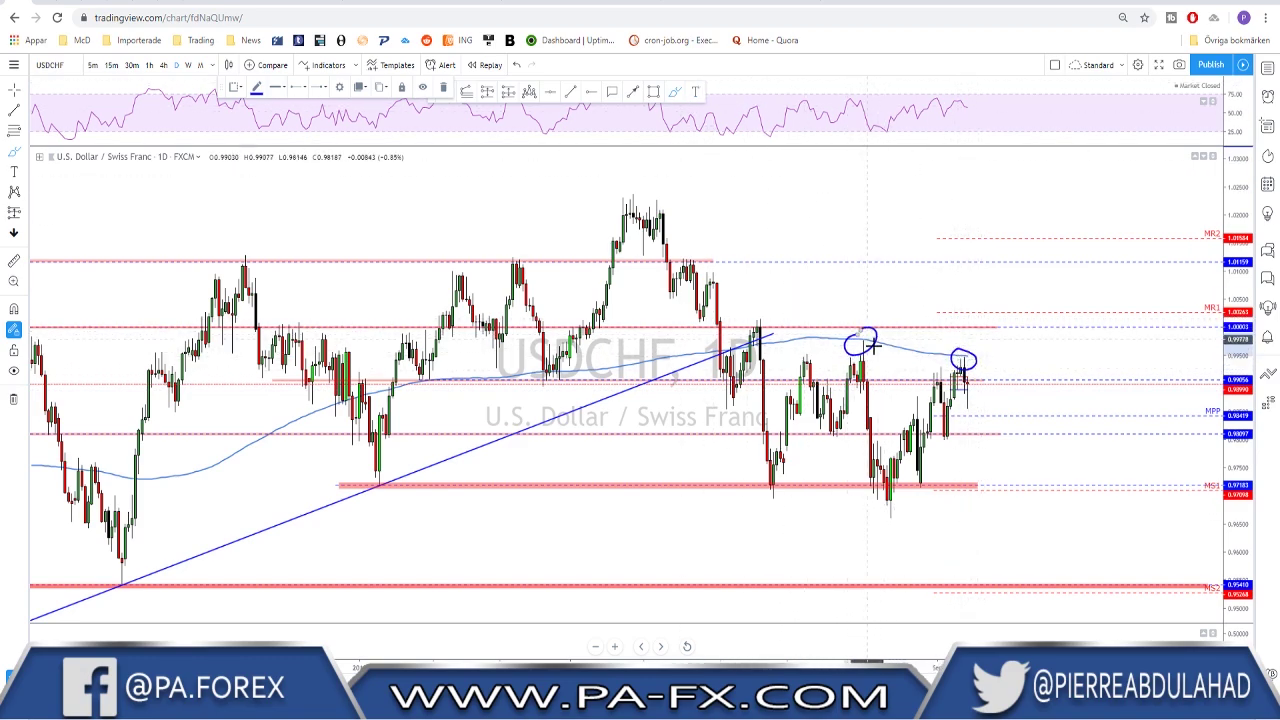
scroll(963, 360, "up", 2)
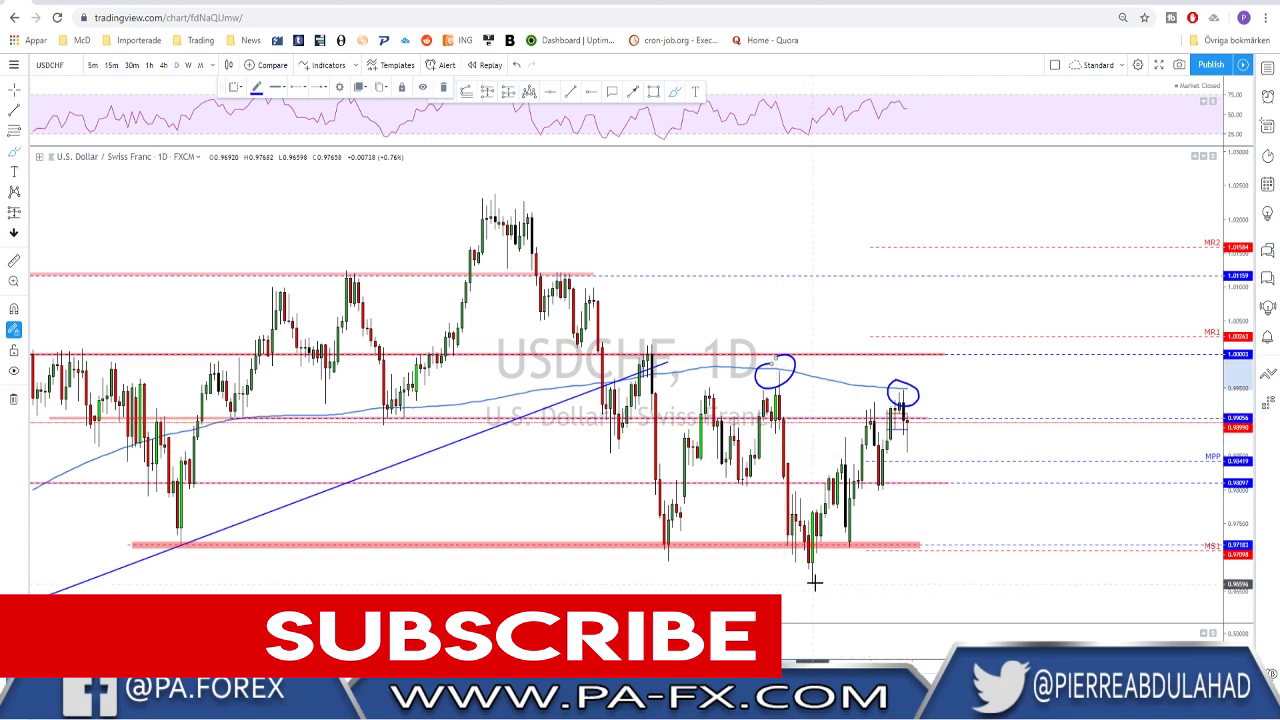
Step: Circle the recent low and rally swing points, then draw and remove rising channel lines
left_click_drag(803, 571, 803, 567)
left_click_drag(845, 528, 847, 530)
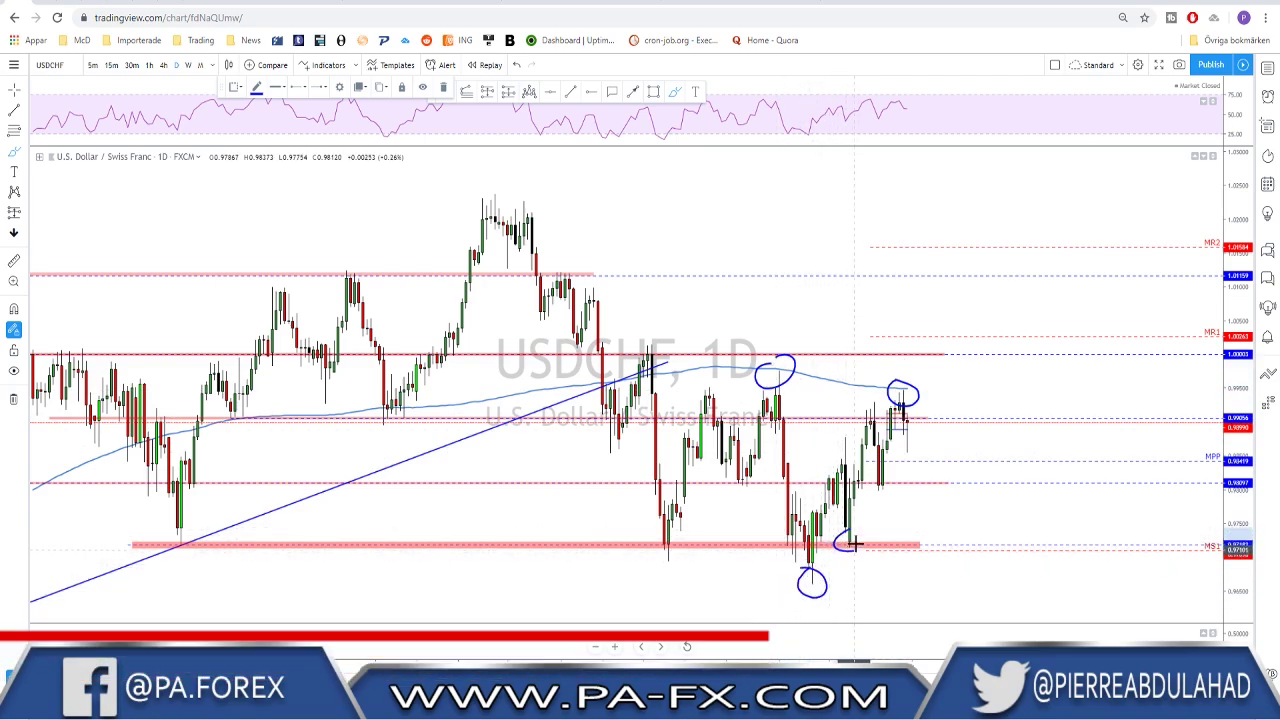
mouse_move(884, 470)
left_mouse_down()
mouse_move(884, 497)
mouse_move(882, 470)
mouse_move(850, 436)
mouse_move(872, 401)
left_mouse_up()
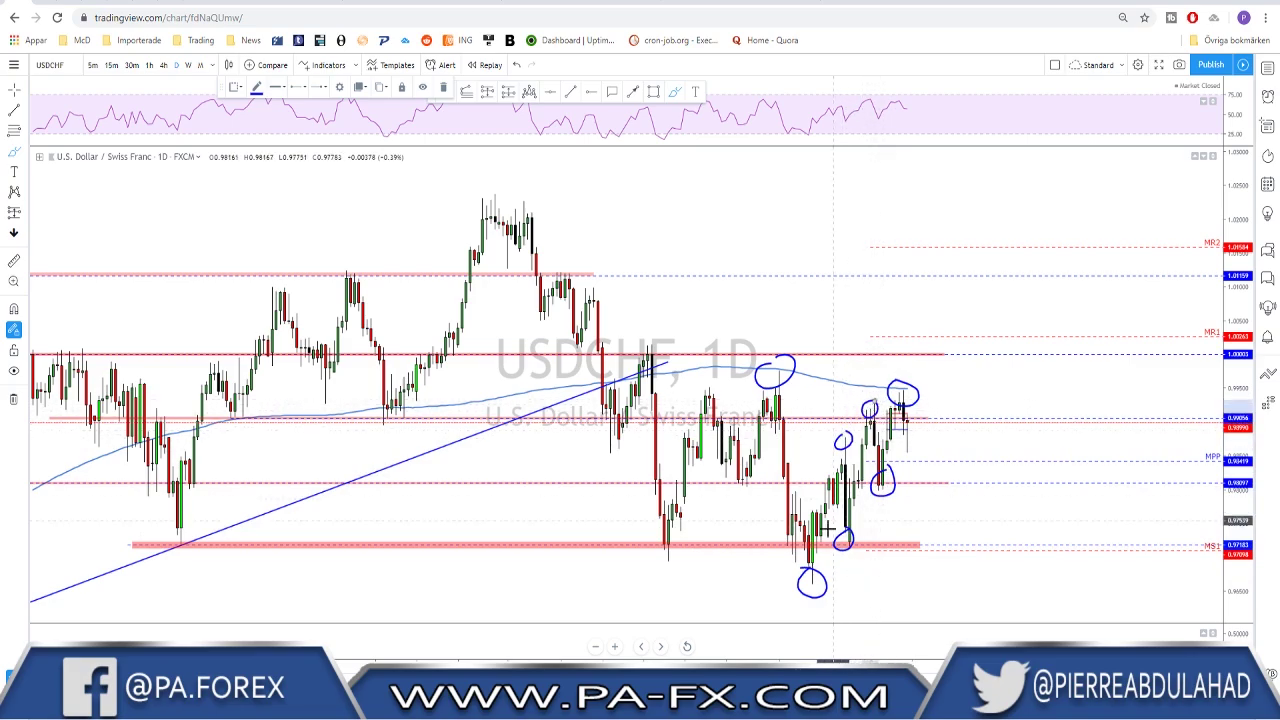
left_click_drag(810, 578, 968, 428)
mouse_move(765, 543)
left_mouse_down()
mouse_move(880, 432)
mouse_move(915, 362)
left_mouse_up()
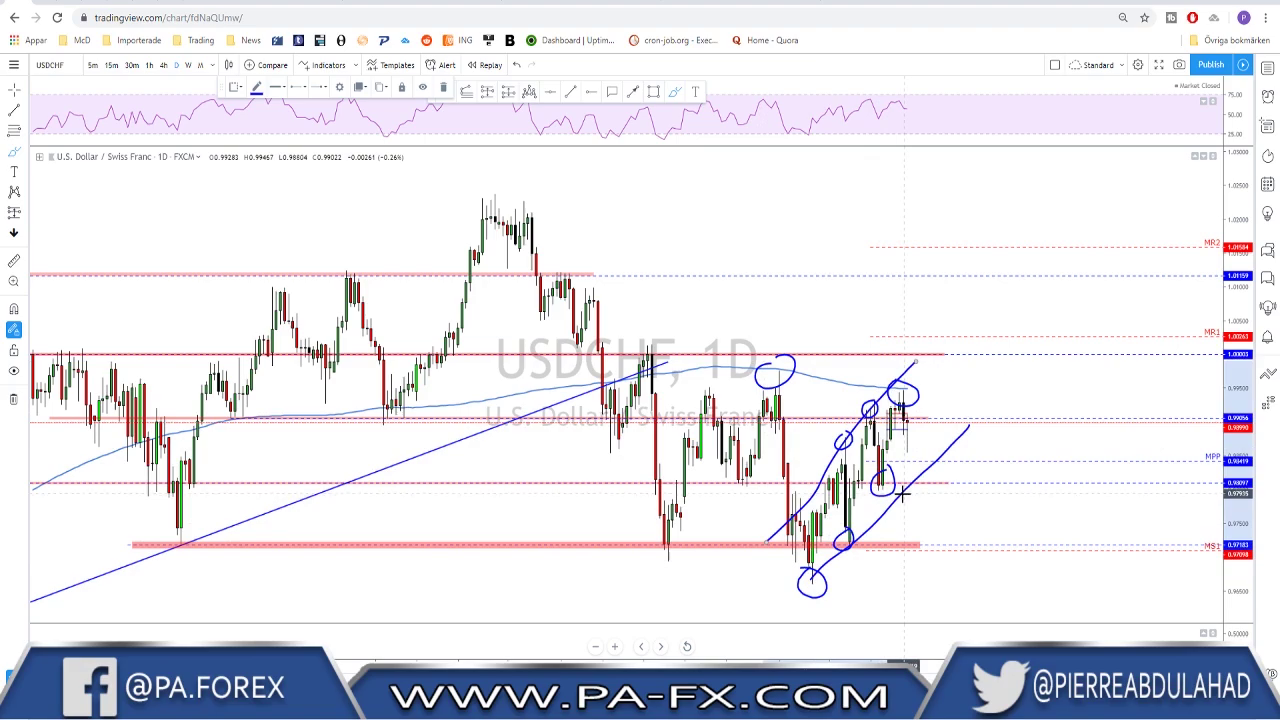
key("ctrl+z")
key("ctrl+z")
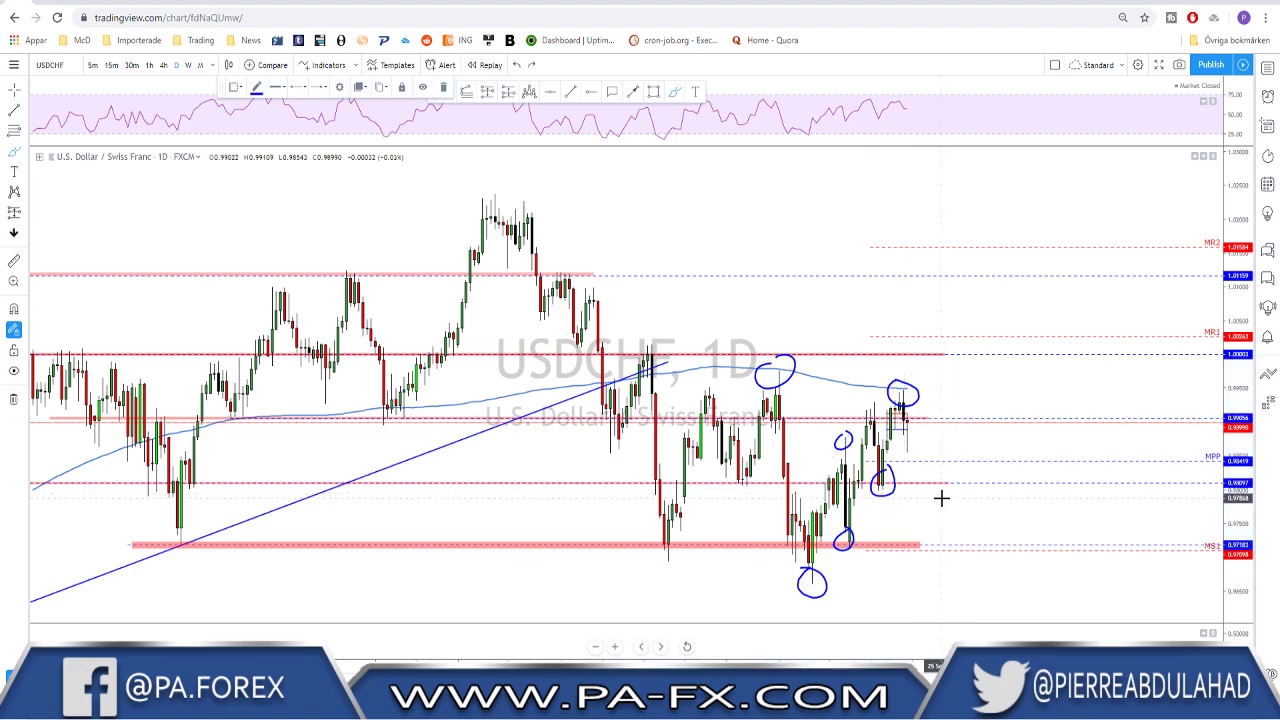
scroll(941, 498, "down", 2)
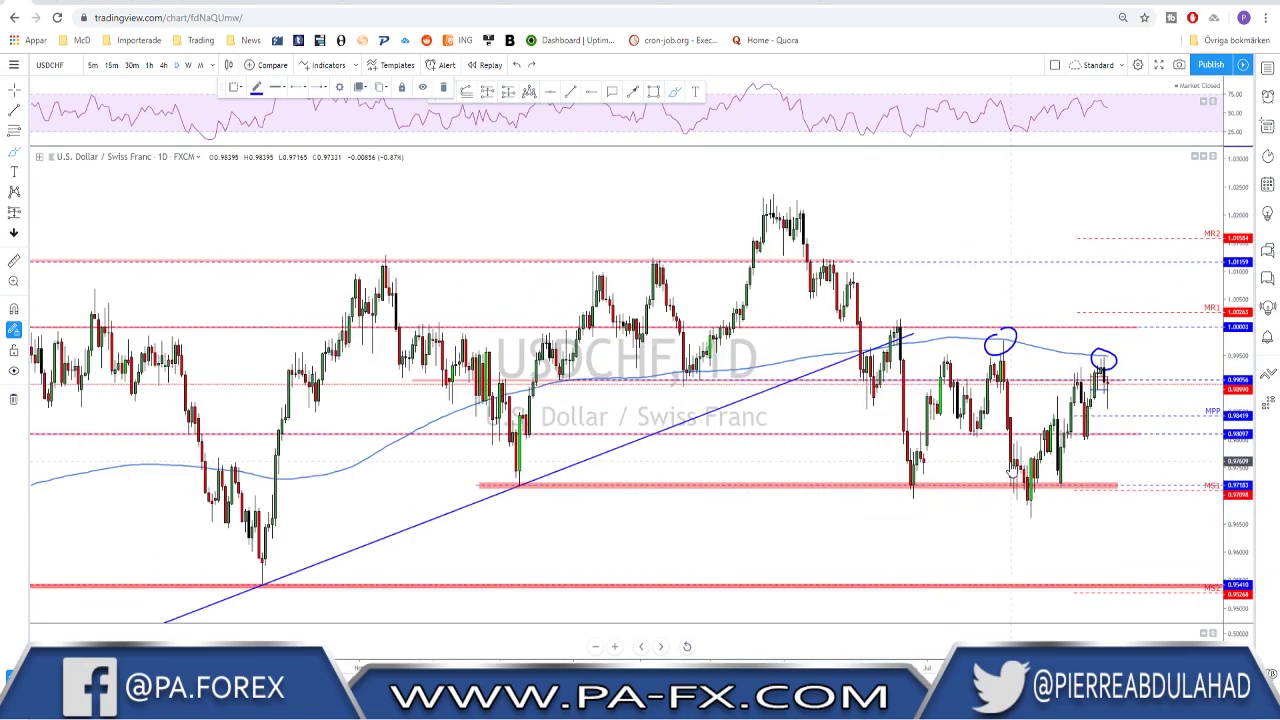
Step: Remove the extra swing-point circles and a sketched dip-and-rebound path on the daily chart
key("ctrl+z")
key("ctrl+z")
mouse_move(1001, 345)
left_mouse_down()
mouse_move(1024, 478)
mouse_move(1097, 365)
mouse_move(1143, 506)
left_mouse_up()
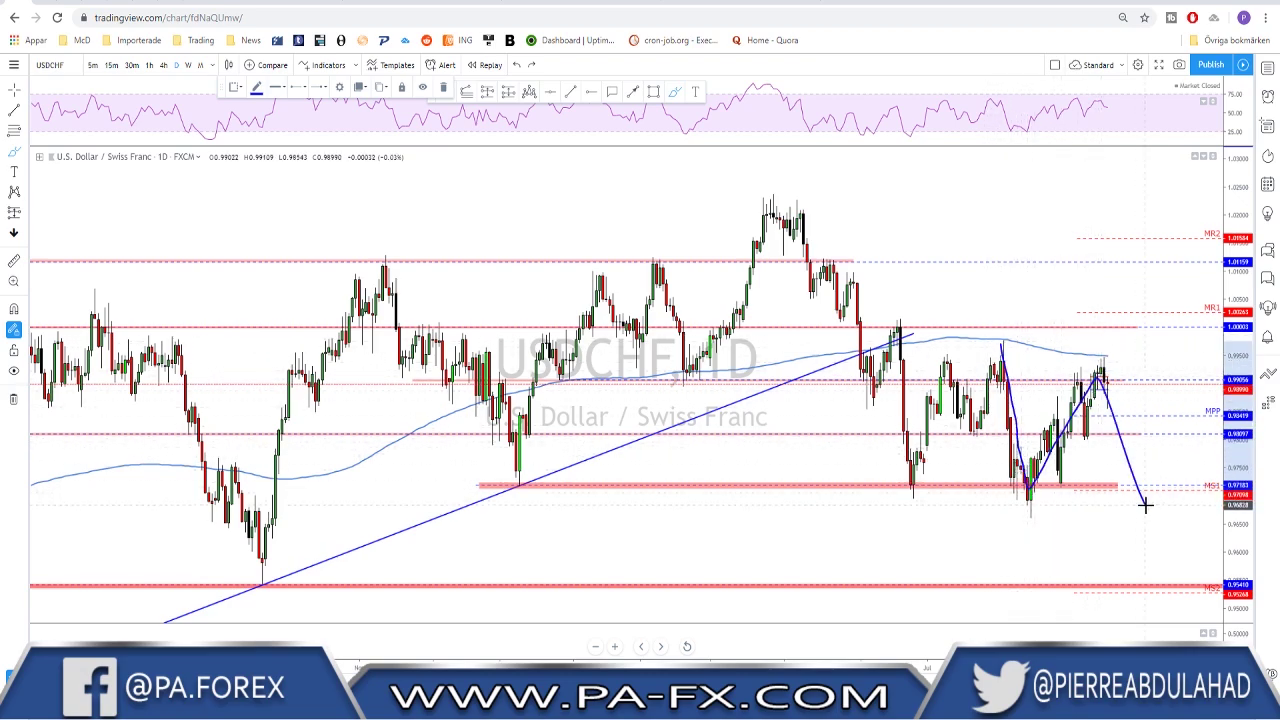
key("ctrl+z")
scroll(980, 506, "up", 3)
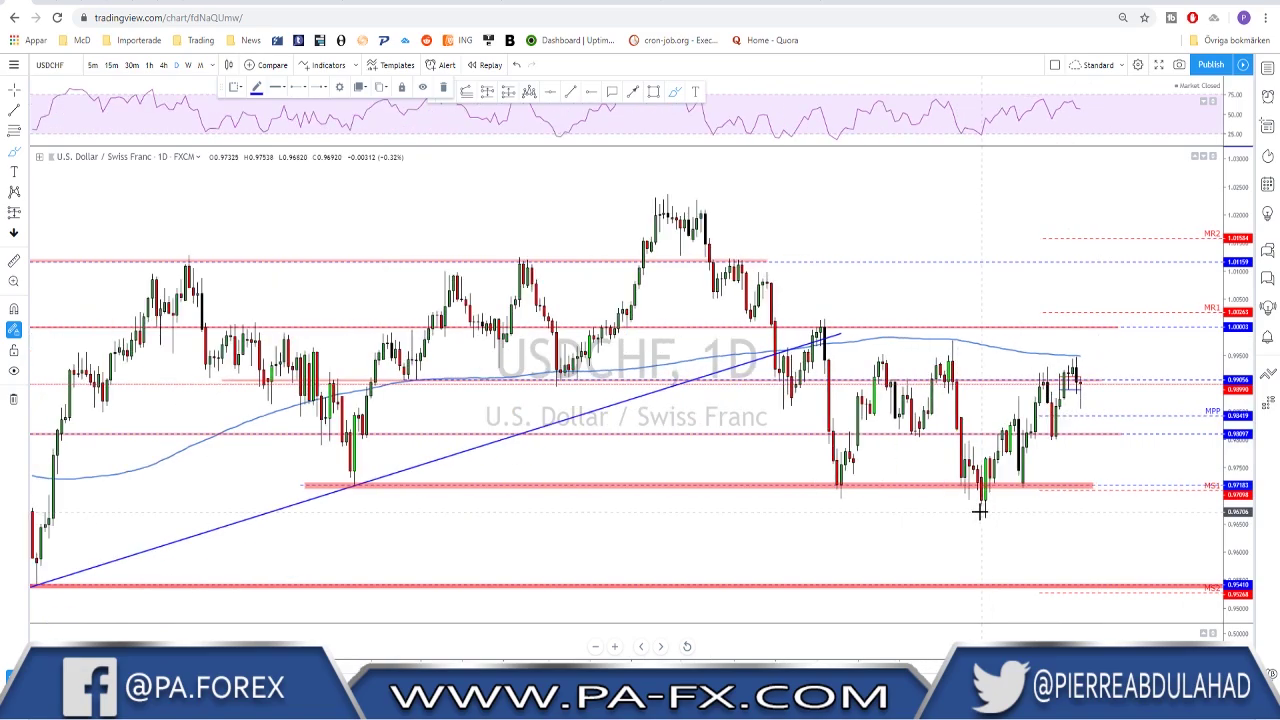
Step: On 4-hour, trace the rally and a peak line, undo them, then switch to 1-hour
left_click(164, 65)
scroll(1074, 337, "down", 2)
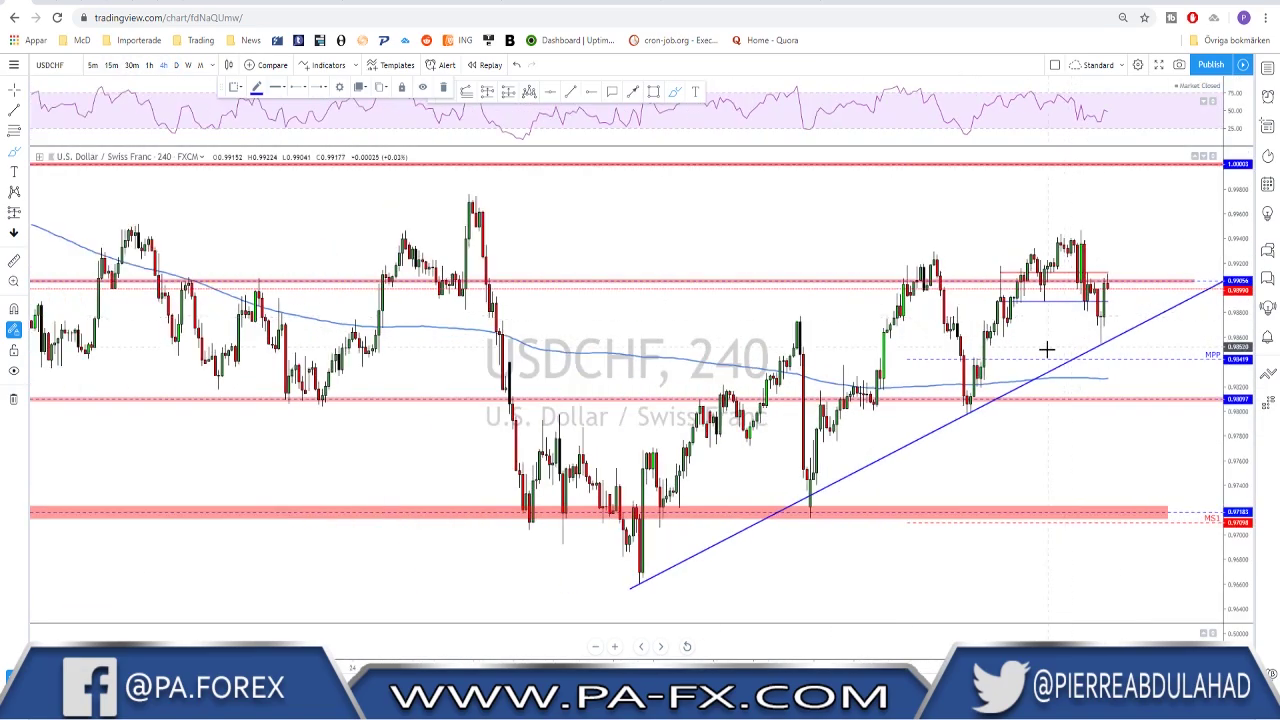
scroll(997, 371, "up", 1)
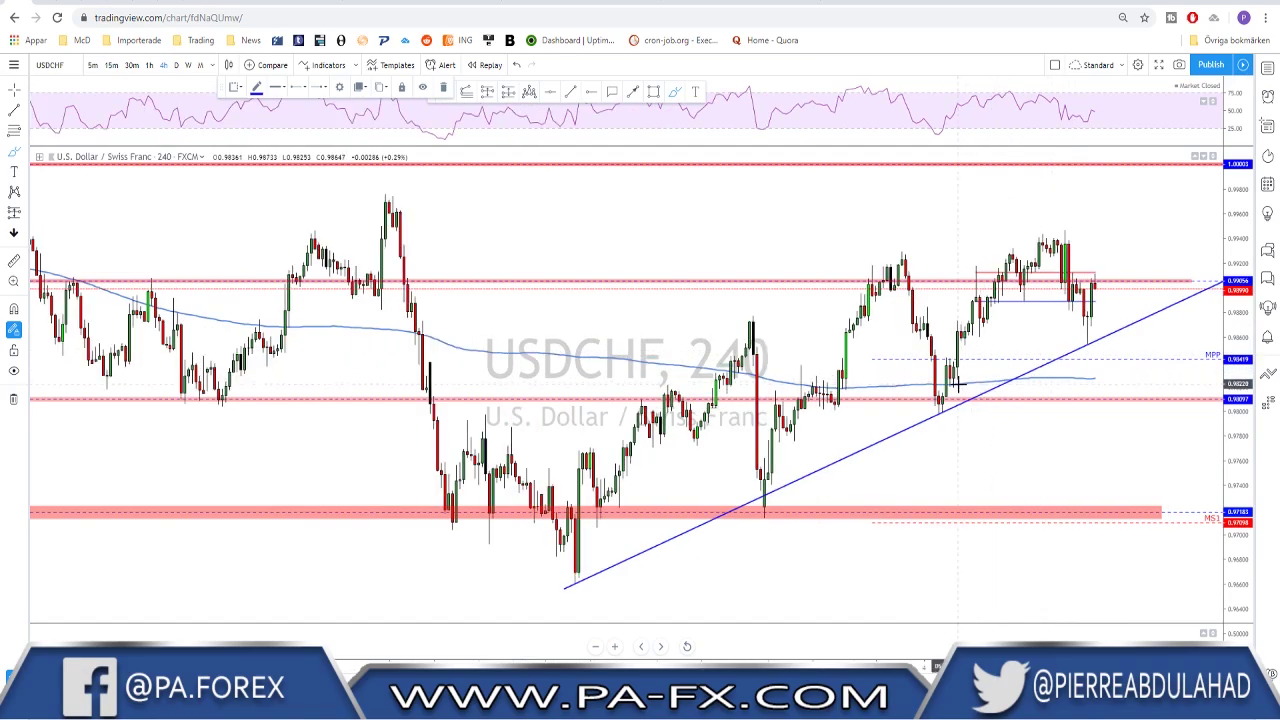
mouse_move(571, 575)
left_mouse_down()
mouse_move(756, 315)
mouse_move(763, 494)
mouse_move(858, 278)
mouse_move(940, 345)
mouse_move(943, 405)
mouse_move(1046, 232)
left_mouse_up()
left_click_drag(816, 249, 1160, 242)
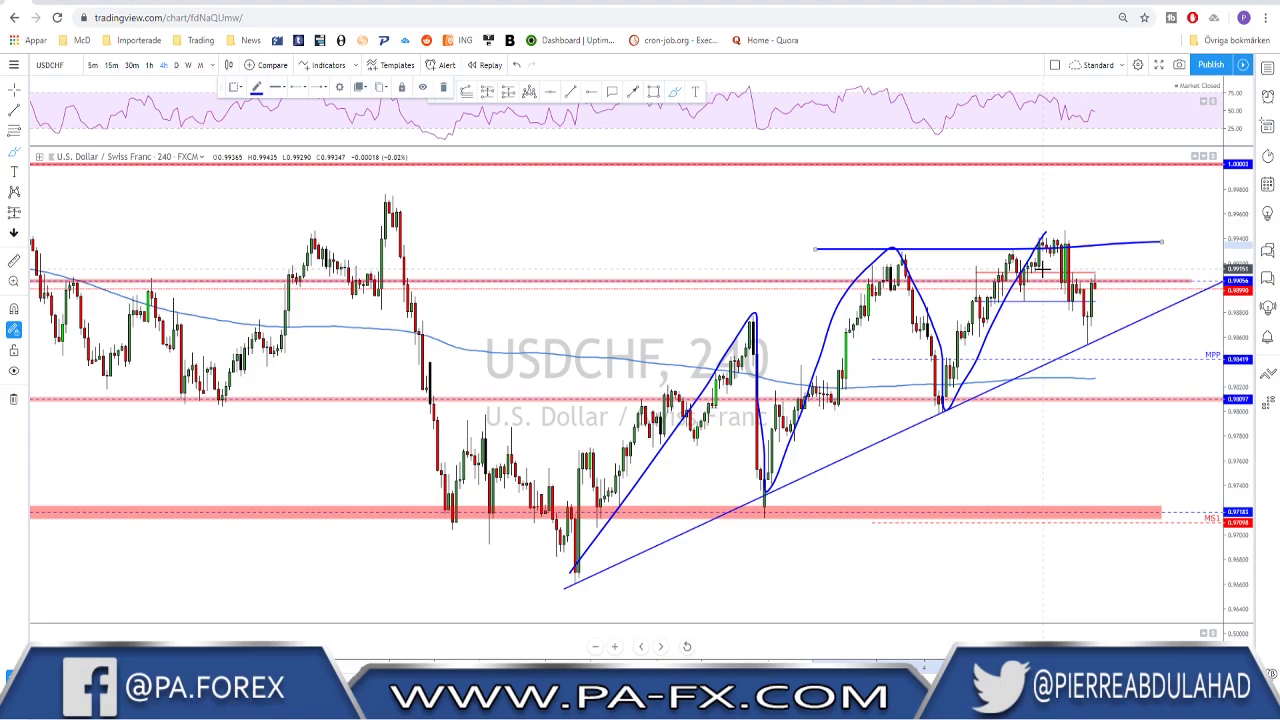
key("ctrl+z")
key("ctrl+z")
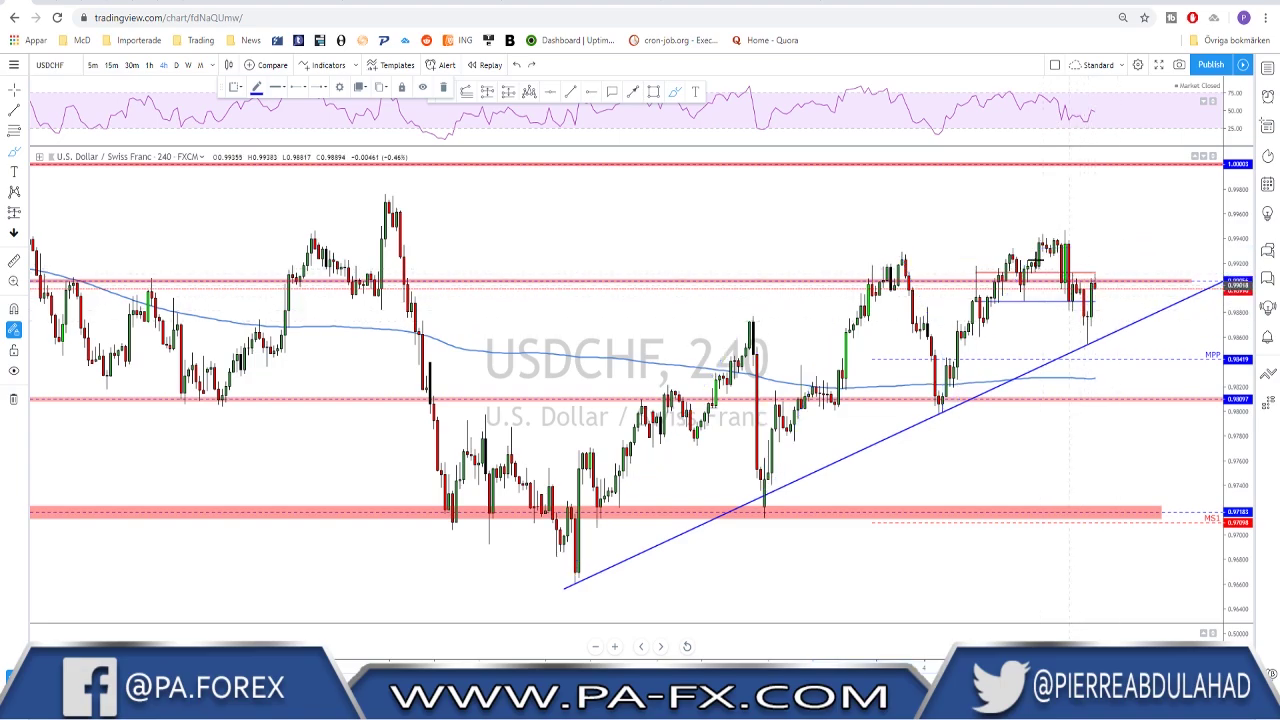
left_click(149, 65)
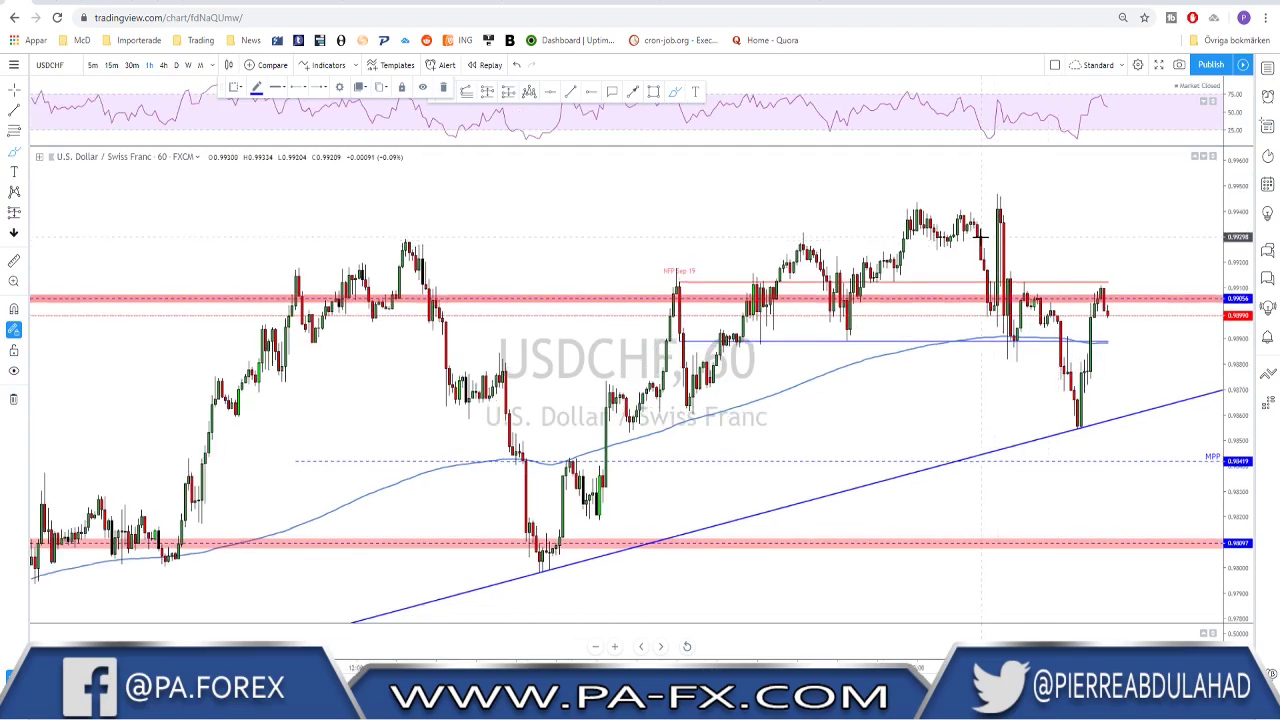
scroll(990, 240, "down", 3)
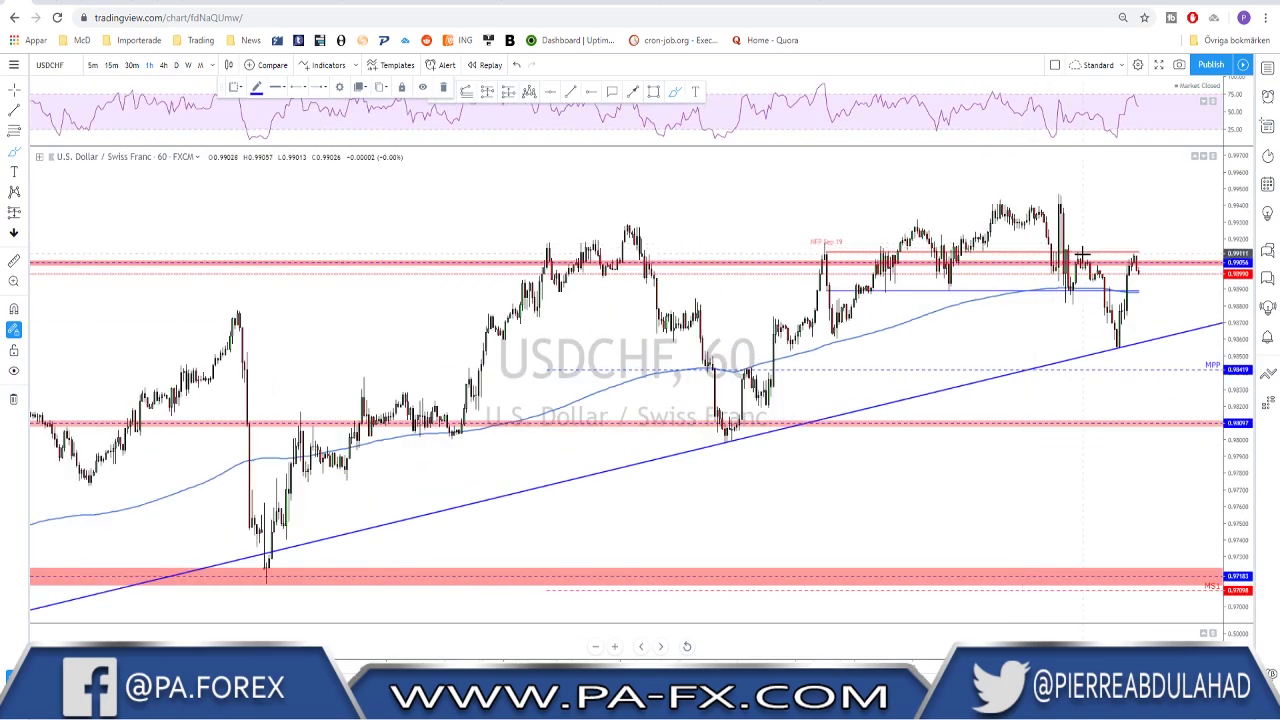
scroll(1083, 255, "down", 3)
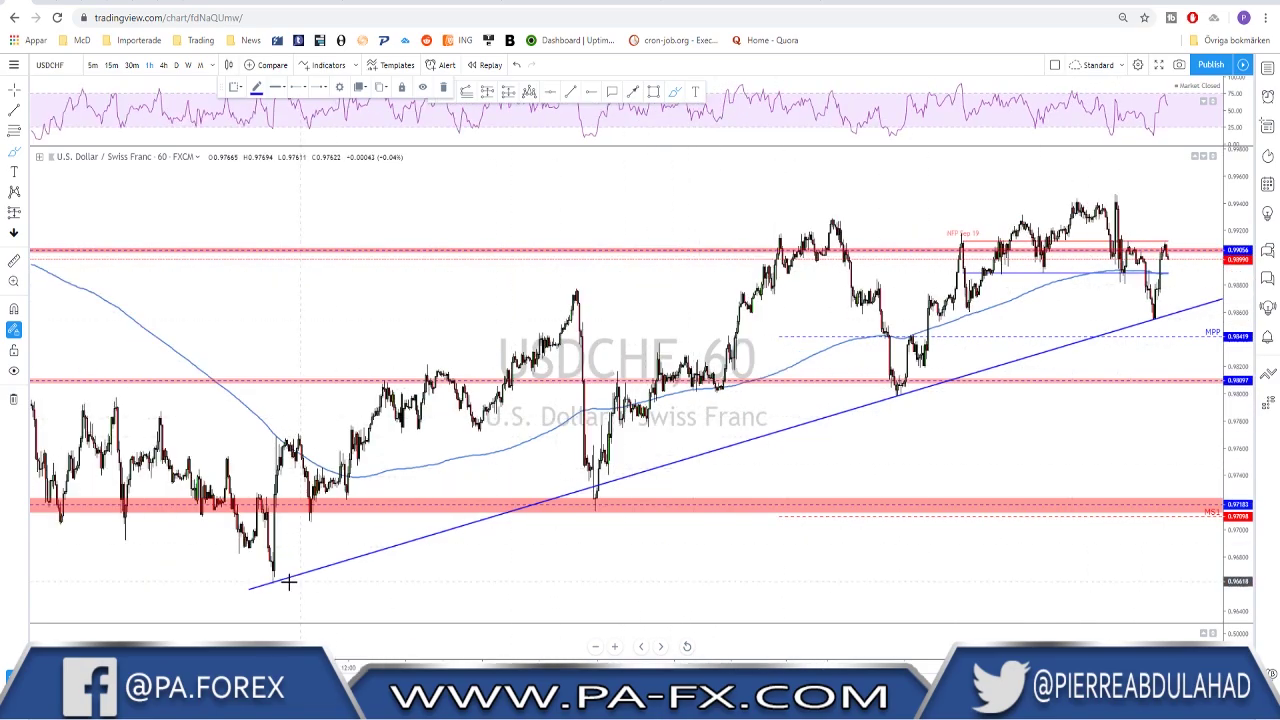
scroll(1180, 320, "up", 3)
scroll(1150, 325, "up", 1)
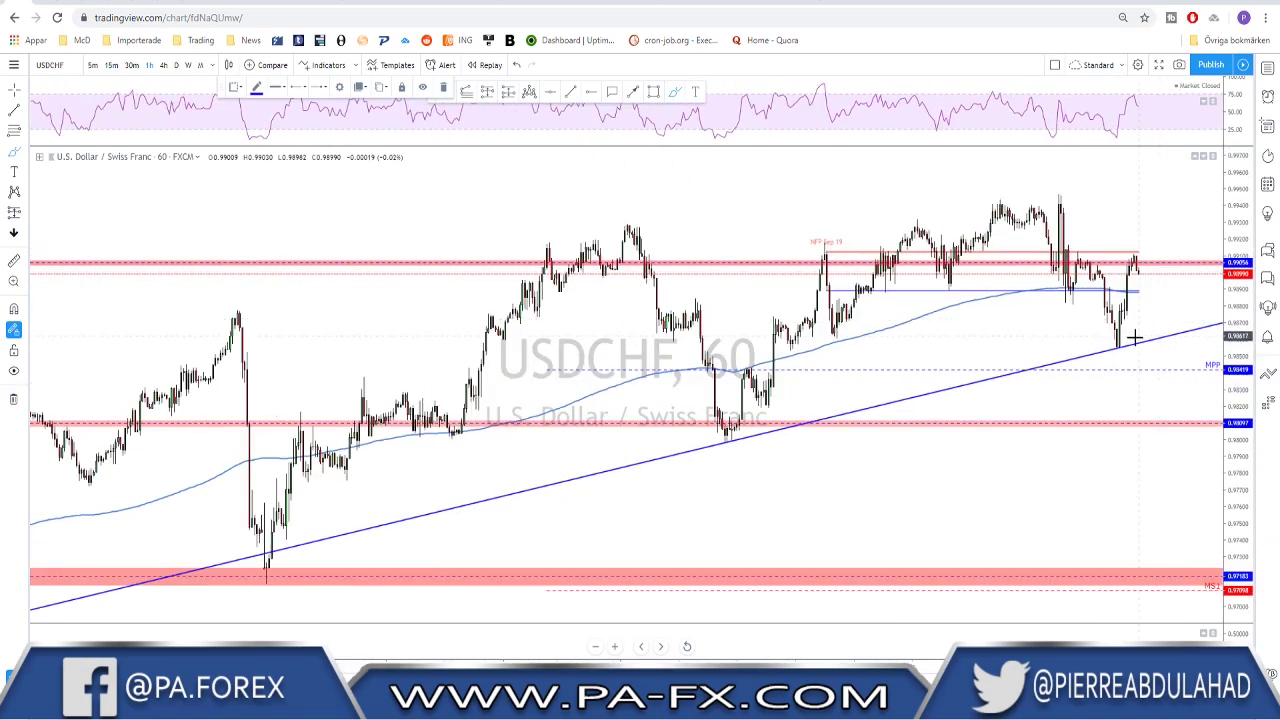
scroll(1130, 330, "down", 1)
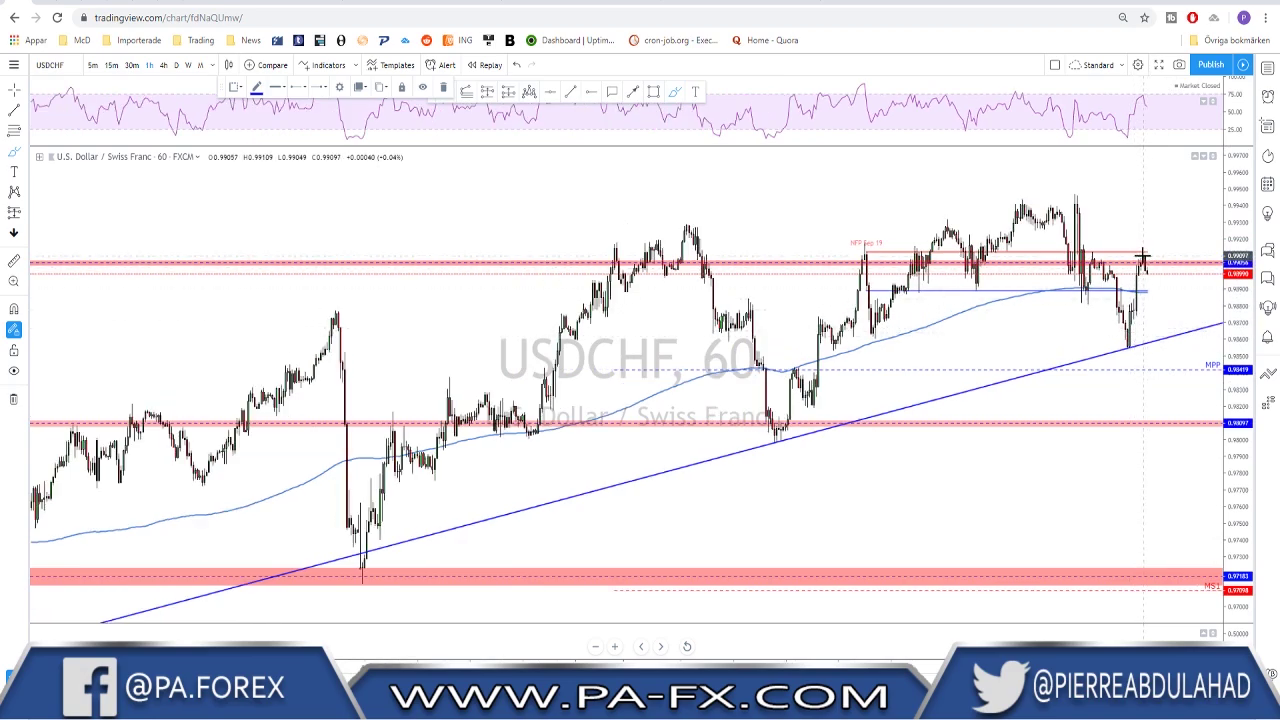
left_click_drag(1143, 257, 1157, 296)
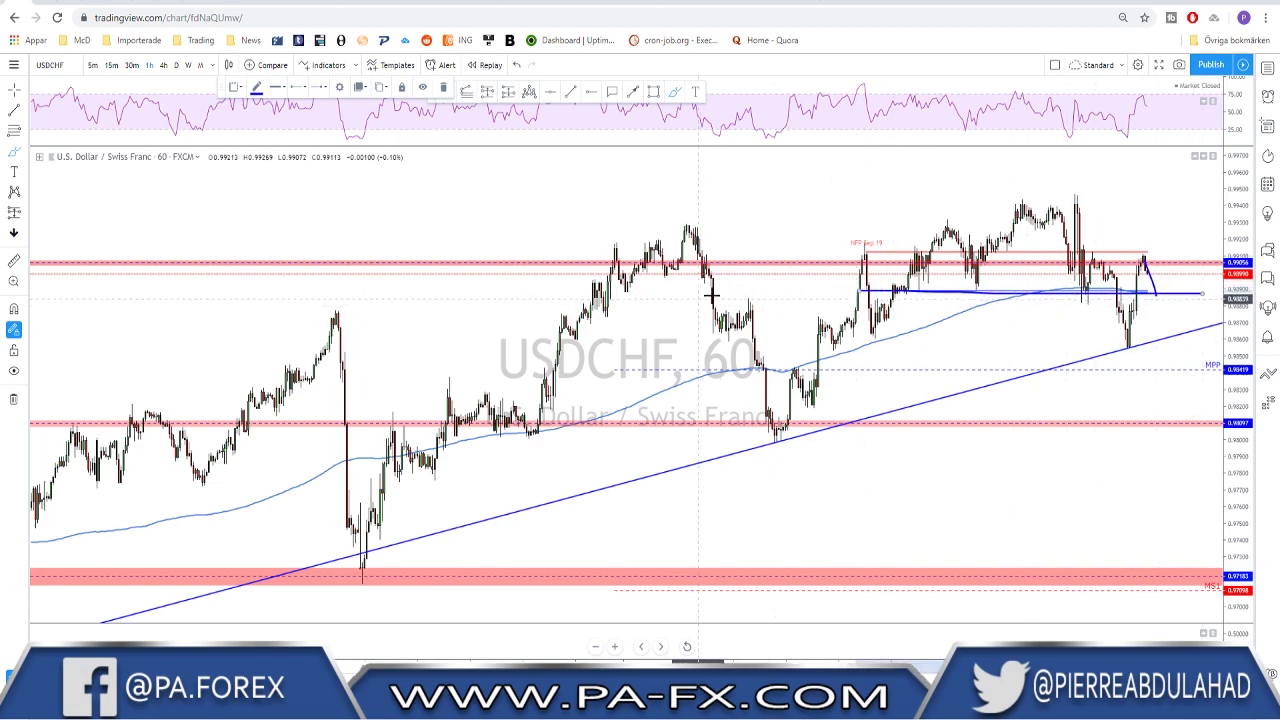
mouse_move(709, 294)
left_mouse_down()
mouse_move(1172, 288)
mouse_move(1156, 292)
mouse_move(1180, 210)
left_mouse_up()
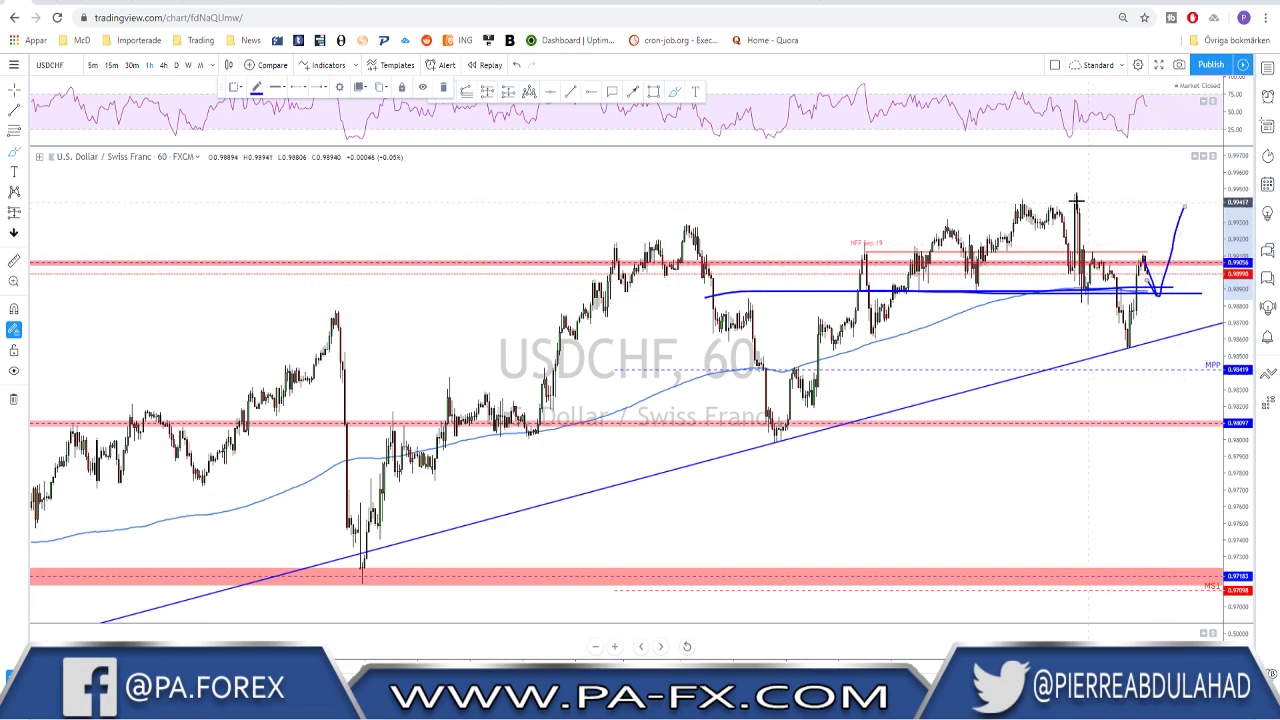
left_click_drag(939, 201, 1184, 203)
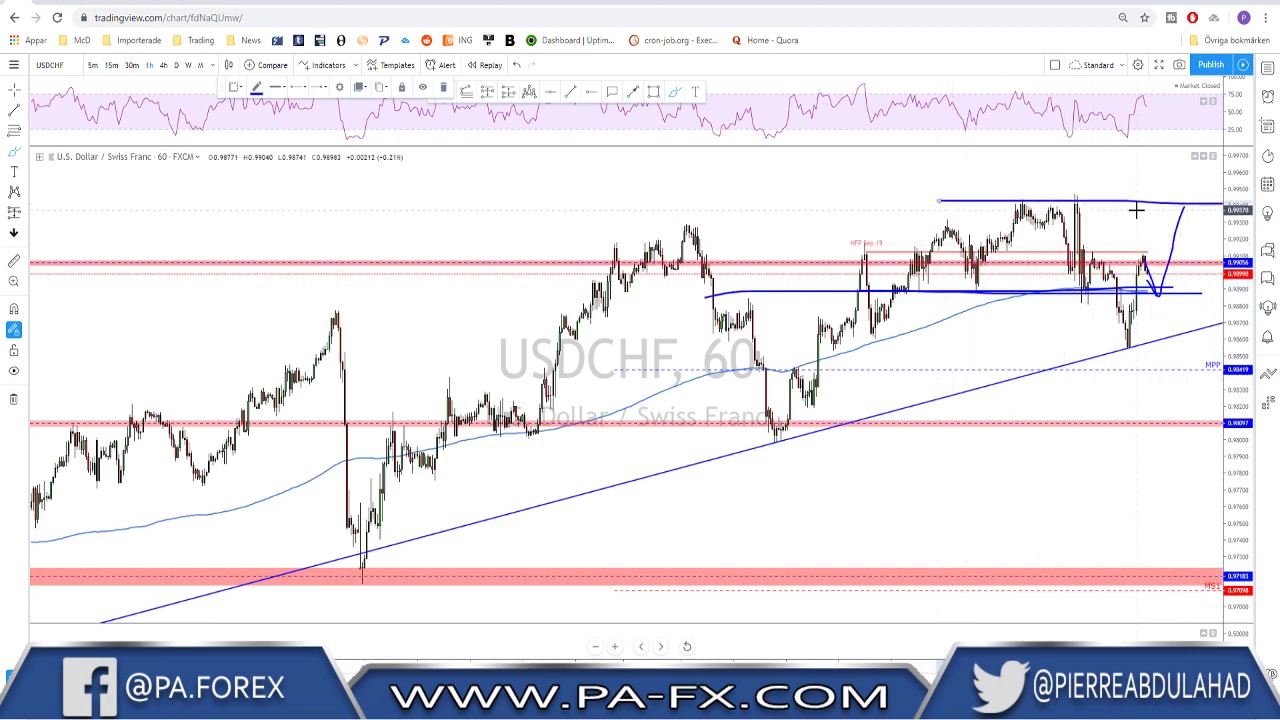
key("ctrl+z")
key("ctrl+z")
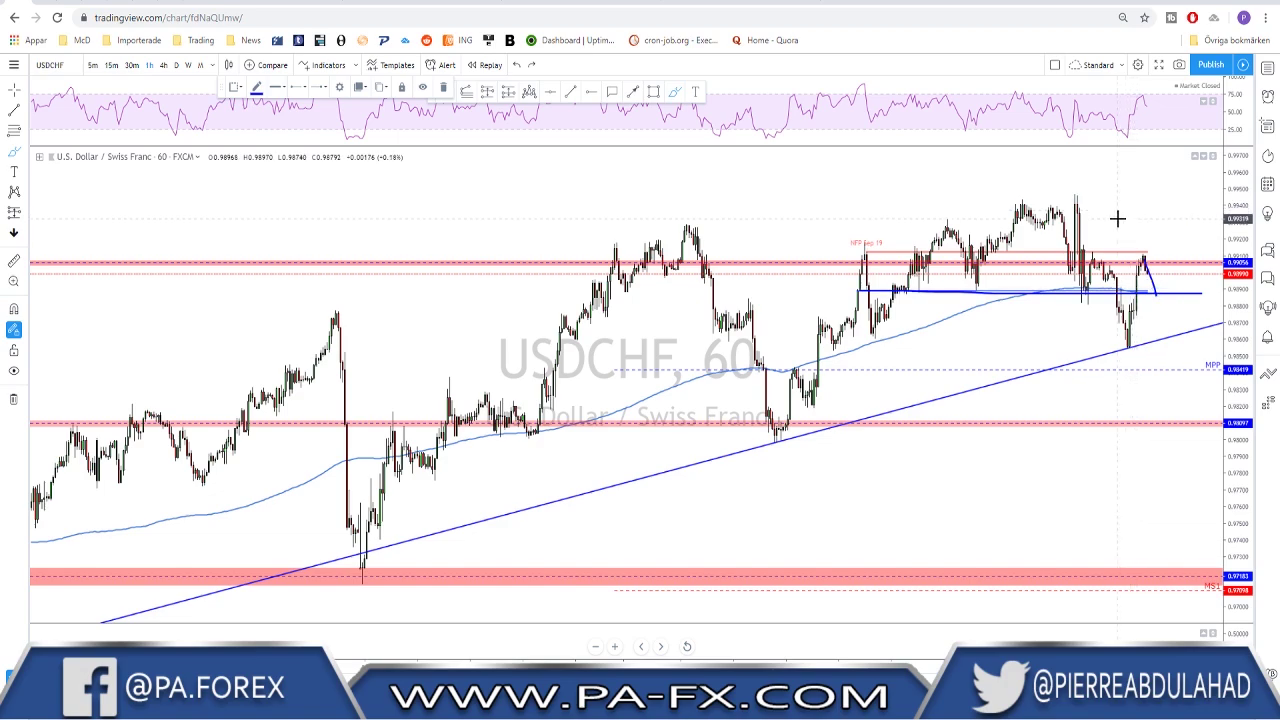
key("ctrl+z")
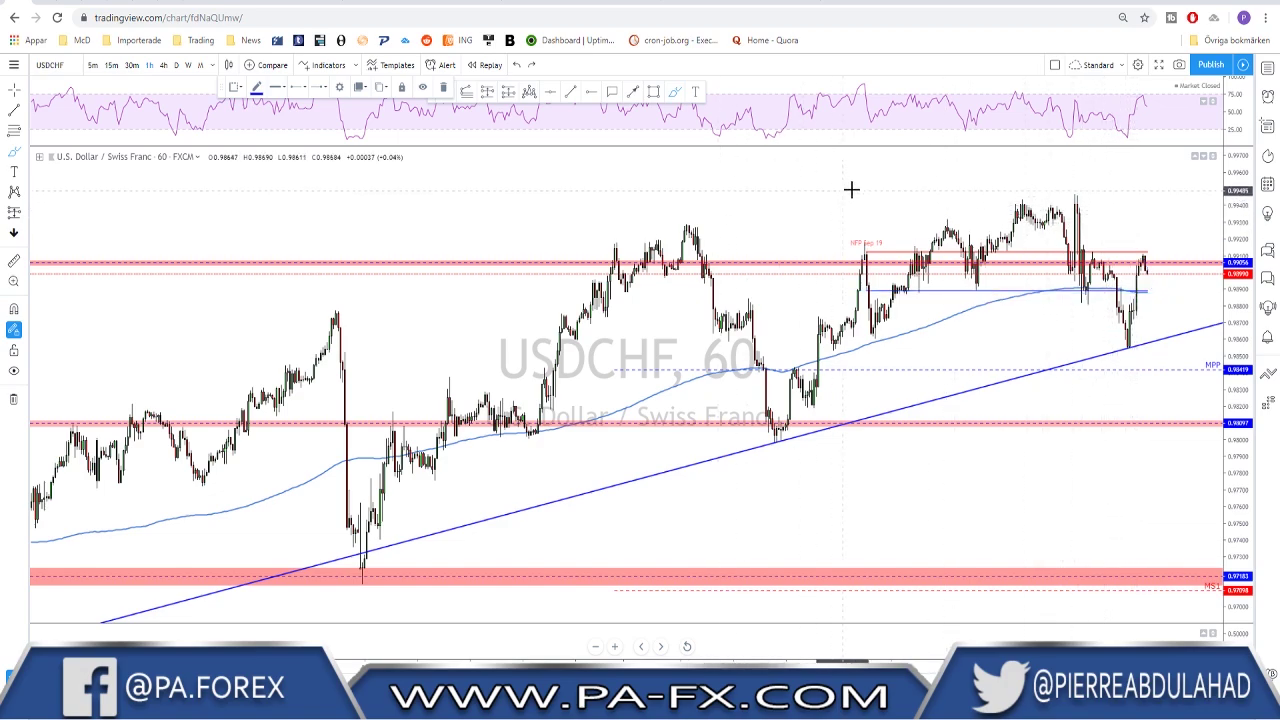
left_click_drag(956, 204, 1210, 204)
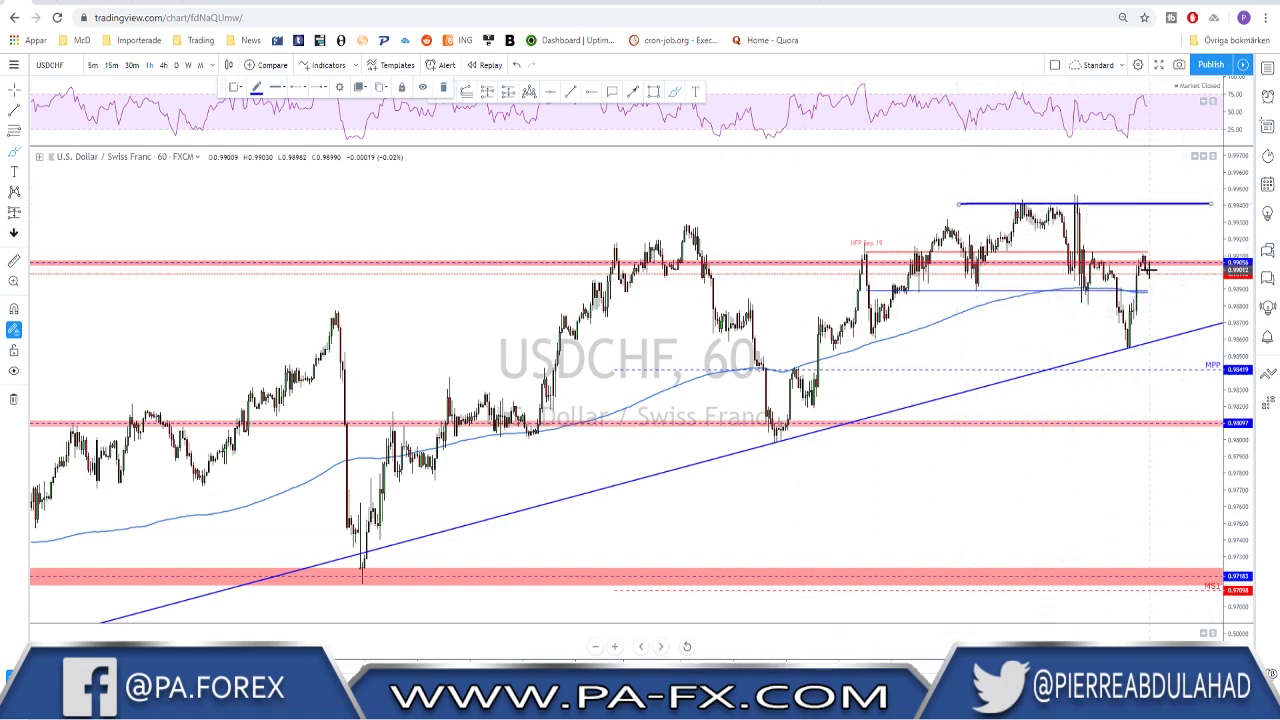
mouse_move(1143, 262)
left_mouse_down()
mouse_move(1150, 272)
mouse_move(1168, 200)
mouse_move(1210, 350)
left_mouse_up()
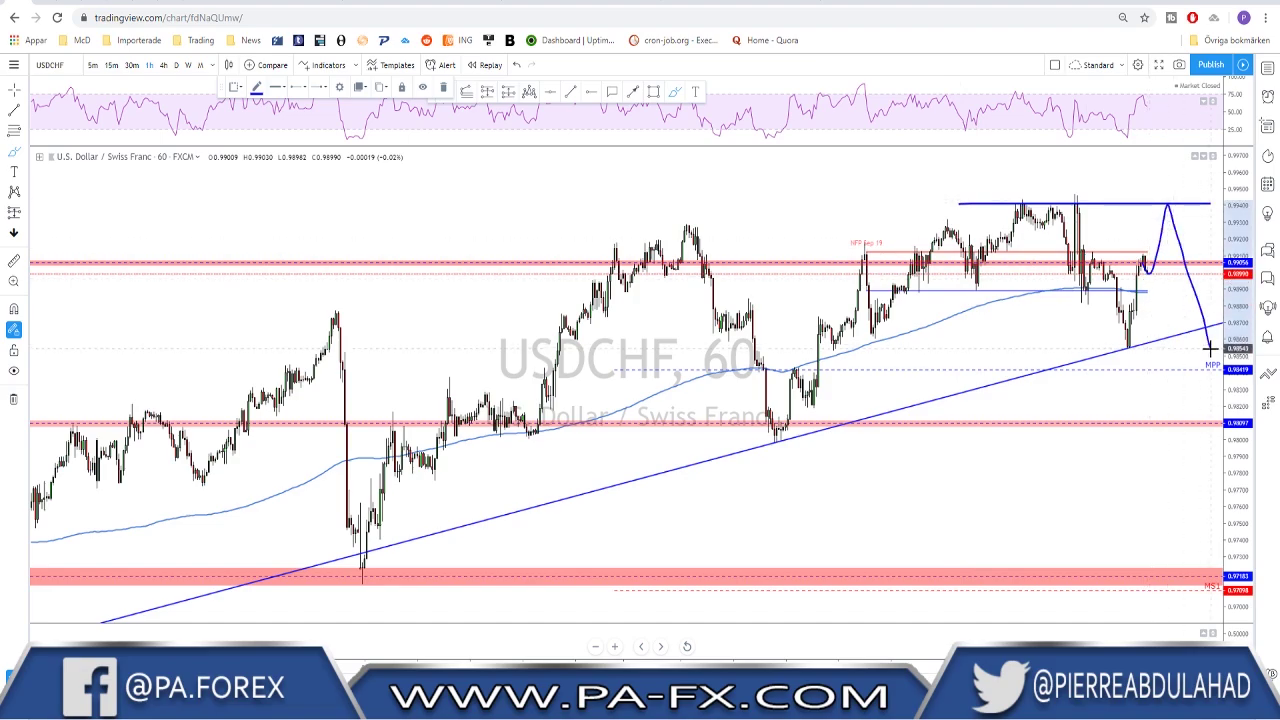
key("ctrl+z")
key("ctrl+z")
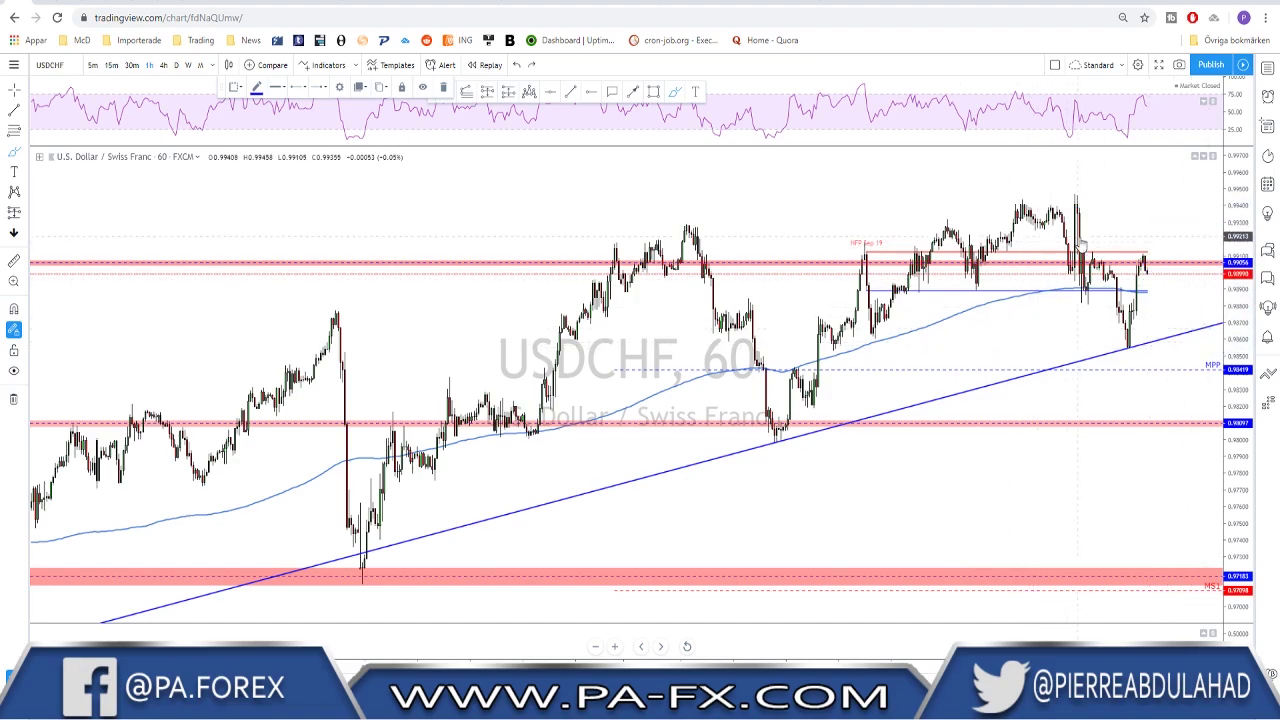
scroll(1028, 330, "down", 5)
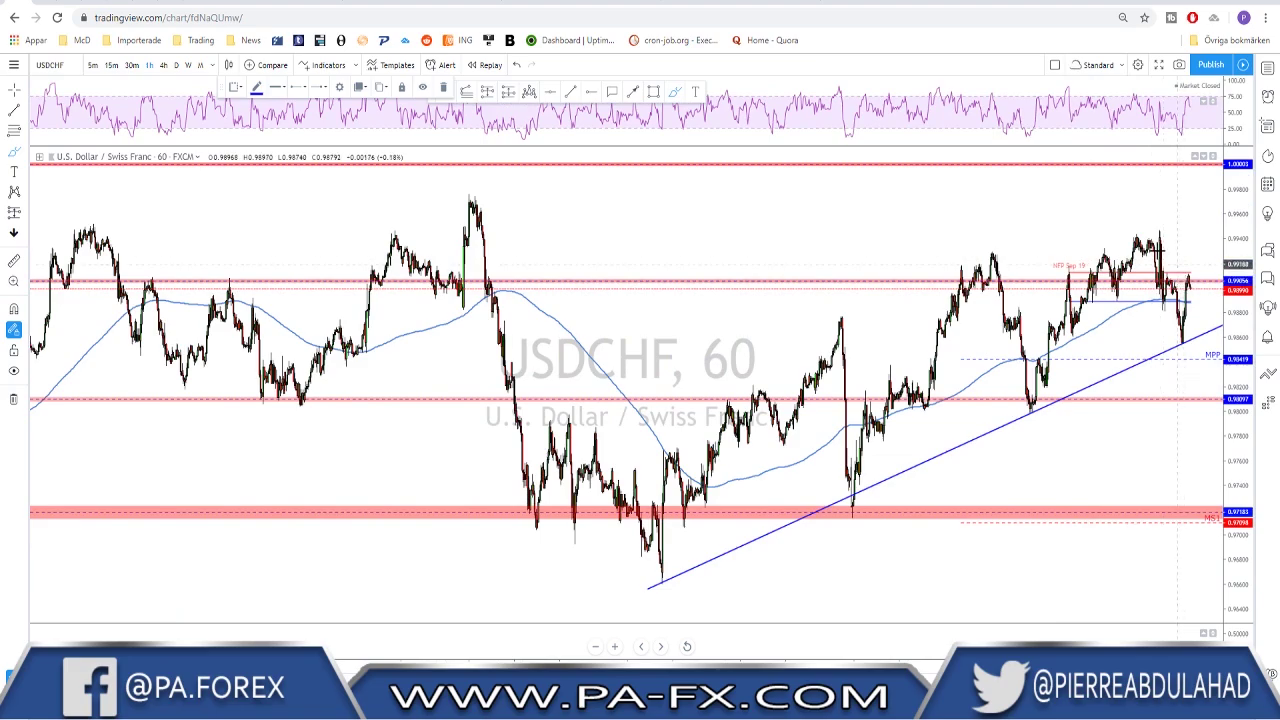
left_click_drag(1102, 237, 1187, 239)
left_click_drag(1189, 289, 1214, 166)
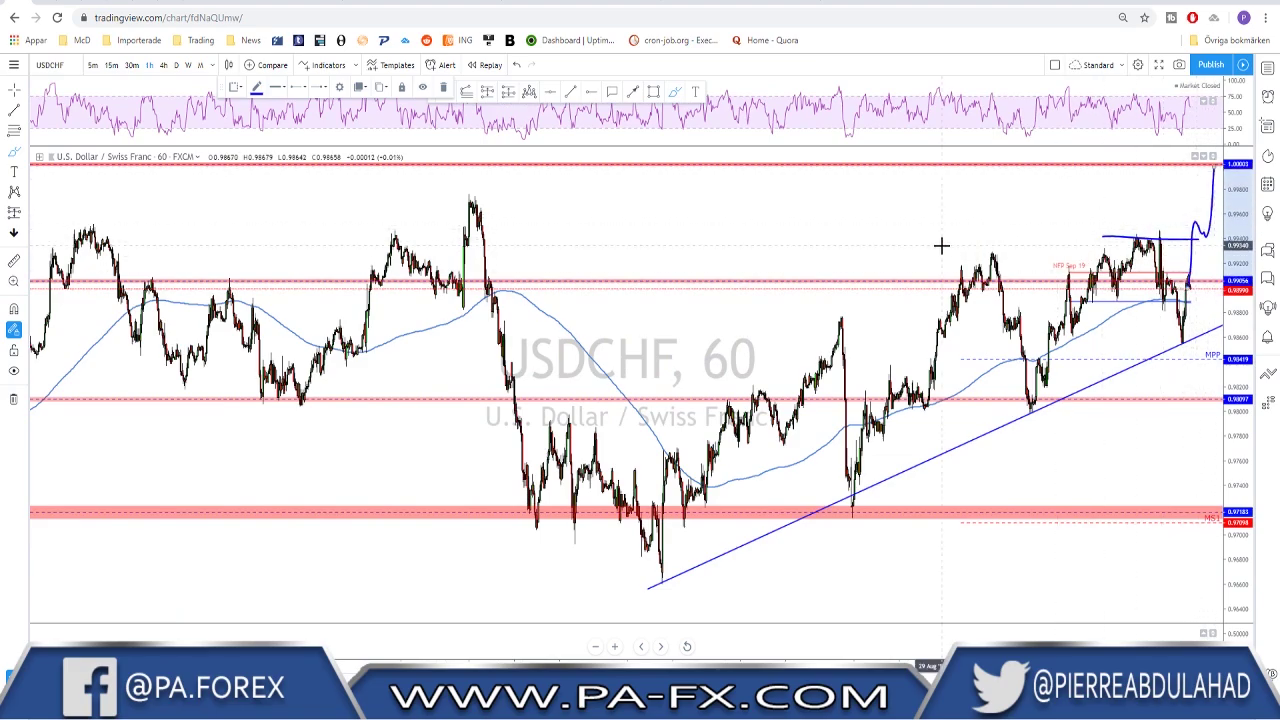
key("ctrl+z")
key("ctrl+z")
scroll(985, 250, "up", 3)
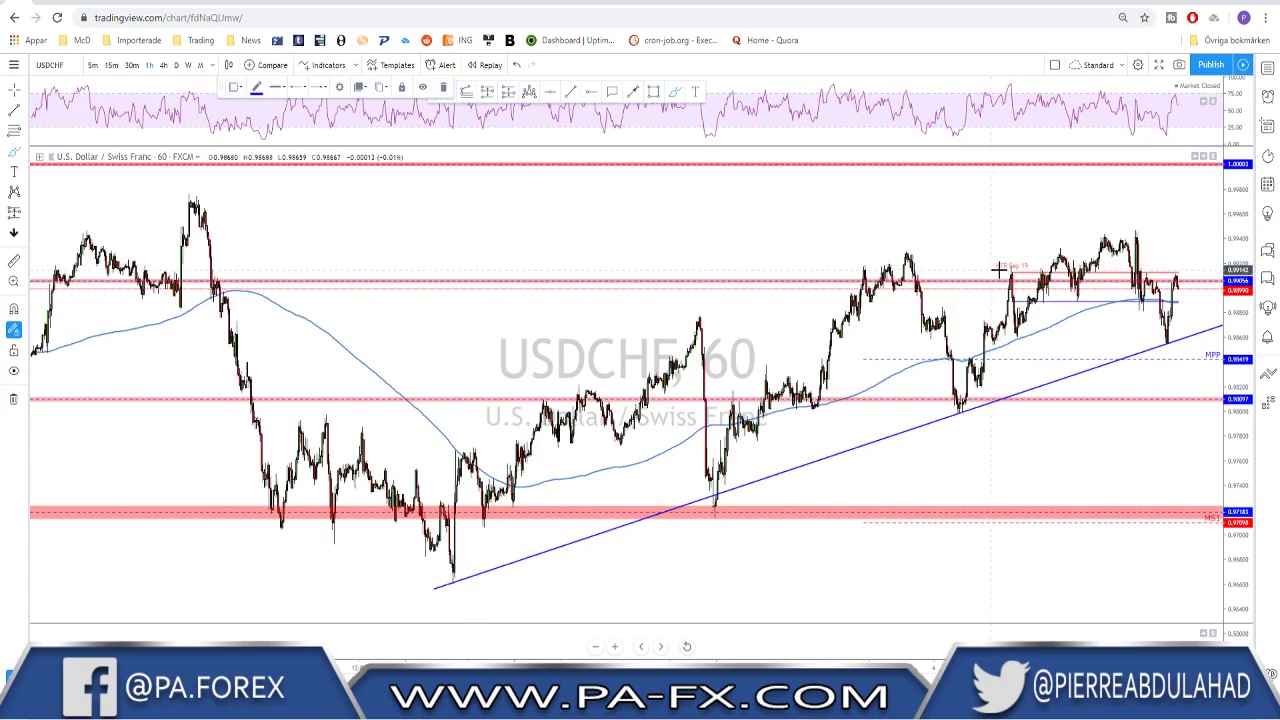
scroll(751, 220, "down", 2)
scroll(646, 211, "up", 1)
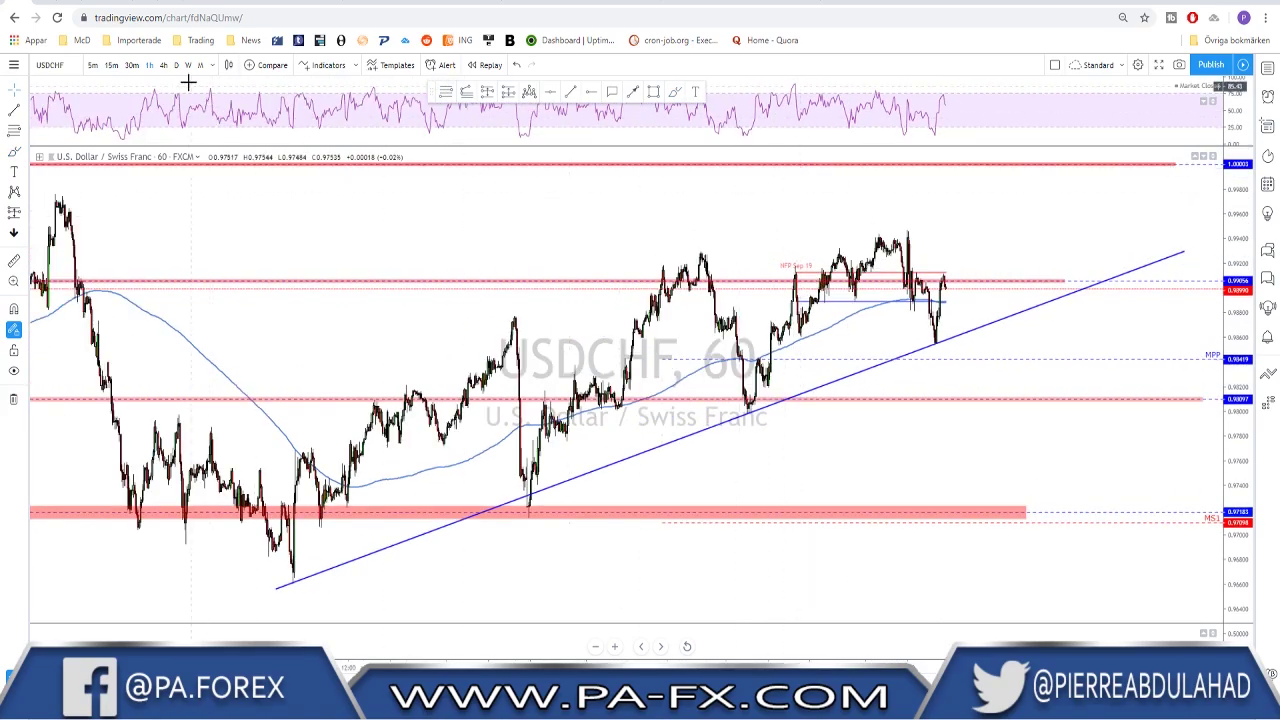
Step: Switch USDCHF to 4-hour and draw, then undo, a freehand loop around the rally
left_click(163, 65)
scroll(880, 360, "up", 2)
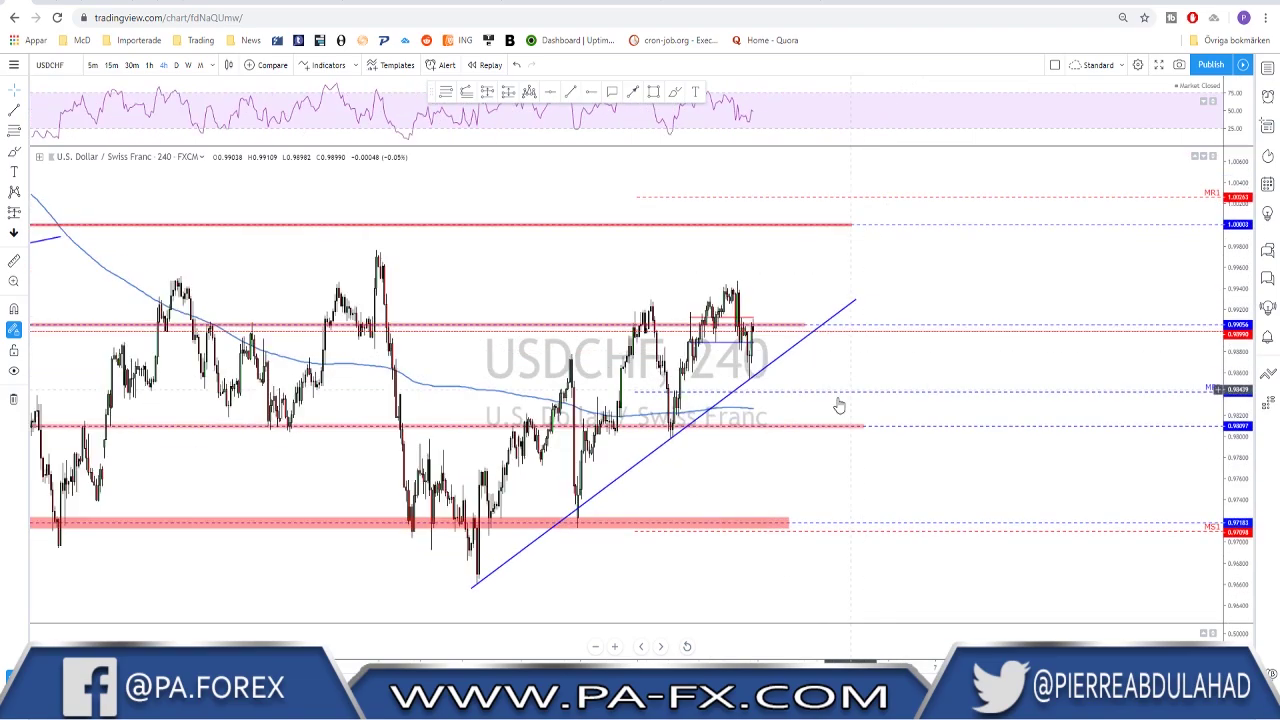
left_click_drag(735, 276, 493, 398)
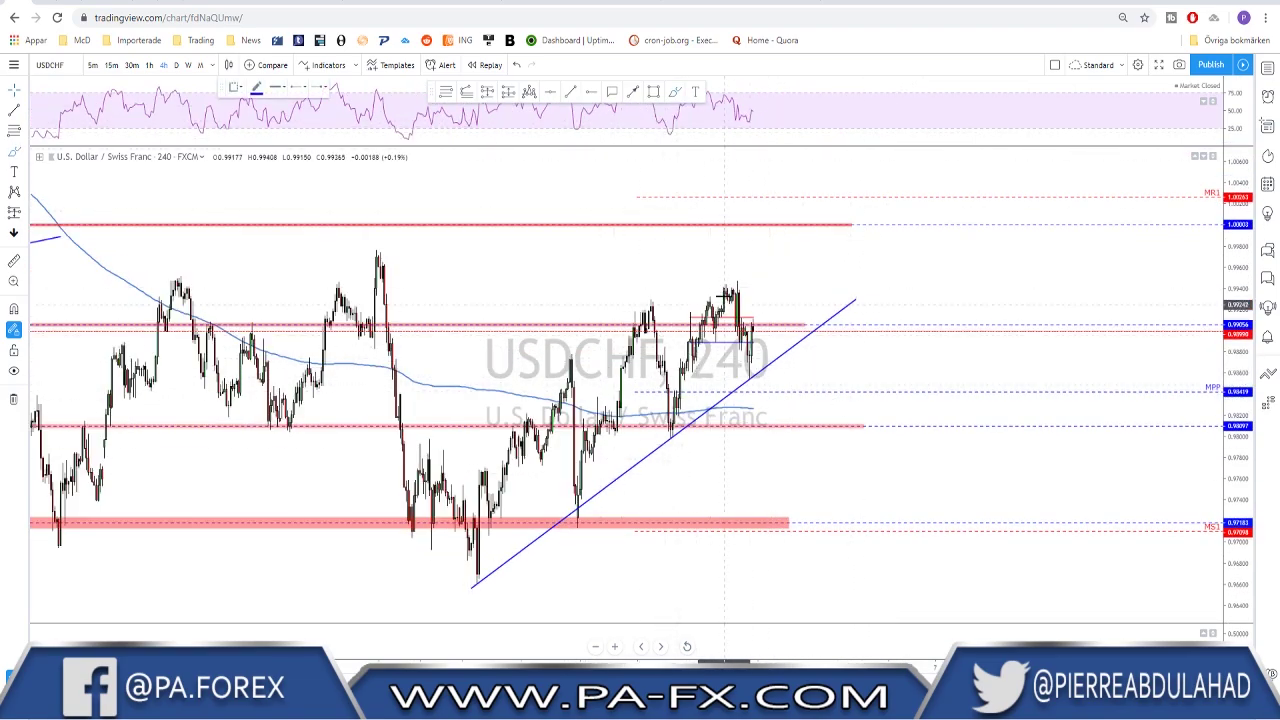
mouse_move(469, 440)
left_mouse_down()
mouse_move(823, 426)
mouse_move(658, 285)
left_mouse_up()
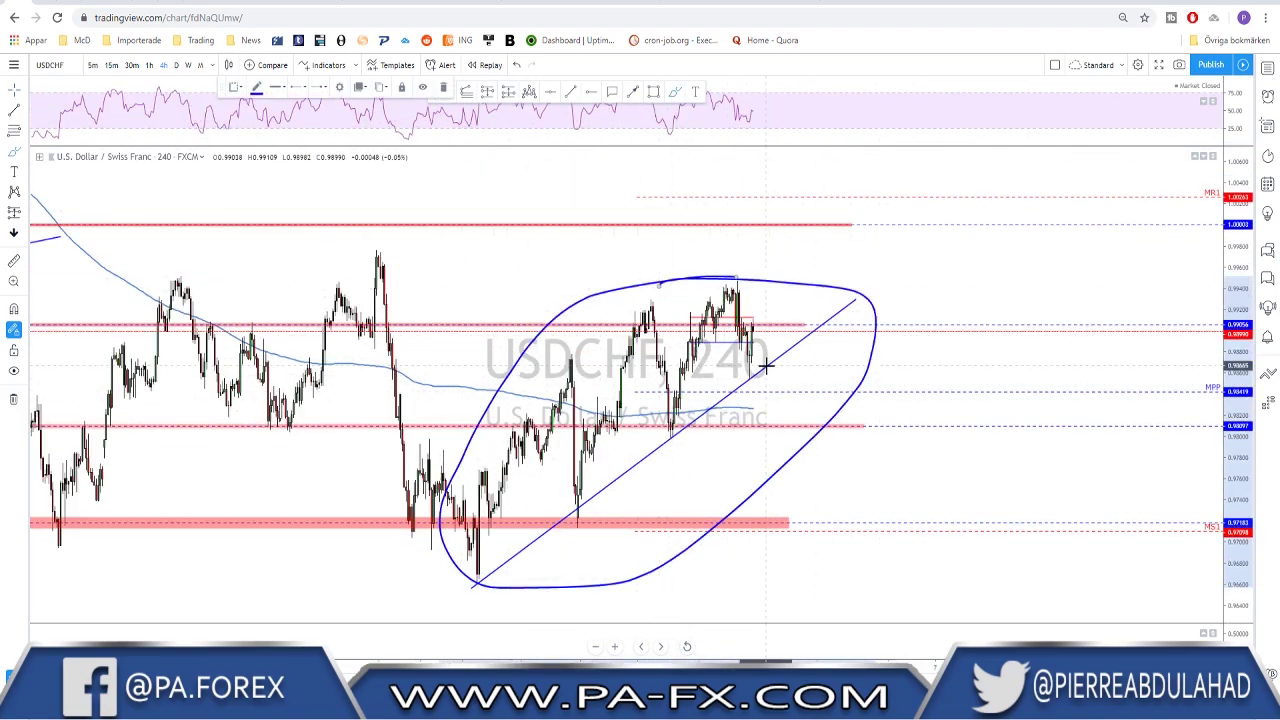
key("ctrl+z")
Step: Sketch and discard a projected drop toward the lower zone, then load USDCAD
mouse_move(750, 323)
left_mouse_down()
mouse_move(777, 399)
mouse_move(806, 366)
mouse_move(862, 507)
left_mouse_up()
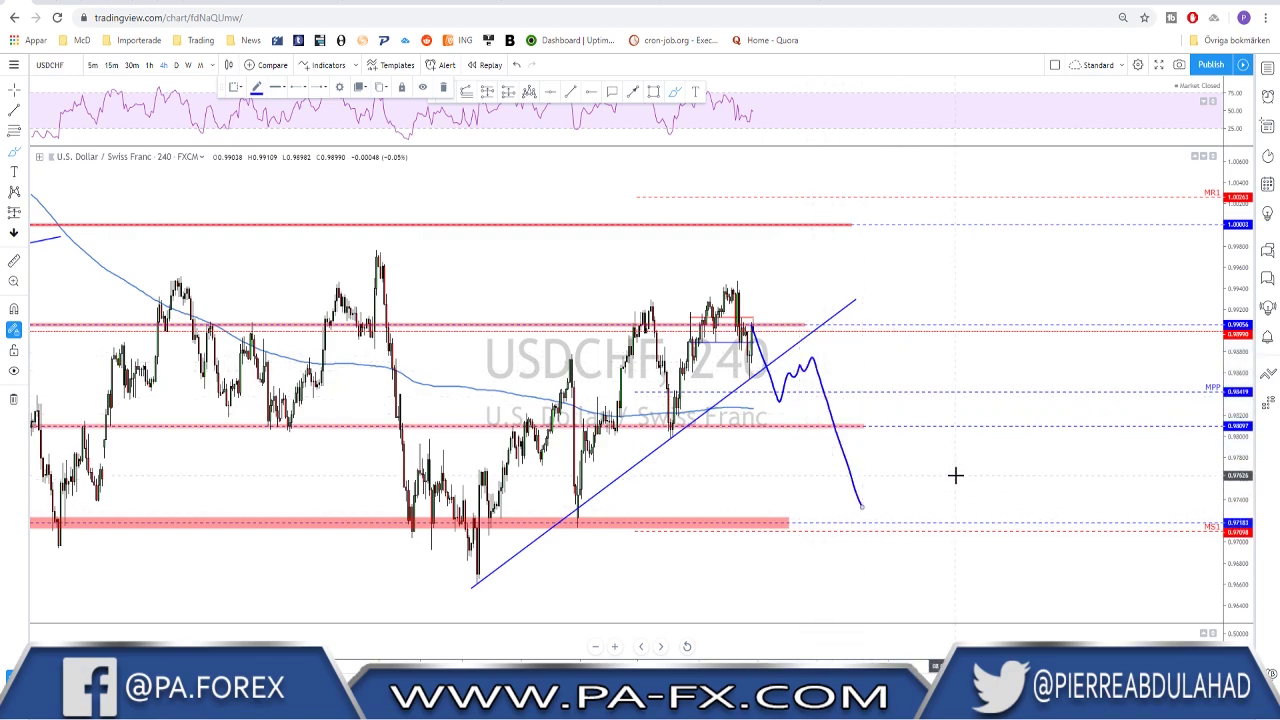
key("ctrl+z")
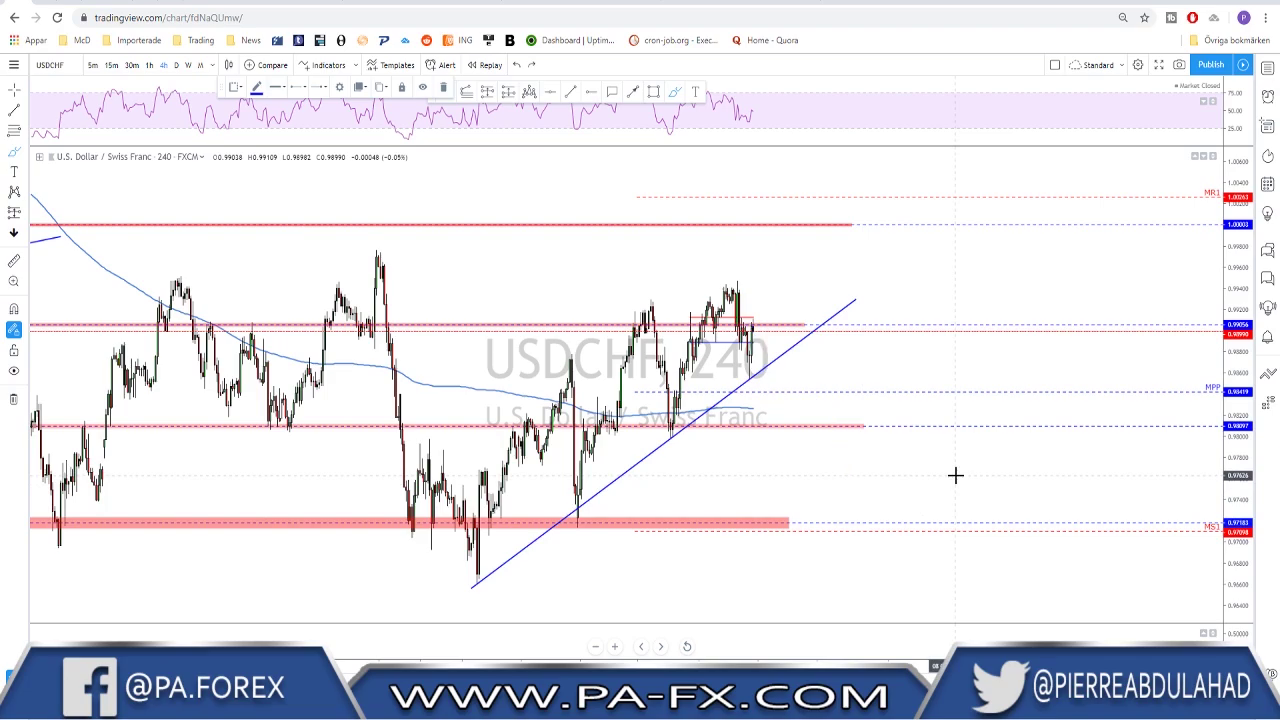
key("space")
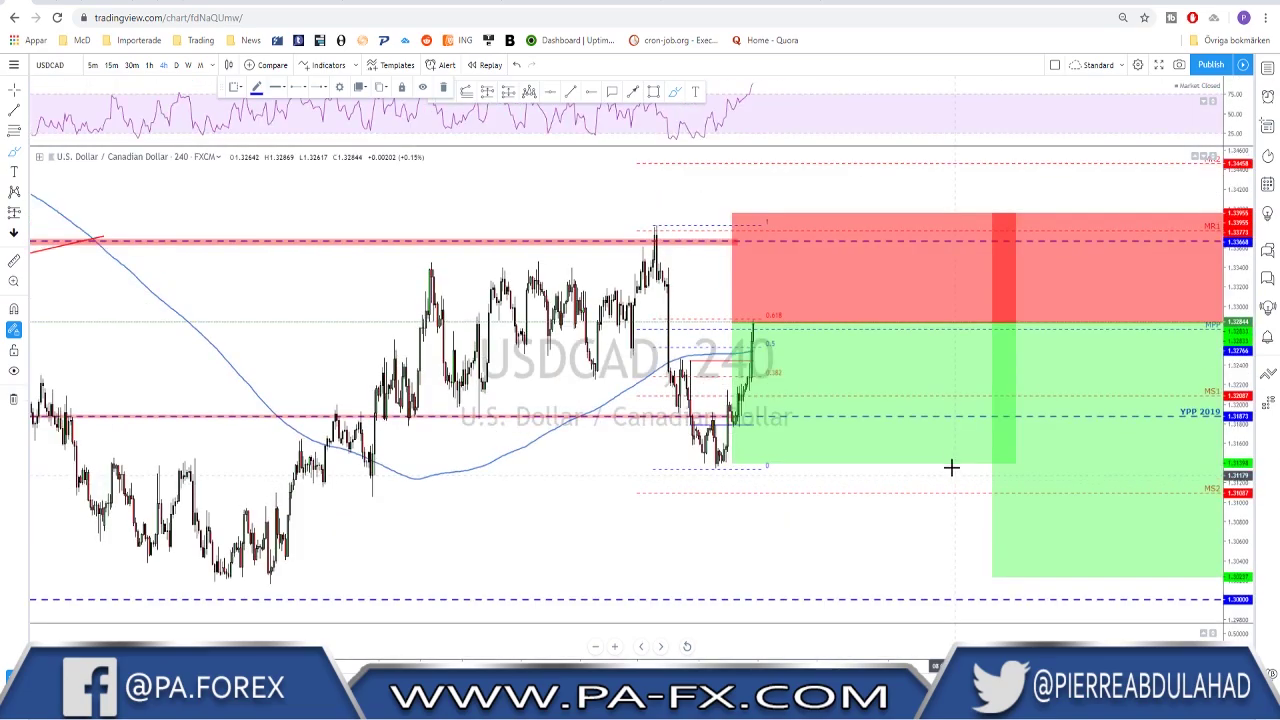
Step: Switch USDCAD to daily and draw a trend line from the swing high to the swing low
left_click(177, 65)
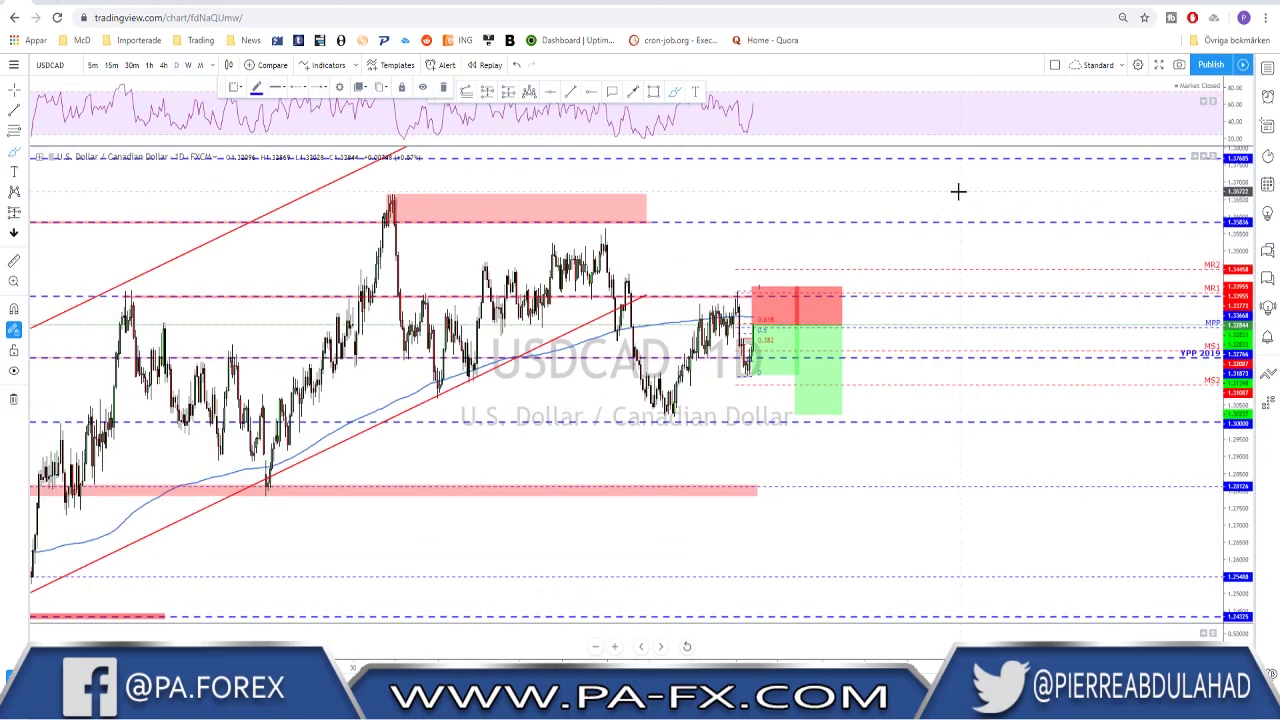
mouse_move(704, 273)
left_mouse_down()
mouse_move(990, 245)
mouse_move(1060, 223)
mouse_move(951, 194)
left_mouse_up()
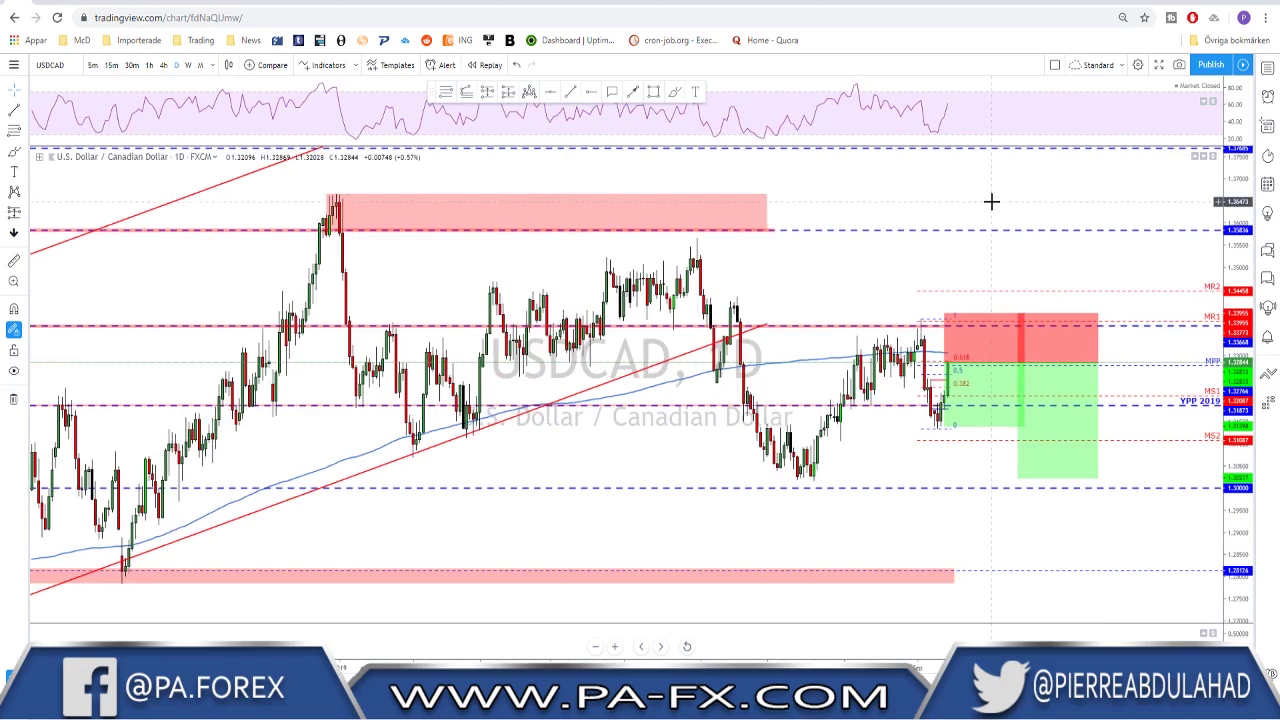
left_click(570, 91)
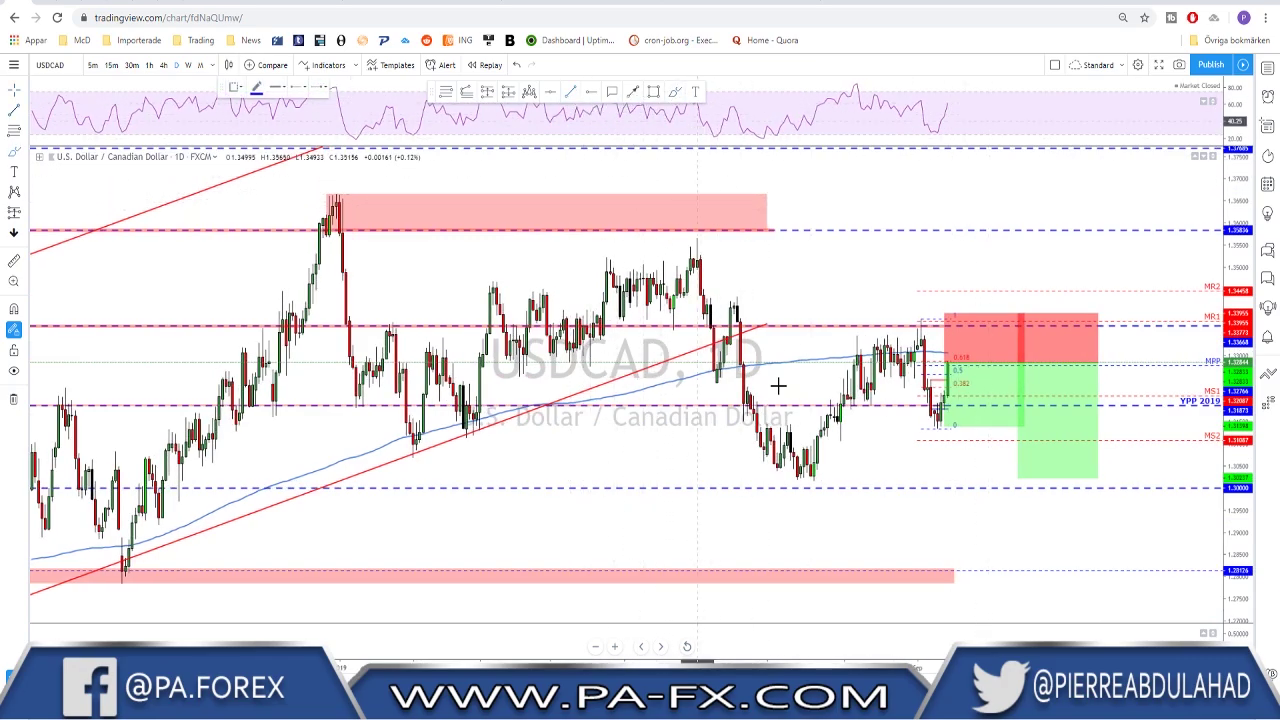
left_click(700, 258)
left_click(805, 478)
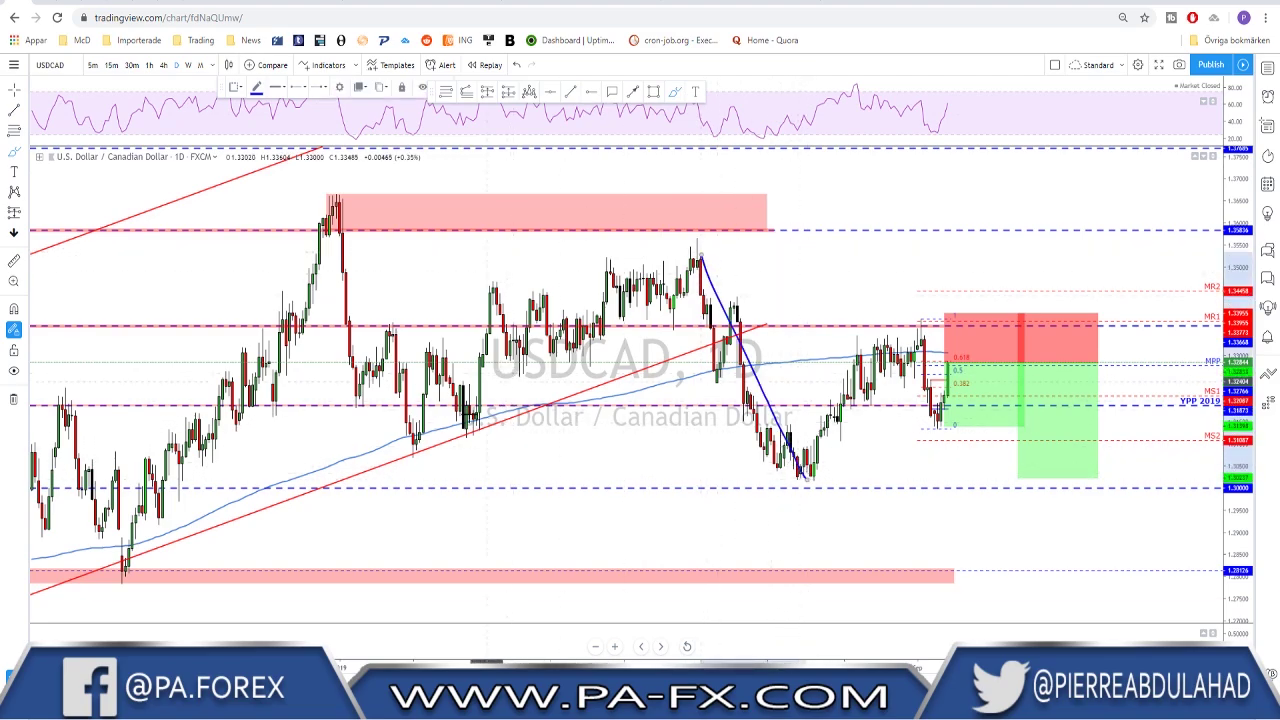
Step: Sketch and undo brush circles and projected paths near the latest bars, then return to 4-hour
left_click_drag(818, 462, 829, 471)
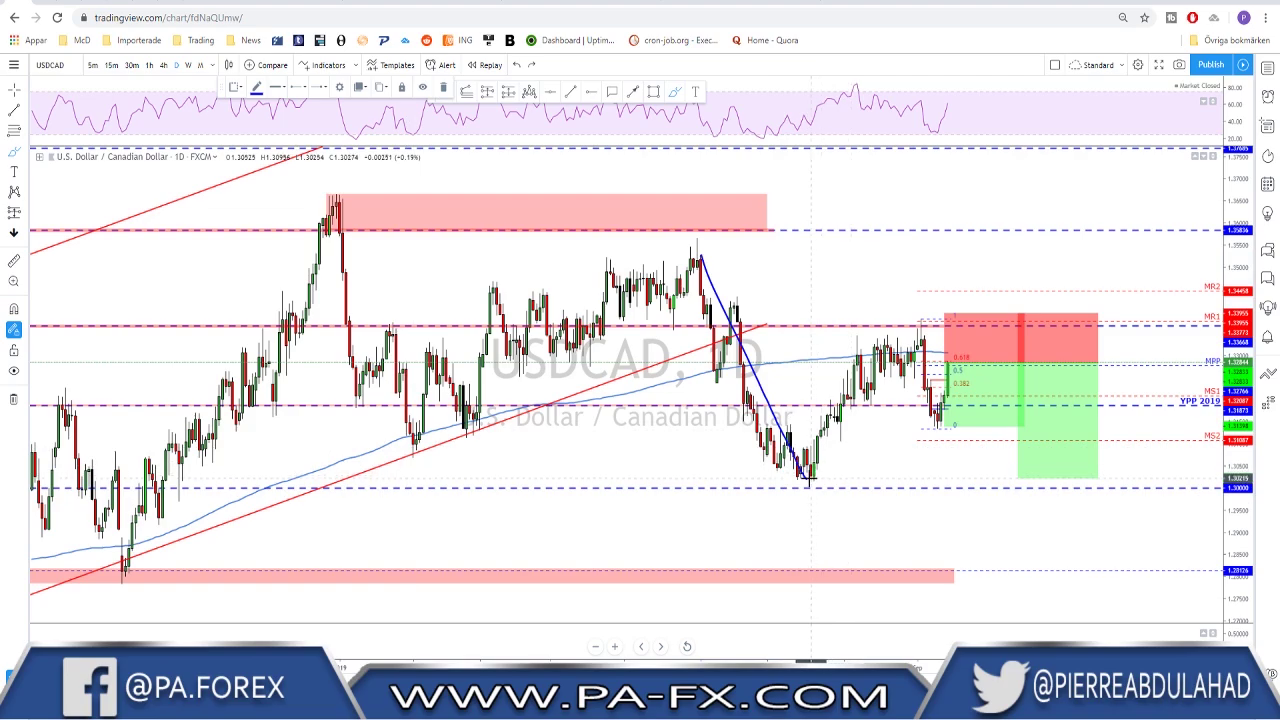
mouse_move(806, 480)
left_mouse_down()
mouse_move(921, 330)
mouse_move(940, 412)
mouse_move(928, 442)
mouse_move(916, 345)
mouse_move(935, 360)
mouse_move(930, 435)
left_mouse_up()
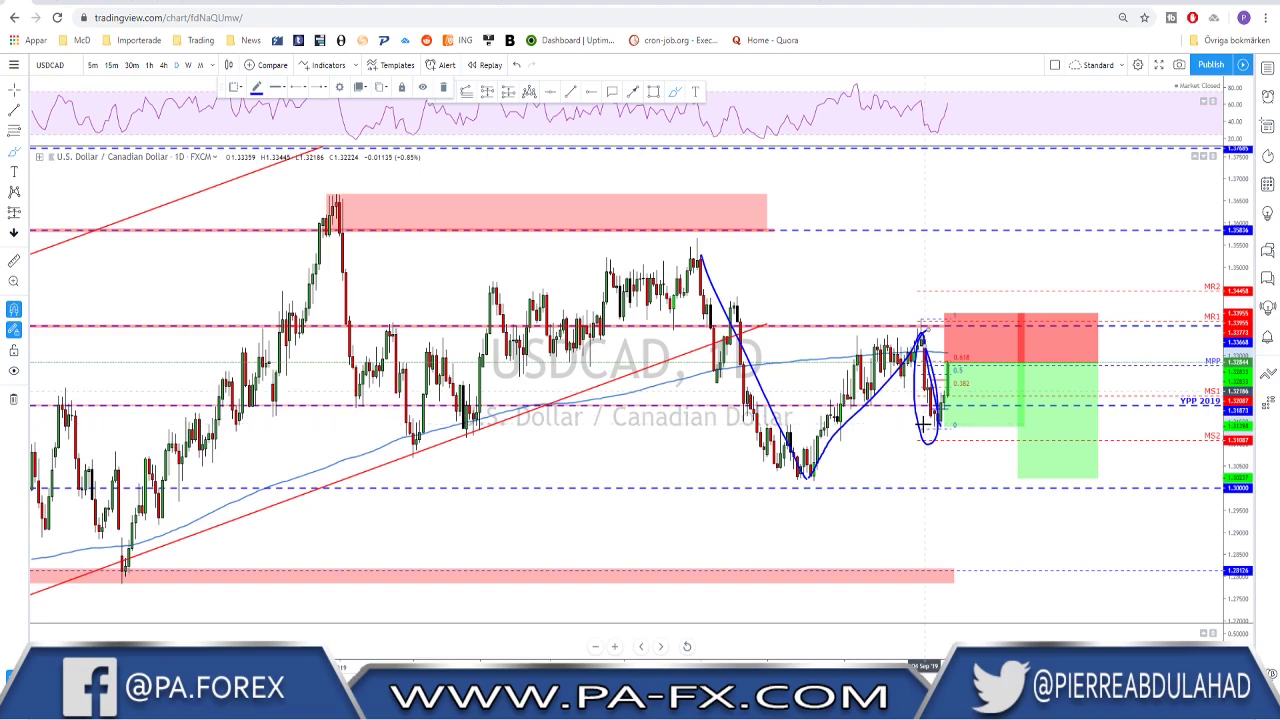
key("ctrl+z")
key("ctrl+z")
mouse_move(936, 426)
left_mouse_down()
mouse_move(958, 366)
mouse_move(994, 506)
mouse_move(1005, 485)
mouse_move(1058, 580)
left_mouse_up()
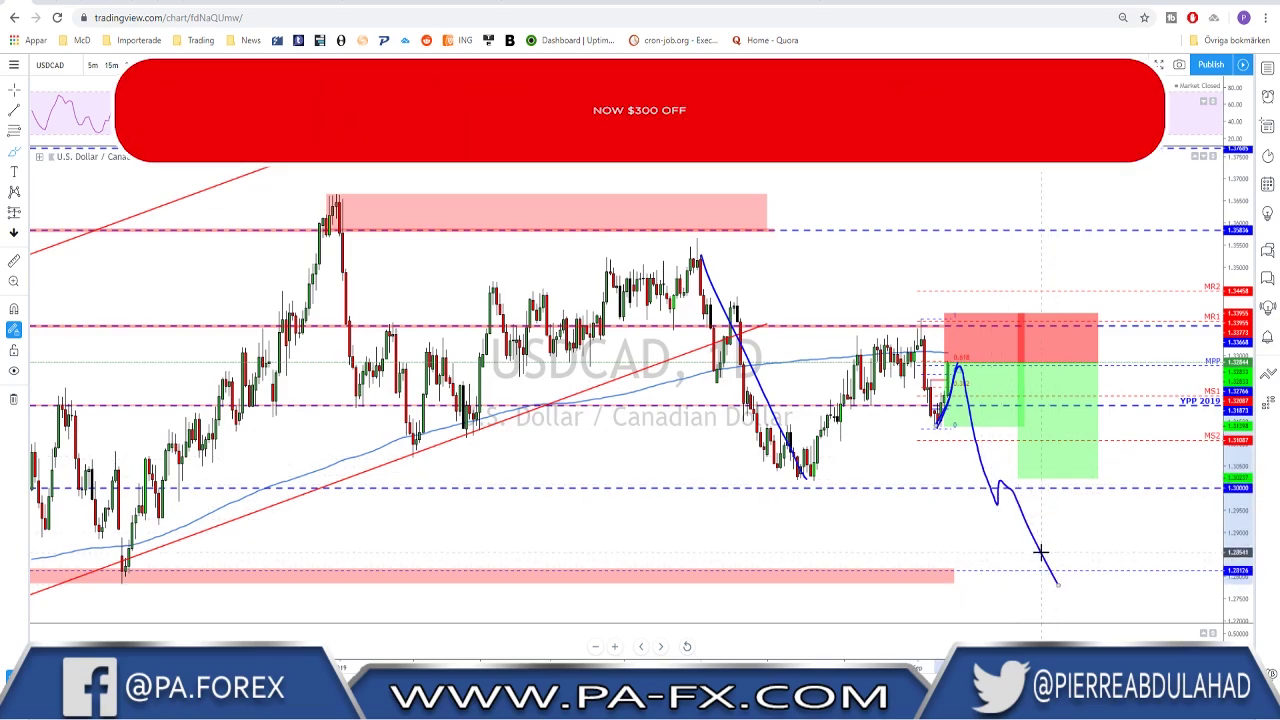
key("ctrl+z")
scroll(933, 440, "up", 2)
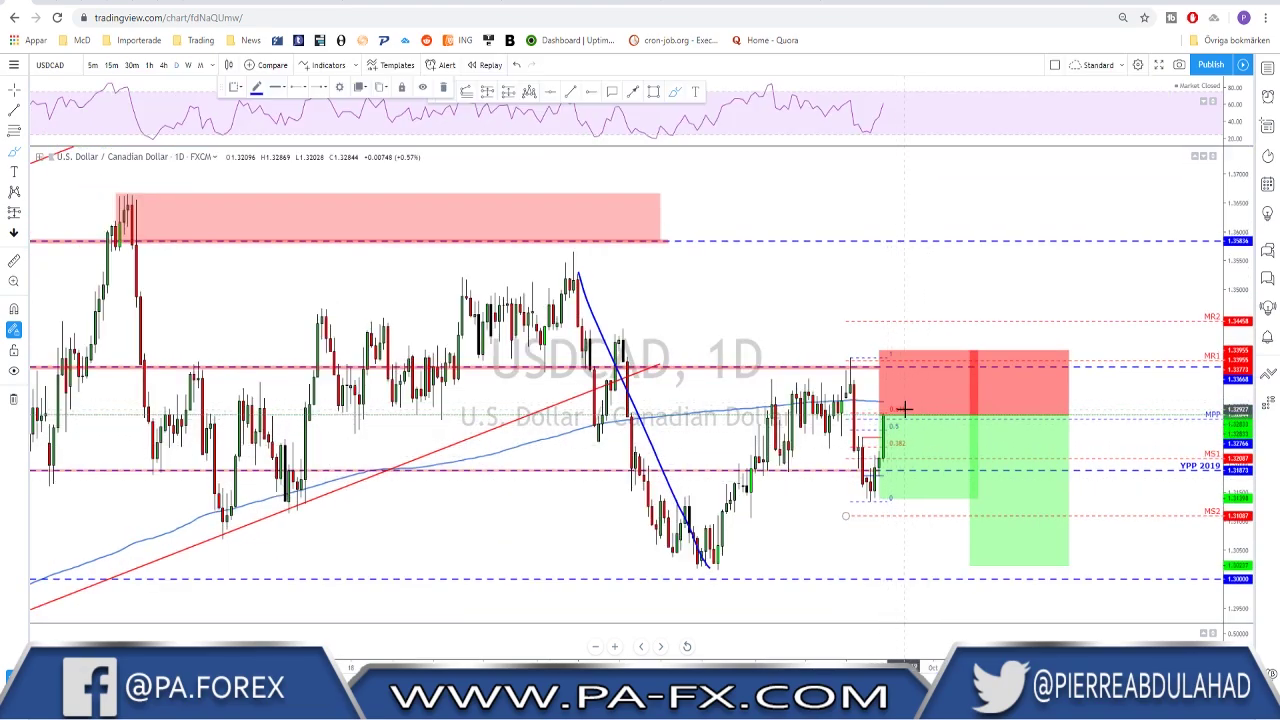
mouse_move(848, 350)
left_mouse_down()
mouse_move(837, 391)
mouse_move(878, 492)
mouse_move(843, 343)
left_mouse_up()
key("ctrl+z")
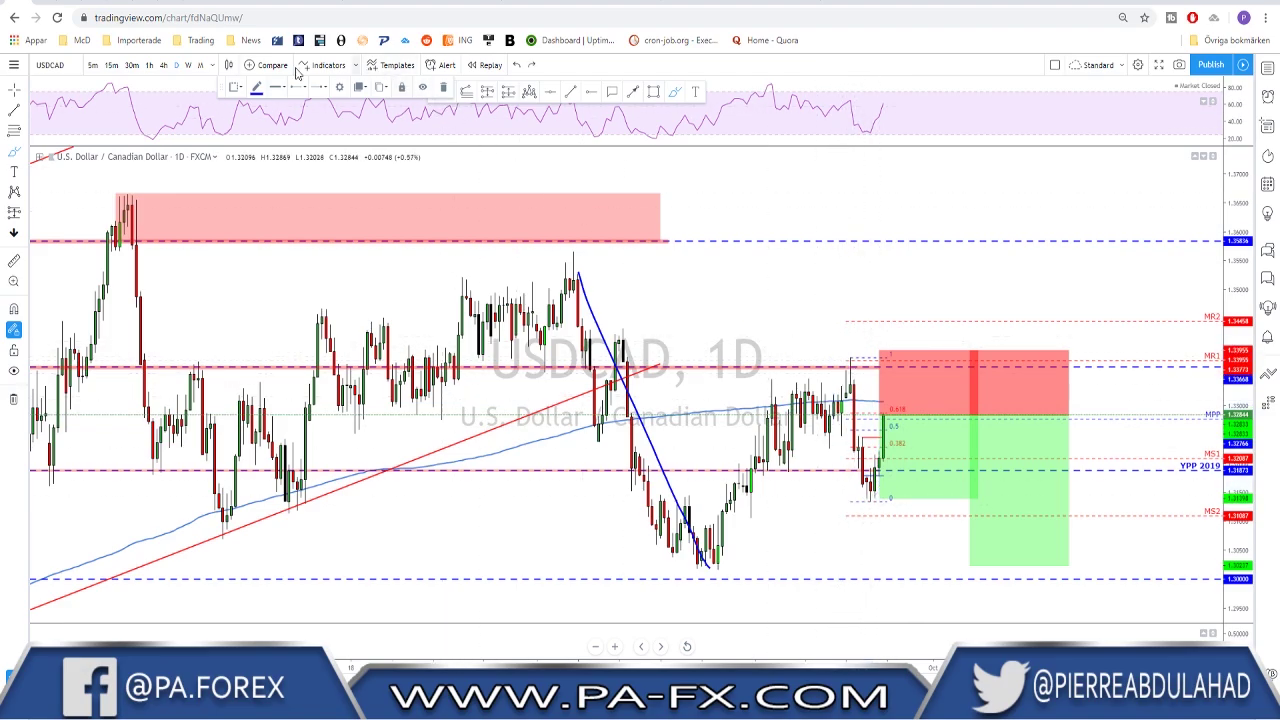
left_click(164, 66)
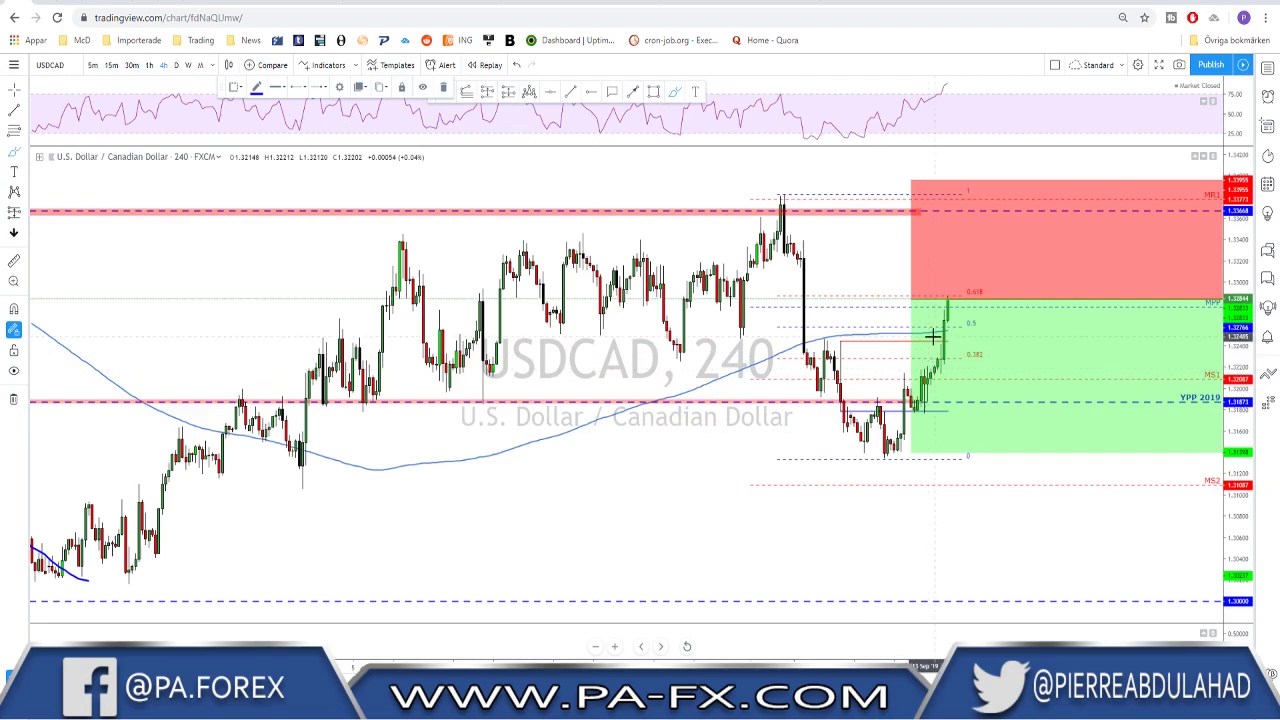
Step: Discard a trial rally loop, then draw a rising trend line across two recent RSI peaks
scroll(932, 337, "up", 1)
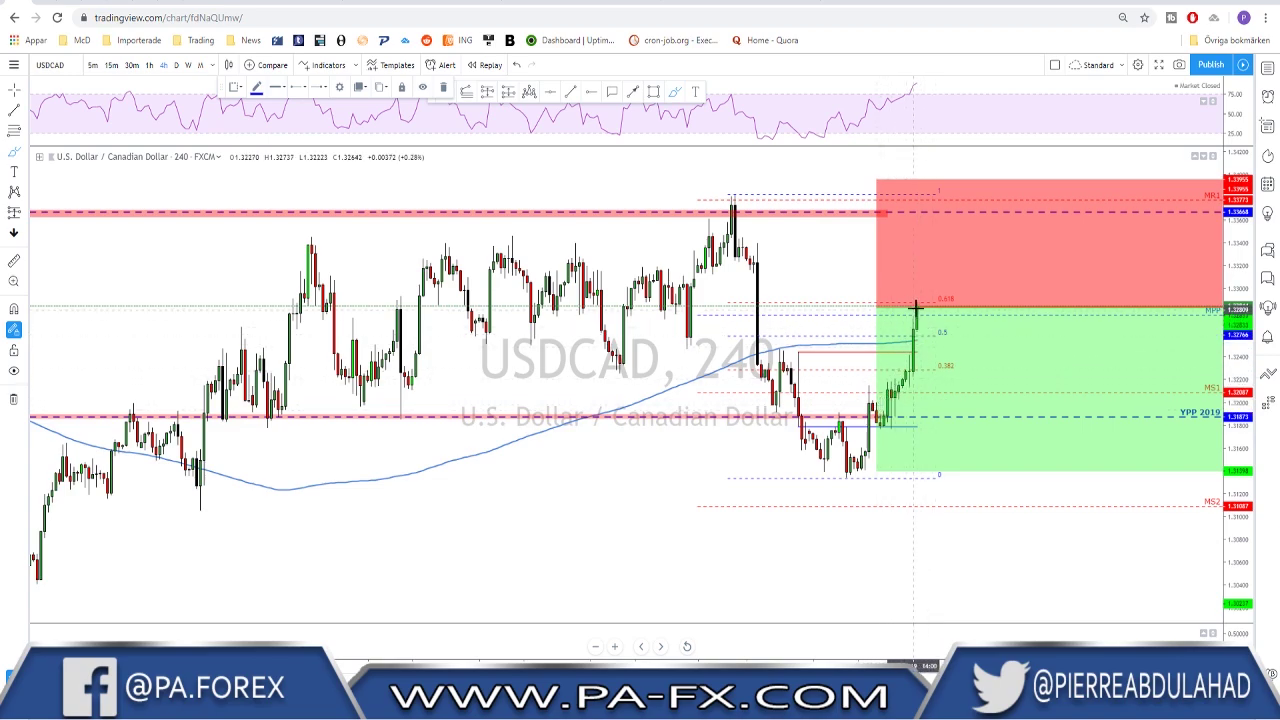
mouse_move(915, 297)
left_mouse_down()
mouse_move(891, 323)
mouse_move(855, 441)
mouse_move(868, 460)
mouse_move(930, 302)
mouse_move(916, 297)
left_mouse_up()
key("ctrl+z")
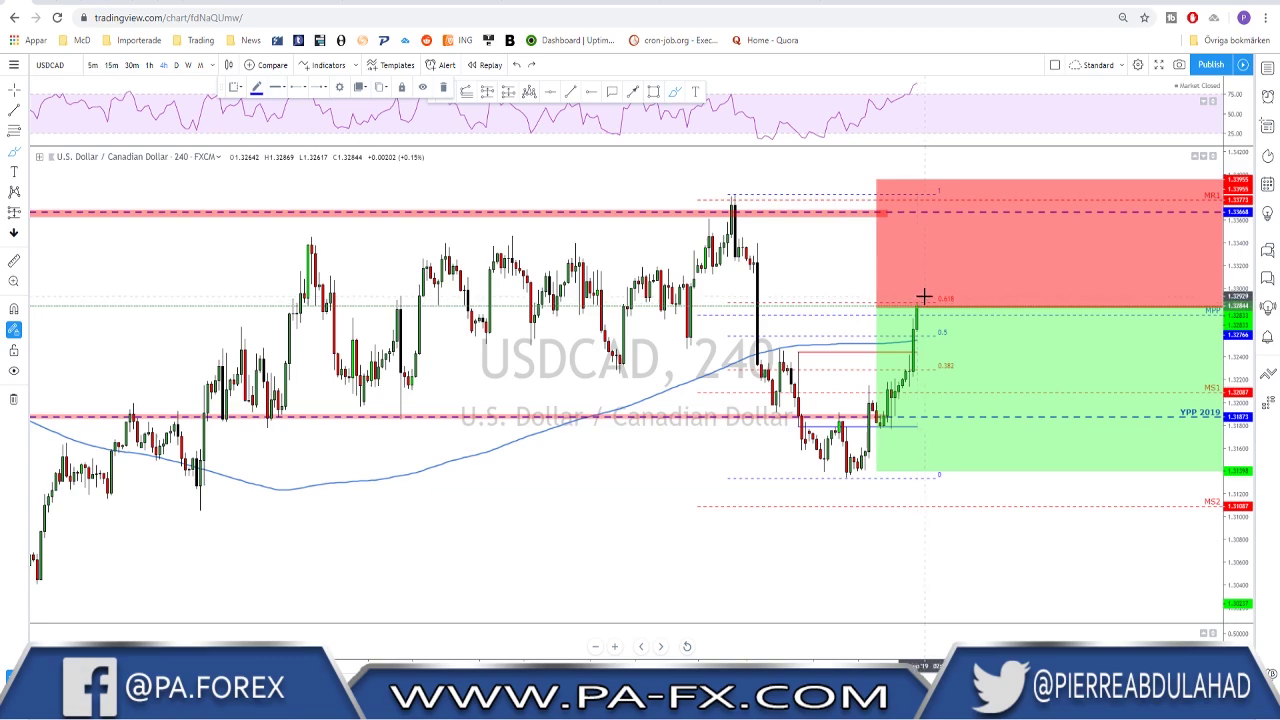
left_click(786, 256)
left_click_drag(786, 256, 914, 250)
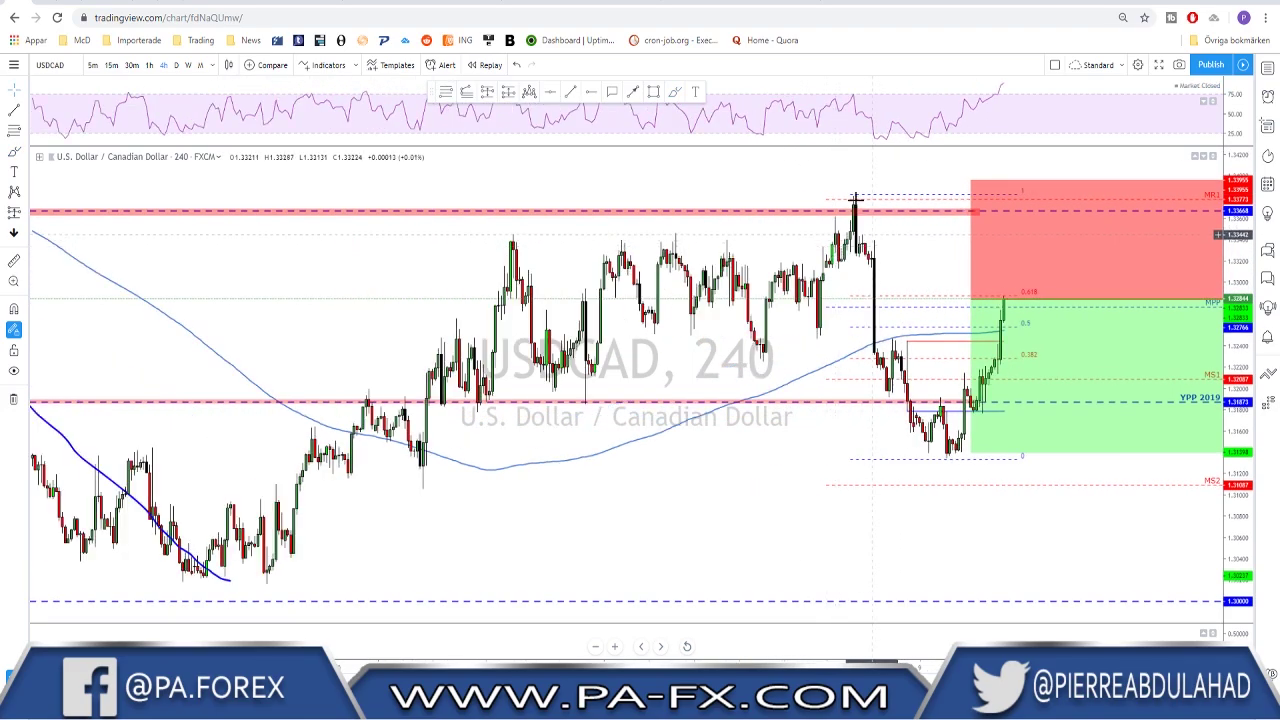
left_click(814, 207)
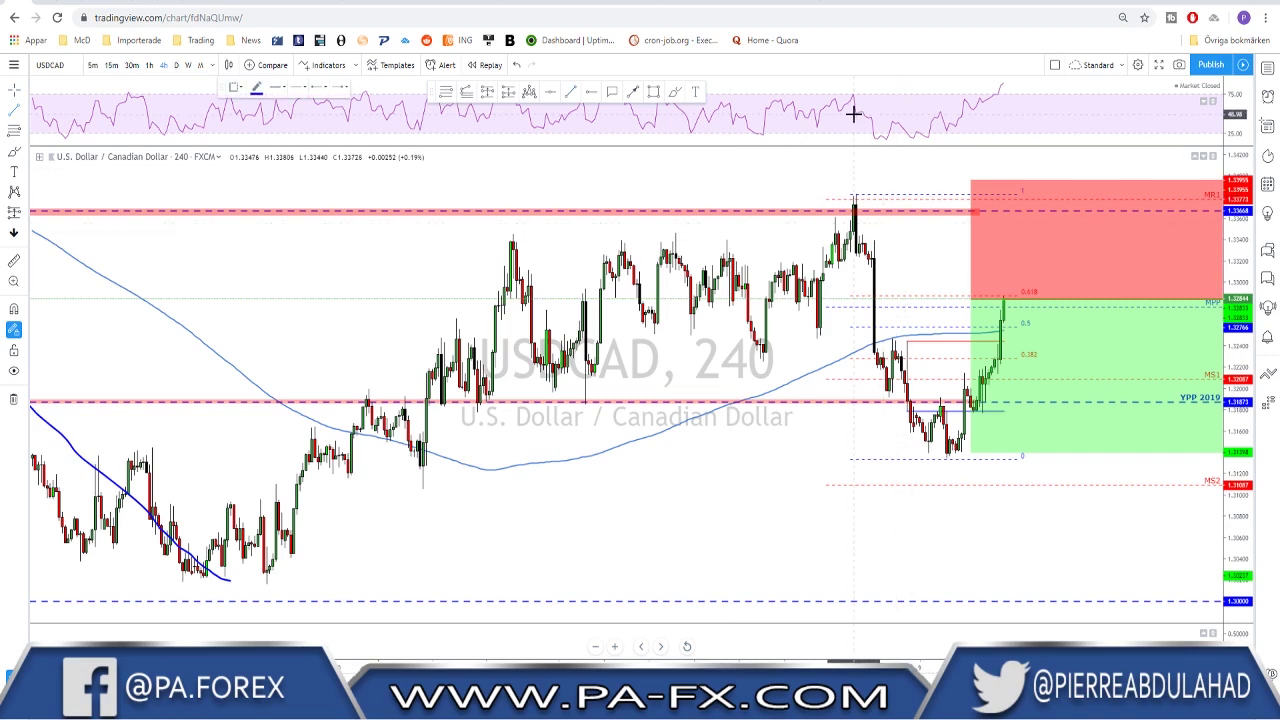
left_click(849, 94)
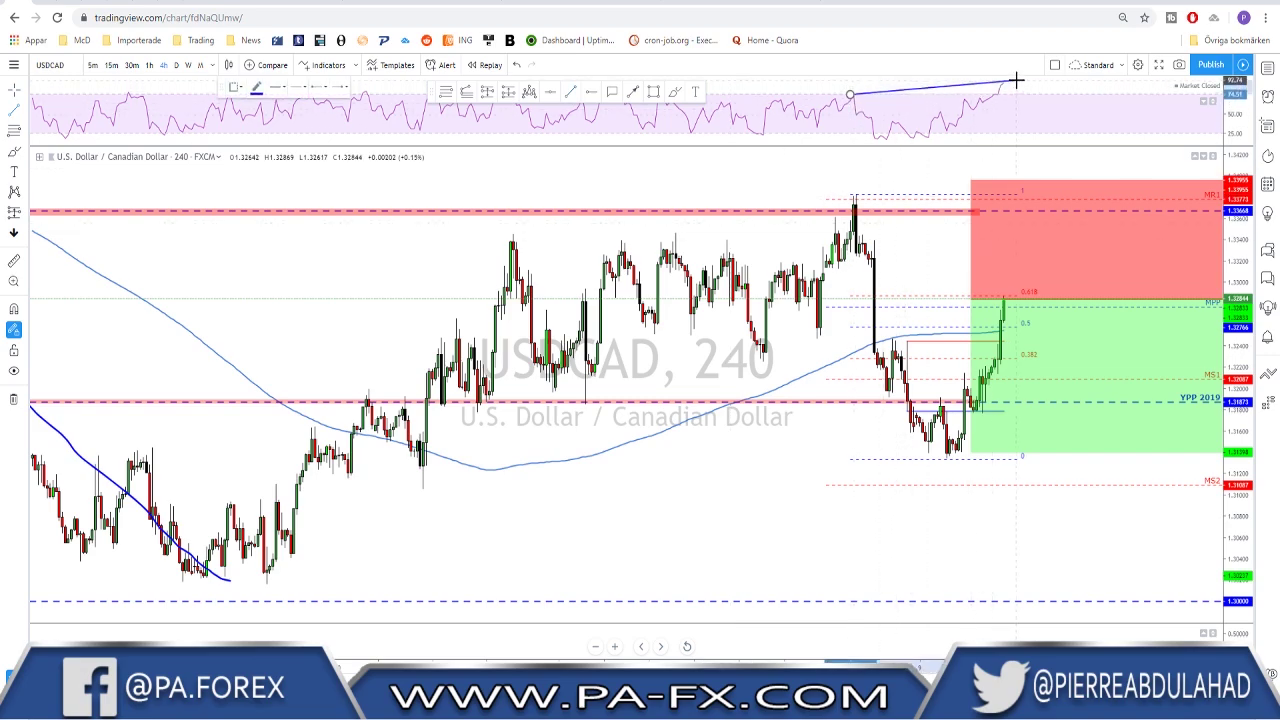
left_click(1013, 82)
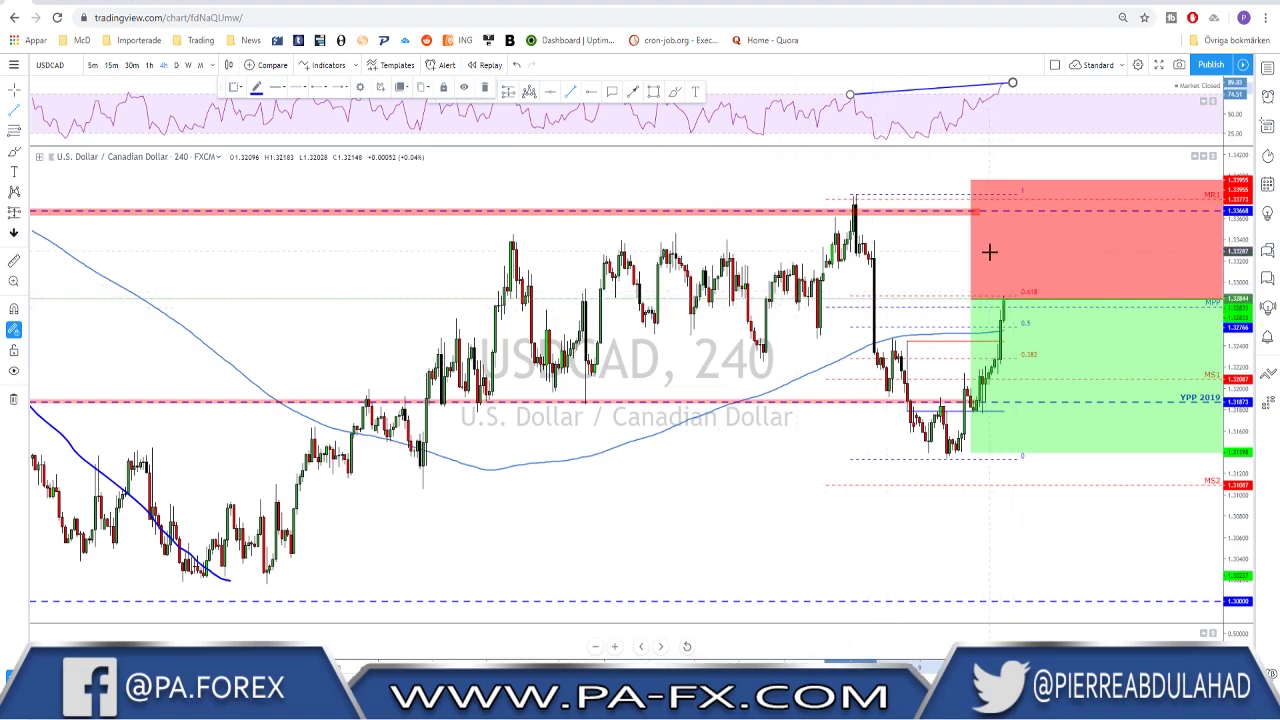
Step: Sketch and undo a projected drop from the peak down to the YPP 2019 line
left_click_drag(925, 245, 843, 249)
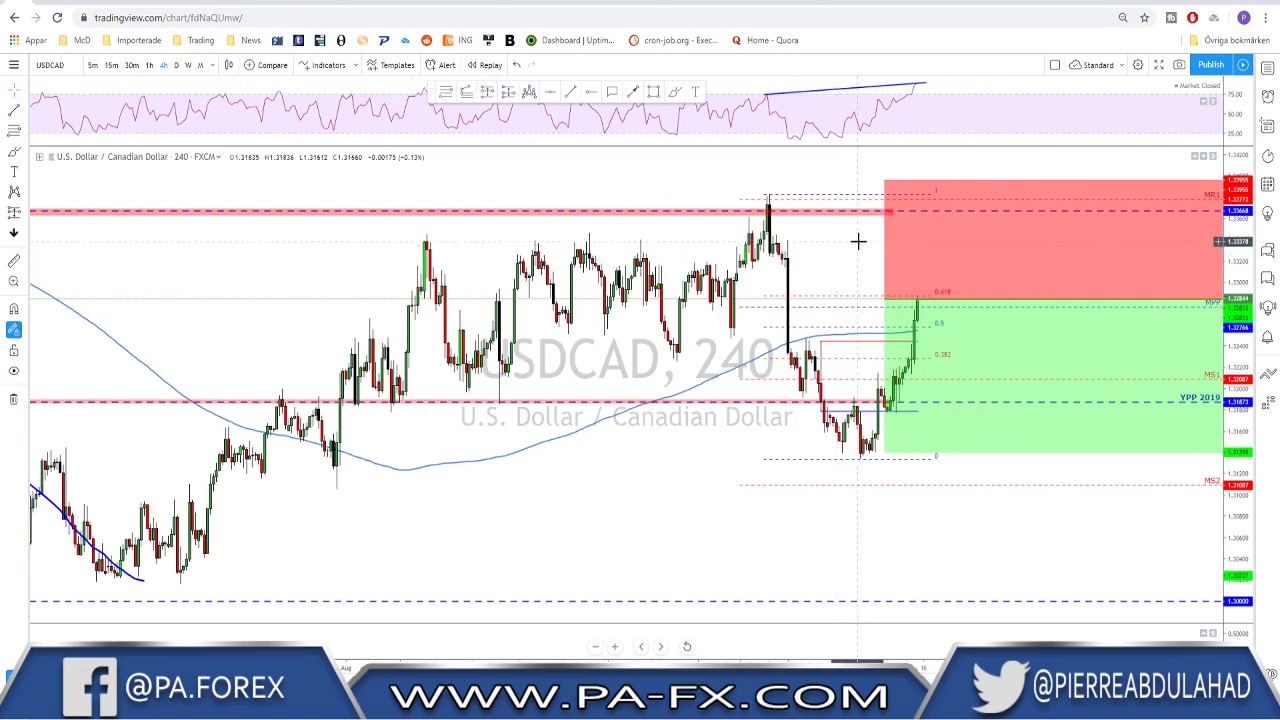
left_click(675, 91)
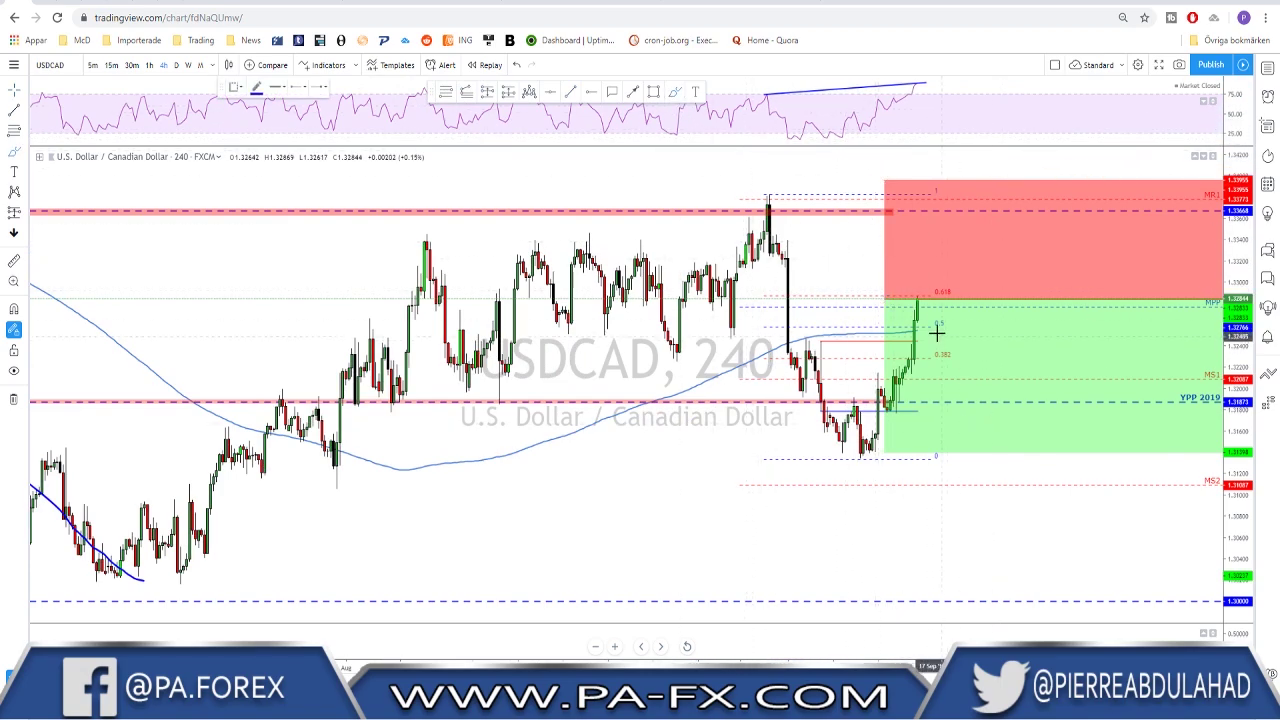
left_click_drag(918, 299, 955, 408)
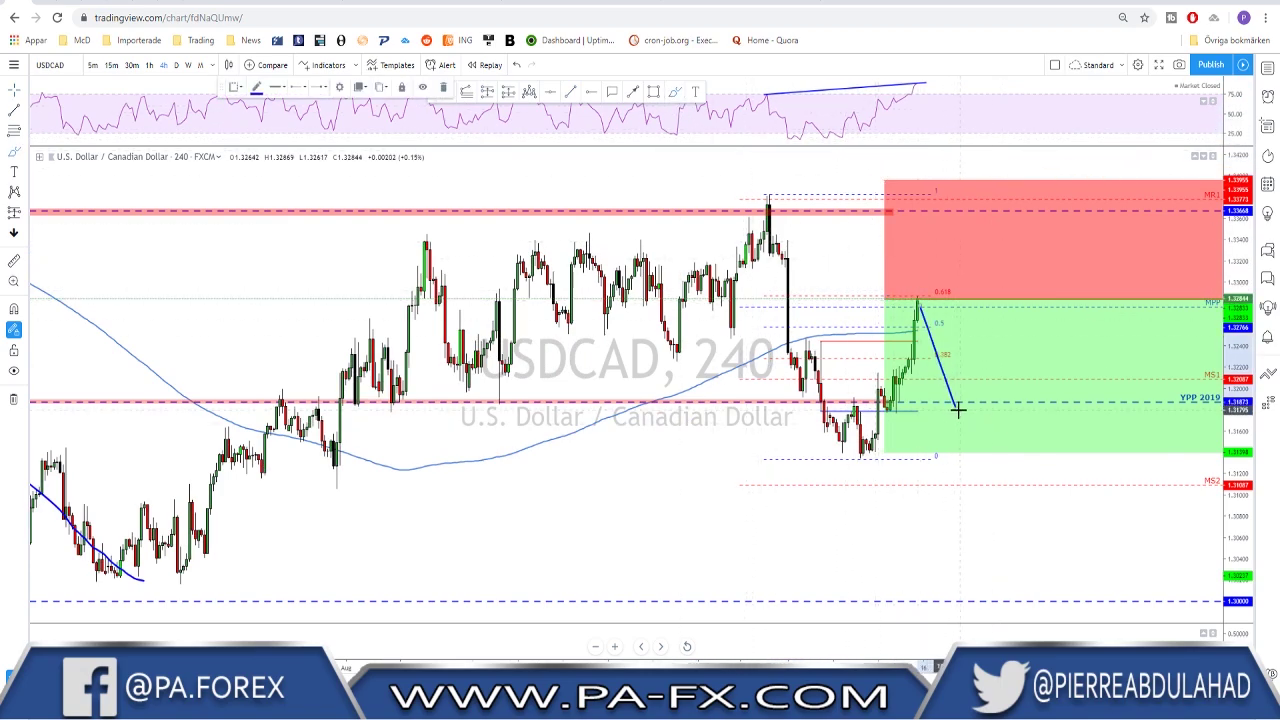
key("ctrl+z")
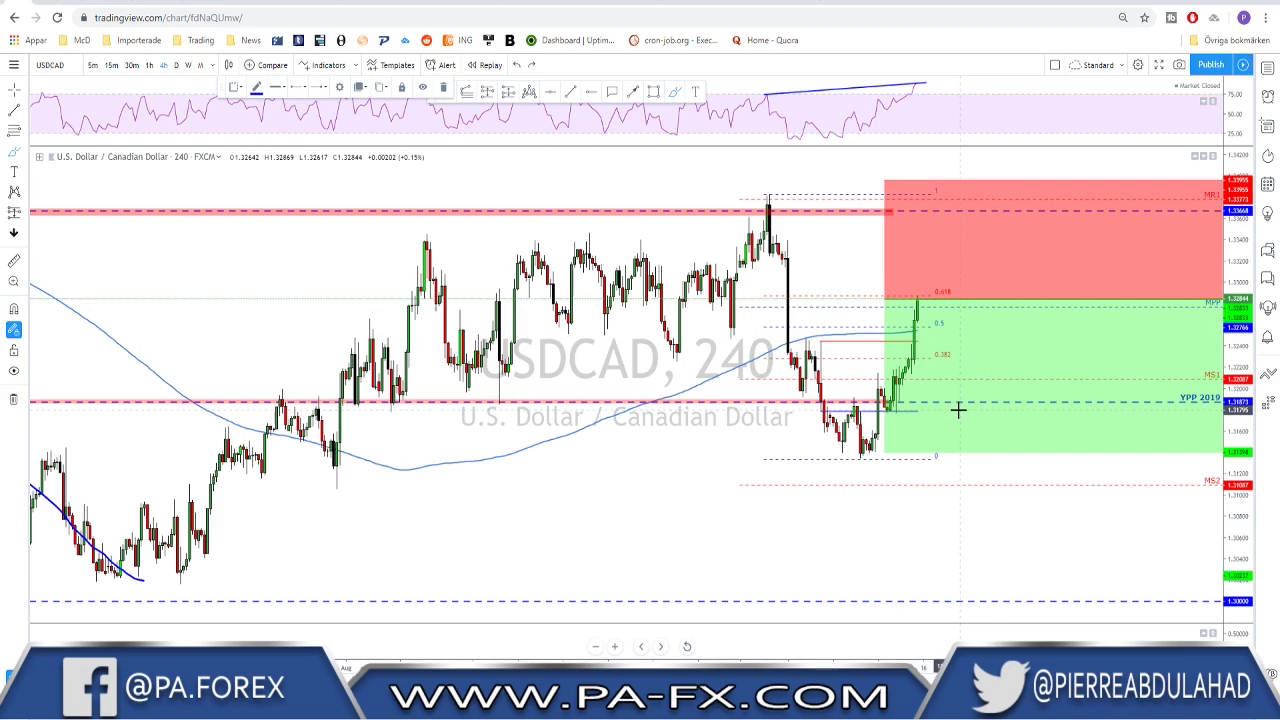
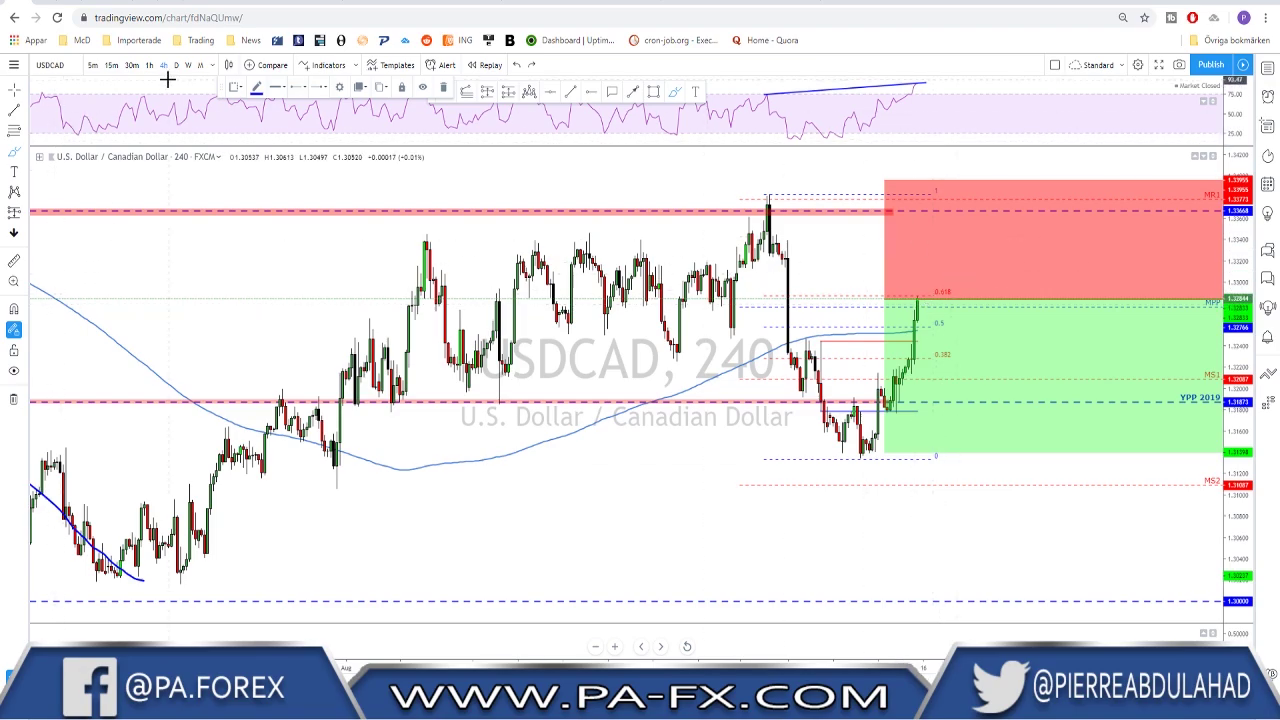
Step: Zoom out and pan the USDCAD 4h chart, circling the downtrend low, then undo the circle
scroll(979, 268, "down", 3)
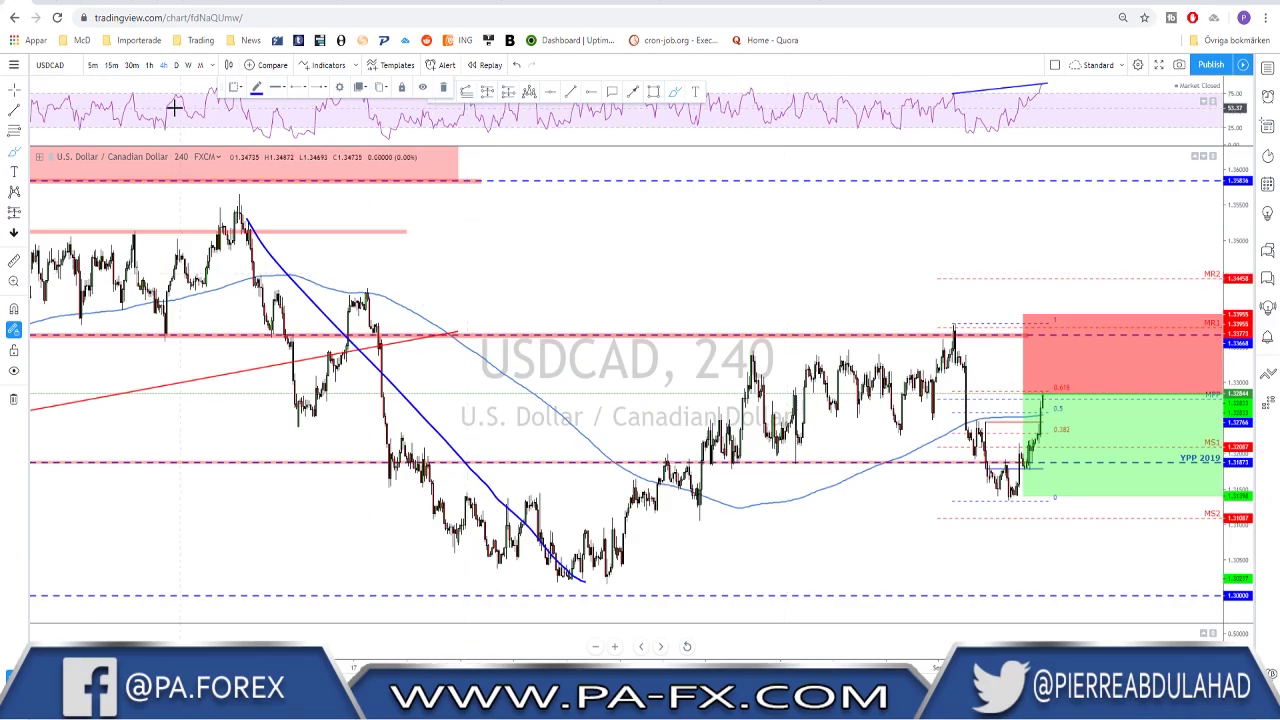
scroll(940, 249, "down", 3)
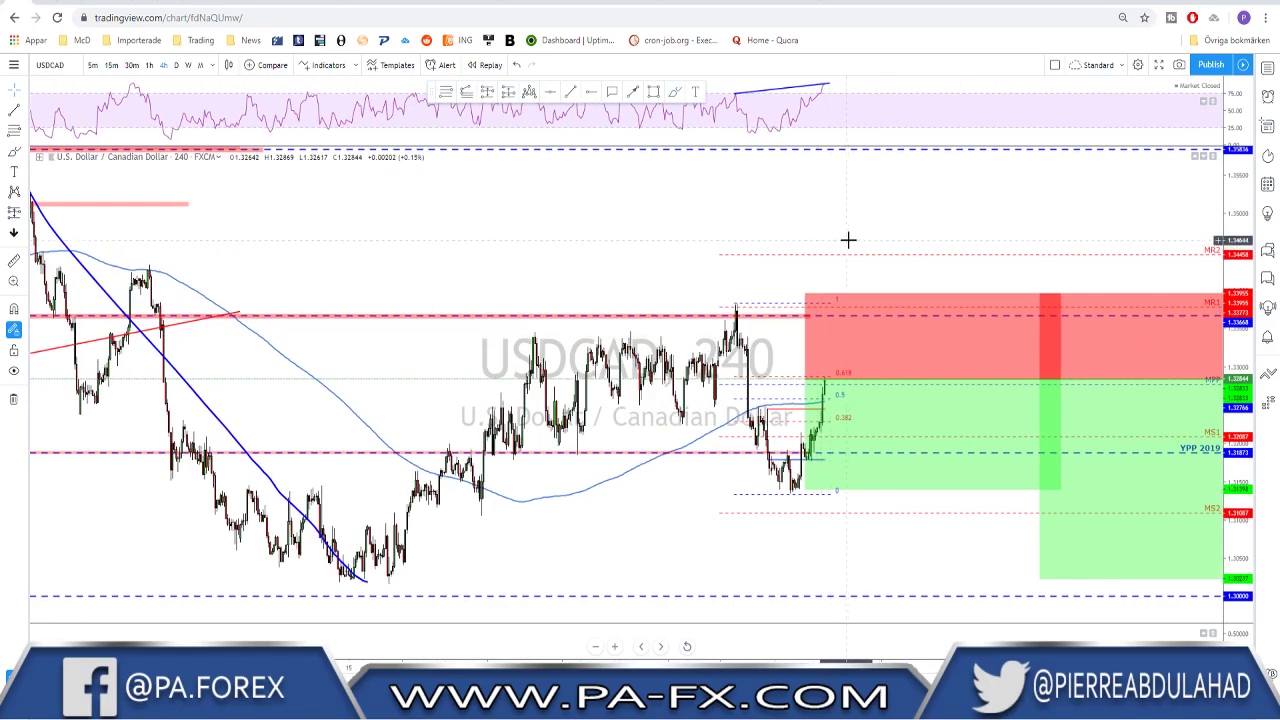
left_click_drag(1017, 246, 823, 243)
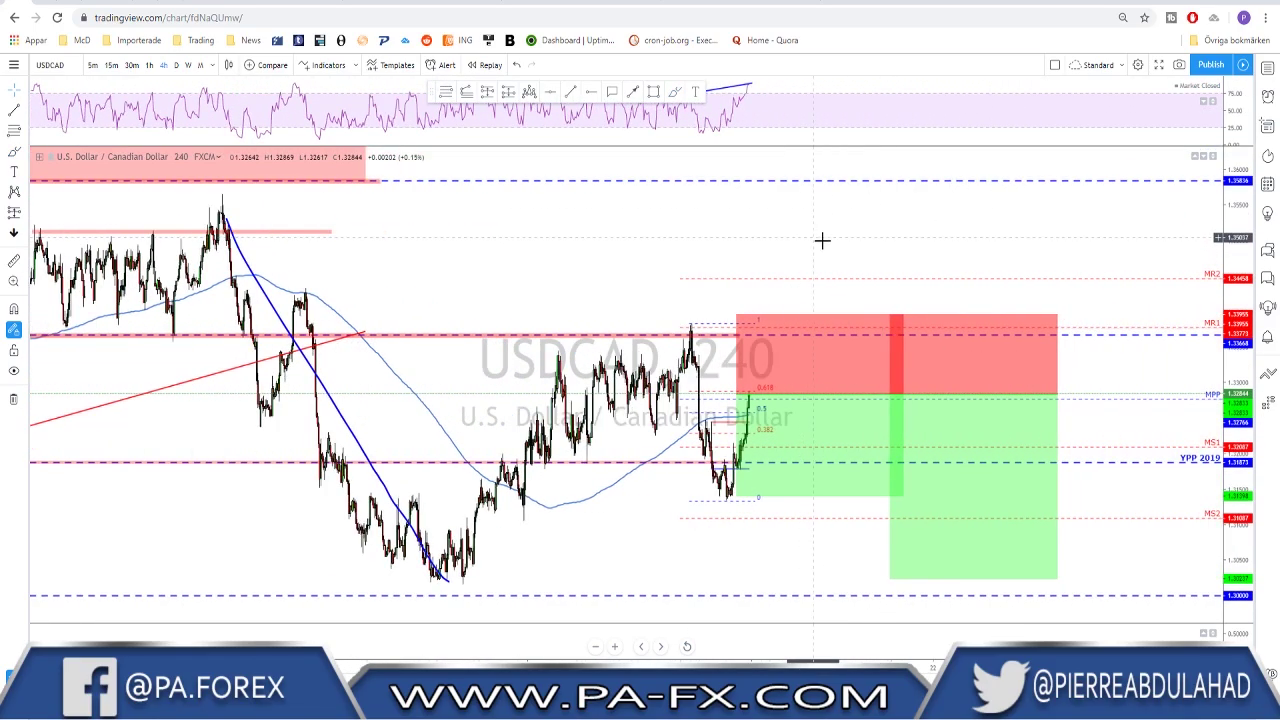
left_click(674, 92)
mouse_move(462, 558)
left_mouse_down()
mouse_move(488, 585)
mouse_move(478, 565)
left_mouse_up()
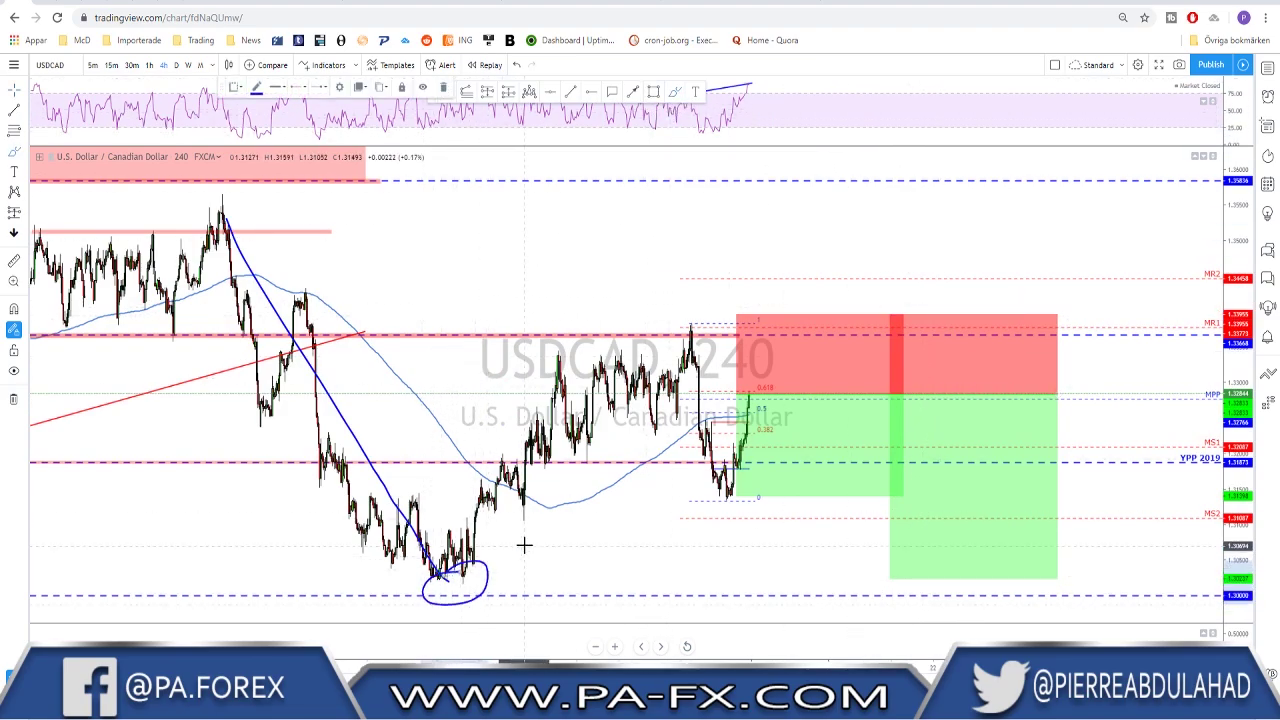
key("ctrl+z")
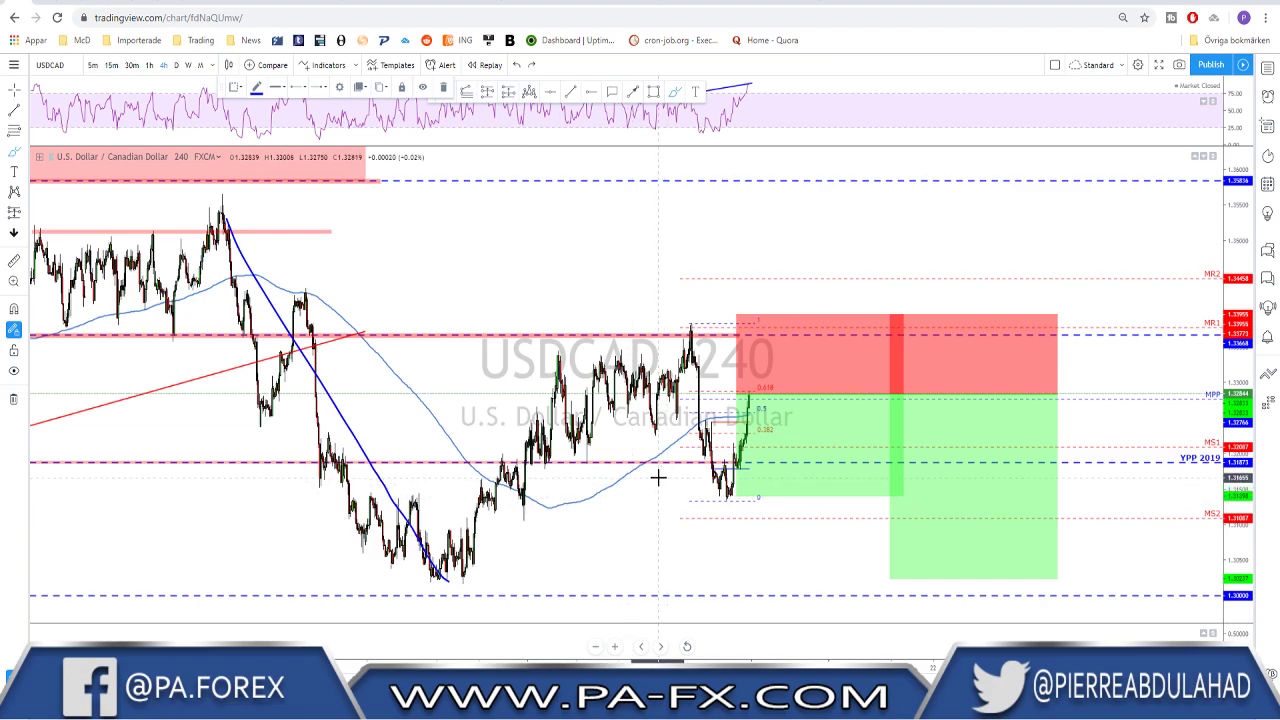
Step: Sketch and undo a rising line from the low, then switch the symbol to AUDUSD
mouse_move(465, 585)
left_mouse_down()
mouse_move(760, 357)
mouse_move(690, 390)
mouse_move(725, 505)
mouse_move(755, 395)
mouse_move(814, 560)
left_mouse_up()
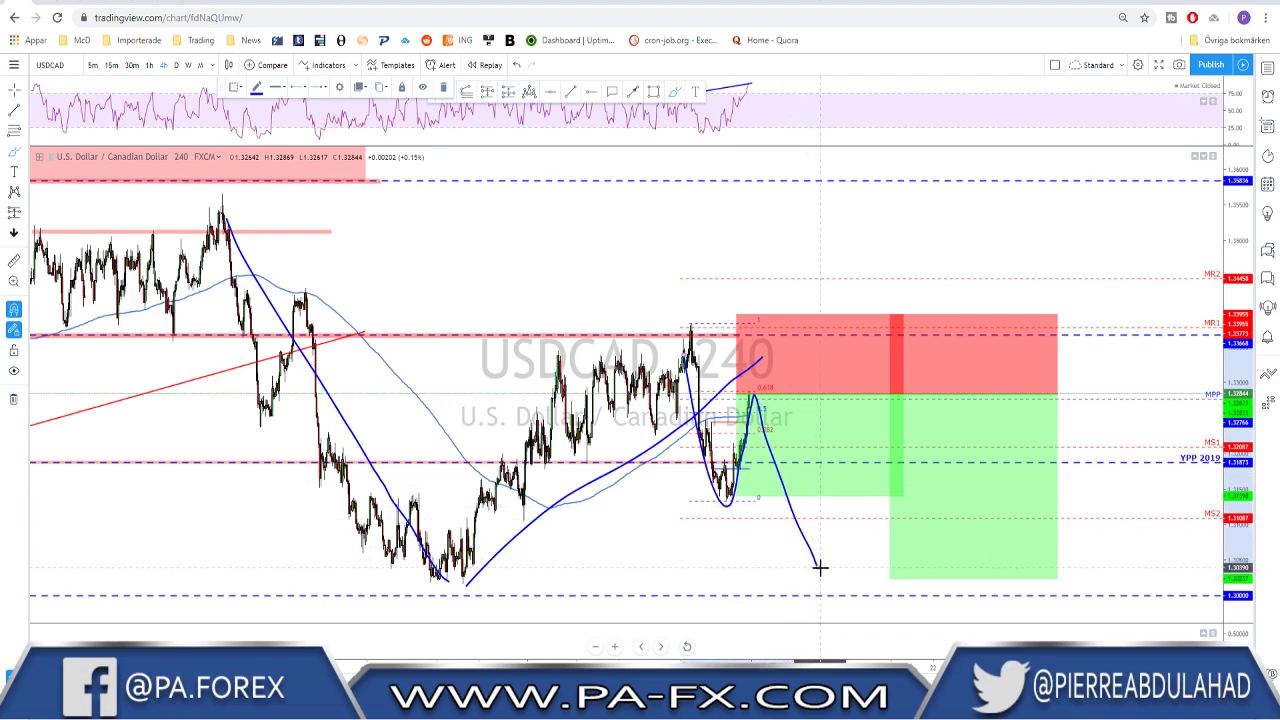
key("ctrl+z")
key("ctrl+z")
scroll(819, 567, "left", 5)
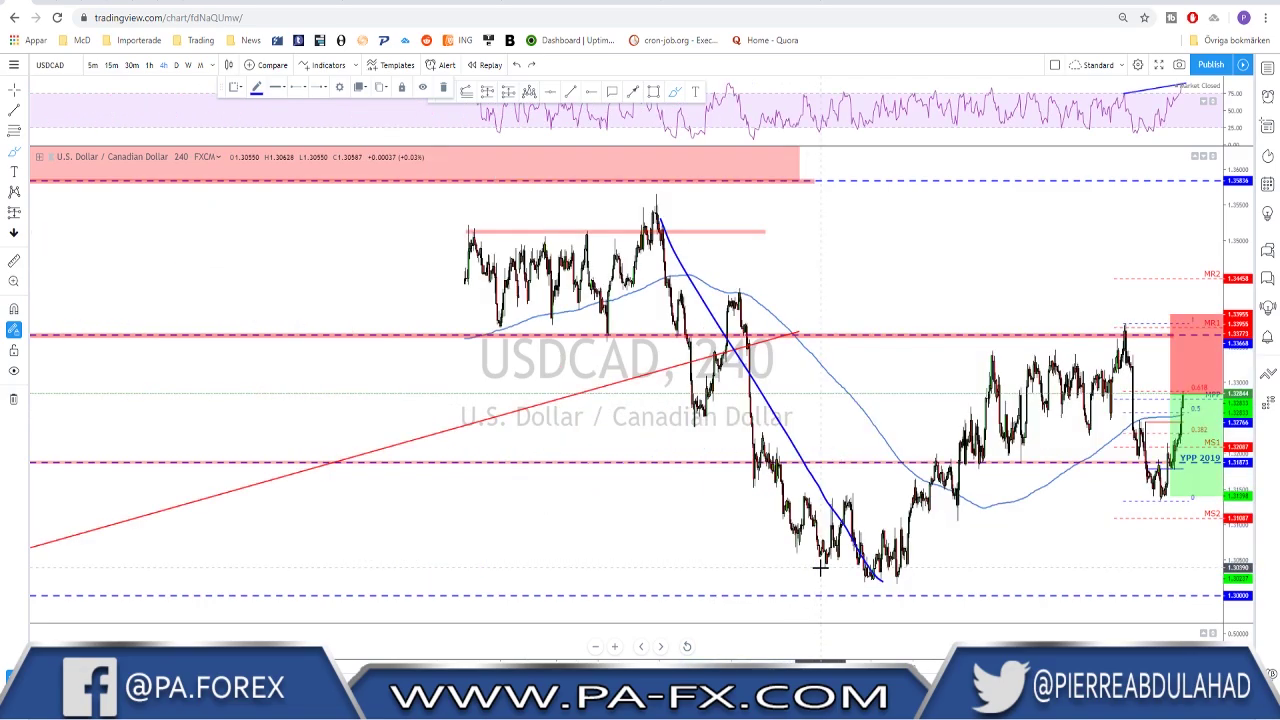
key("space")
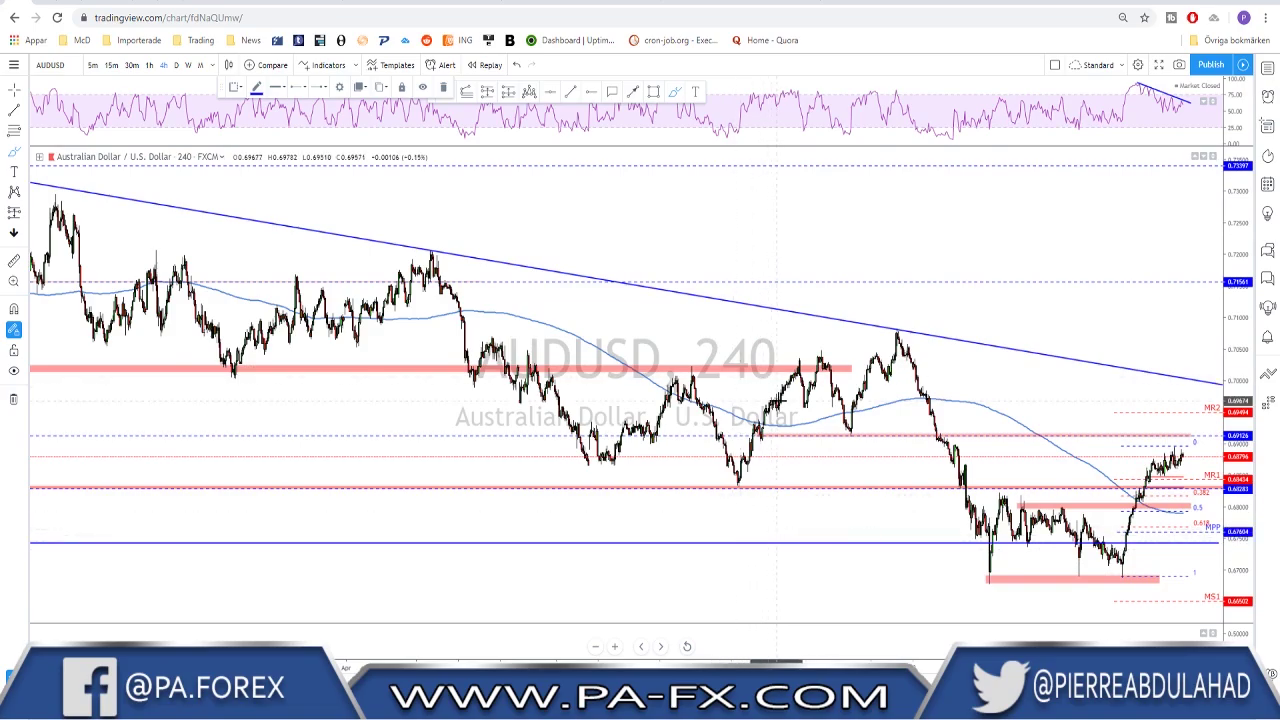
Step: View AUDUSD on the daily timeframe, drawing then undoing a loop around the latest candles
left_click(176, 65)
scroll(1066, 366, "down", 5)
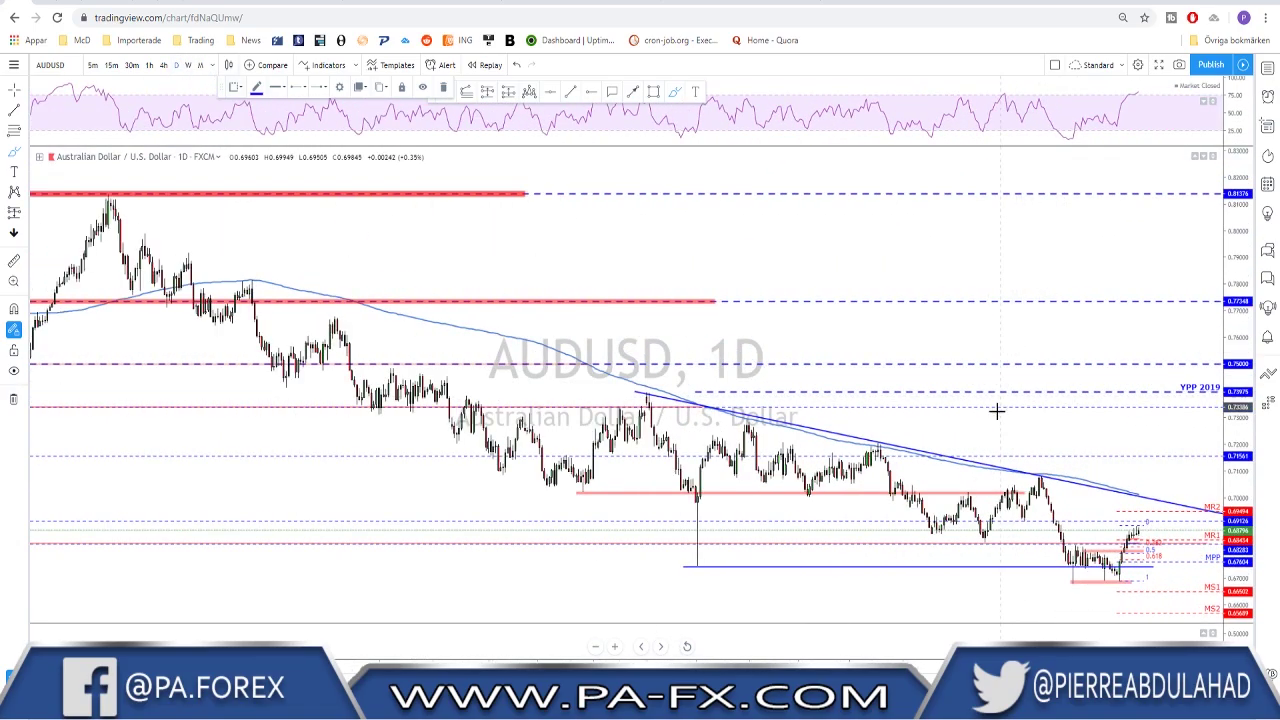
scroll(997, 410, "up", 4)
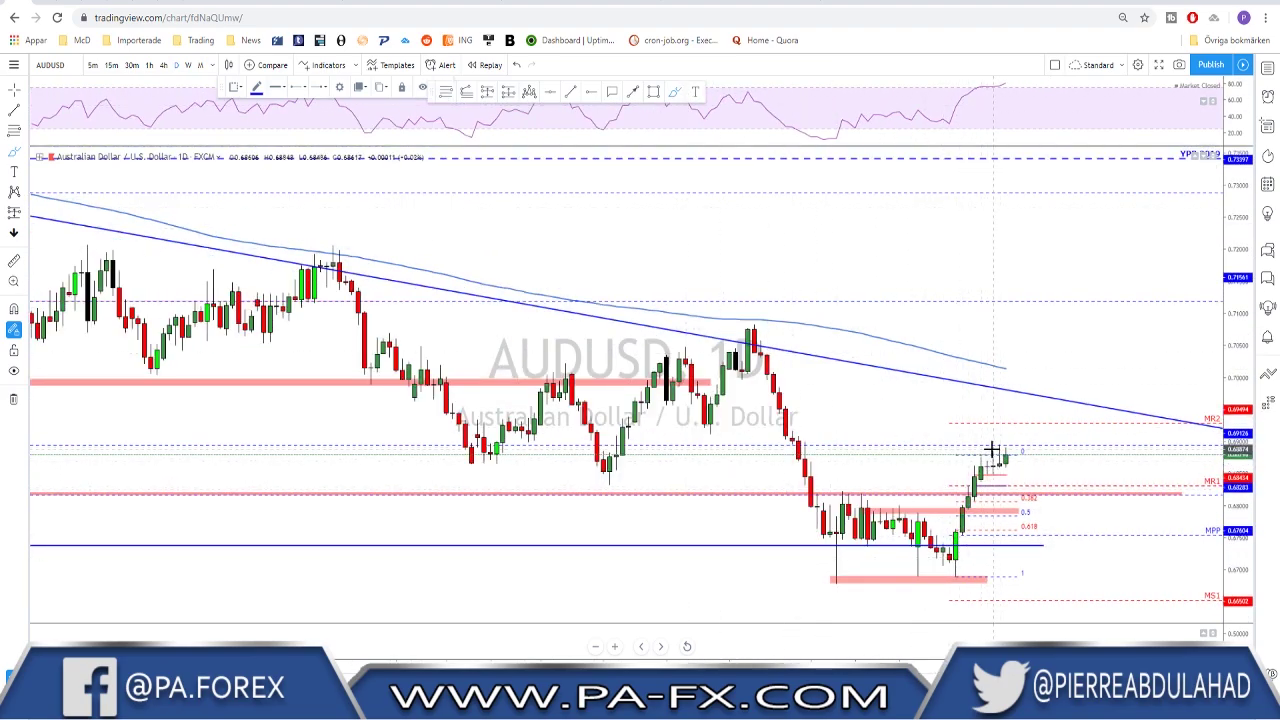
mouse_move(1006, 446)
left_mouse_down()
mouse_move(986, 444)
mouse_move(974, 466)
mouse_move(994, 478)
mouse_move(1012, 446)
left_mouse_up()
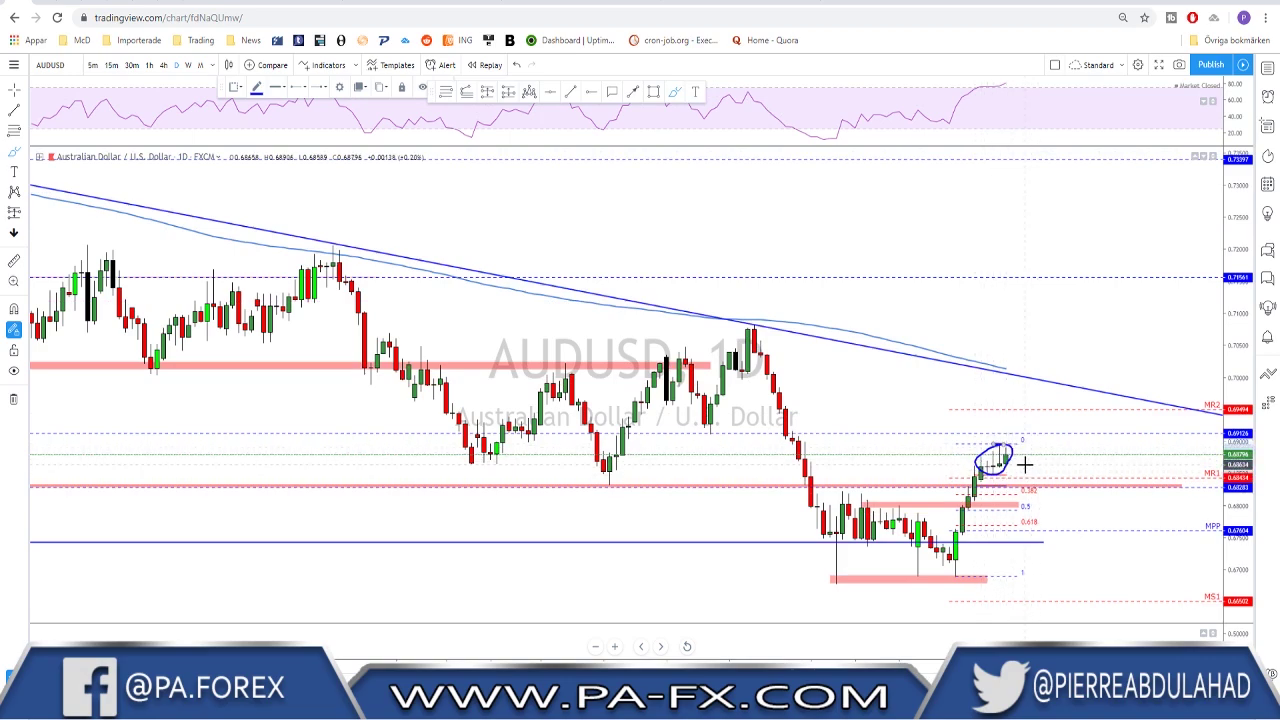
key("ctrl+z")
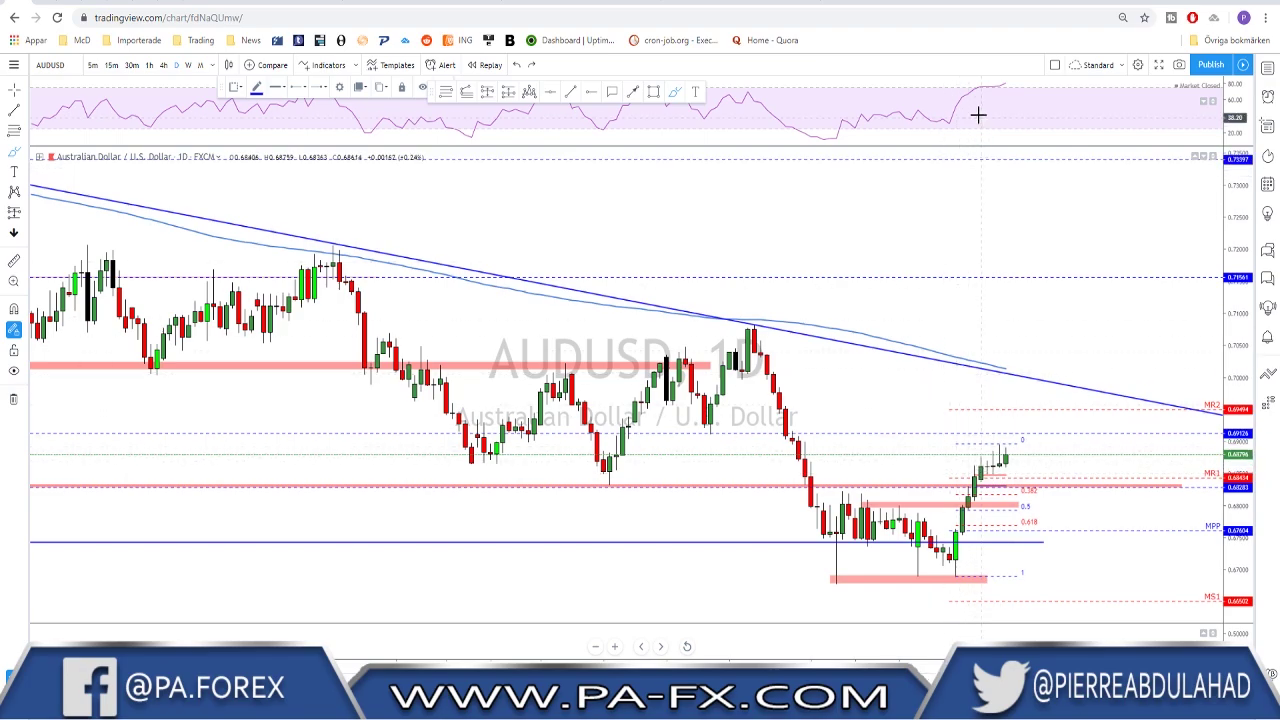
Step: Draw a rising trend line across the RSI pane, then go back to the 4-hour chart
scroll(970, 117, "down", 1)
scroll(970, 117, "down", 2)
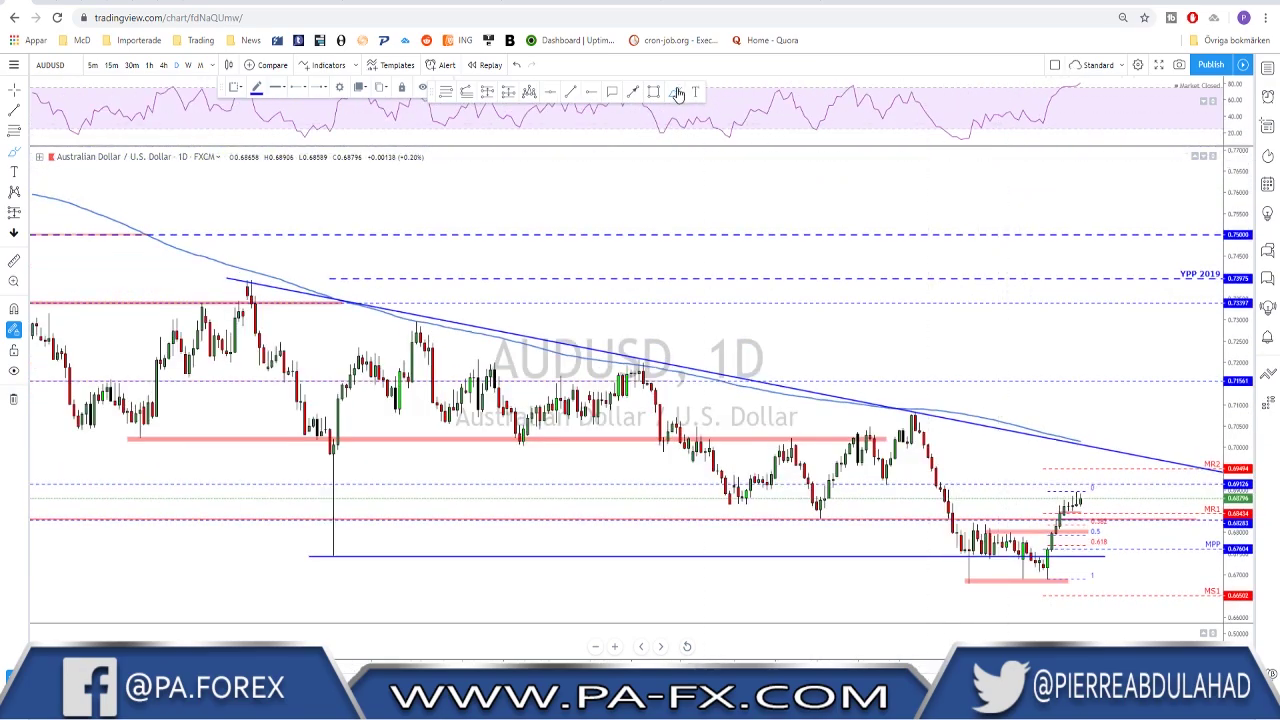
left_click(906, 93)
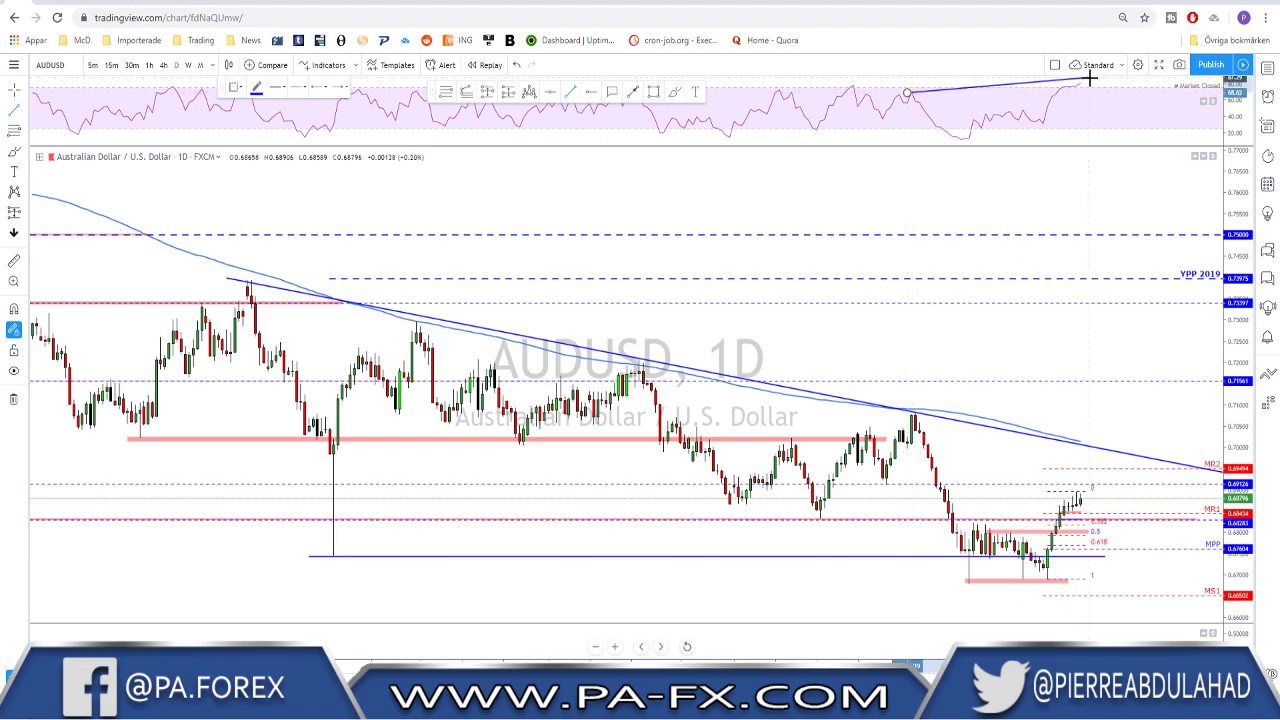
left_click(1088, 82)
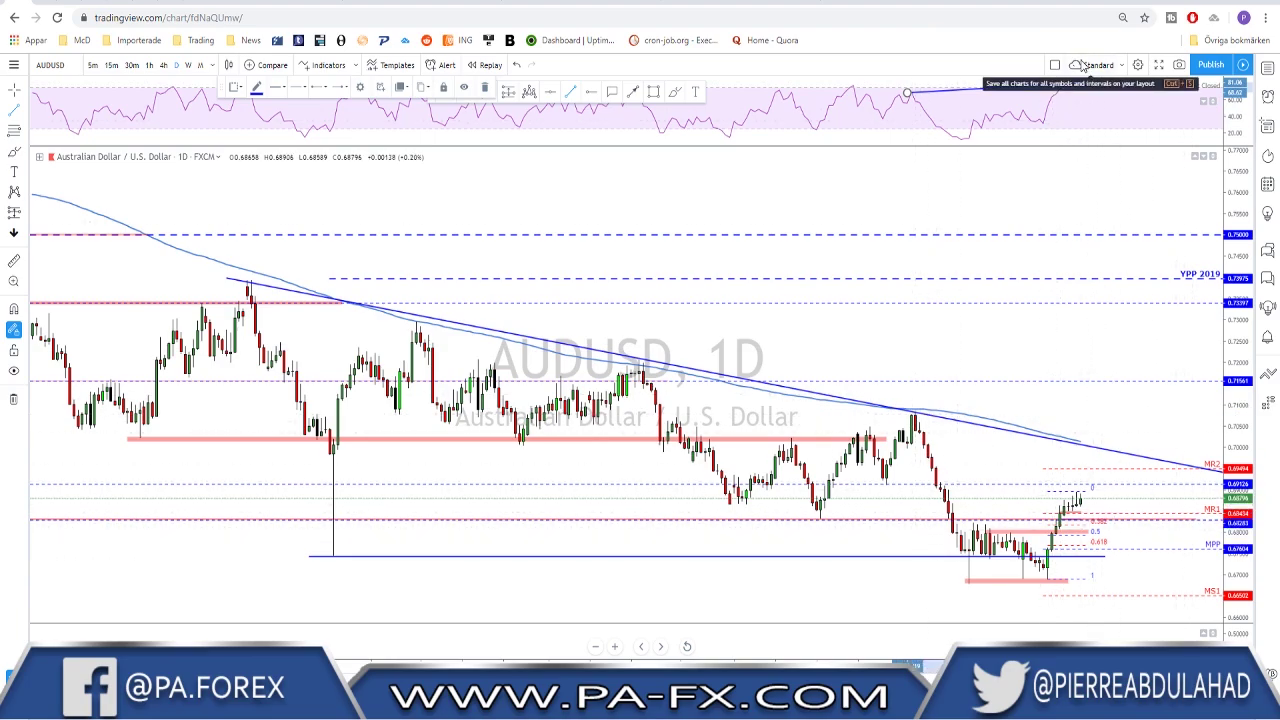
left_click(1086, 80)
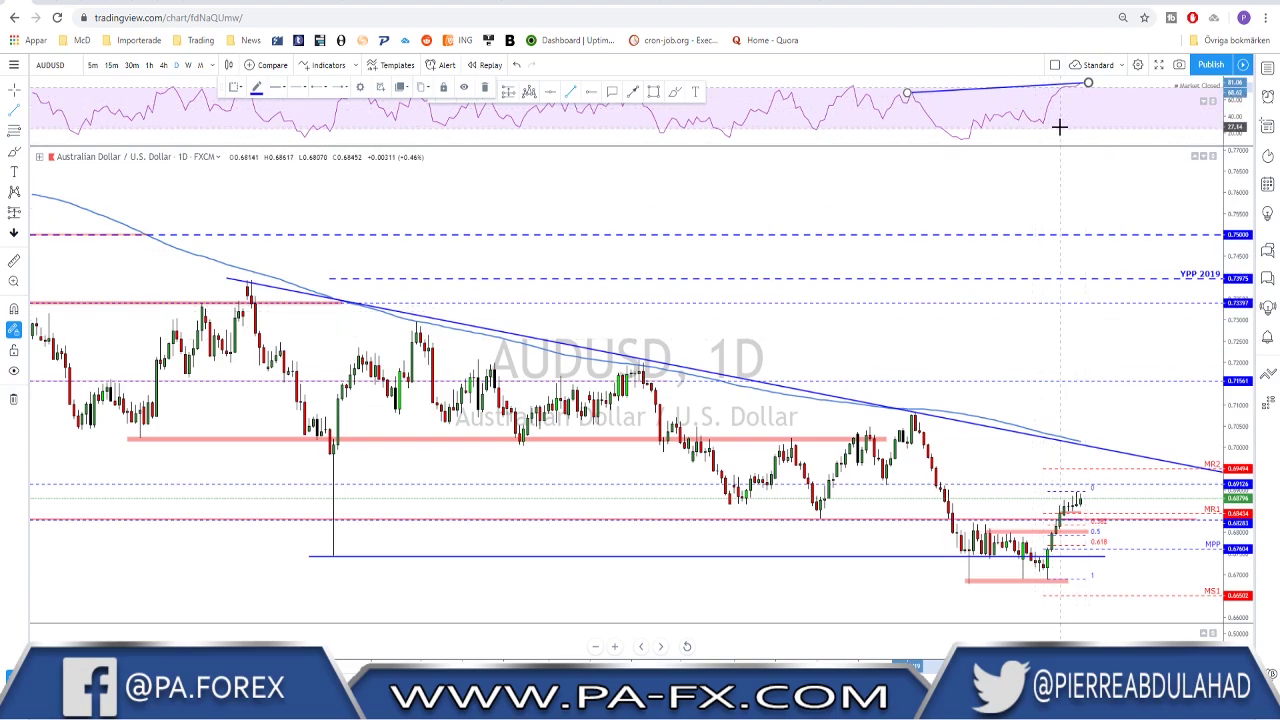
left_click(163, 65)
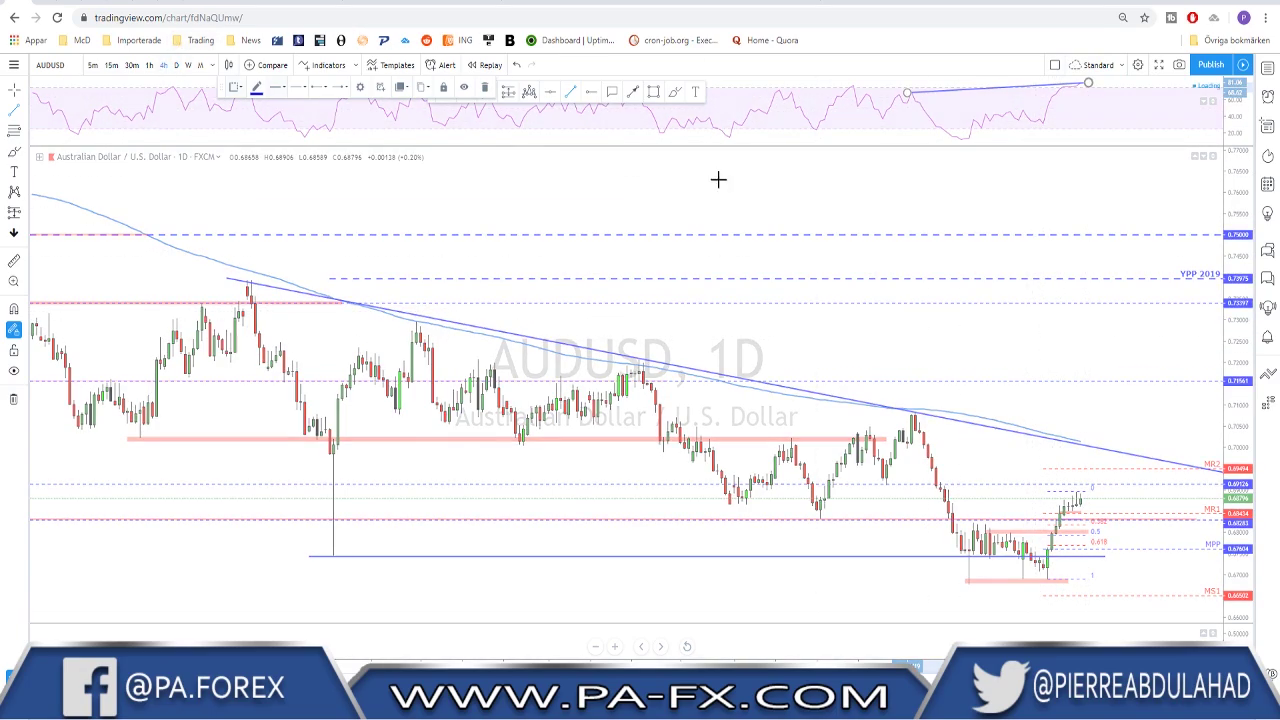
left_click_drag(931, 183, 880, 269)
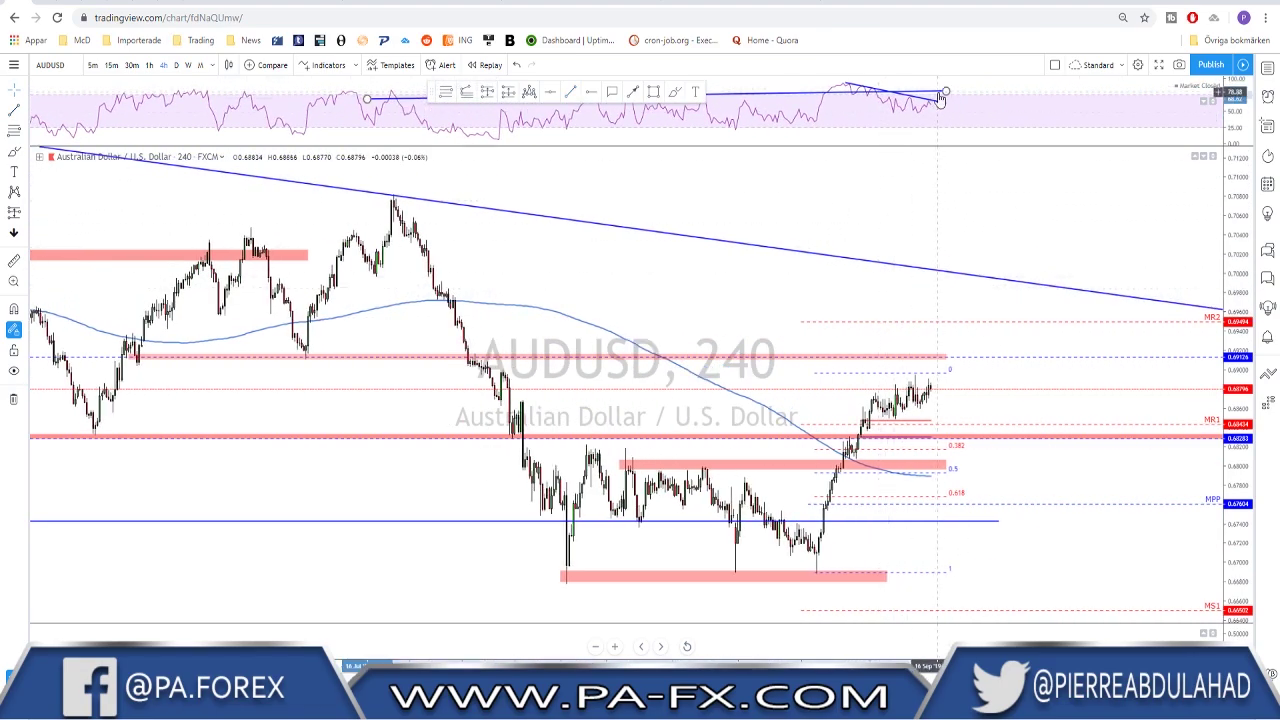
key("Escape")
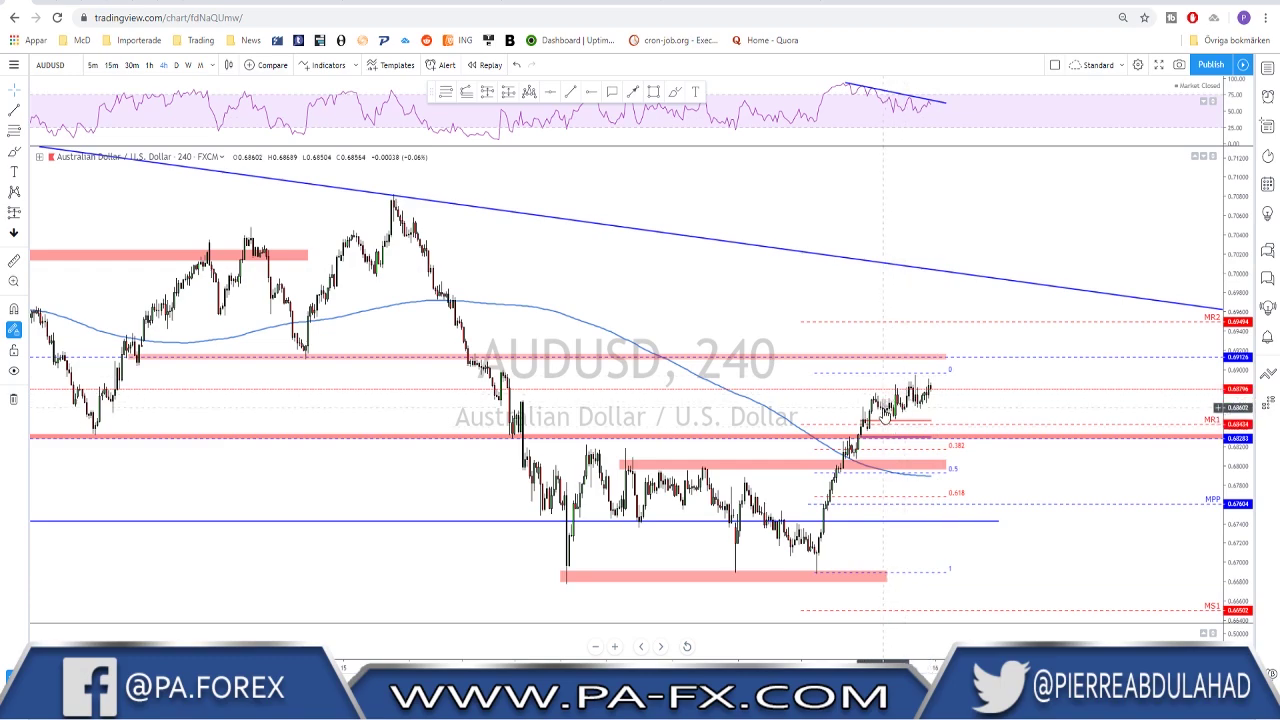
left_click(676, 92)
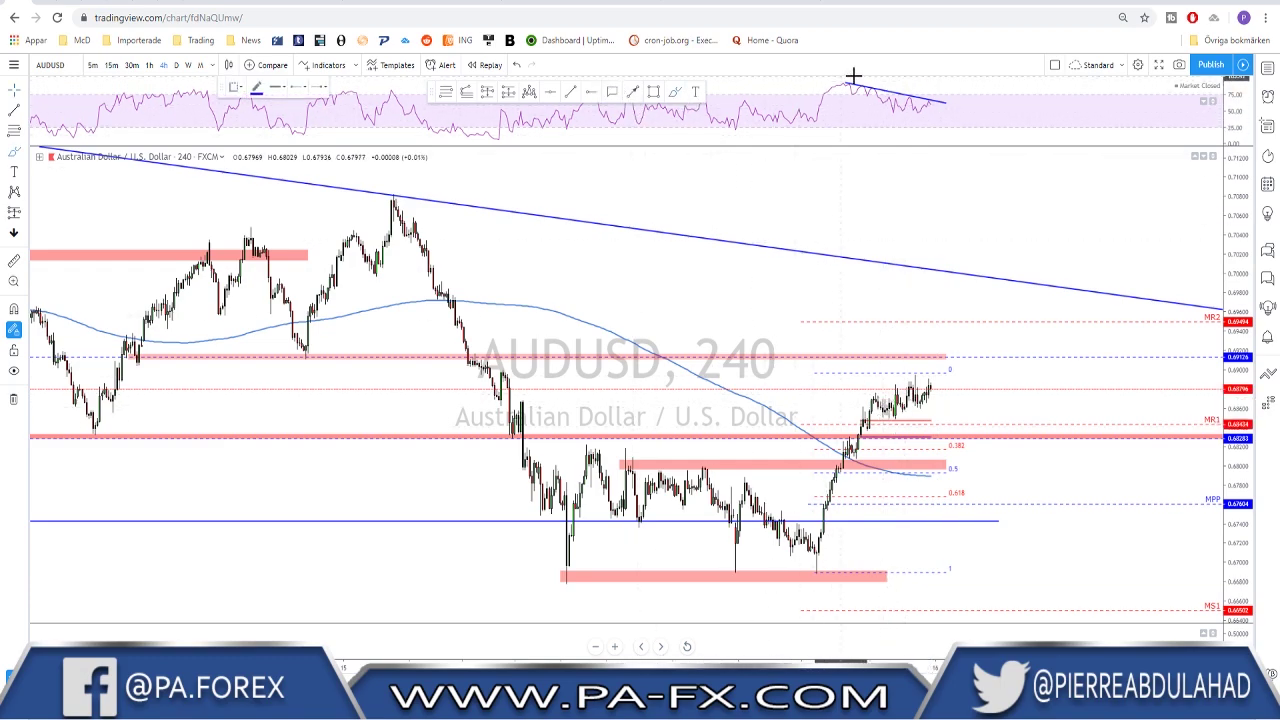
mouse_move(843, 77)
left_mouse_down()
mouse_move(886, 112)
mouse_move(836, 78)
mouse_move(940, 112)
left_mouse_up()
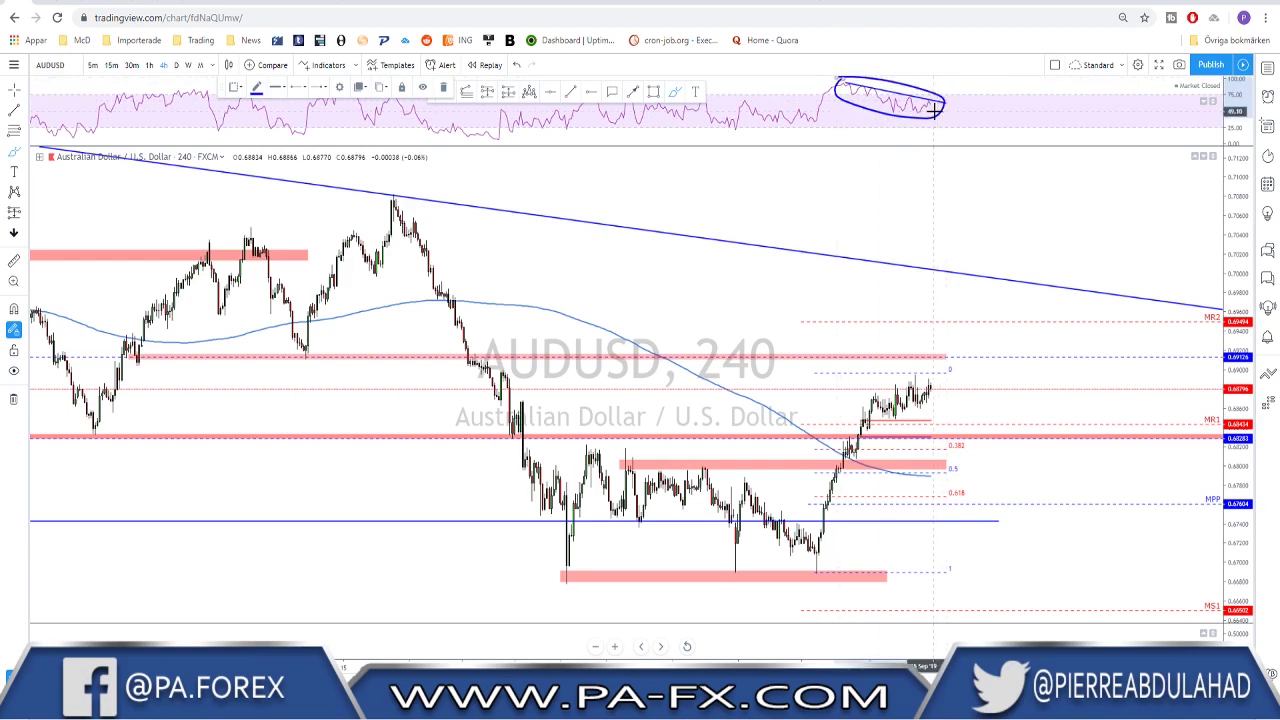
key("ctrl+z")
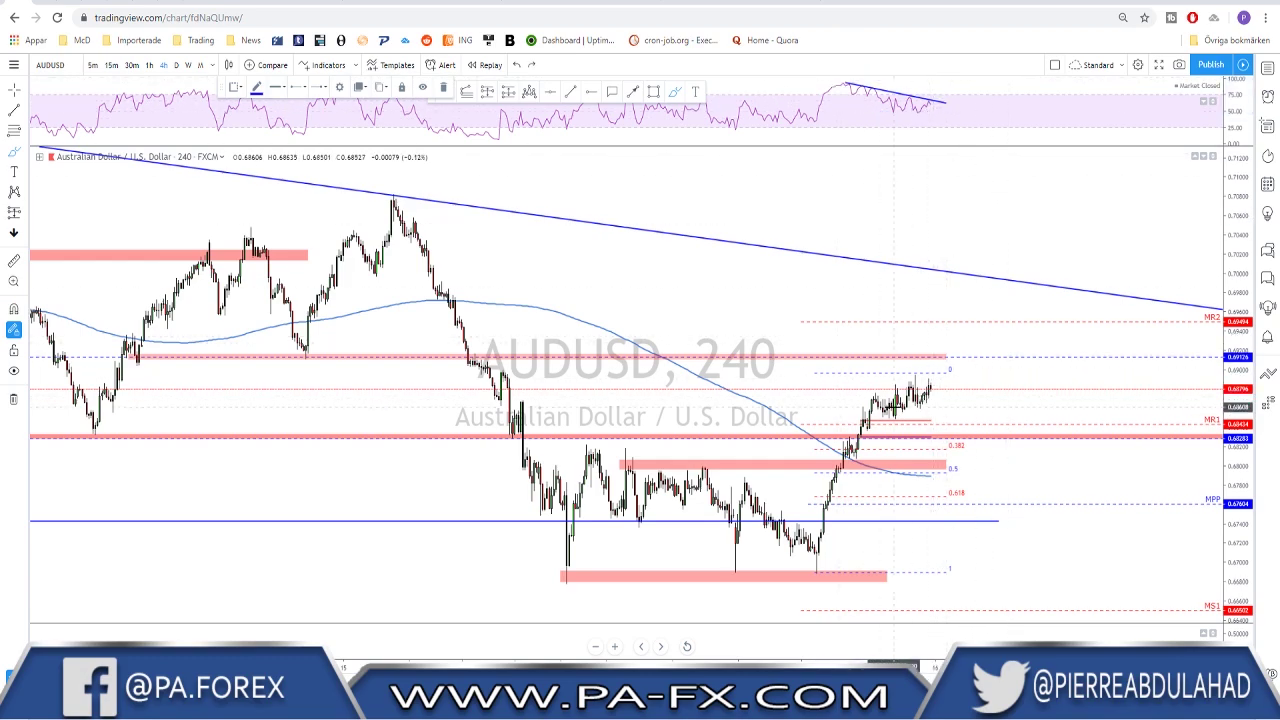
mouse_move(858, 412)
left_mouse_down()
mouse_move(925, 378)
mouse_move(862, 408)
left_mouse_up()
key("ctrl+z")
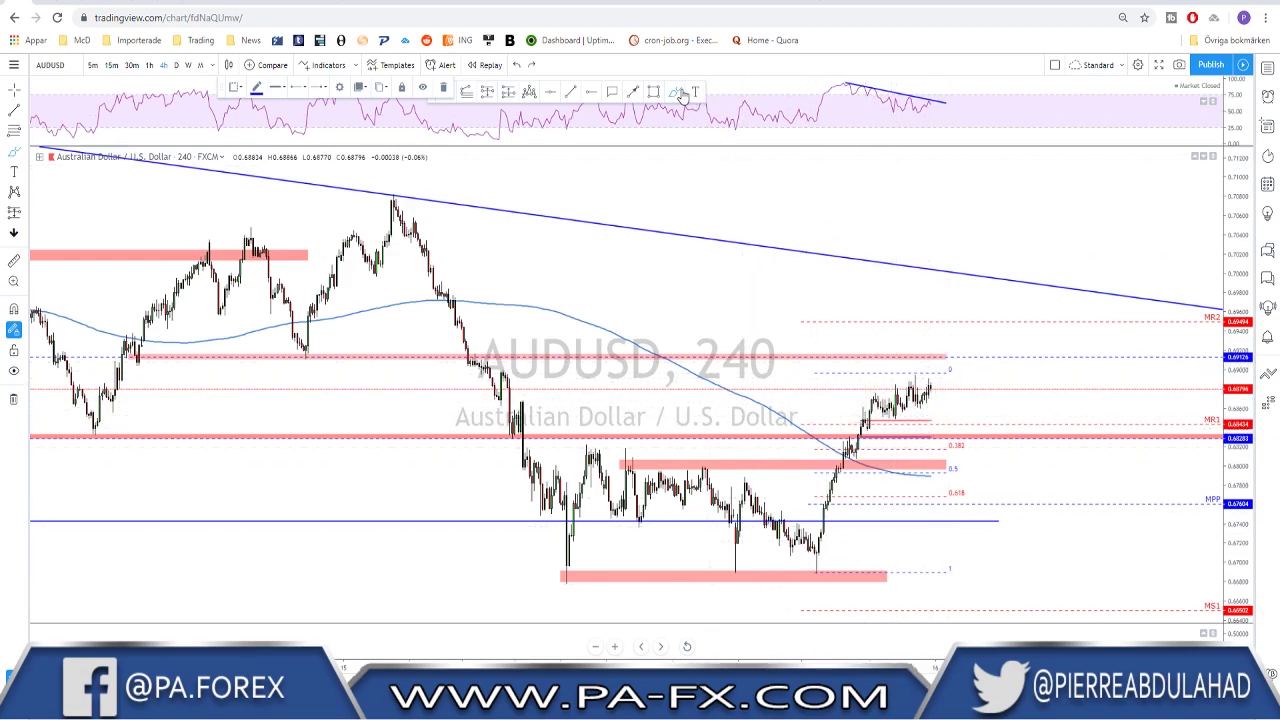
mouse_move(865, 400)
left_mouse_down()
mouse_move(805, 548)
mouse_move(866, 426)
left_mouse_up()
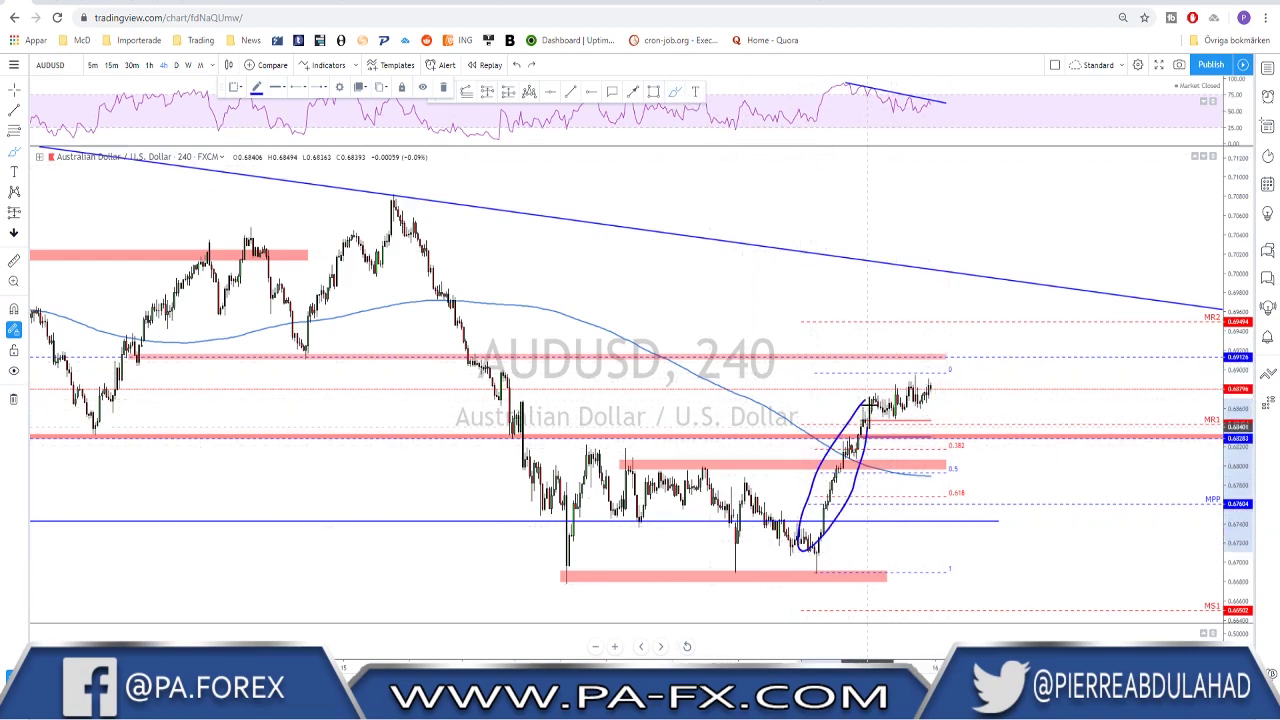
key("ctrl+z")
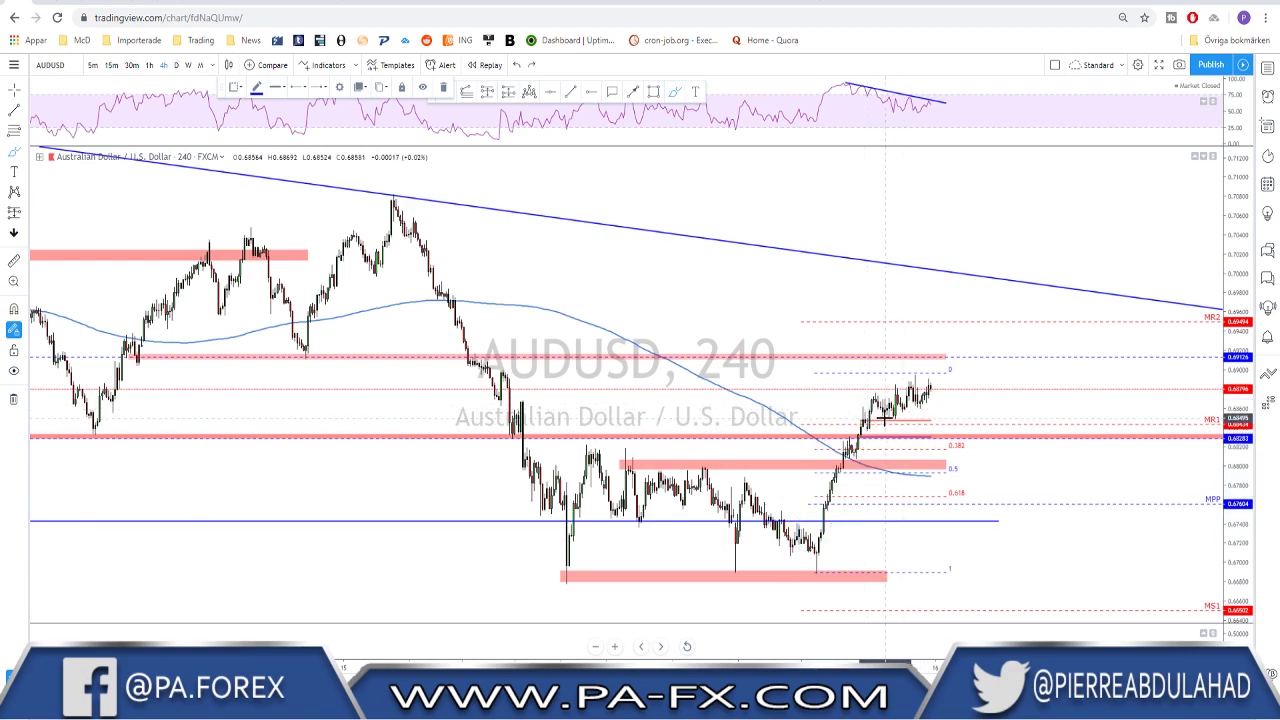
mouse_move(876, 423)
left_mouse_down()
mouse_move(936, 397)
mouse_move(967, 462)
left_mouse_up()
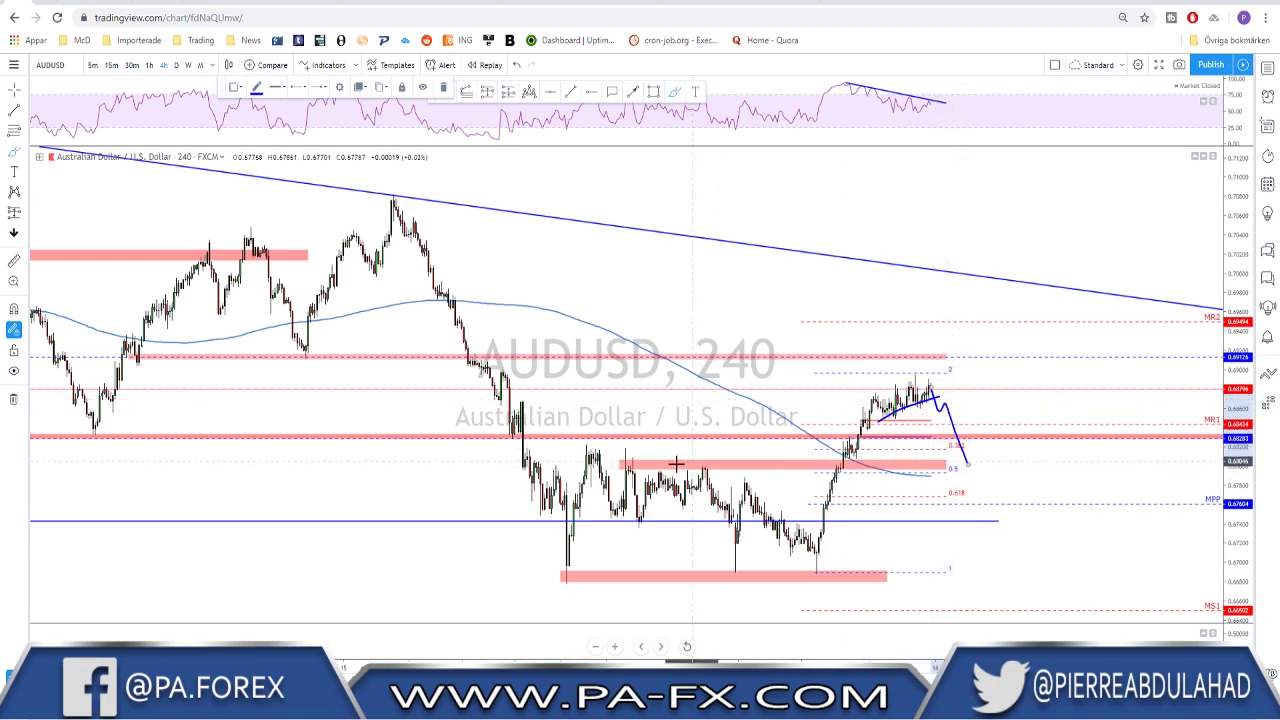
mouse_move(628, 470)
left_mouse_down()
mouse_move(1010, 472)
mouse_move(976, 476)
mouse_move(991, 405)
left_mouse_up()
mouse_move(920, 370)
left_mouse_down()
mouse_move(820, 486)
mouse_move(932, 440)
mouse_move(925, 378)
left_mouse_up()
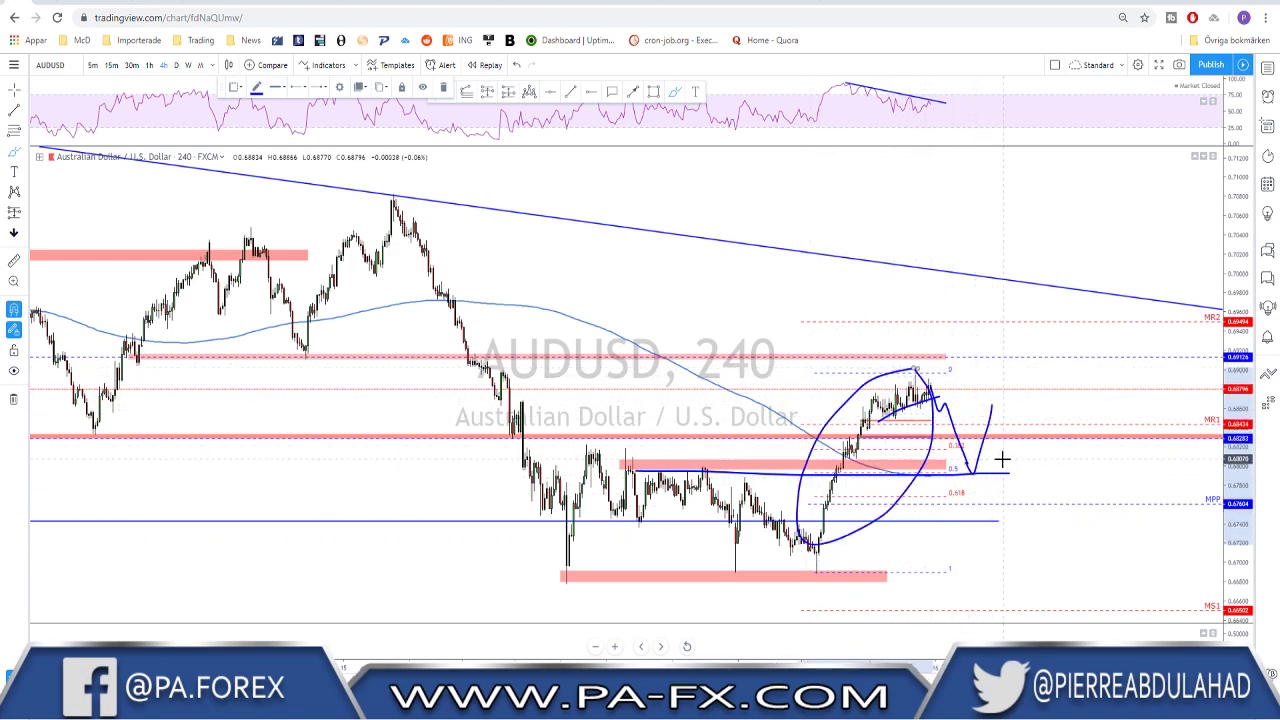
key("ctrl+z")
key("ctrl+z")
key("ctrl+z")
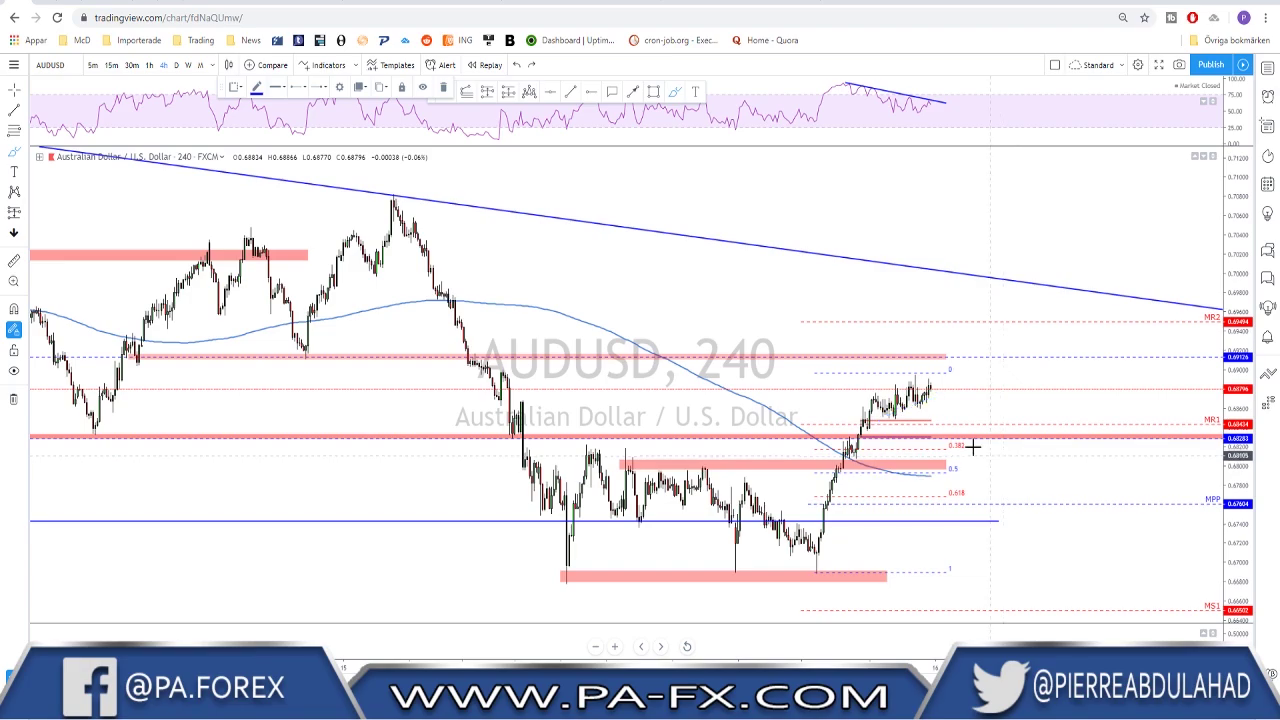
Step: Sketch projected drop, rise and resistance lines from the last AUDUSD candle, then undo them
scroll(973, 447, "down", 3)
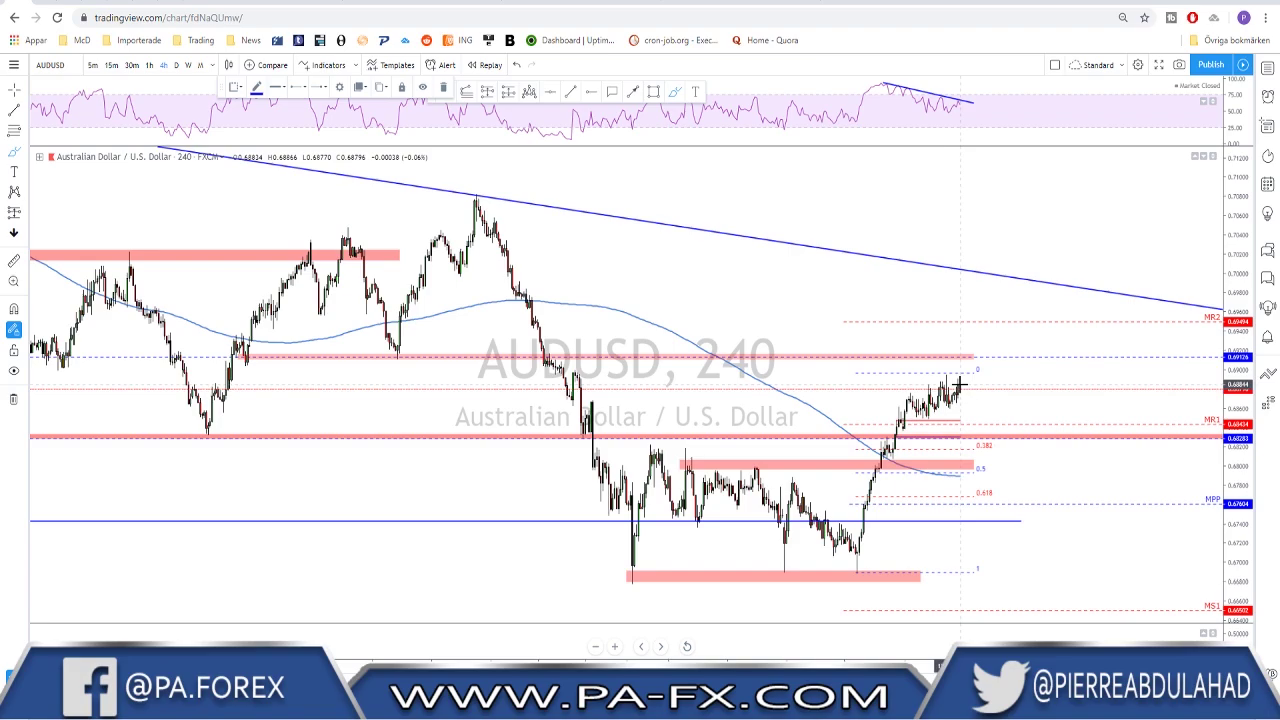
left_click_drag(960, 384, 1006, 503)
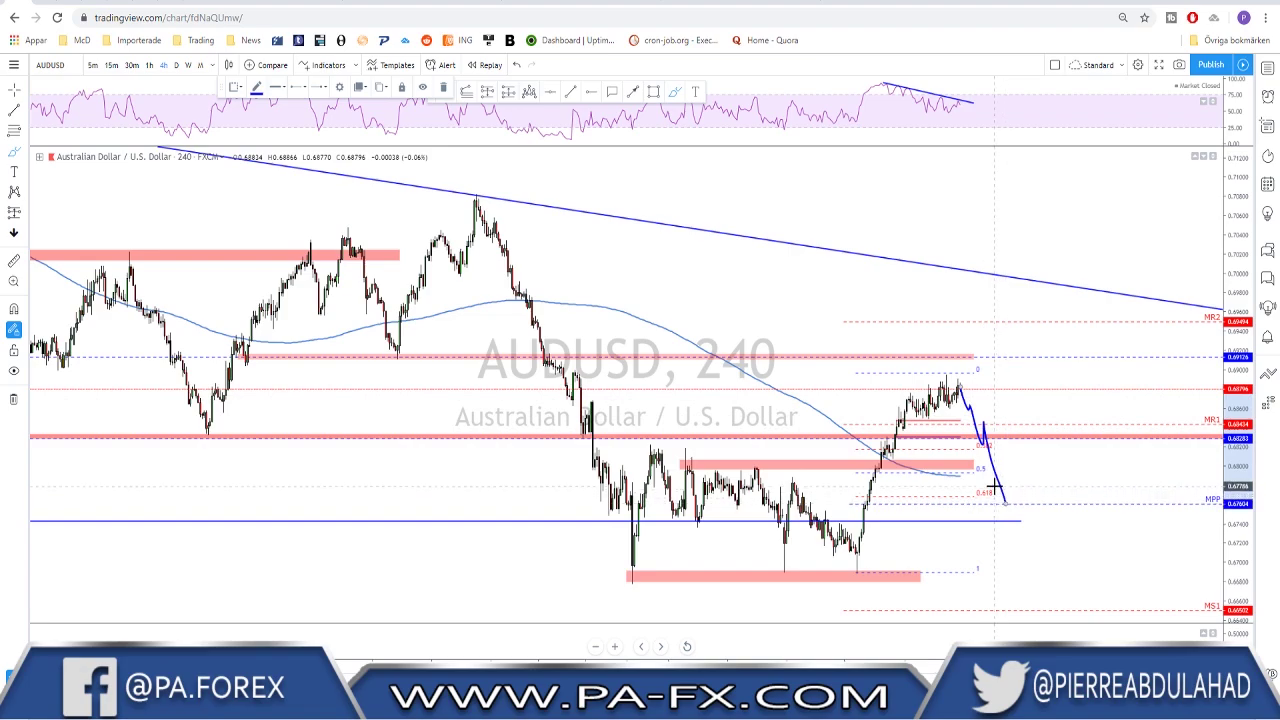
key("ctrl+z")
left_click_drag(960, 386, 966, 376)
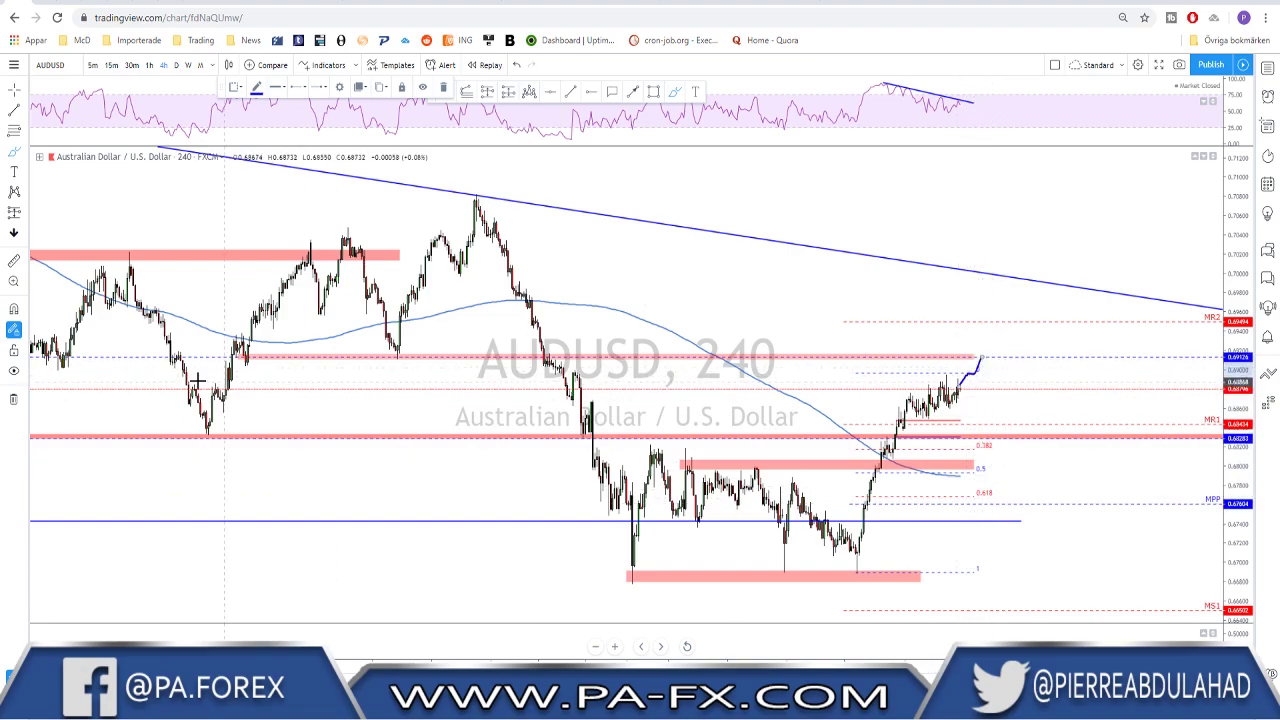
mouse_move(270, 355)
left_mouse_down()
mouse_move(990, 357)
mouse_move(1049, 489)
left_mouse_up()
key("ctrl+z")
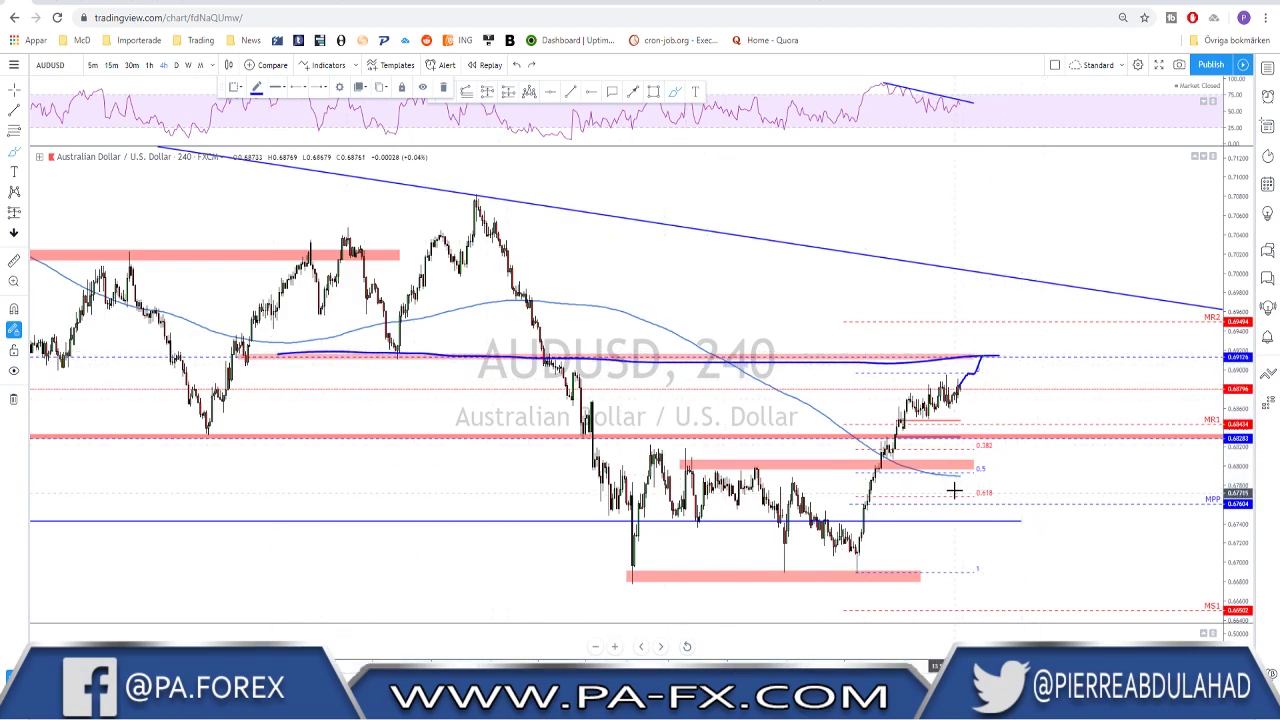
key("ctrl+z")
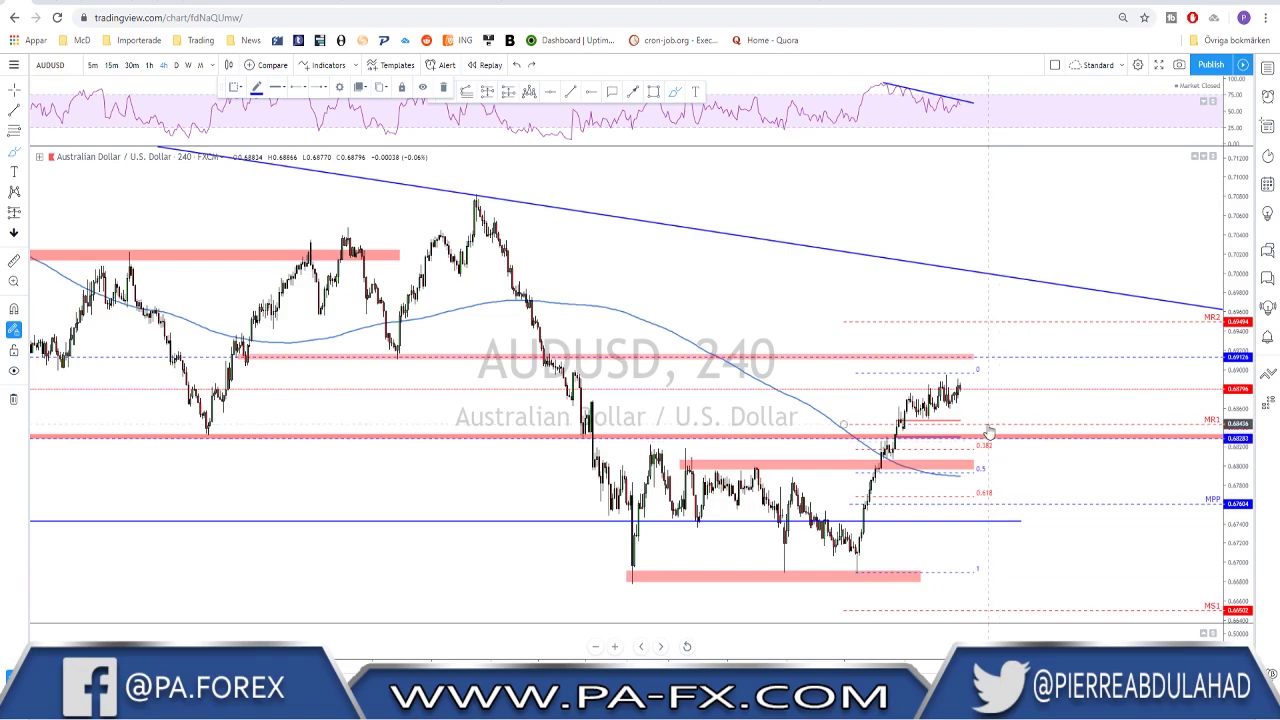
Step: Change the chart symbol to NZDUSD
scroll(972, 385, "down", 1)
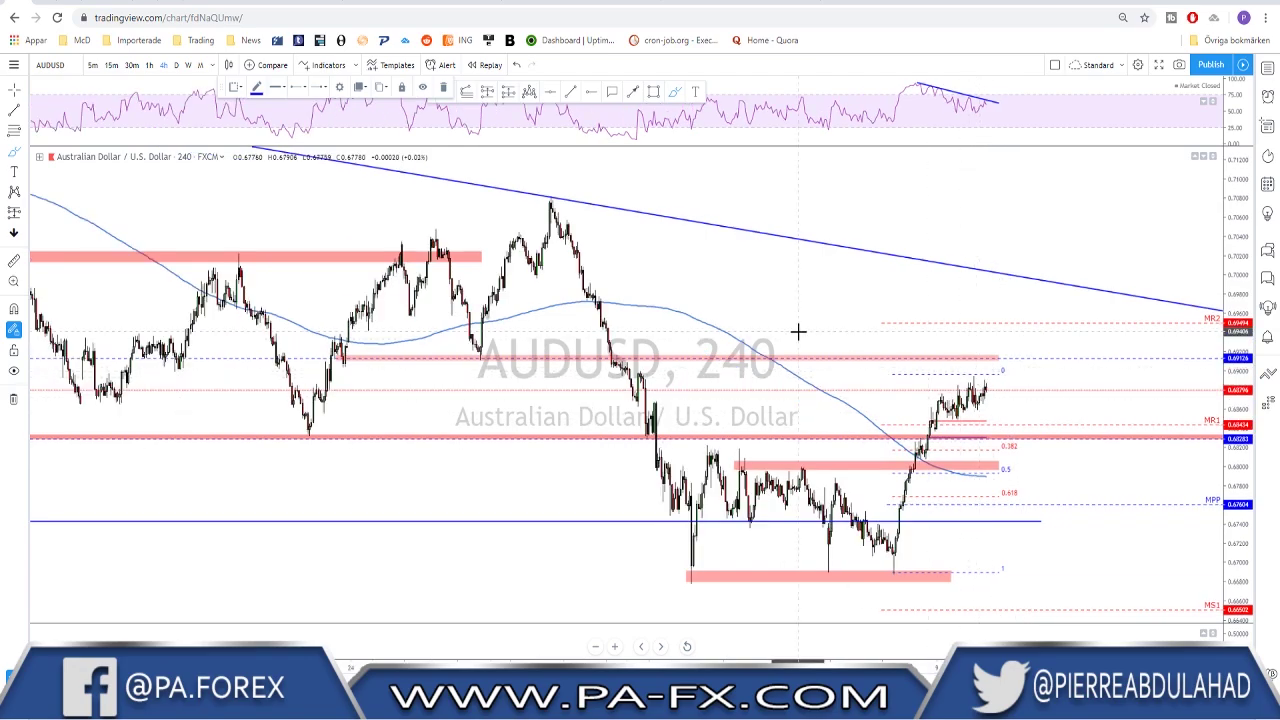
key("space")
scroll(787, 320, "down", 1)
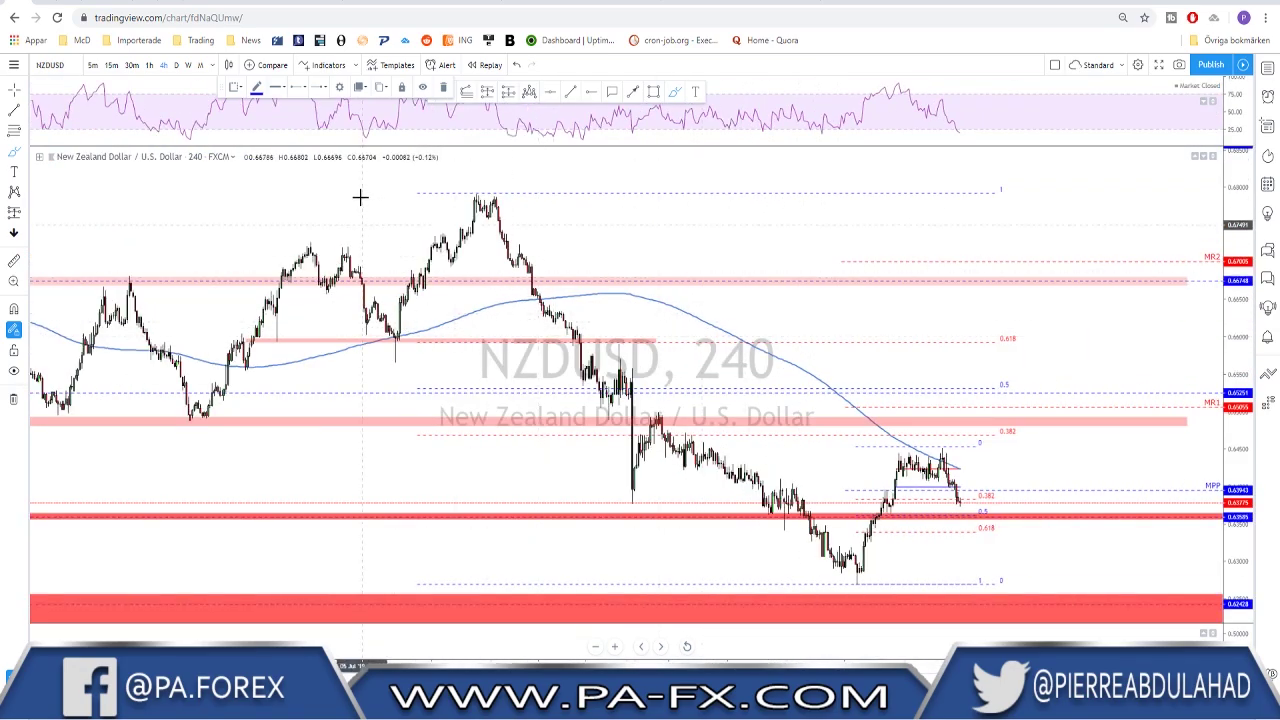
Step: Trace a blue line along NZDUSD's daily pink zone, then shift it below MR1 on 4h
left_click(176, 65)
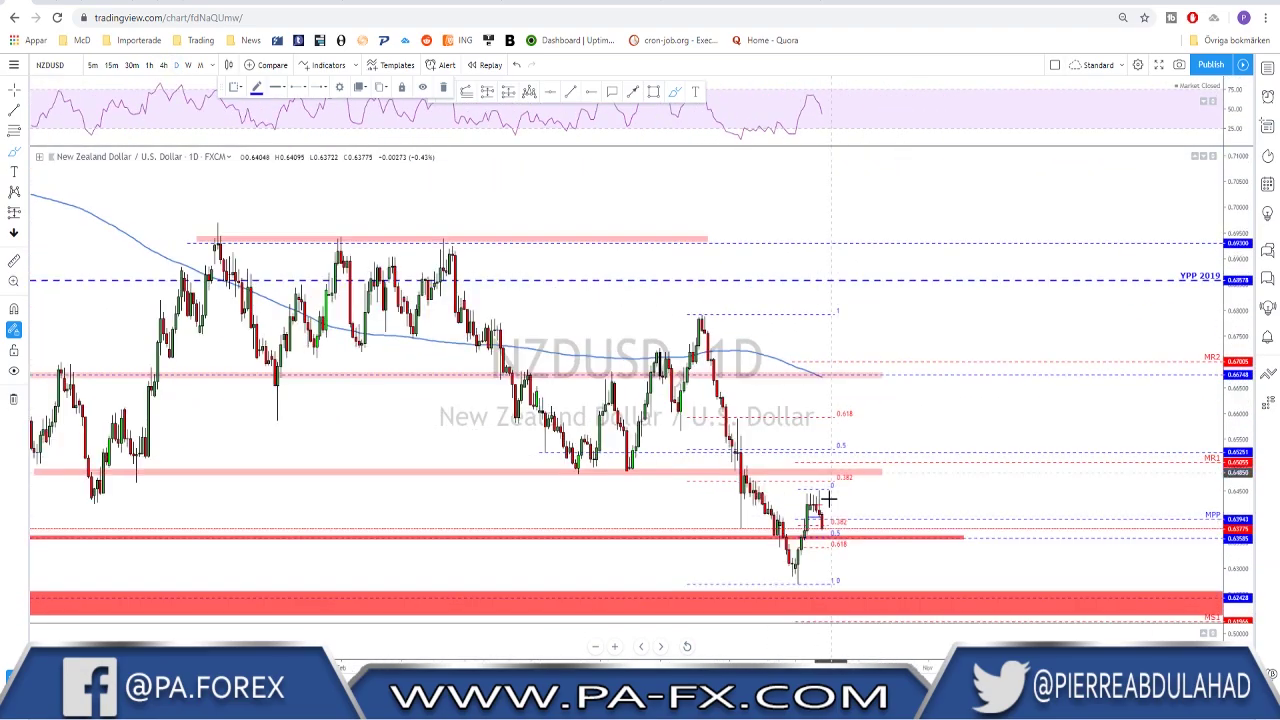
scroll(816, 518, "up", 1)
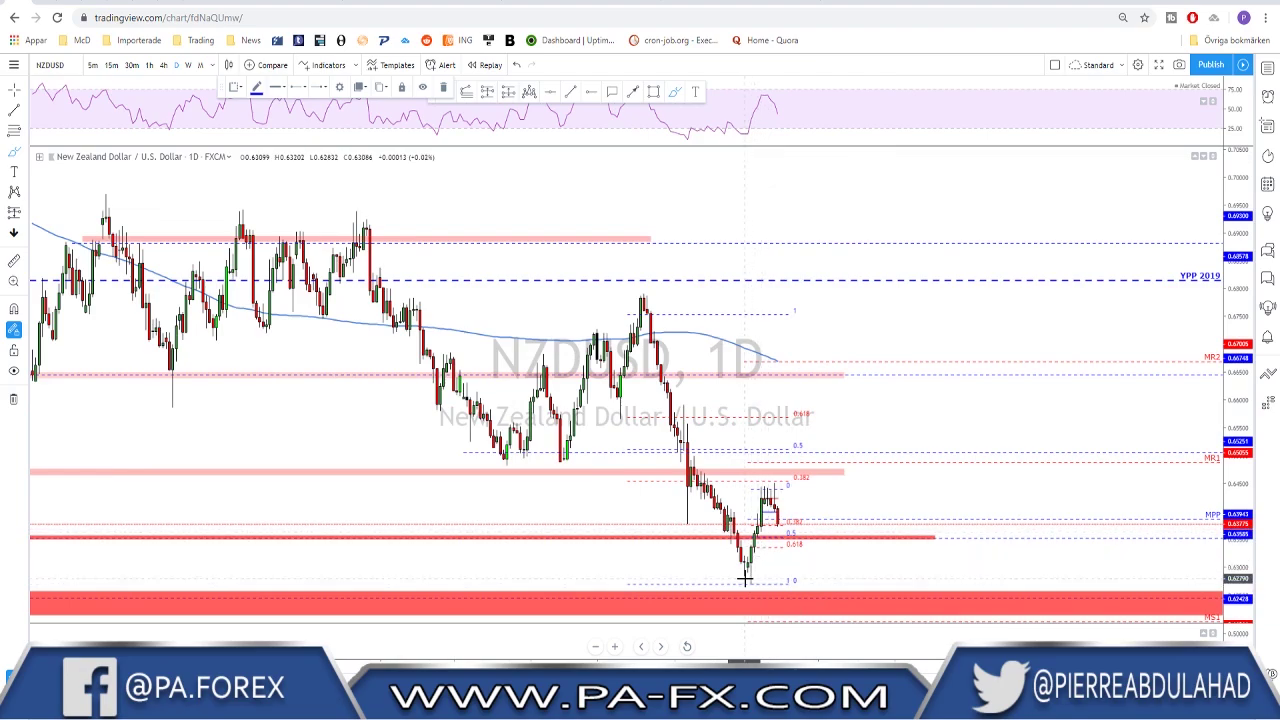
scroll(777, 487, "down", 2)
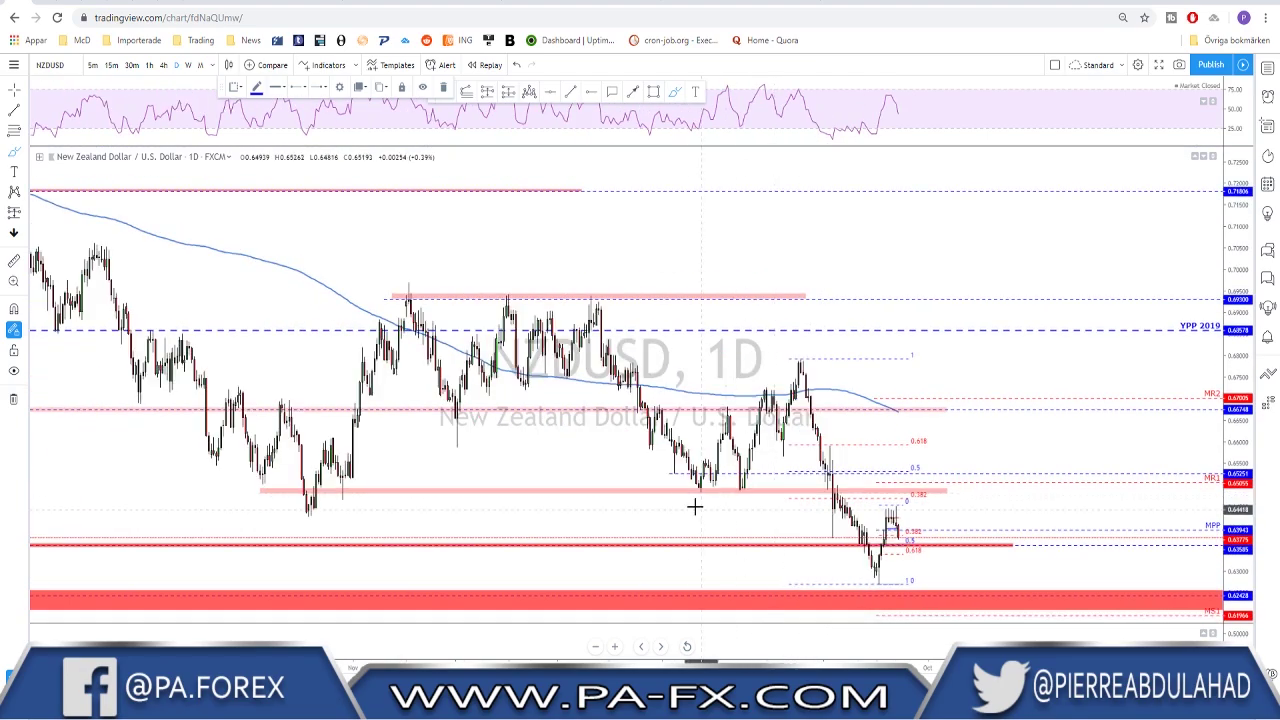
mouse_move(341, 491)
left_mouse_down()
mouse_move(958, 486)
mouse_move(720, 485)
left_mouse_up()
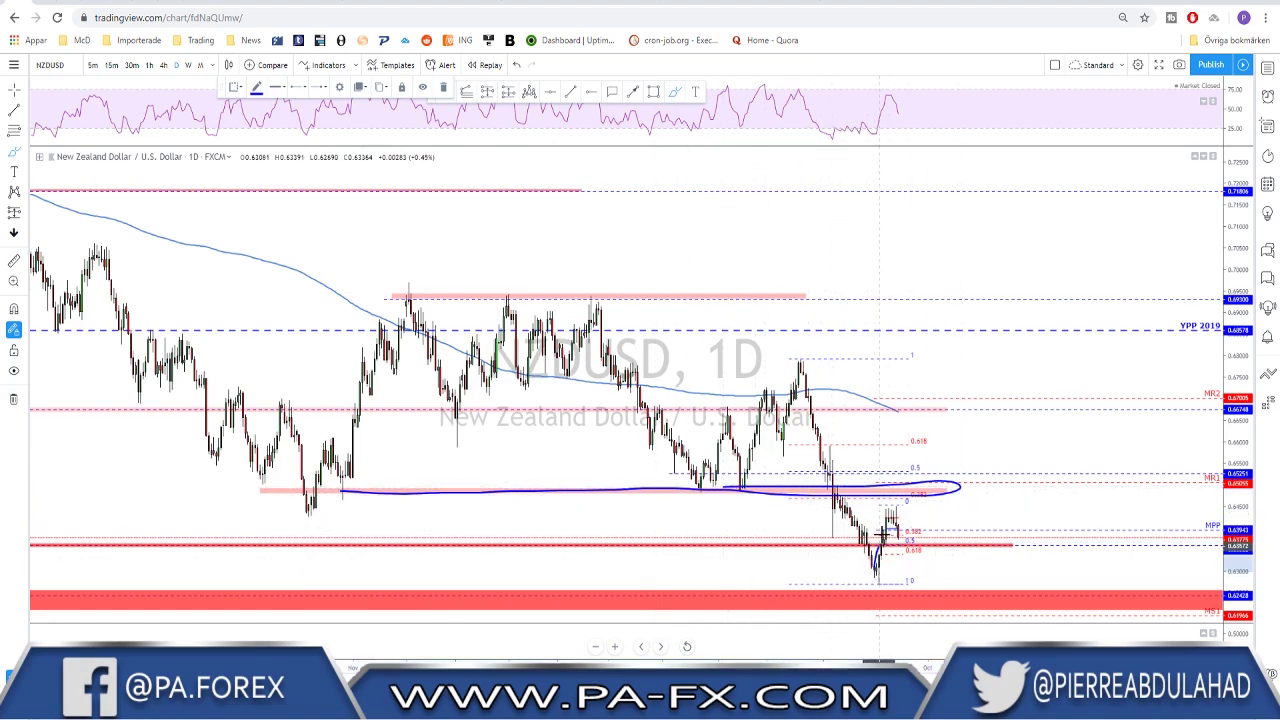
mouse_move(875, 577)
left_mouse_down()
mouse_move(894, 484)
mouse_move(898, 524)
mouse_move(778, 531)
left_mouse_up()
key("ctrl+z")
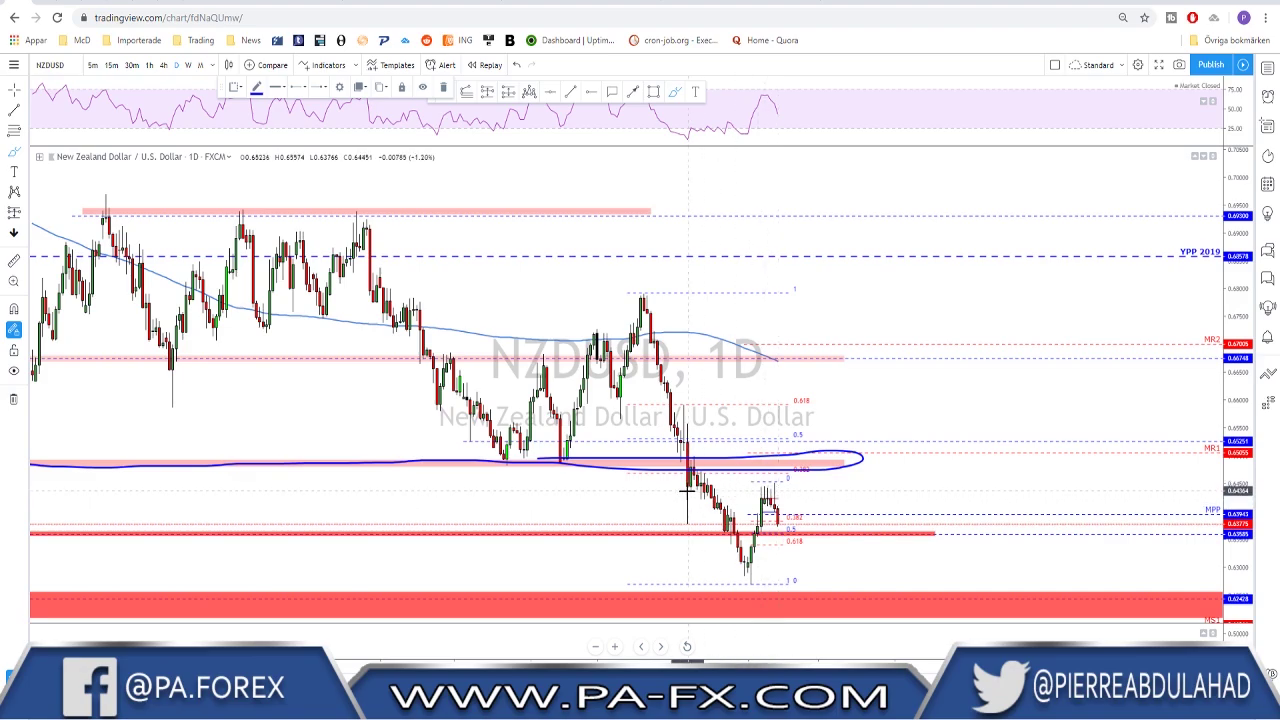
left_click(166, 65)
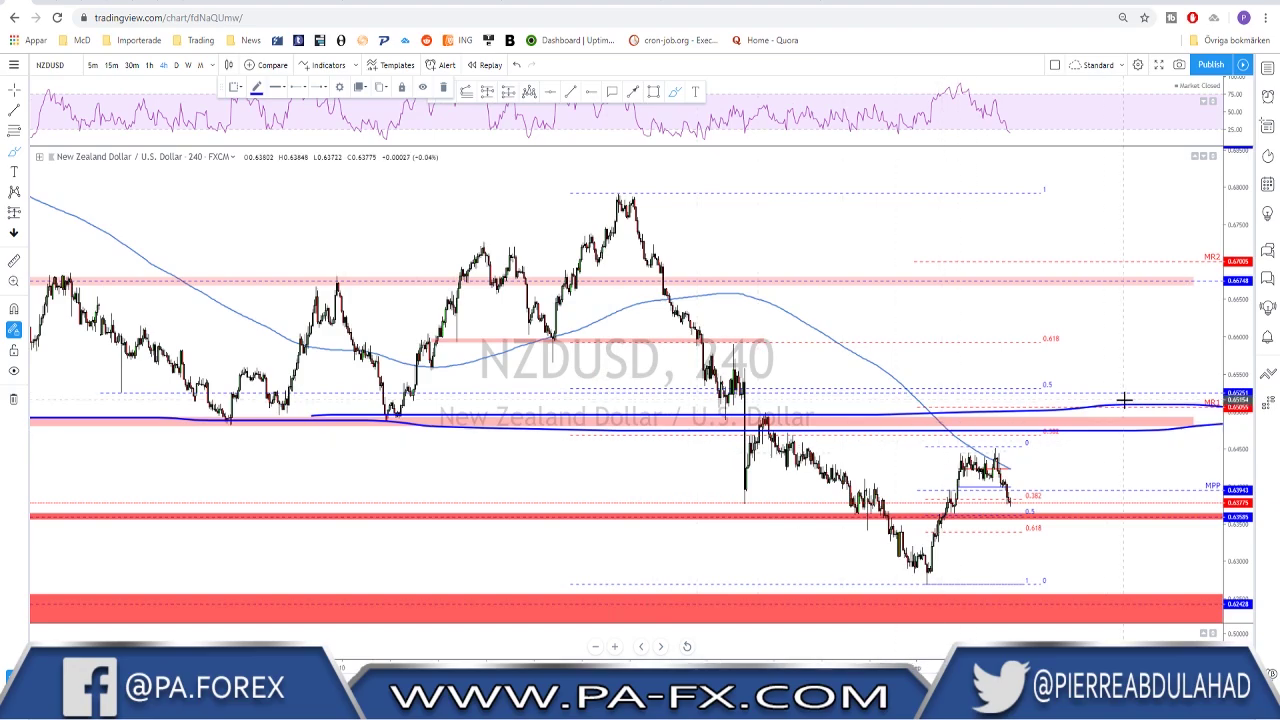
mouse_move(1113, 413)
left_mouse_down()
mouse_move(1106, 346)
mouse_move(1117, 424)
left_mouse_up()
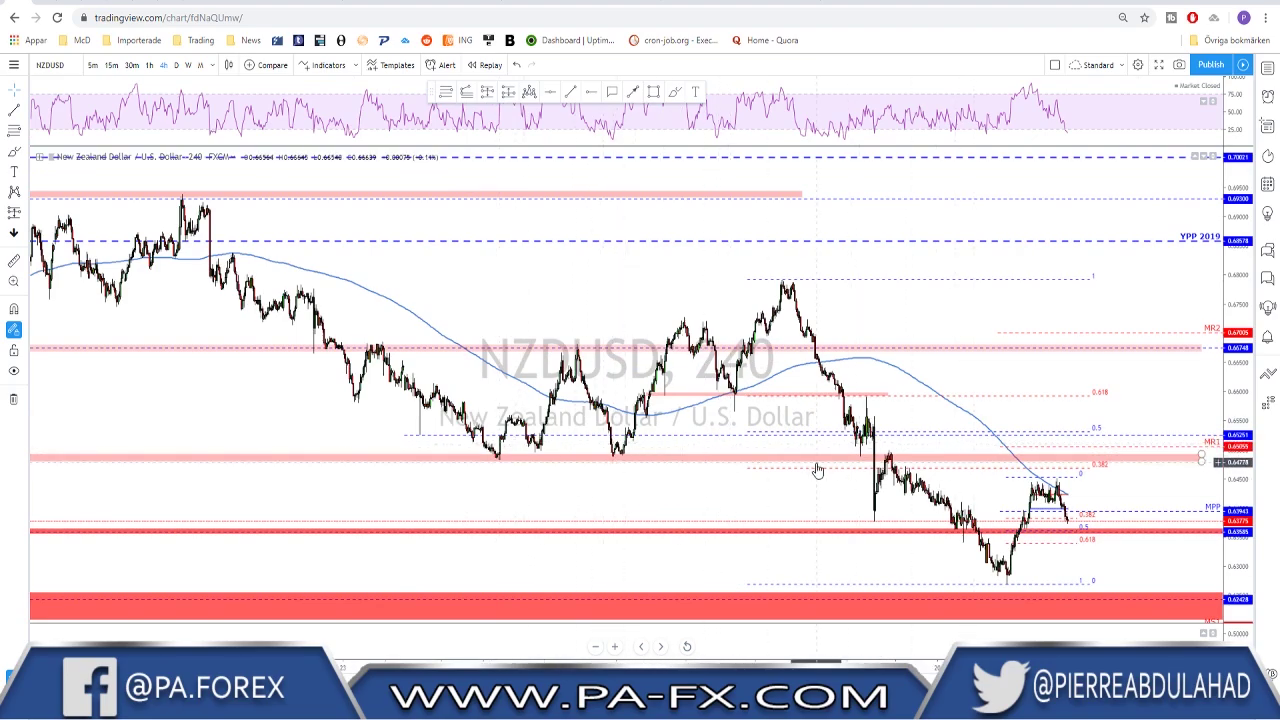
scroll(817, 470, "up", 3)
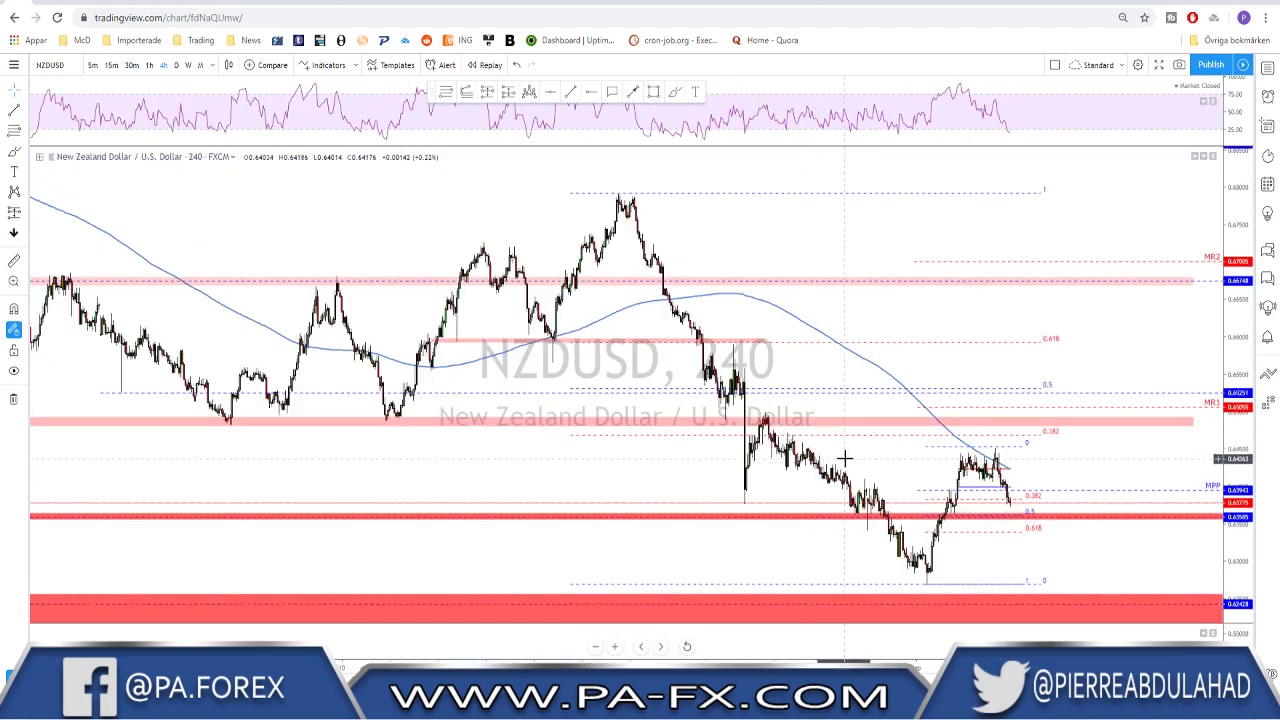
left_click(662, 93)
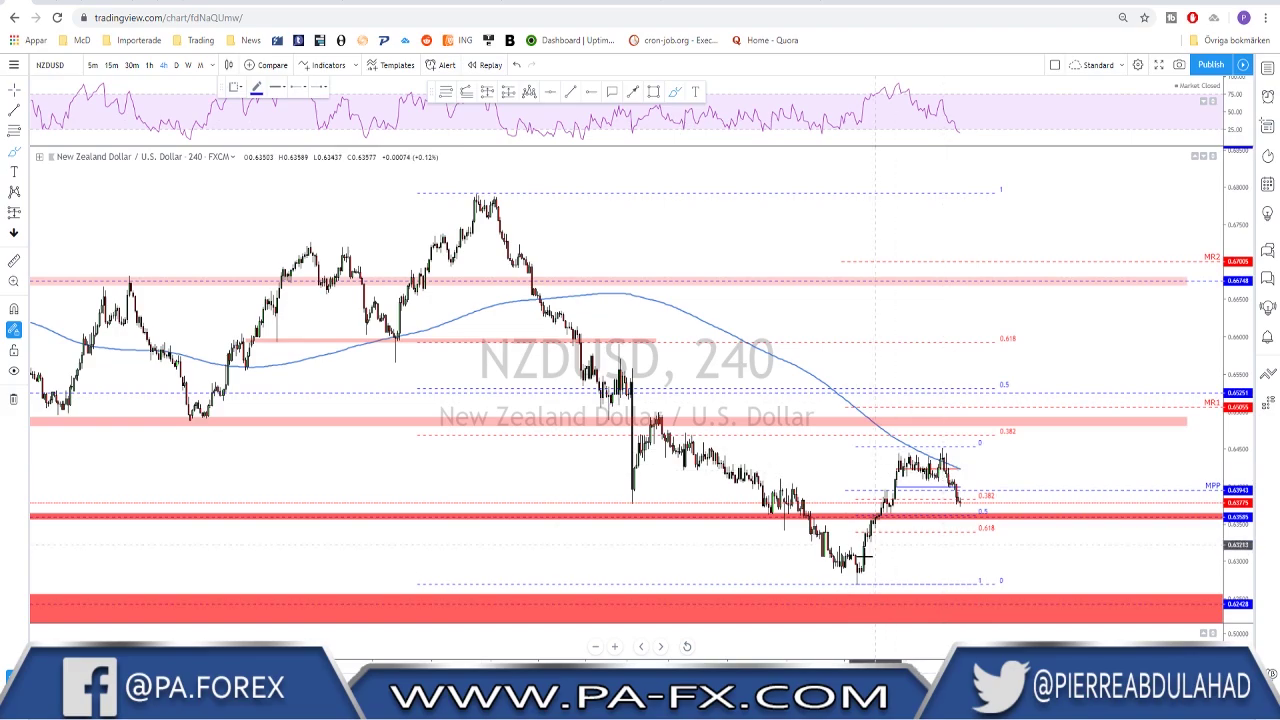
mouse_move(854, 580)
left_mouse_down()
mouse_move(894, 458)
mouse_move(950, 488)
mouse_move(966, 516)
left_mouse_up()
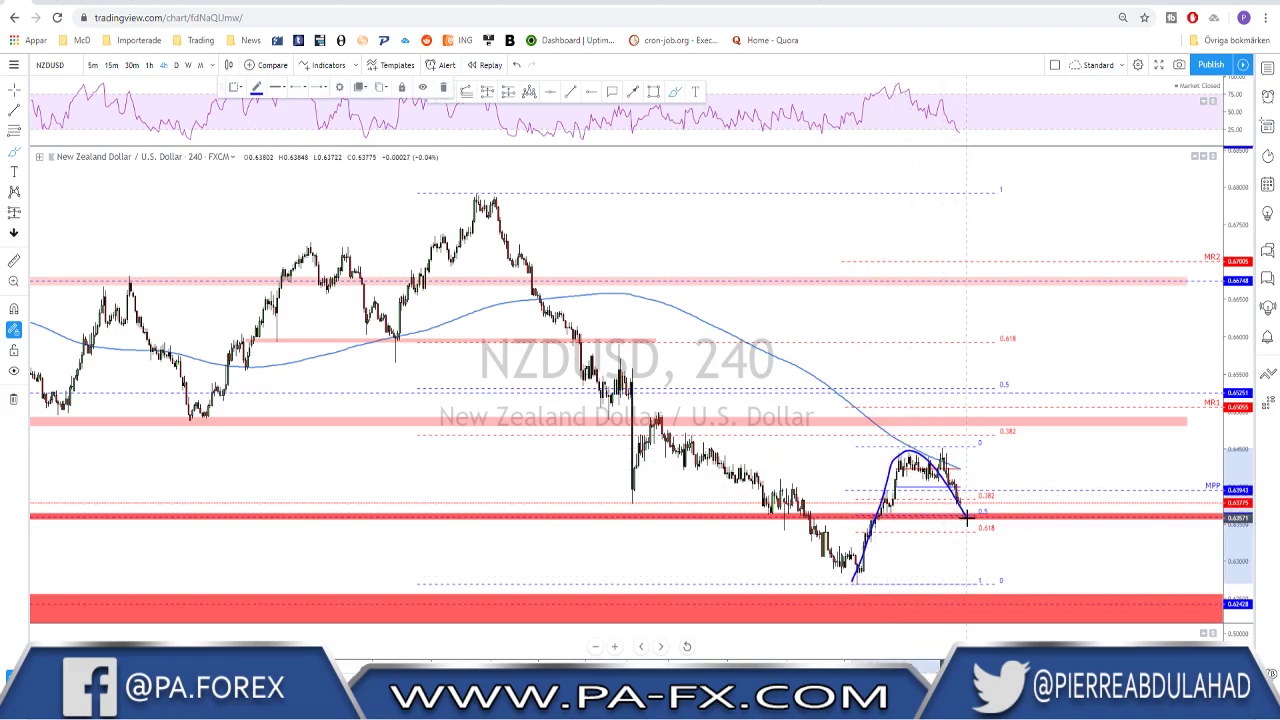
mouse_move(978, 500)
left_mouse_down()
mouse_move(1000, 520)
mouse_move(972, 506)
mouse_move(995, 413)
left_mouse_up()
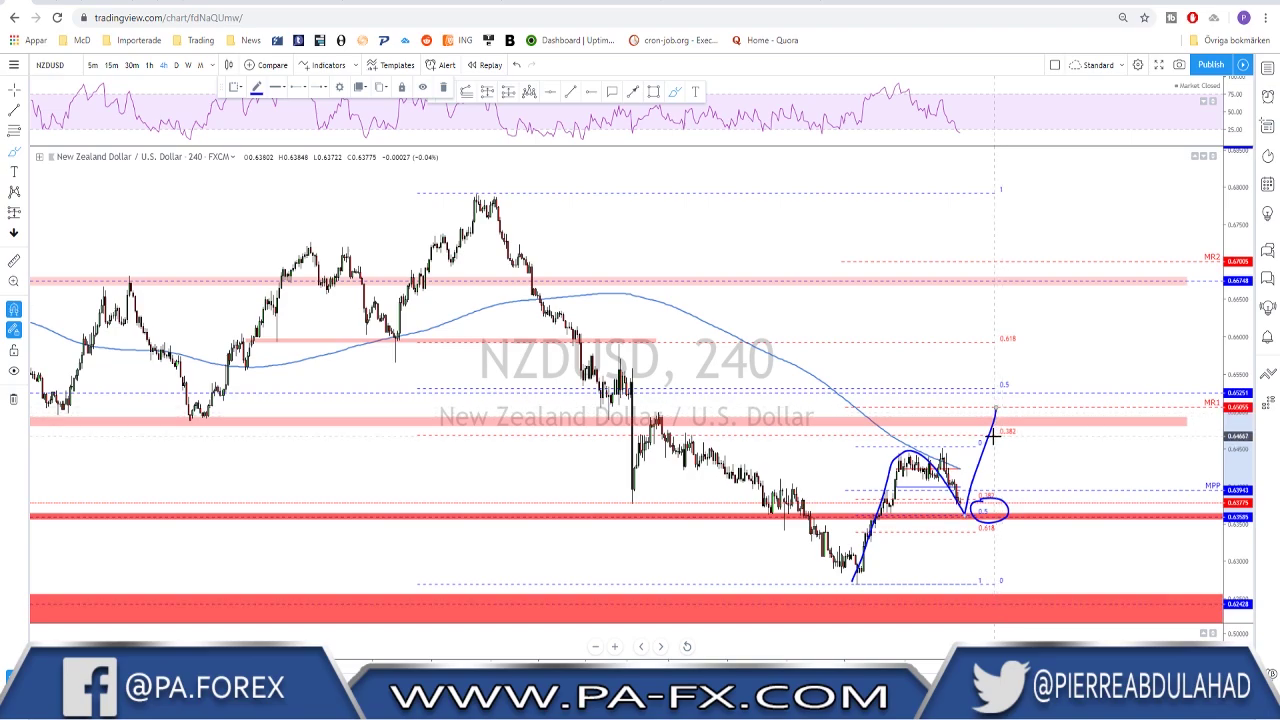
key("ctrl+z")
key("ctrl+z")
key("ctrl+z")
Step: Redraw the blue stroke along the NZDUSD red support line
scroll(920, 497, "up", 2)
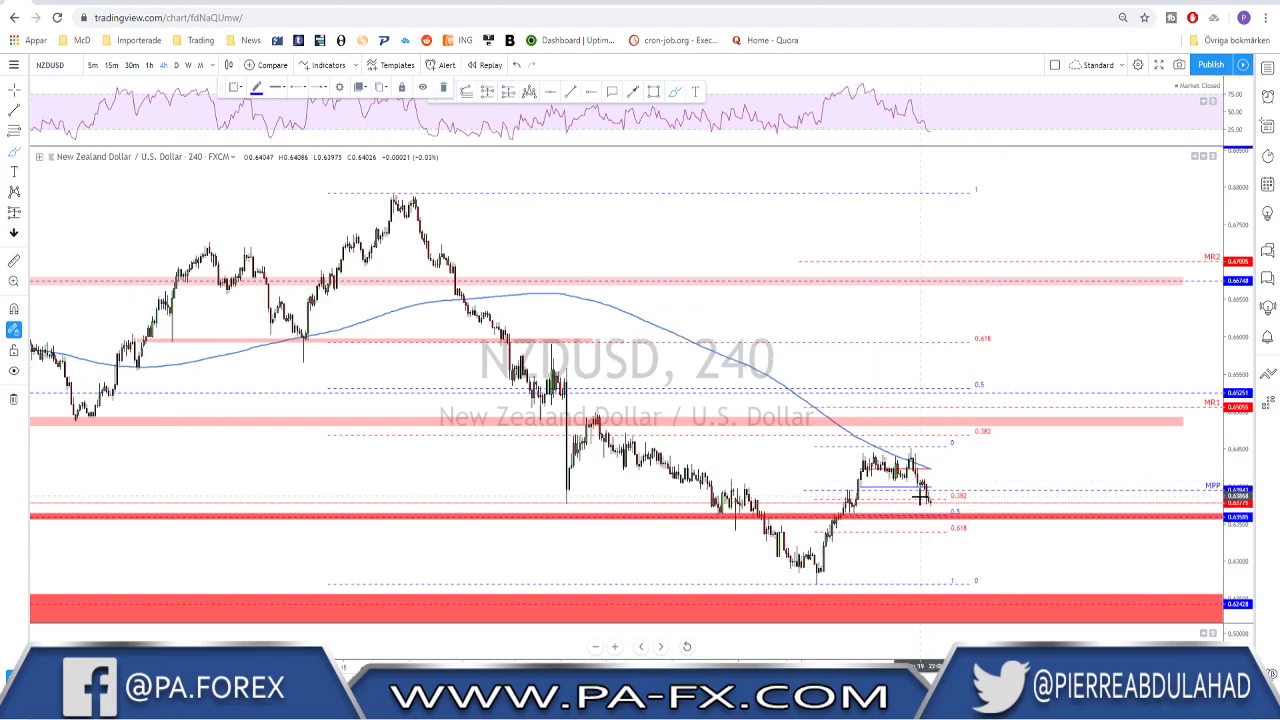
scroll(920, 497, "down", 2)
left_click_drag(840, 517, 1006, 515)
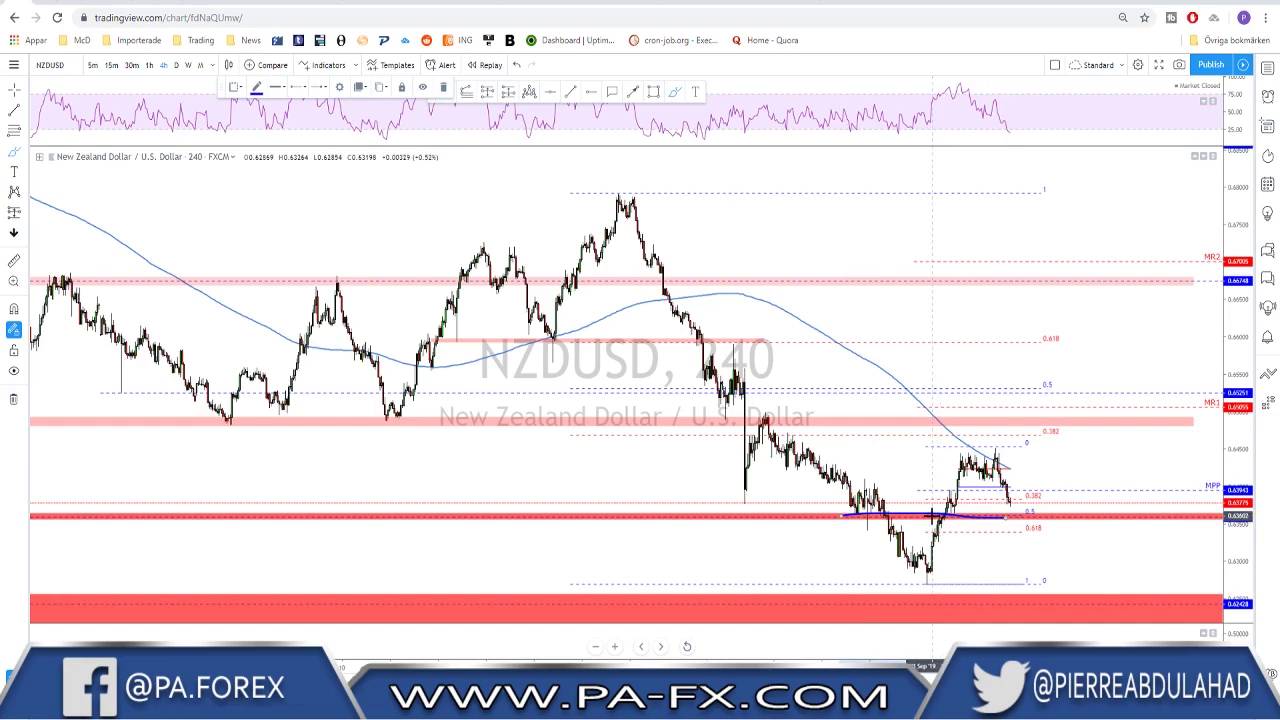
key("ctrl+z")
left_click_drag(846, 517, 1053, 518)
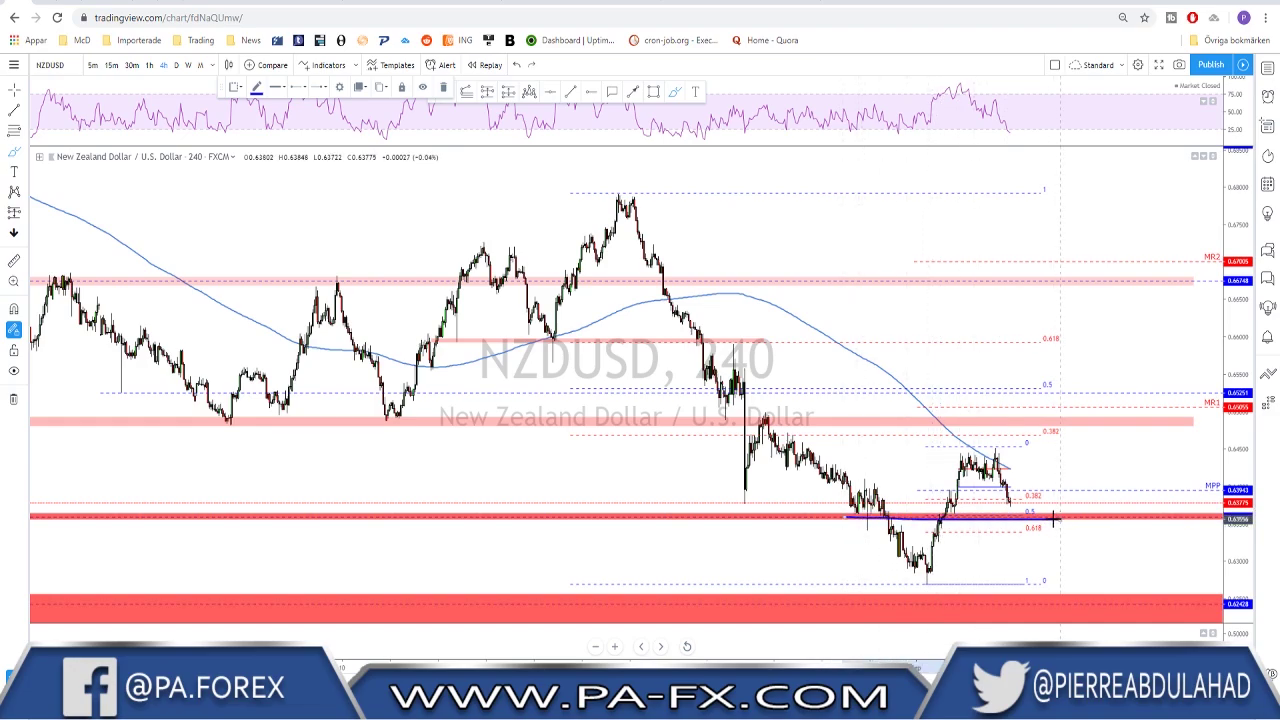
Step: Sketch projected price paths between resistance and support, then undo them all
mouse_move(996, 455)
left_mouse_down()
mouse_move(1024, 521)
mouse_move(1048, 398)
mouse_move(1016, 476)
mouse_move(1030, 536)
mouse_move(1056, 379)
left_mouse_up()
scroll(748, 405, "down", 2)
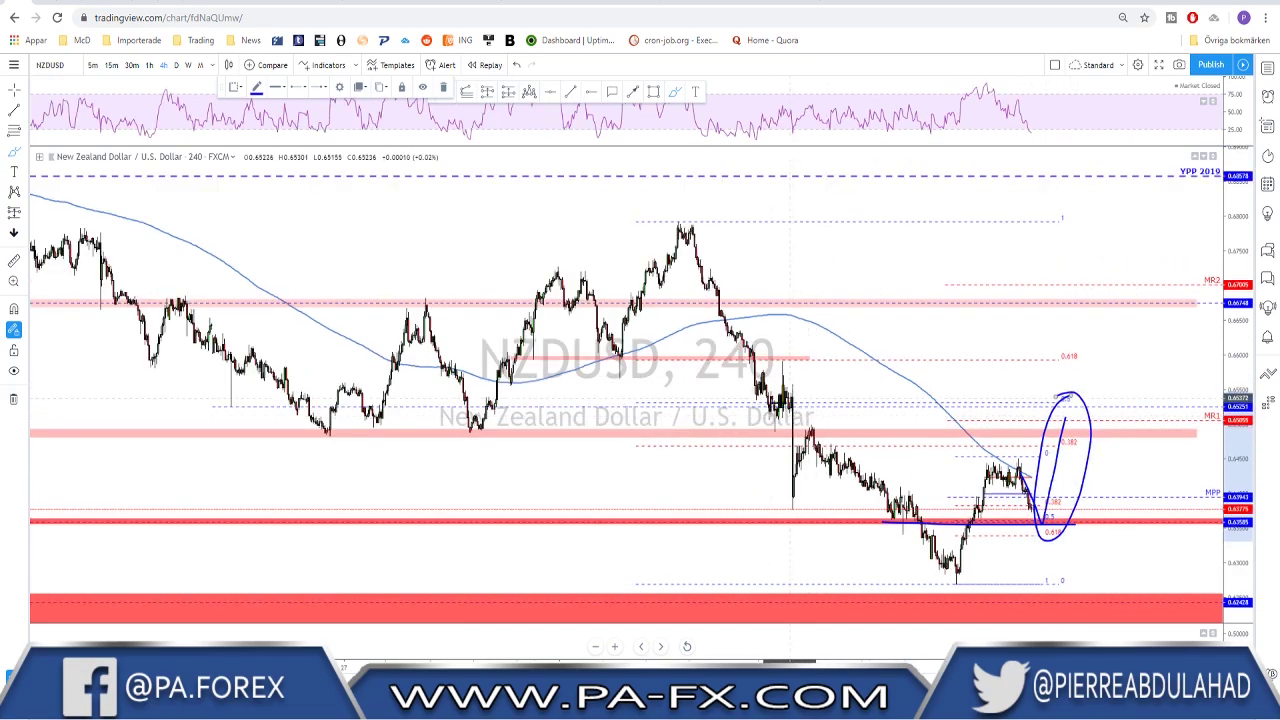
left_click_drag(748, 405, 1172, 398)
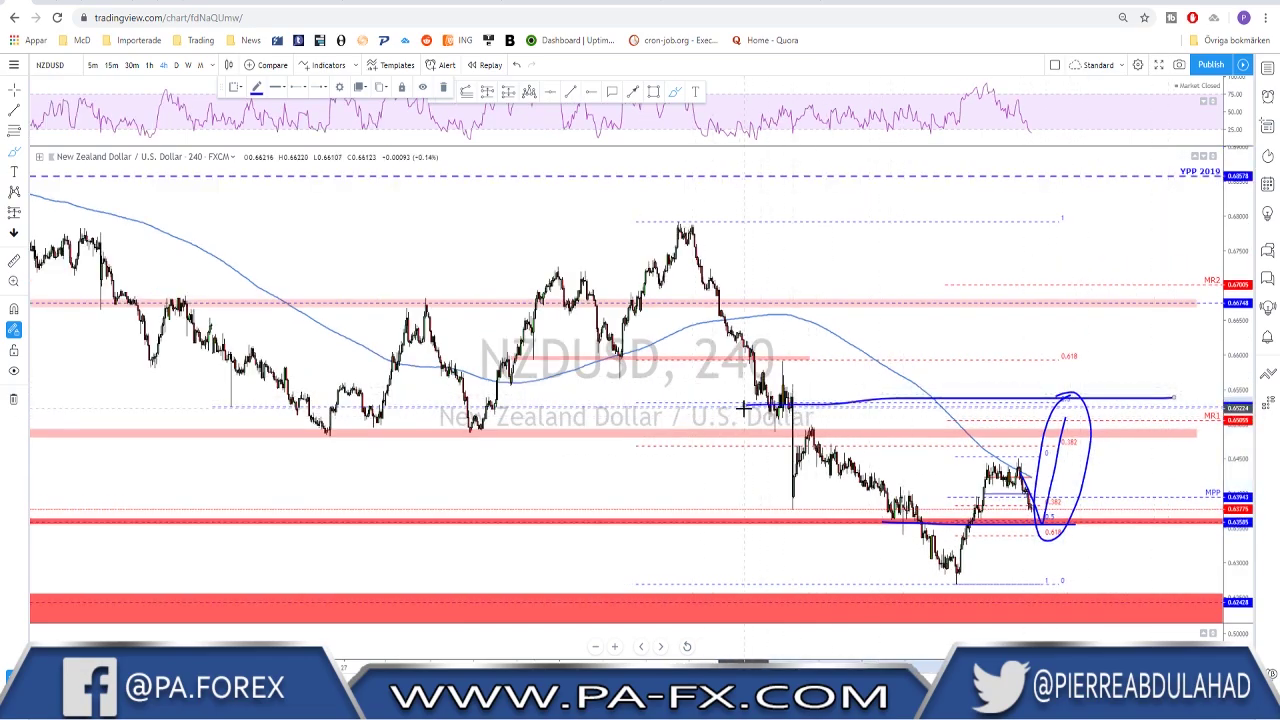
mouse_move(750, 413)
left_mouse_down()
mouse_move(778, 382)
mouse_move(1128, 410)
mouse_move(1109, 457)
mouse_move(1143, 523)
left_mouse_up()
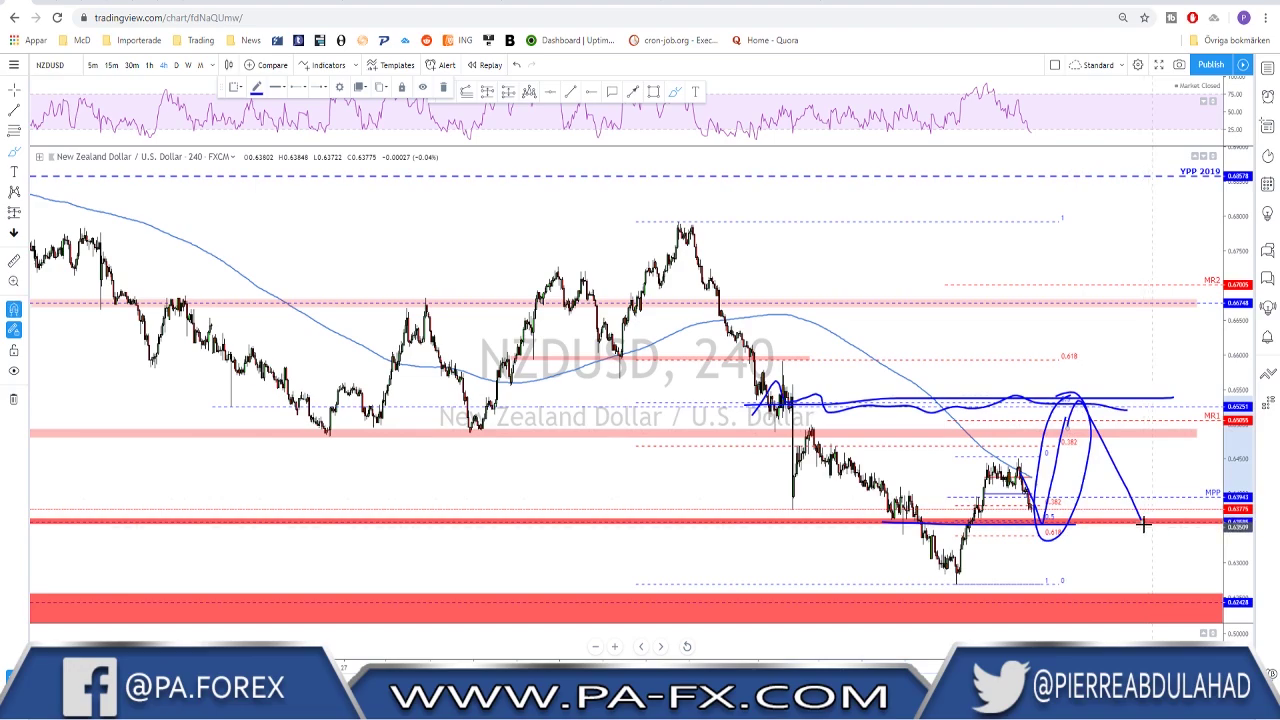
key("ctrl+z")
key("ctrl+z")
key("ctrl+z")
scroll(1123, 503, "up", 1)
key("ctrl+z")
key("ctrl+z")
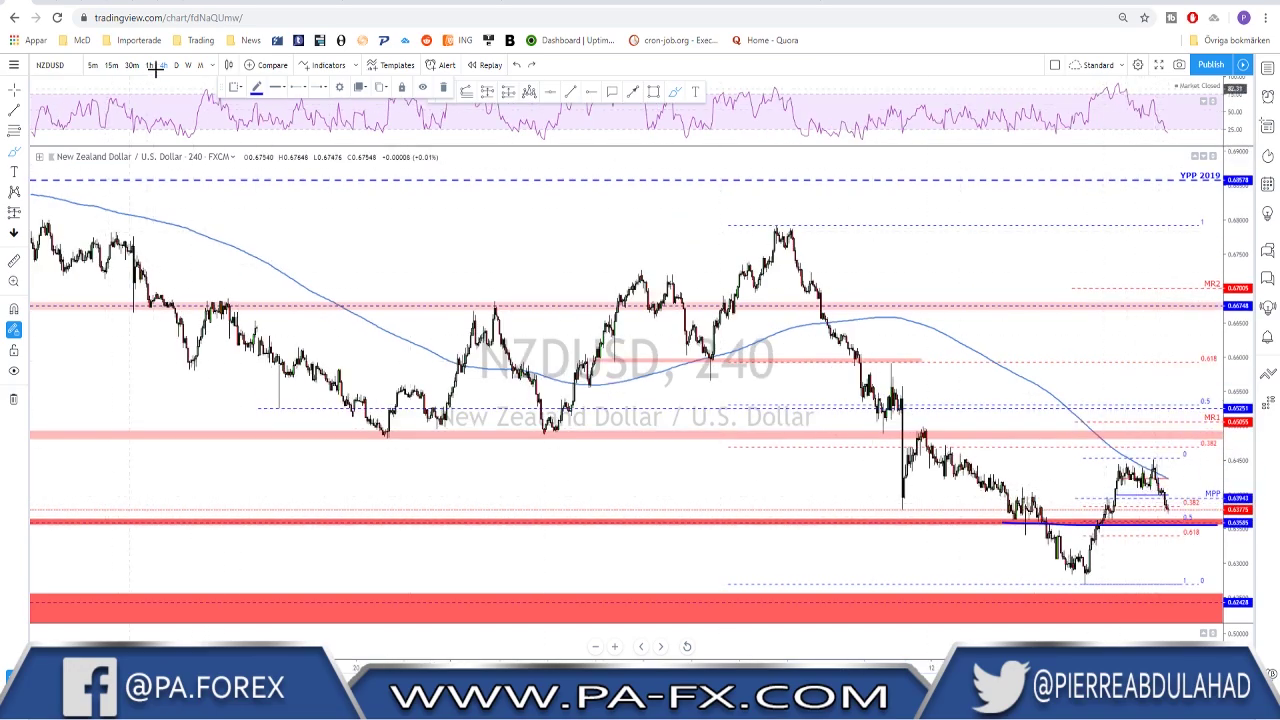
Step: Drag the blue support stroke lower, then switch the symbol to AUDNZD
scroll(1018, 380, "down", 1)
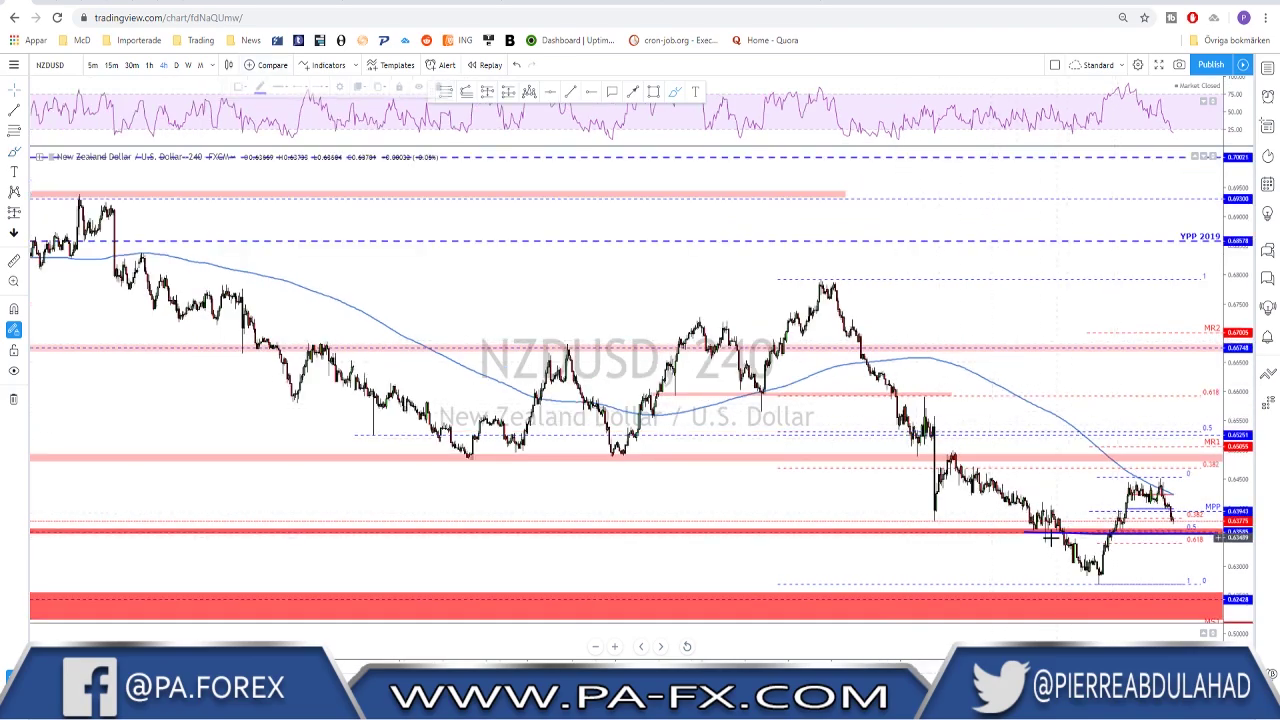
left_click_drag(1045, 534, 998, 556)
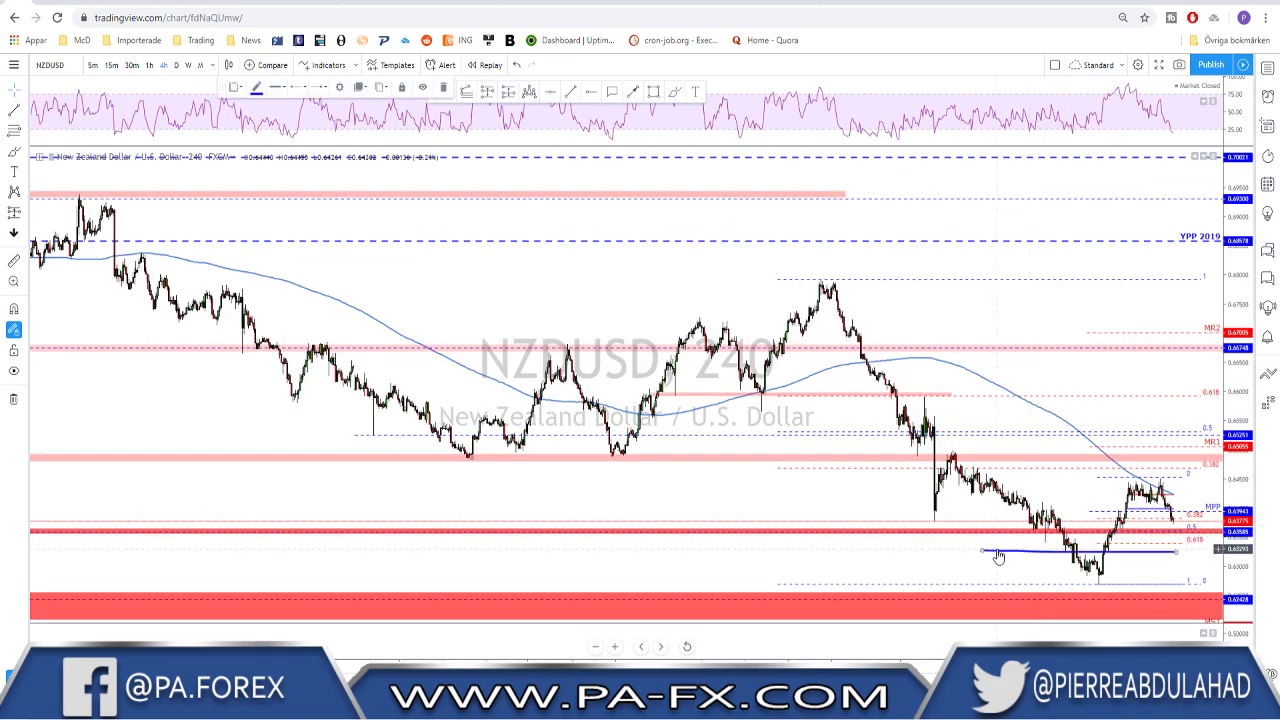
scroll(1057, 577, "up", 5)
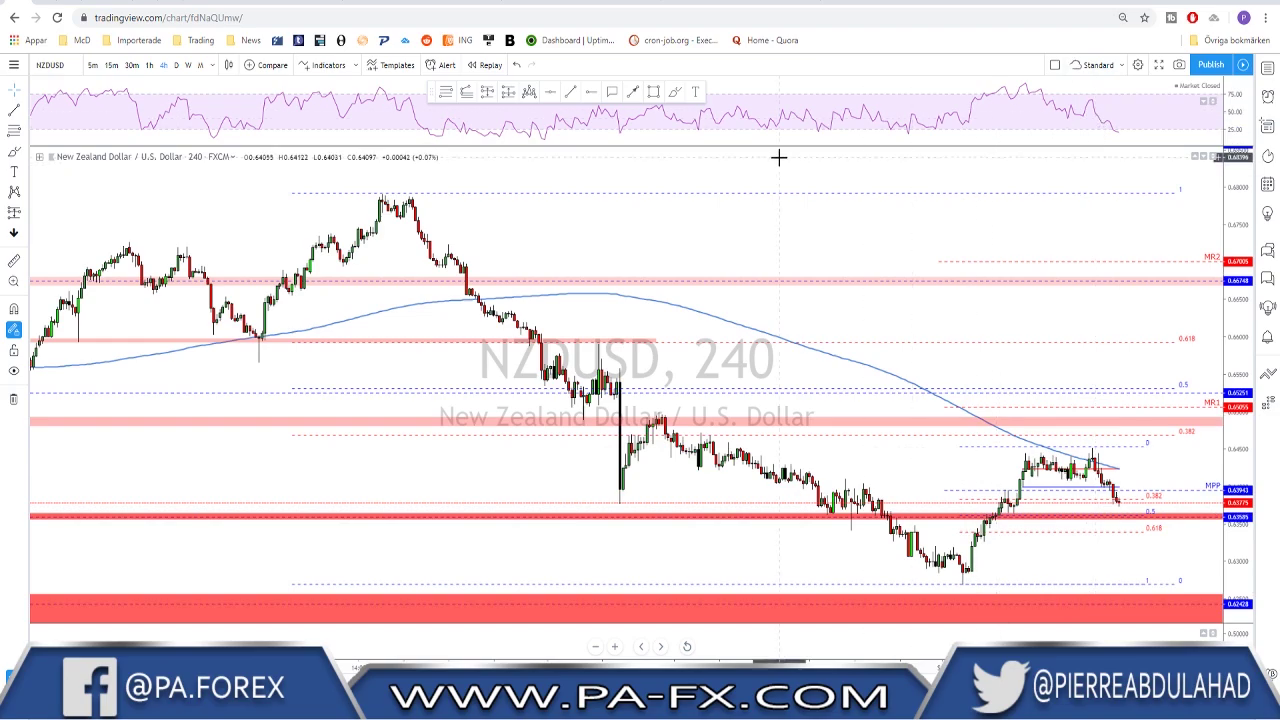
key("space")
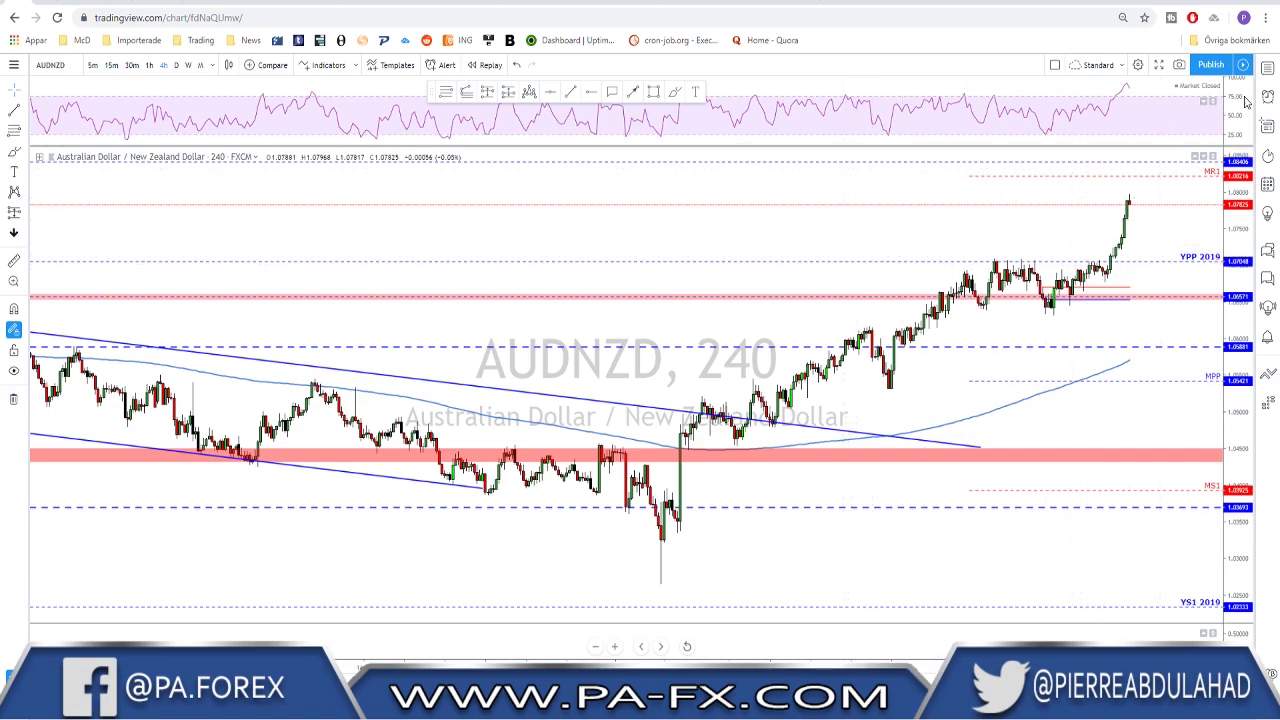
Step: Toggle the watchlist and start, then cancel, a red line on the AUDNZD chart
left_click(1268, 68)
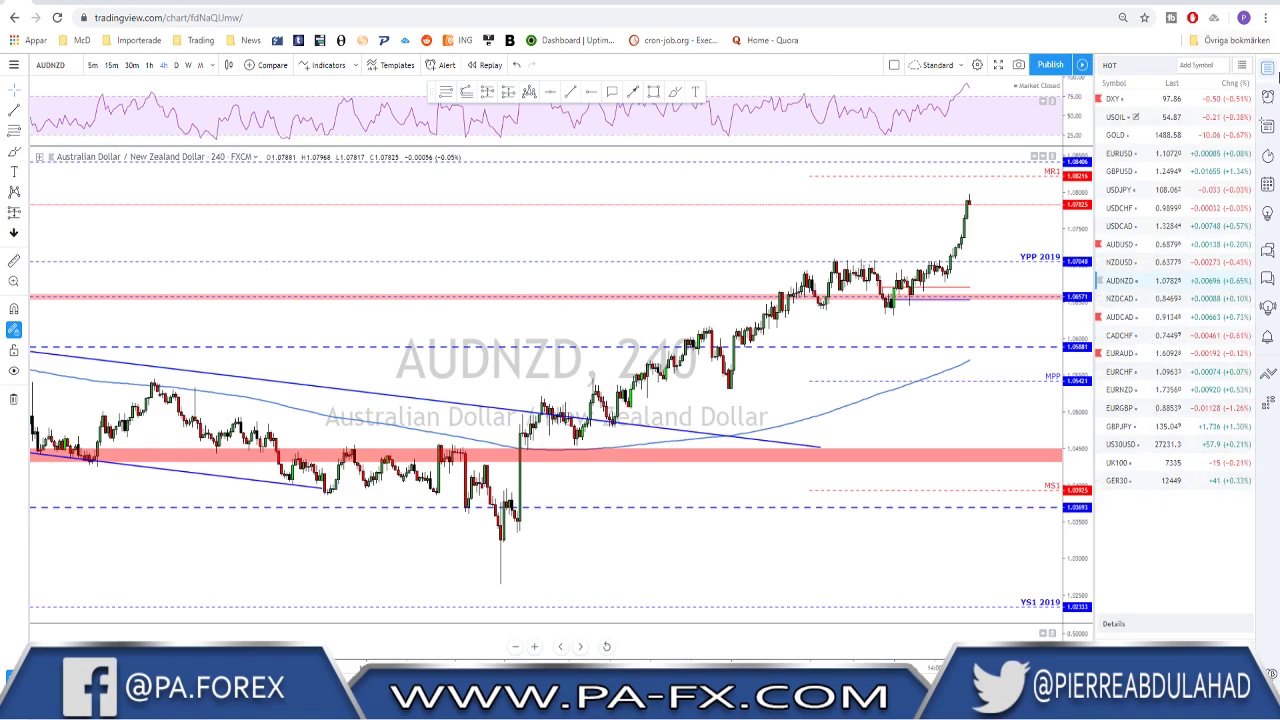
left_click(1268, 70)
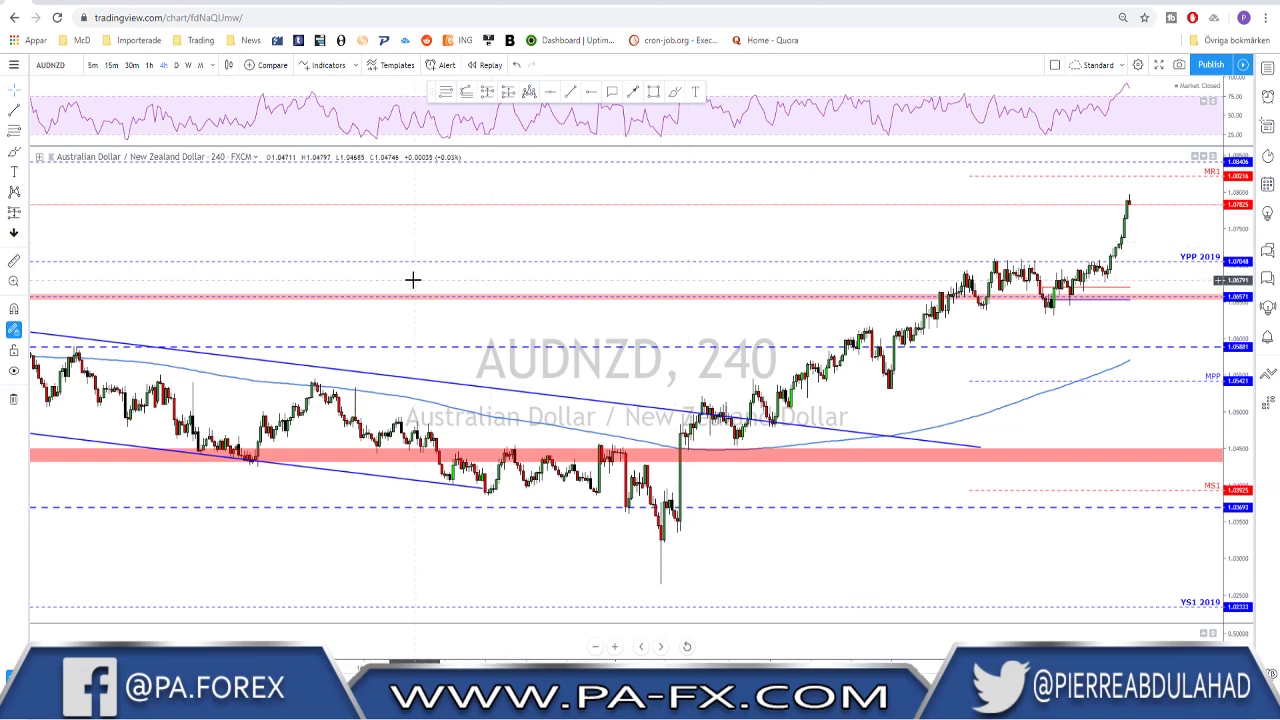
left_click(654, 266)
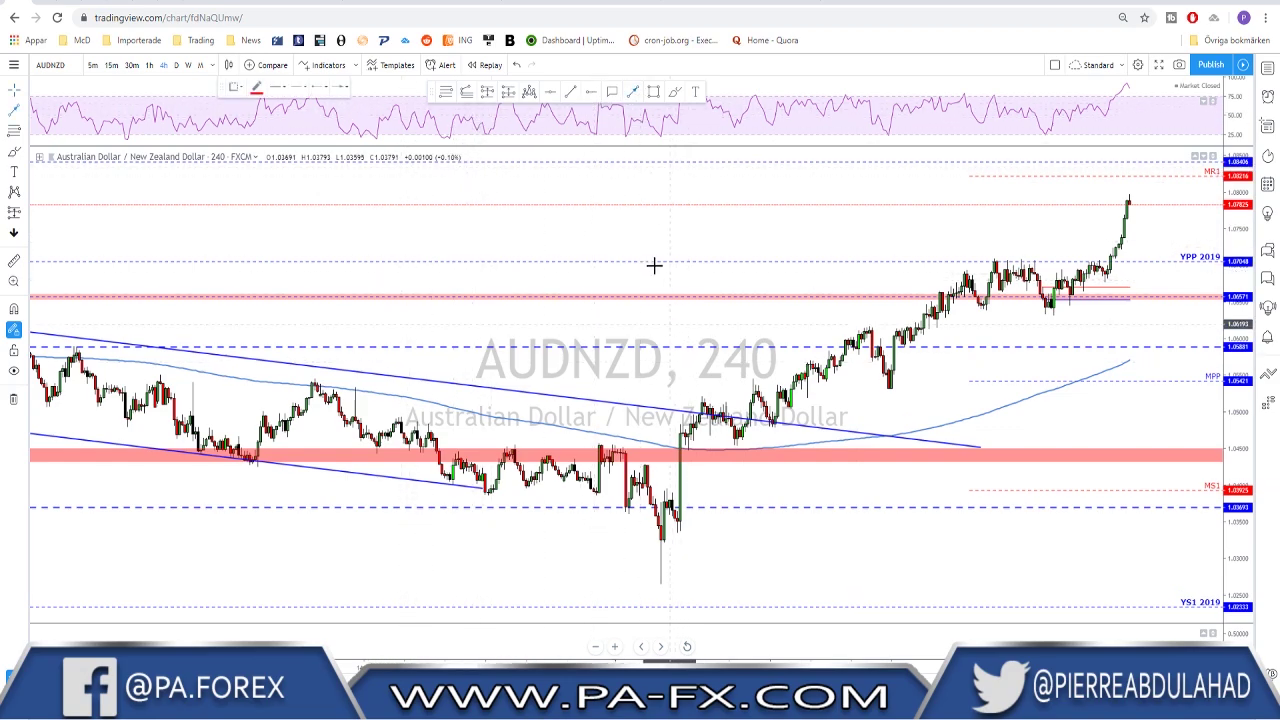
mouse_move(637, 213)
left_mouse_down()
mouse_move(654, 586)
mouse_move(706, 606)
mouse_move(592, 634)
mouse_move(681, 636)
mouse_move(657, 624)
mouse_move(655, 561)
left_mouse_up()
key("Escape")
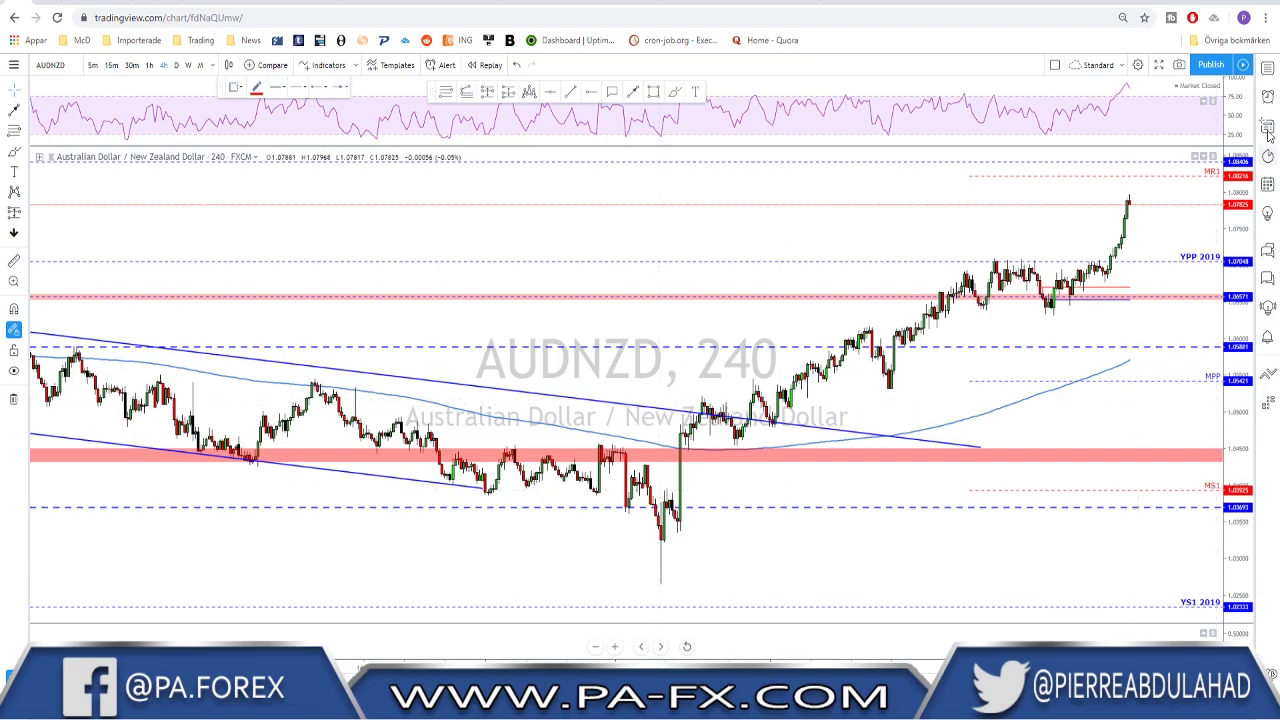
Step: Toggle the watchlist again and bring Slack's #fundamental_news channel forward
left_click(1267, 68)
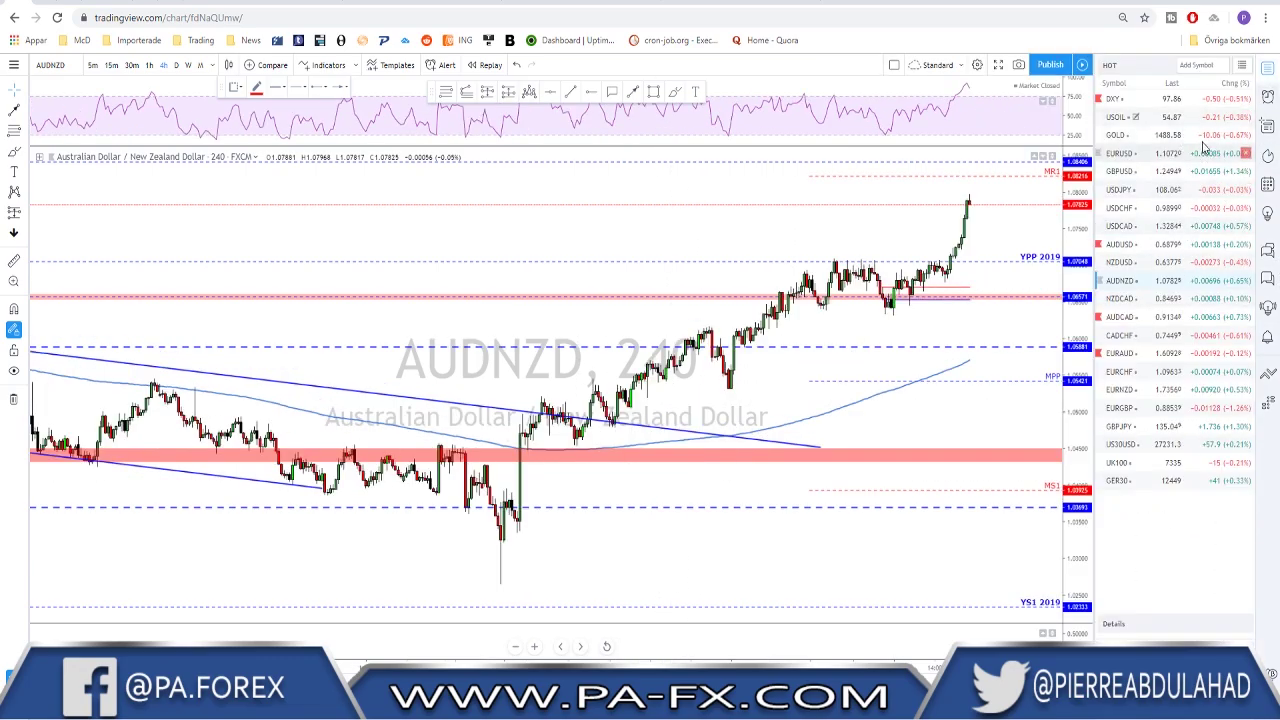
left_click(1267, 68)
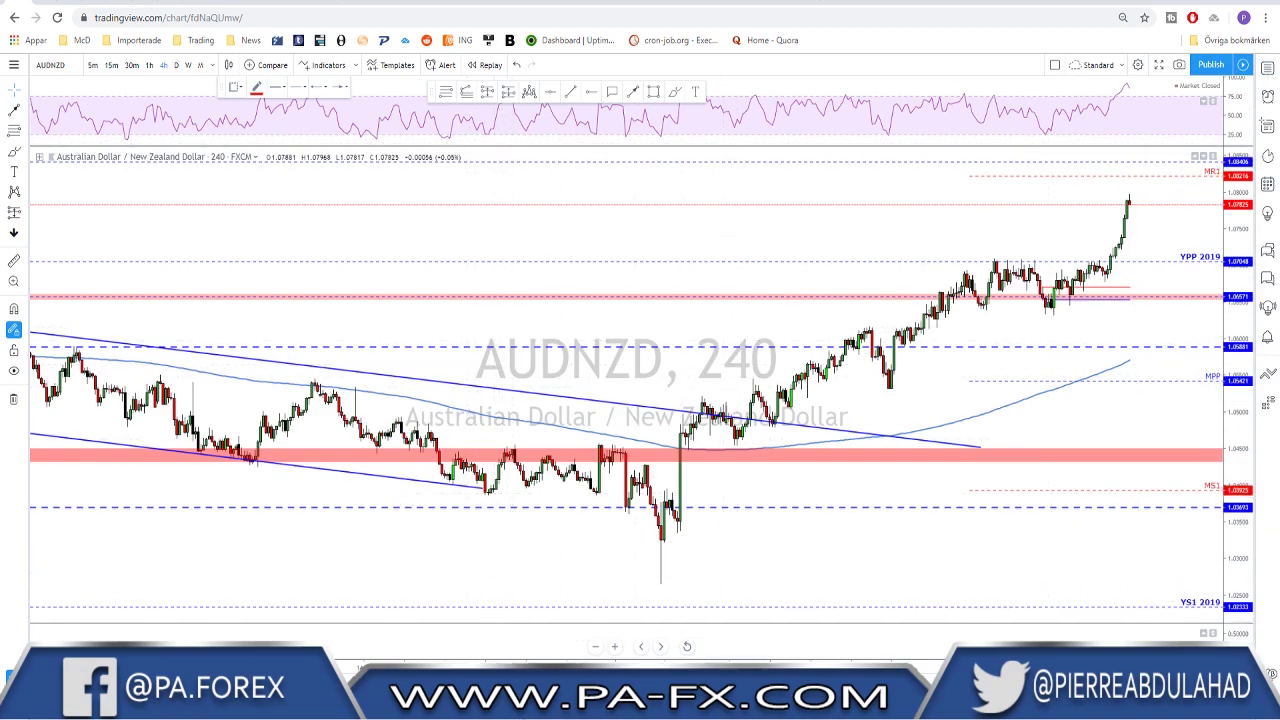
left_click(505, 708)
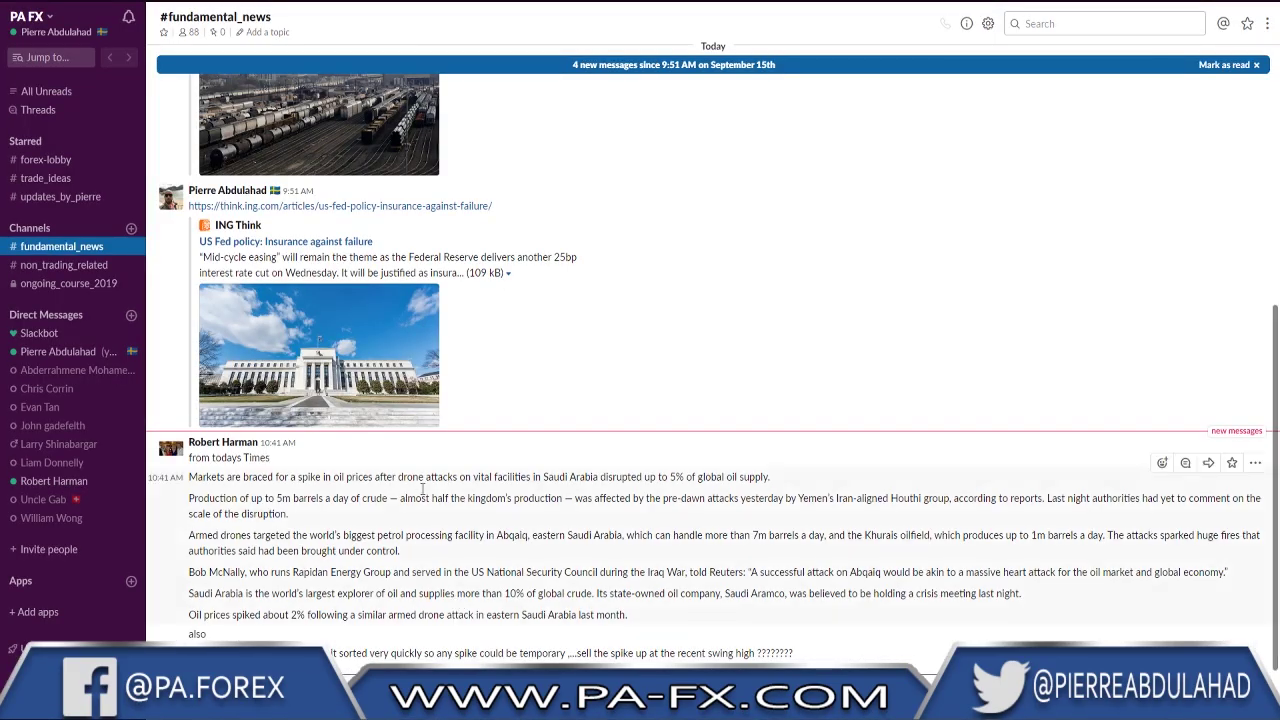
Step: Scroll back through charts in Slack's #trade_ideas, then return to TradingView's AUDNZD chart
left_click(45, 178)
scroll(309, 303, "up", 10)
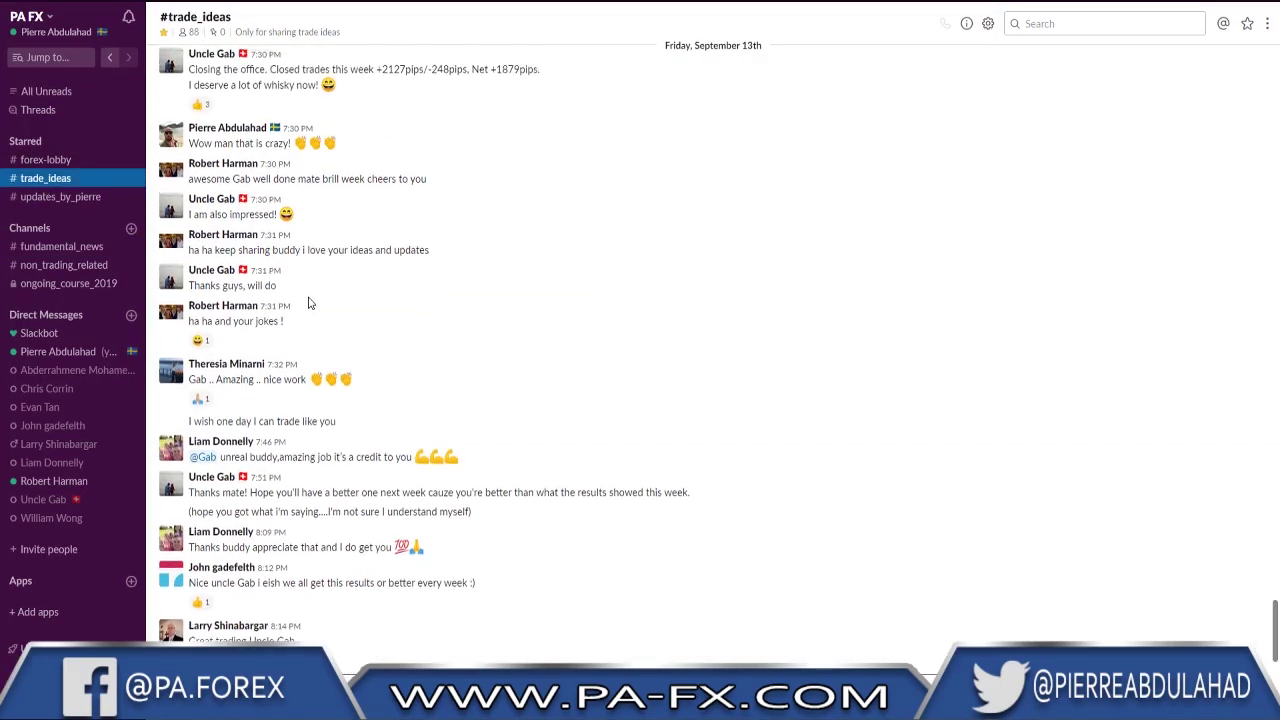
scroll(309, 303, "up", 15)
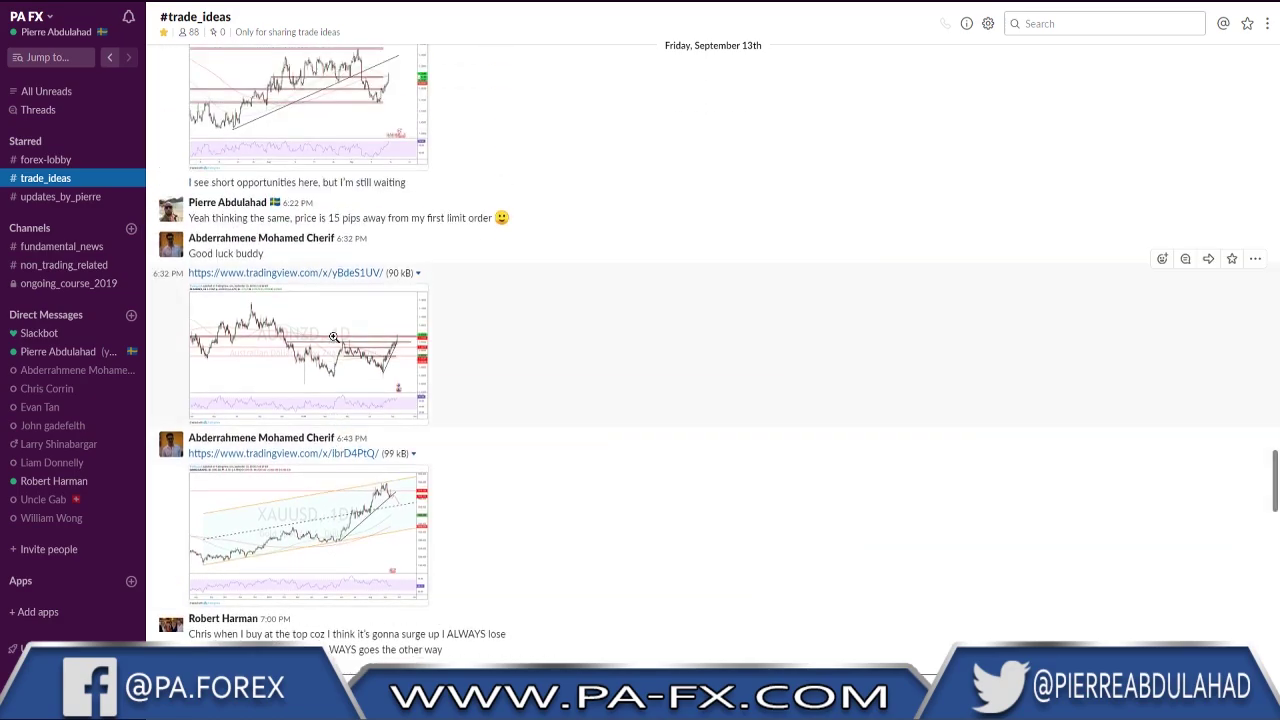
scroll(335, 342, "up", 10)
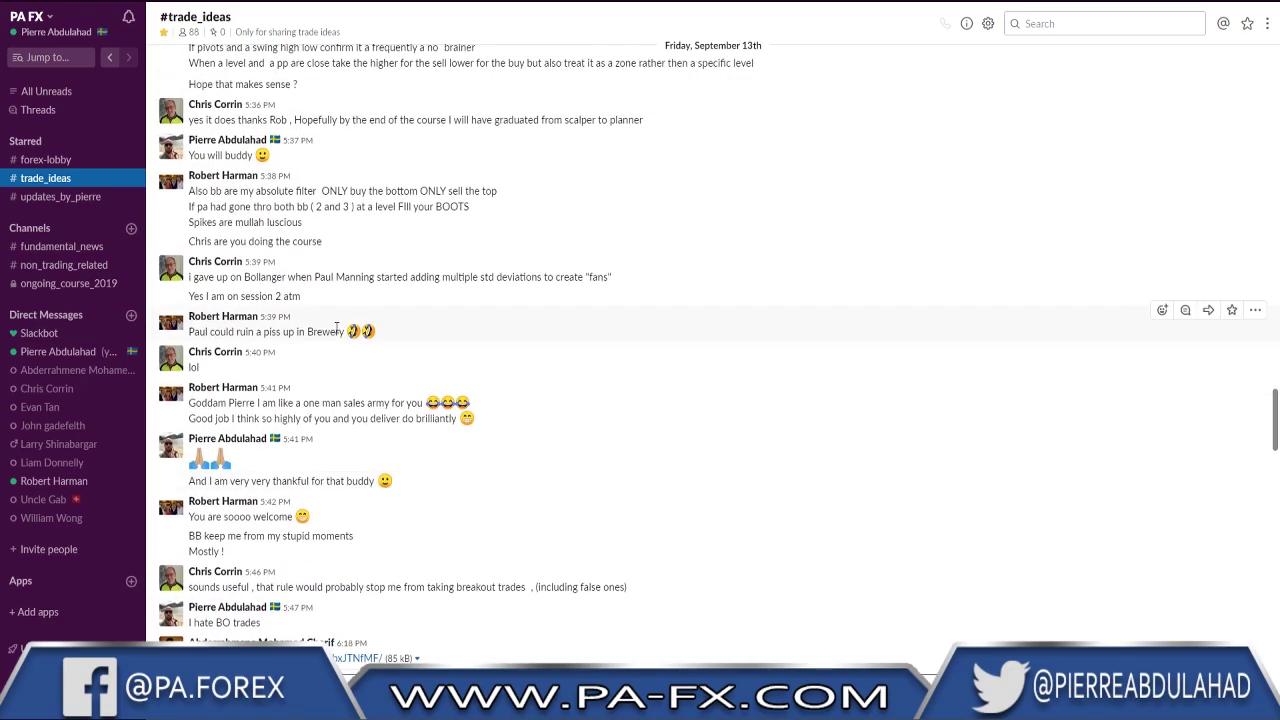
scroll(336, 332, "up", 5)
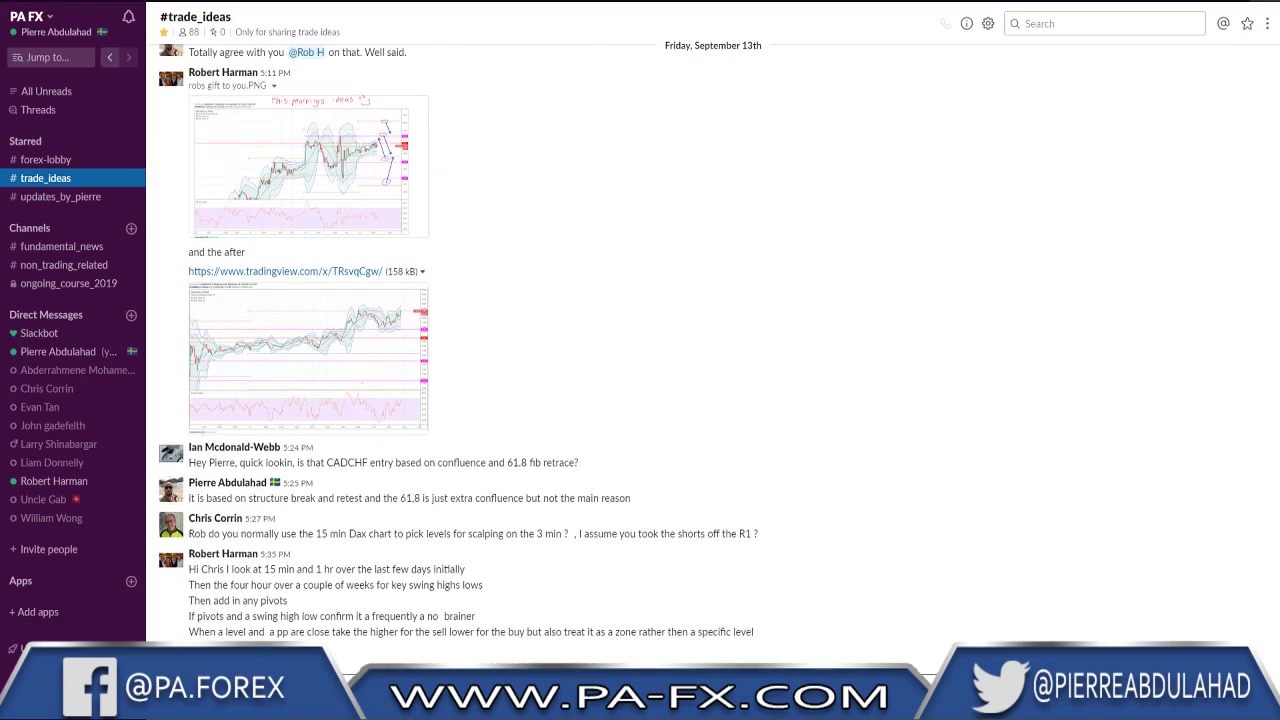
key("alt+Tab")
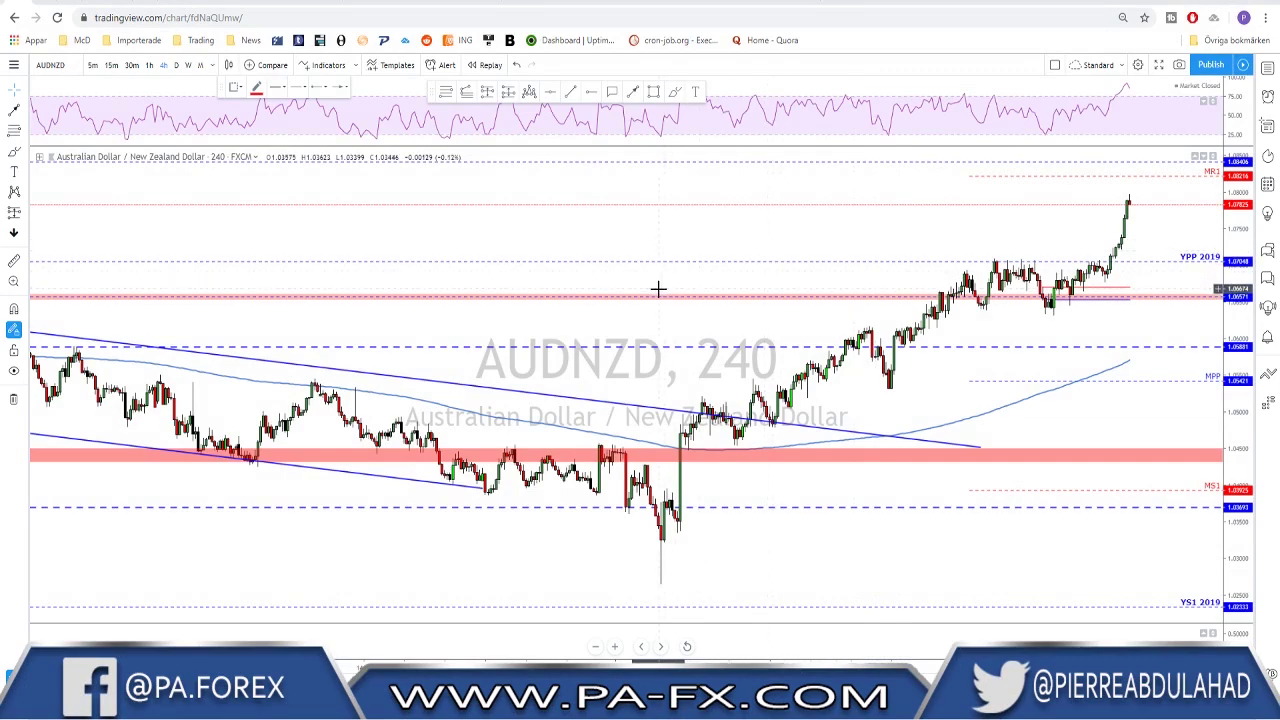